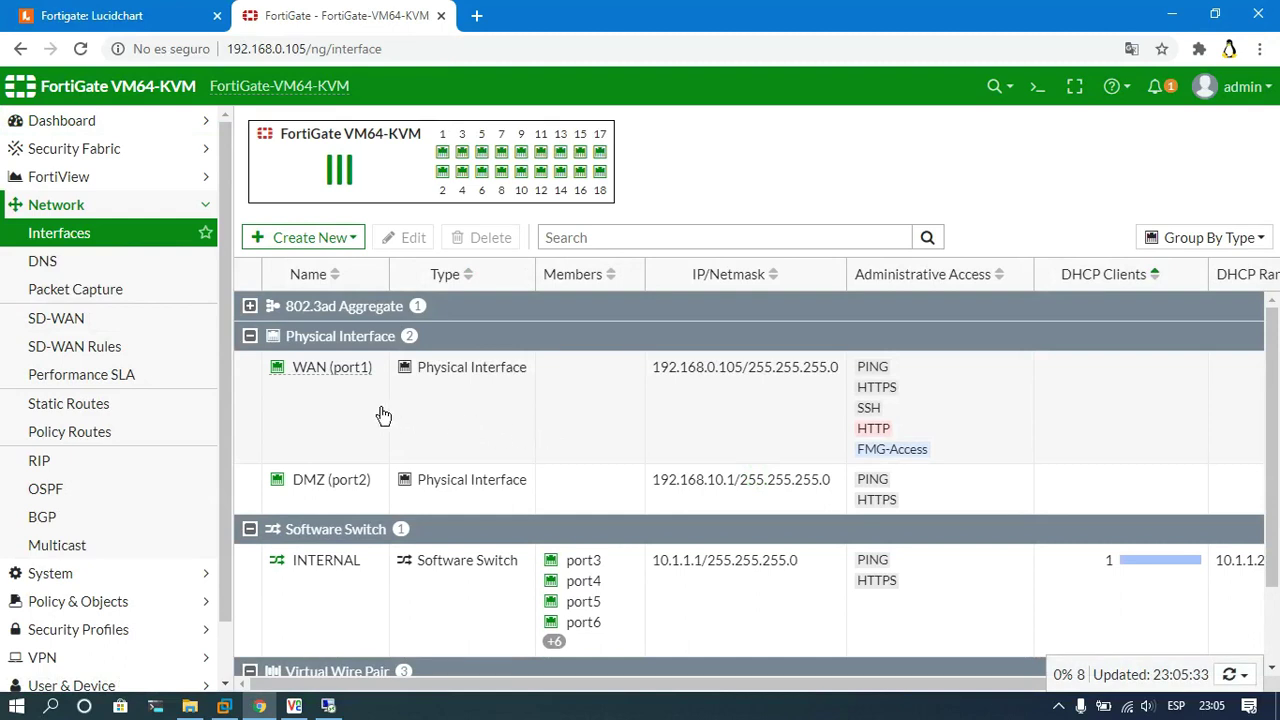
Step: Open the INTERNAL interface and select its DHCP server DNS address 192.168.10.10
scroll(381, 405, down, 1)
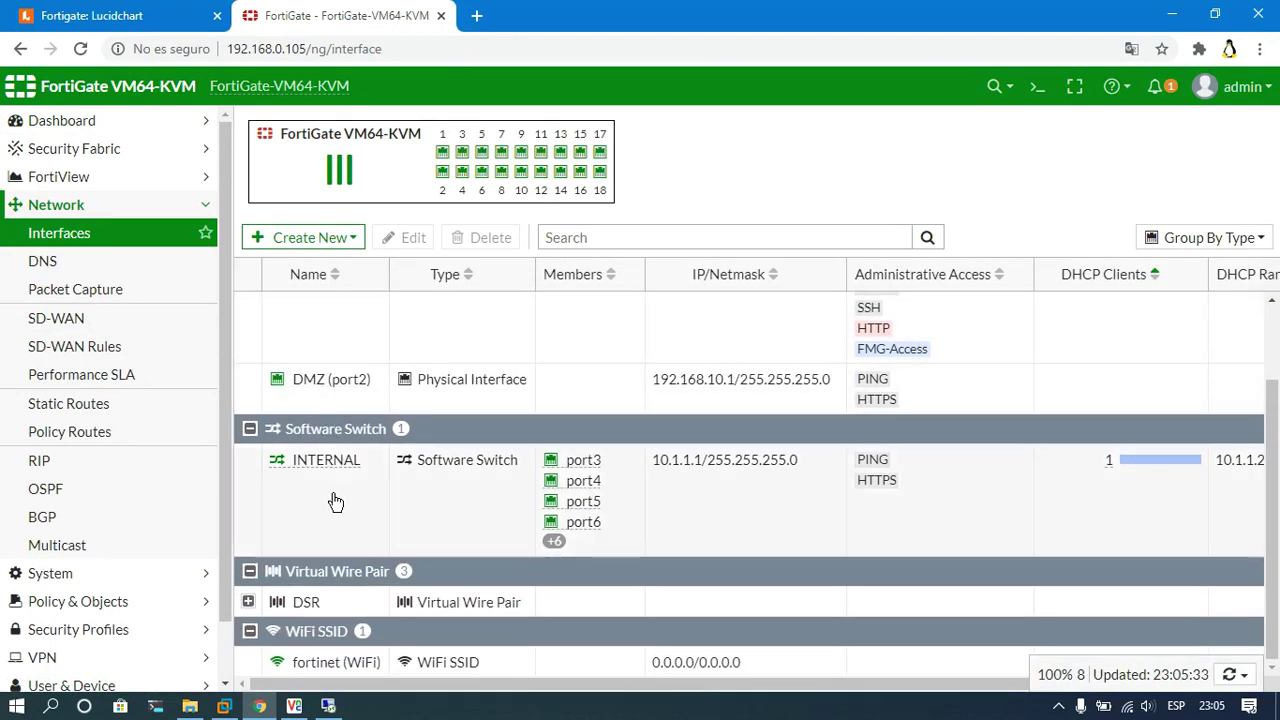
double_click(313, 510)
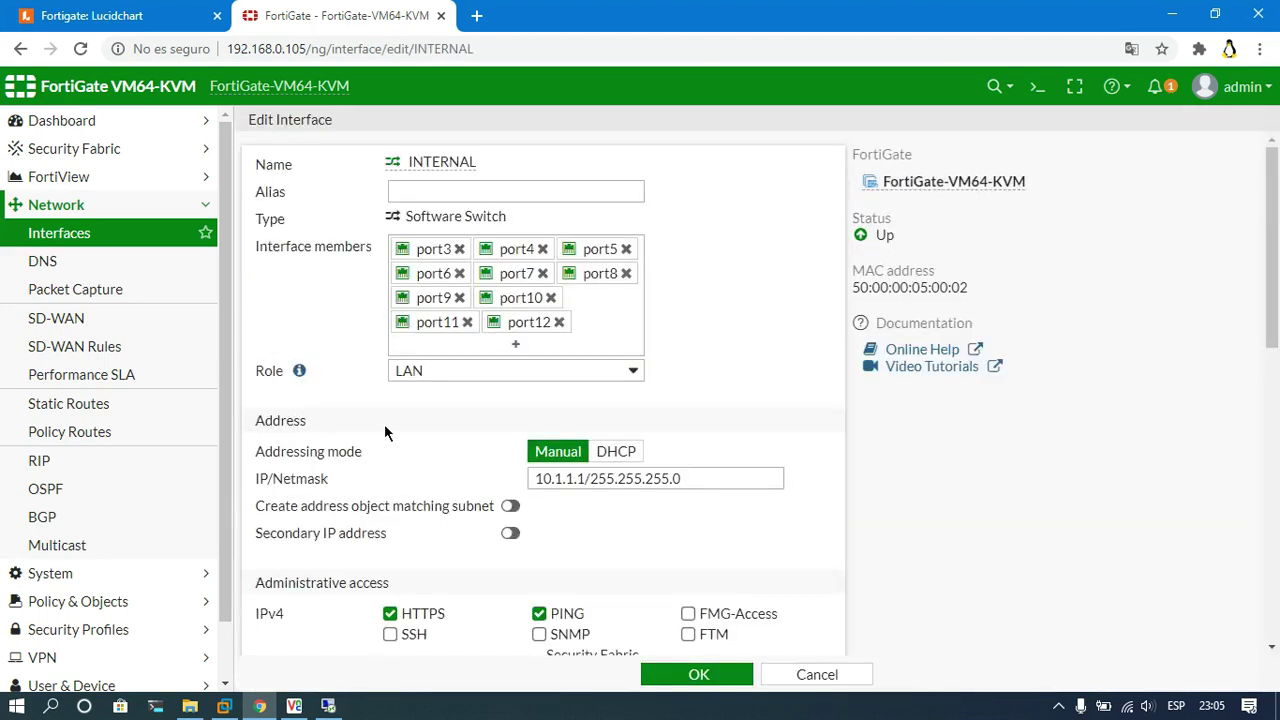
scroll(333, 308, down, 1)
scroll(332, 302, down, 1)
scroll(332, 293, up, 3)
scroll(340, 345, down, 6)
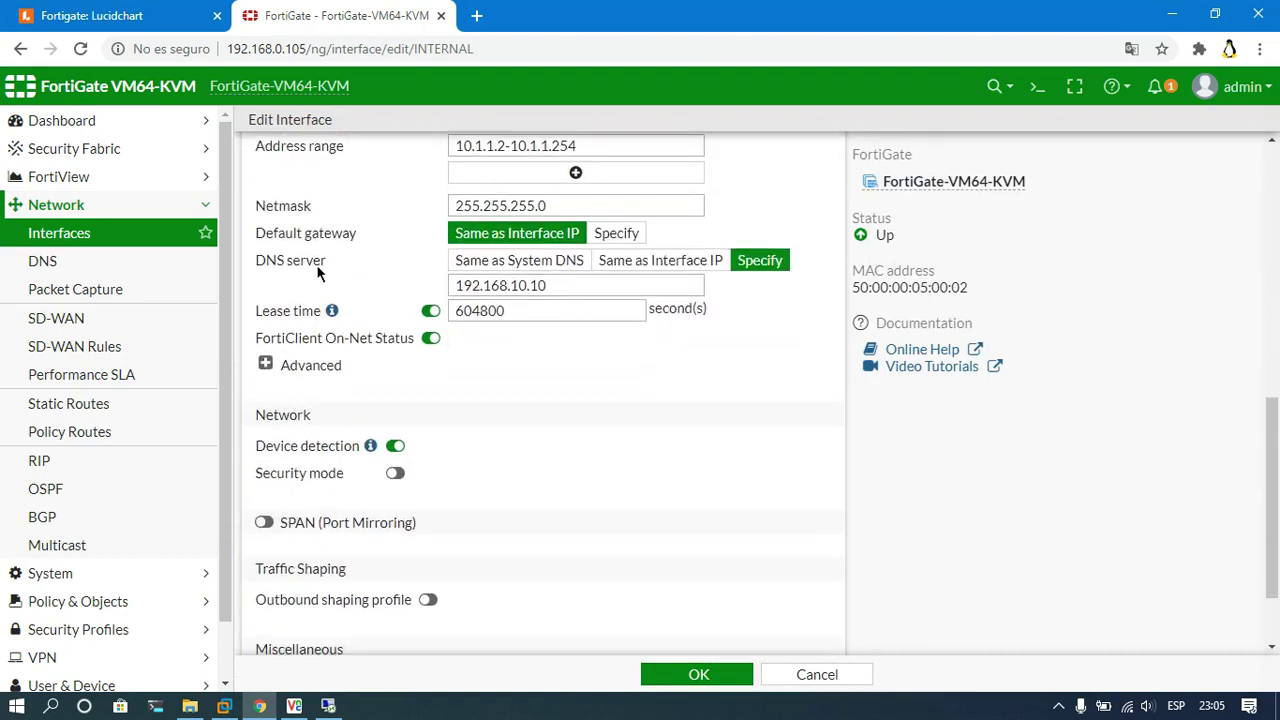
drag(569, 293, 453, 293)
Step: Verify the AD server's 192.168.10.10 on the Lucidchart diagram, then go to FortiGate's Network > DNS
click(133, 8)
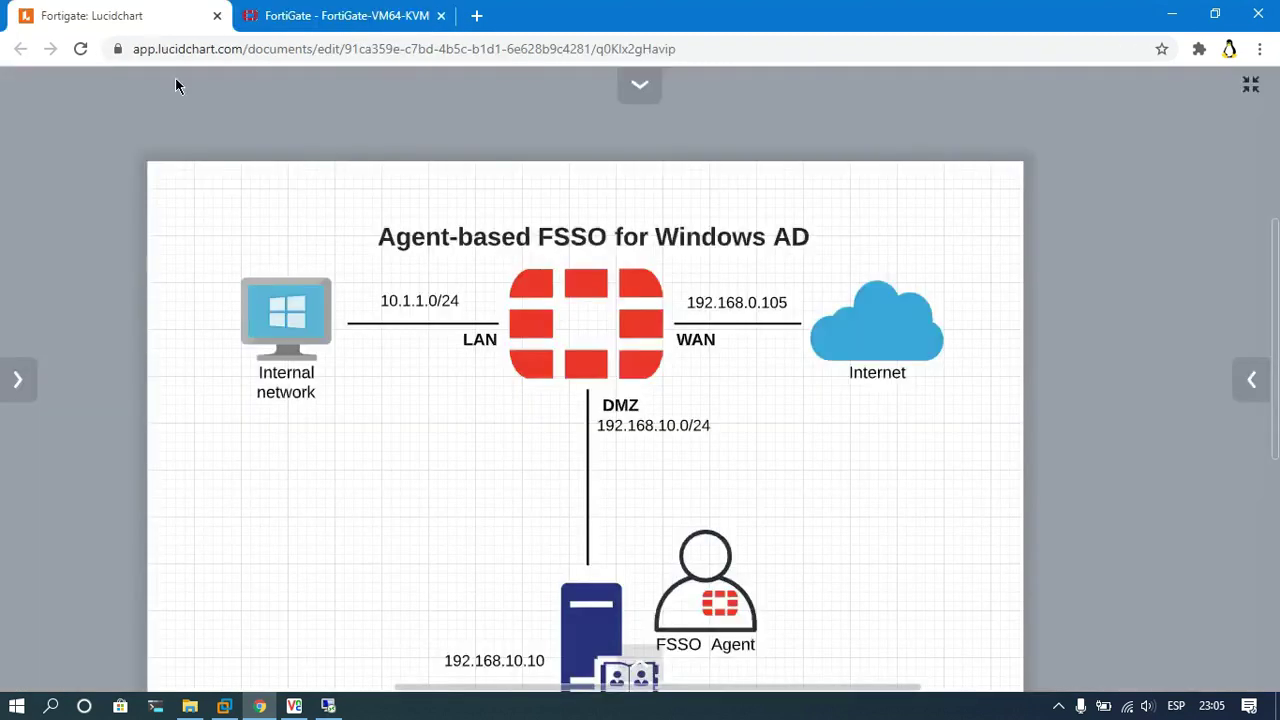
scroll(507, 523, down, 1)
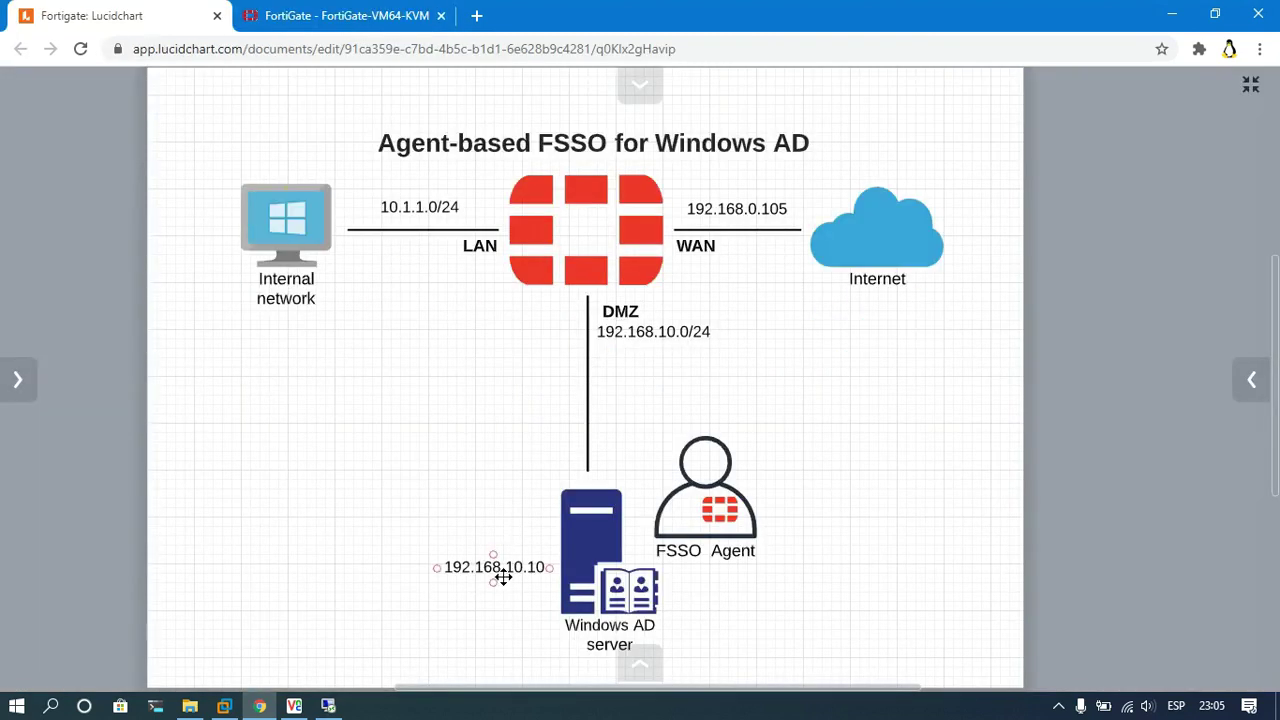
click(360, 22)
click(72, 271)
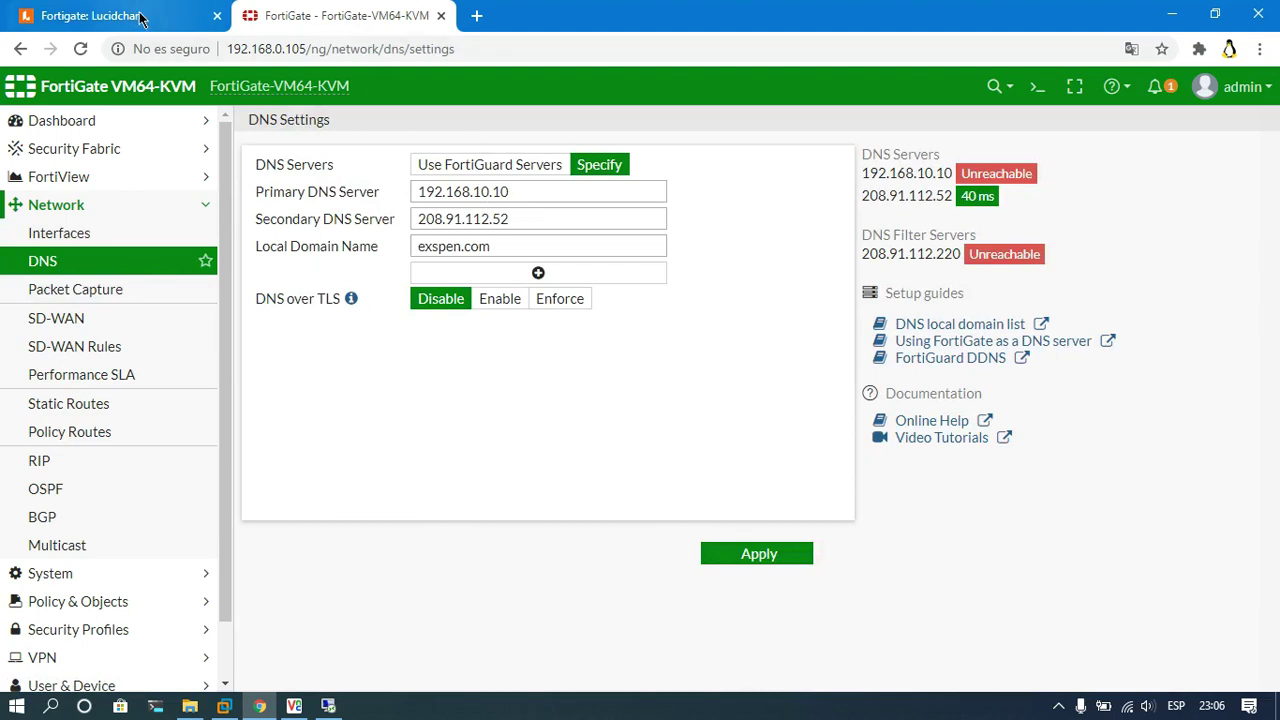
click(175, 16)
click(306, 27)
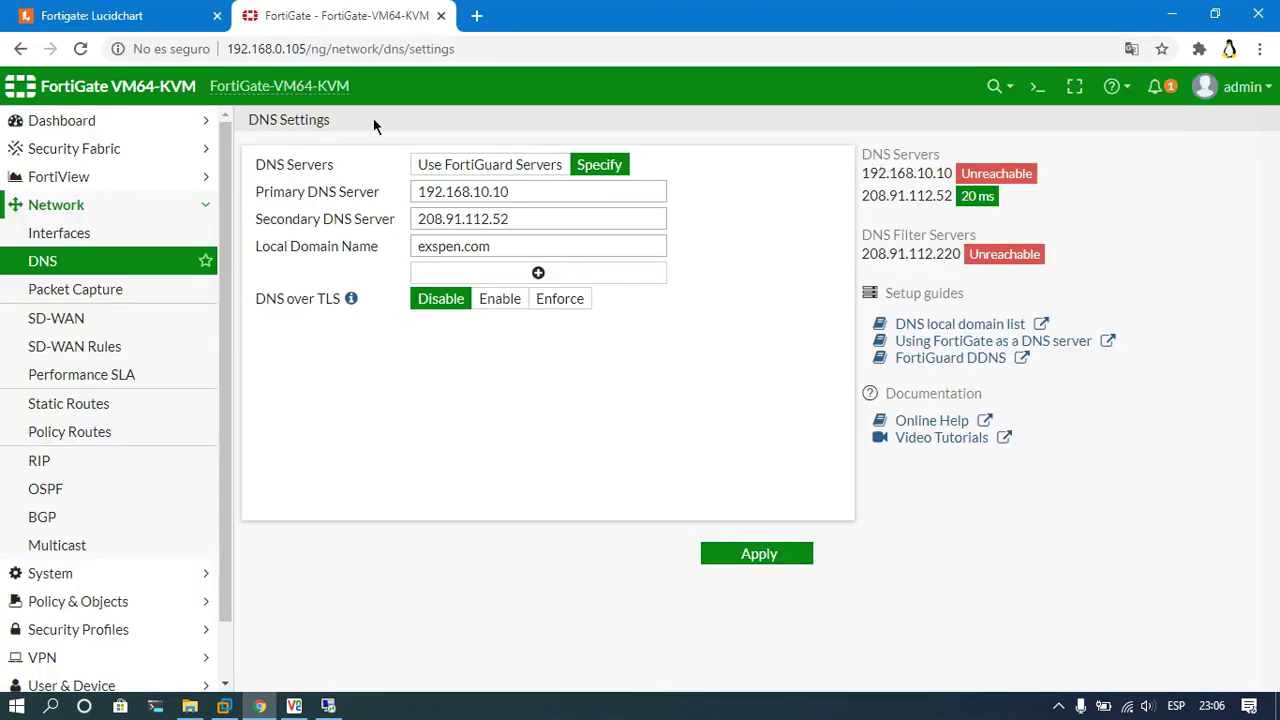
click(136, 212)
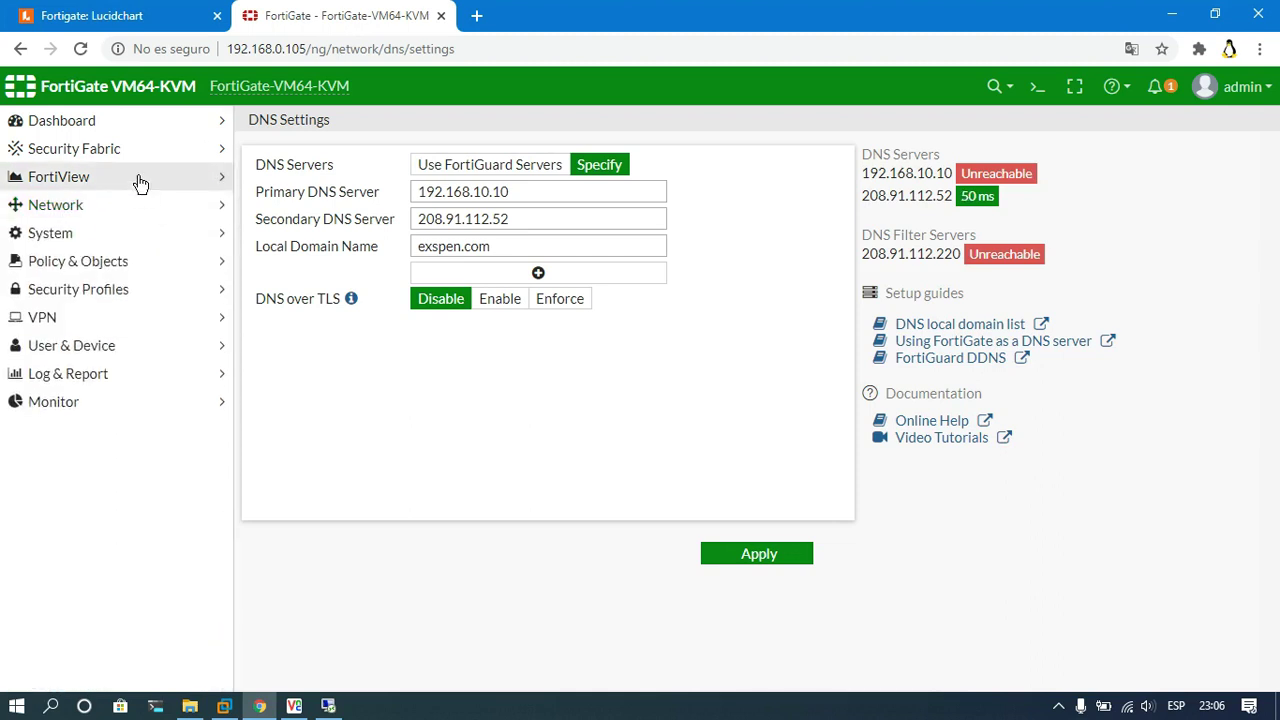
click(115, 20)
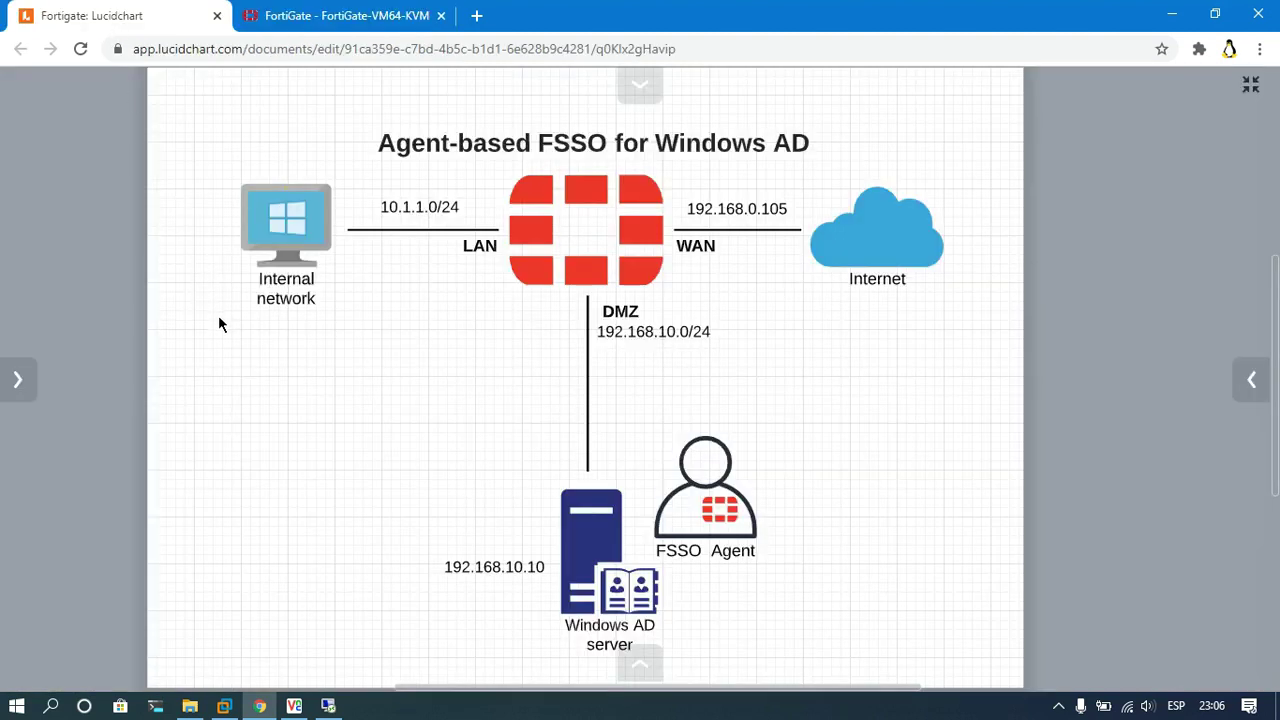
click(294, 258)
click(641, 546)
click(294, 230)
click(409, 360)
click(316, 22)
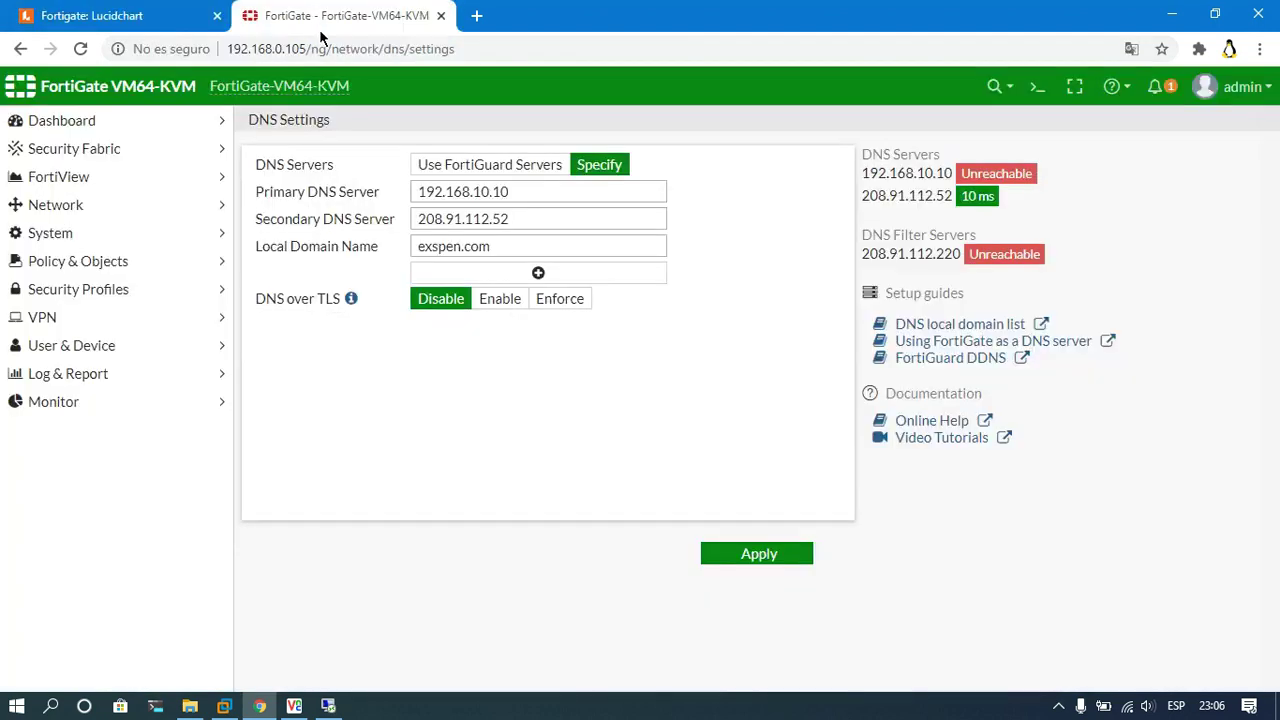
Step: Start a new IPv4 firewall policy named INTERNAL A DMZ
click(131, 268)
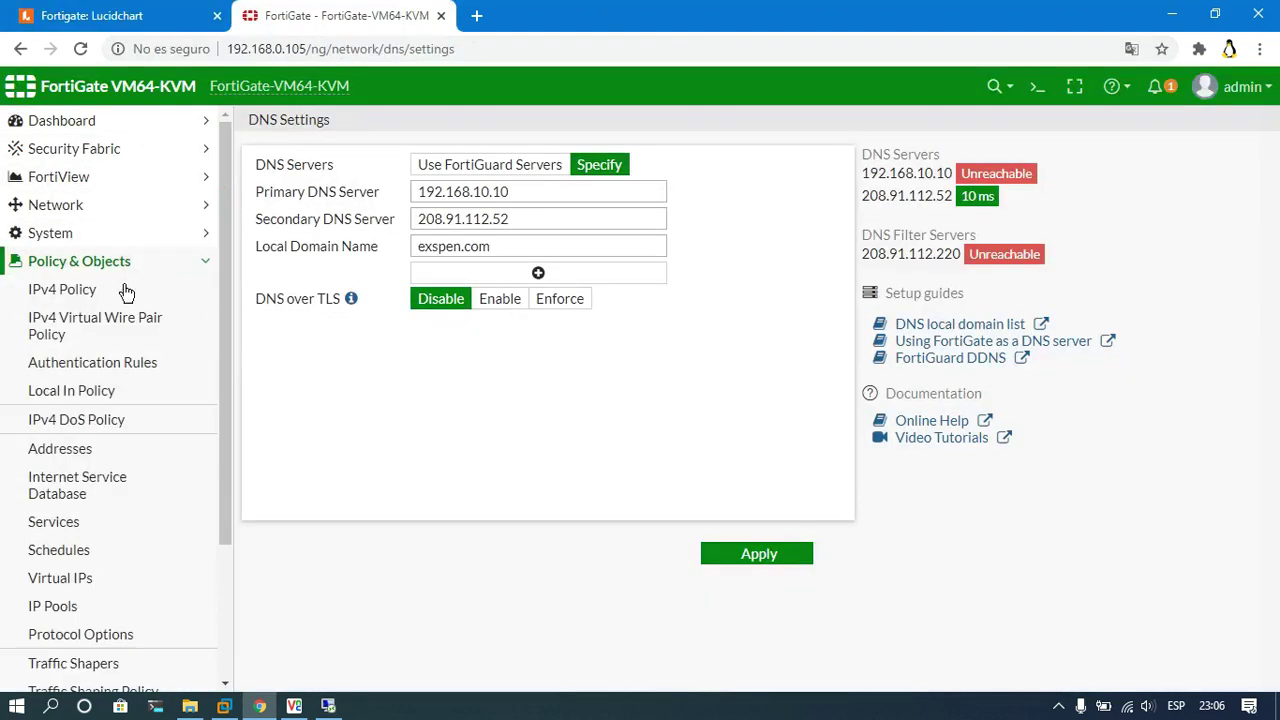
click(129, 286)
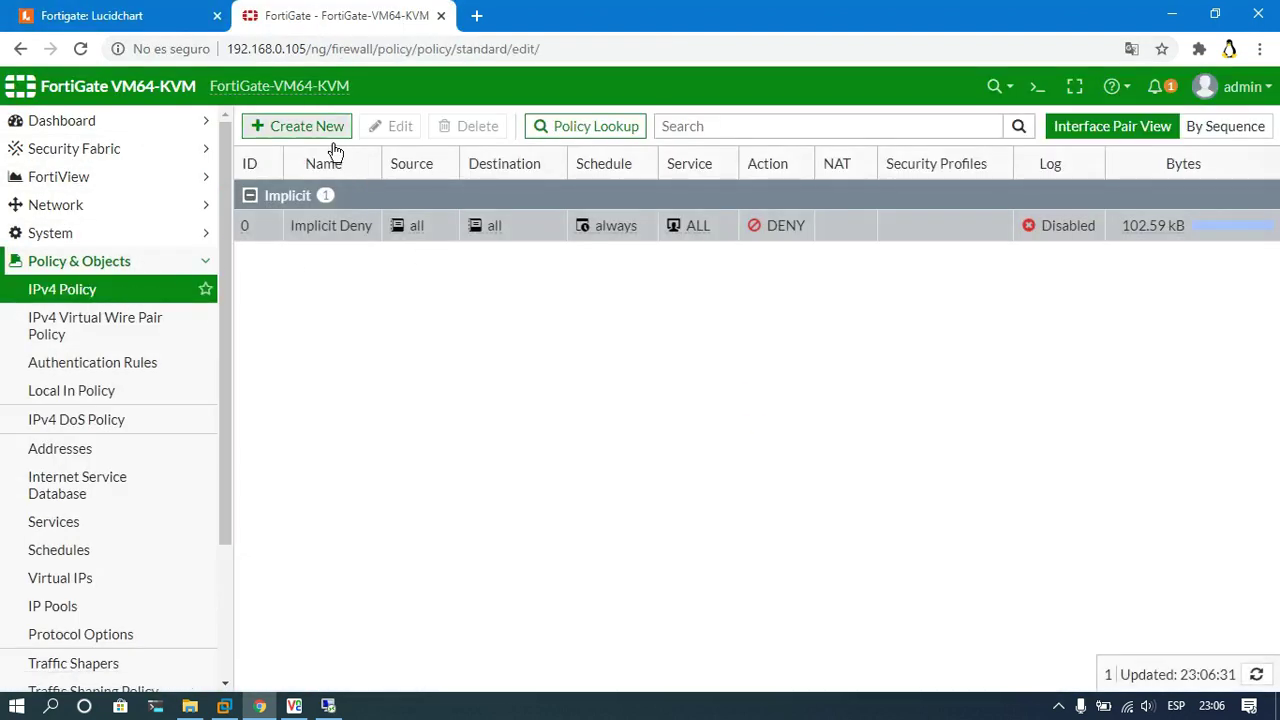
click(333, 138)
click(424, 186)
text(INTERNAL A DMZ)
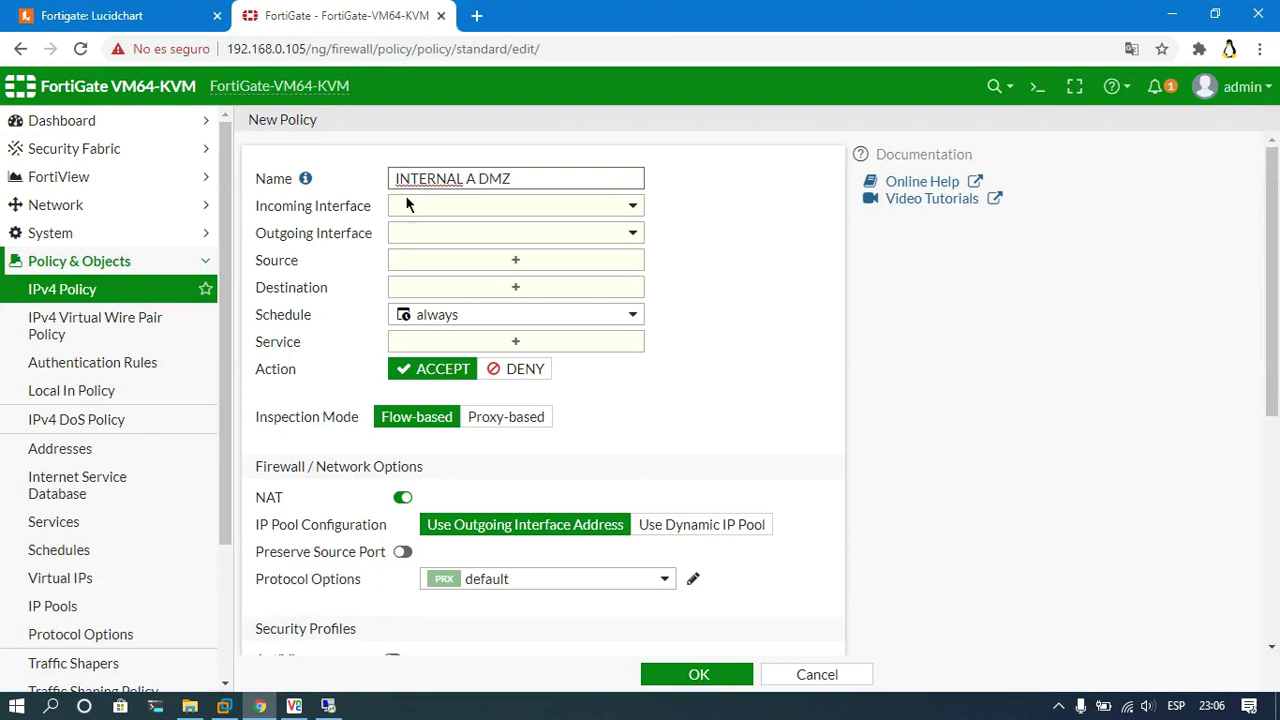
Step: Set the policy's interfaces from INTERNAL to DMZ (port2)
click(401, 208)
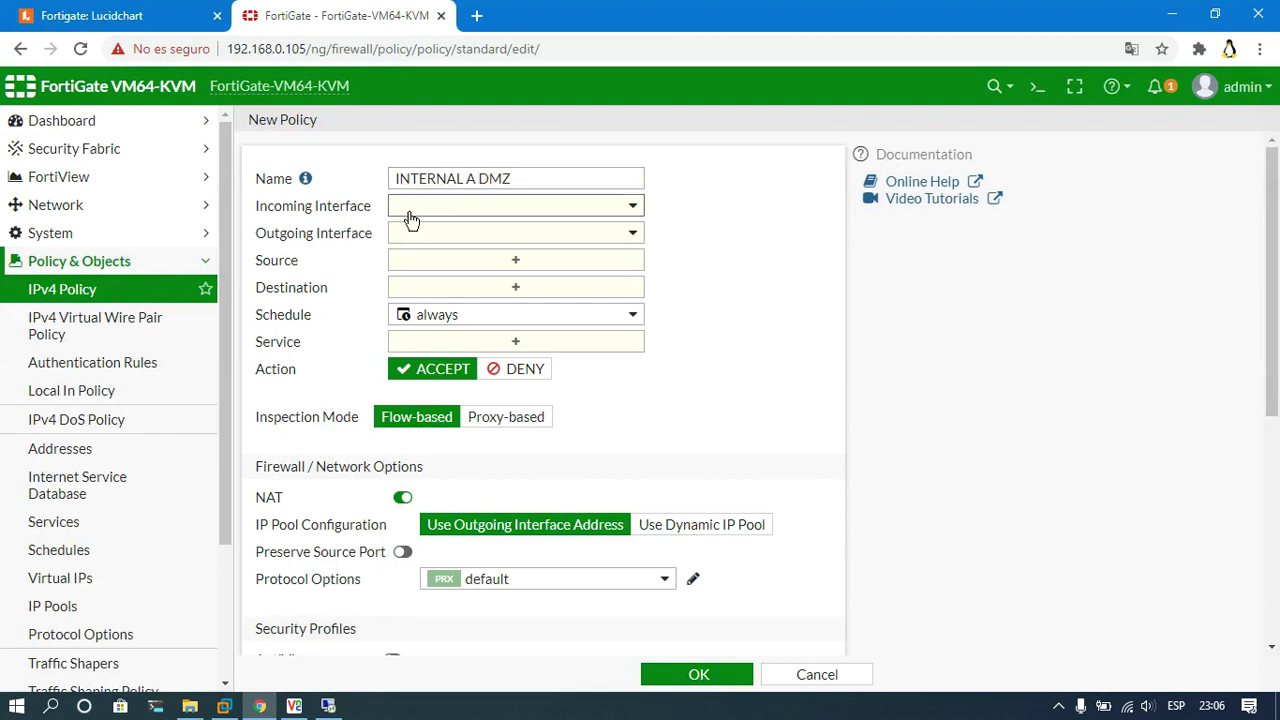
click(429, 258)
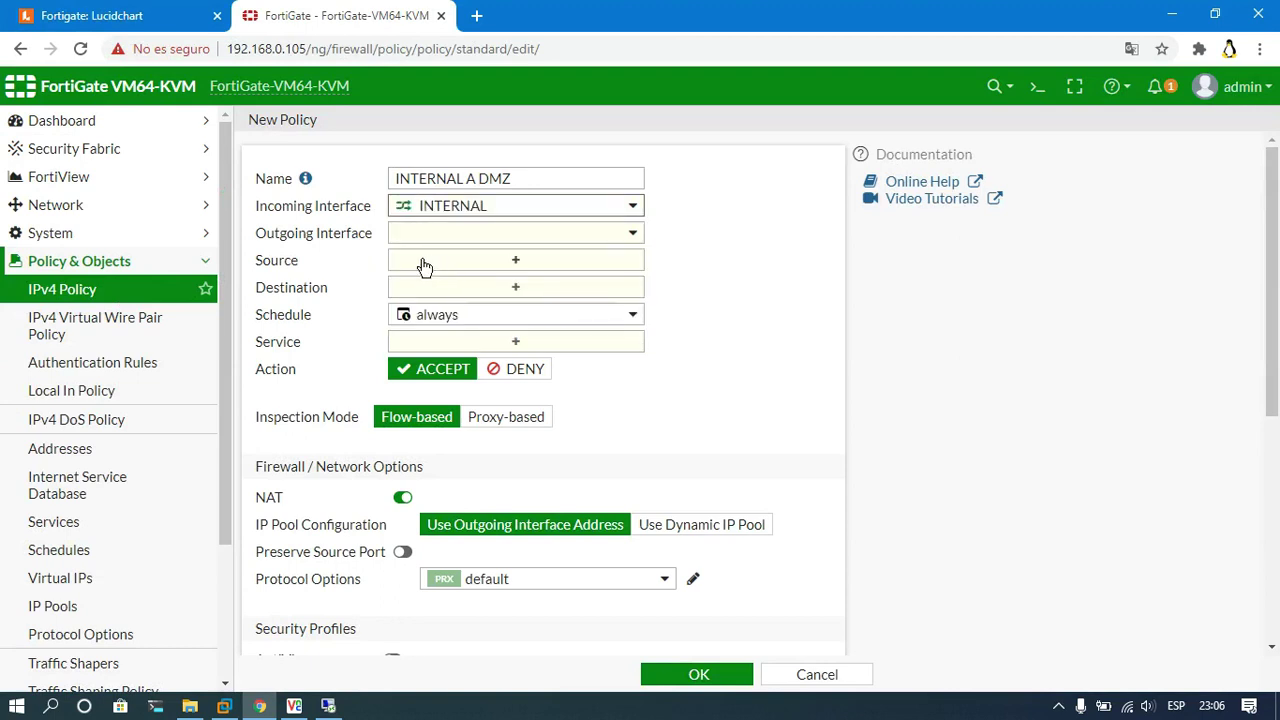
click(431, 229)
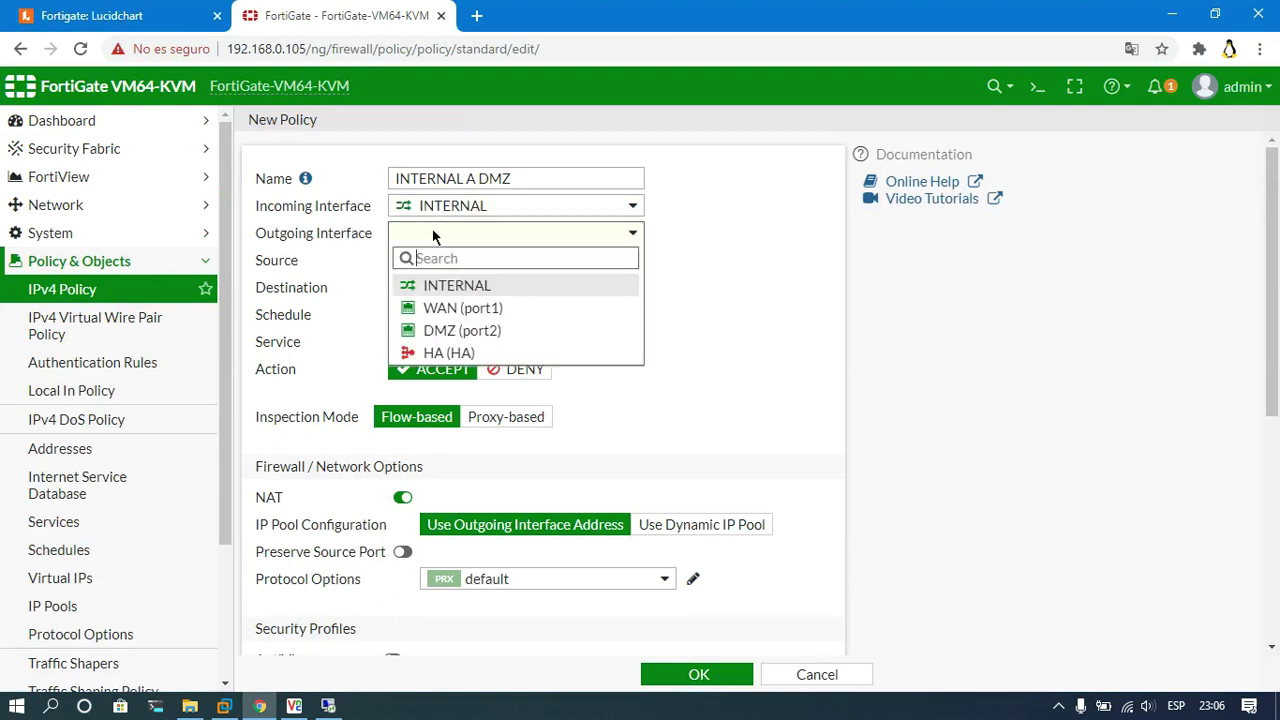
click(488, 334)
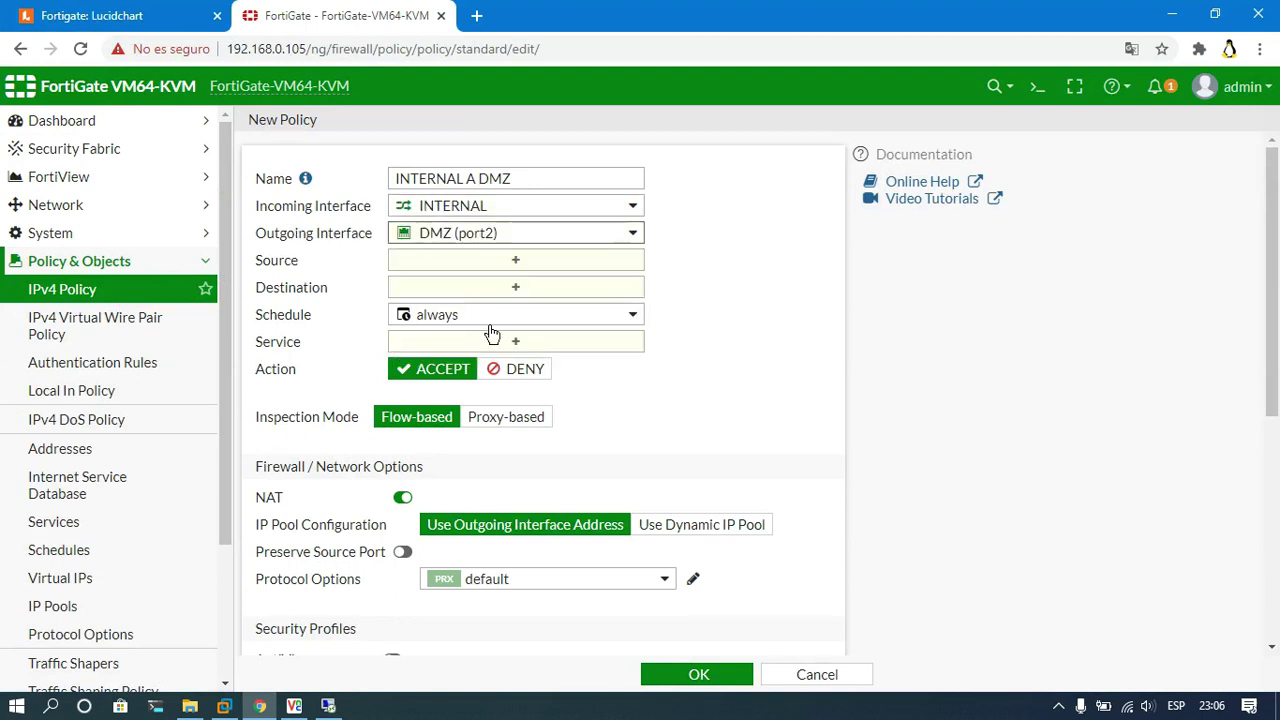
Step: Add INTERNAL as the source address, abandoning a new Subnet address object
click(483, 265)
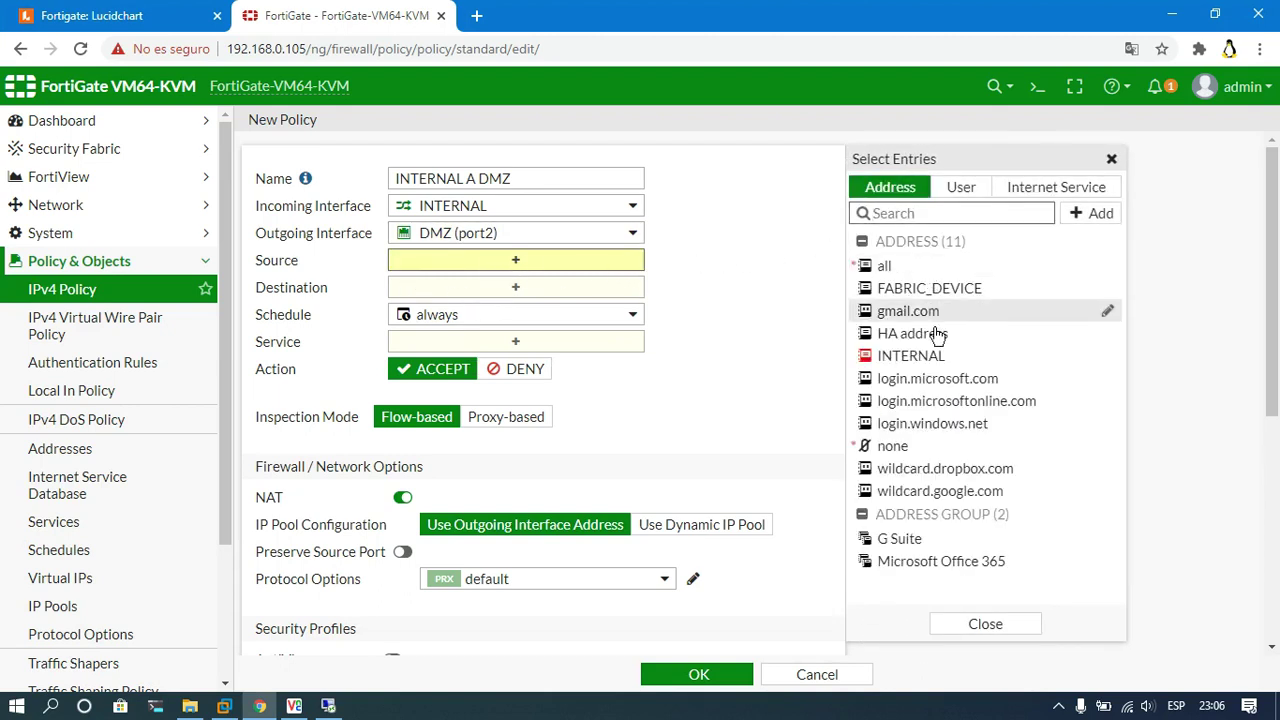
click(932, 368)
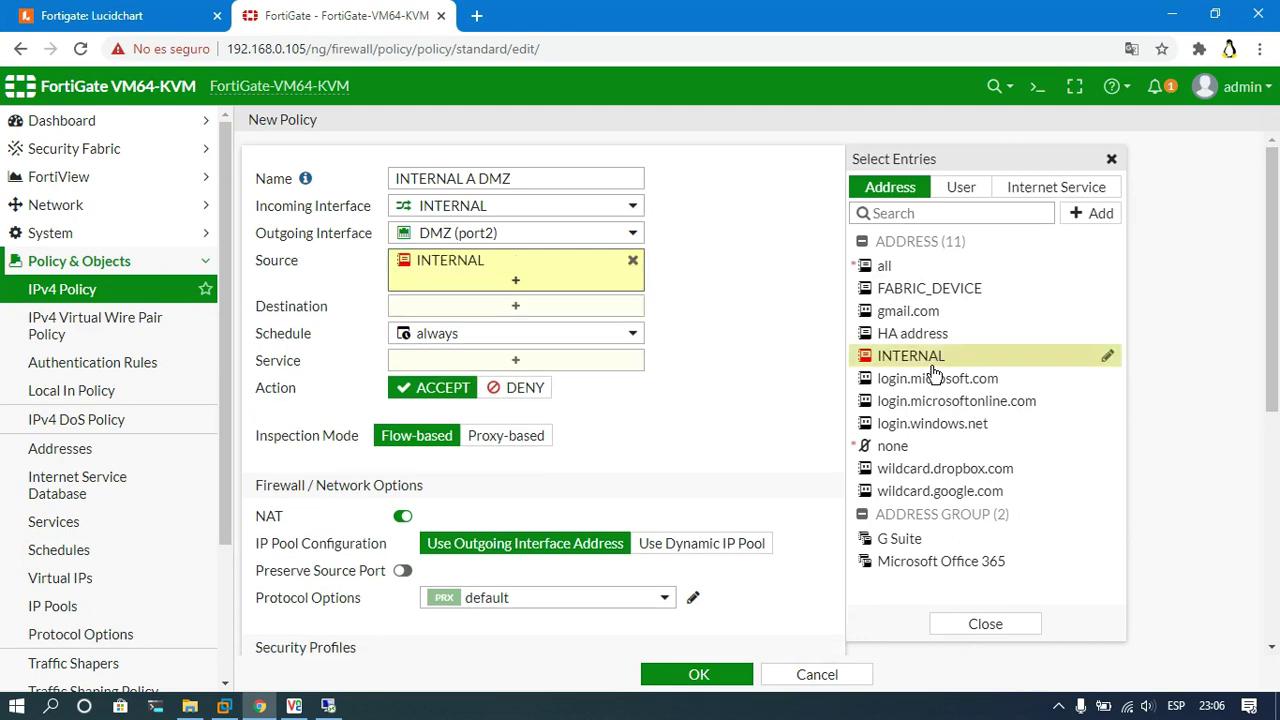
click(1082, 216)
click(896, 271)
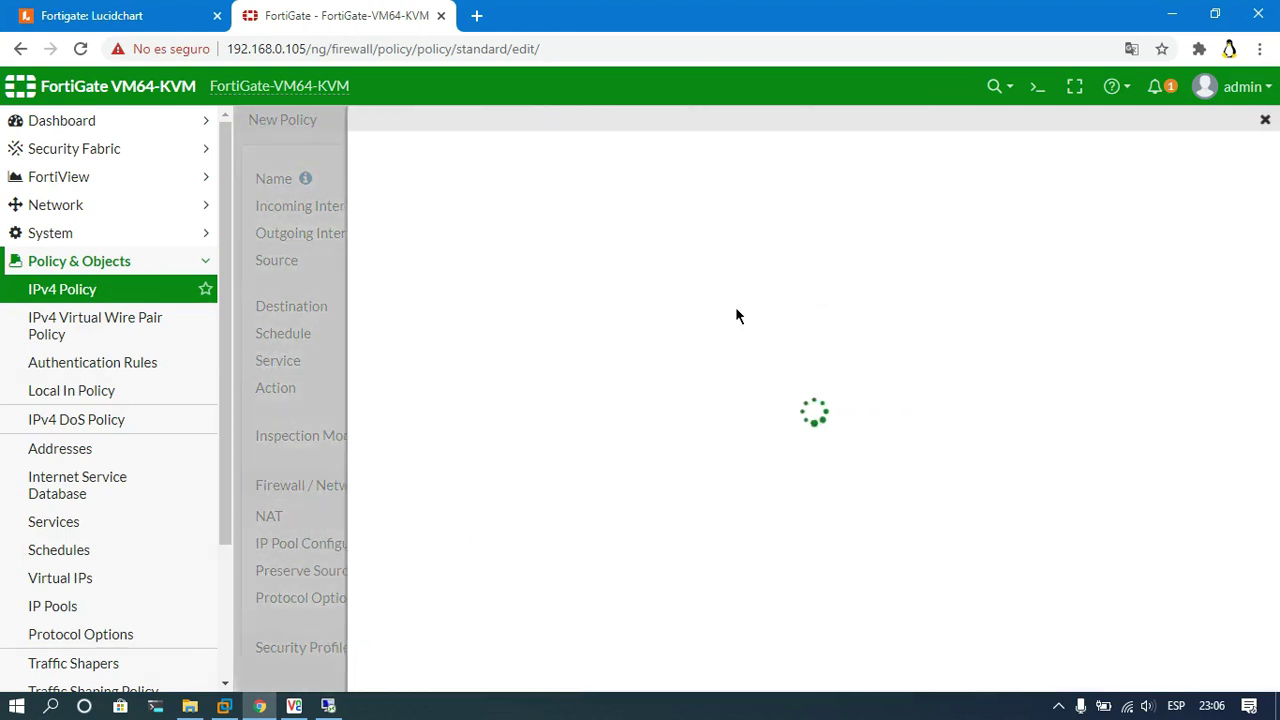
click(638, 220)
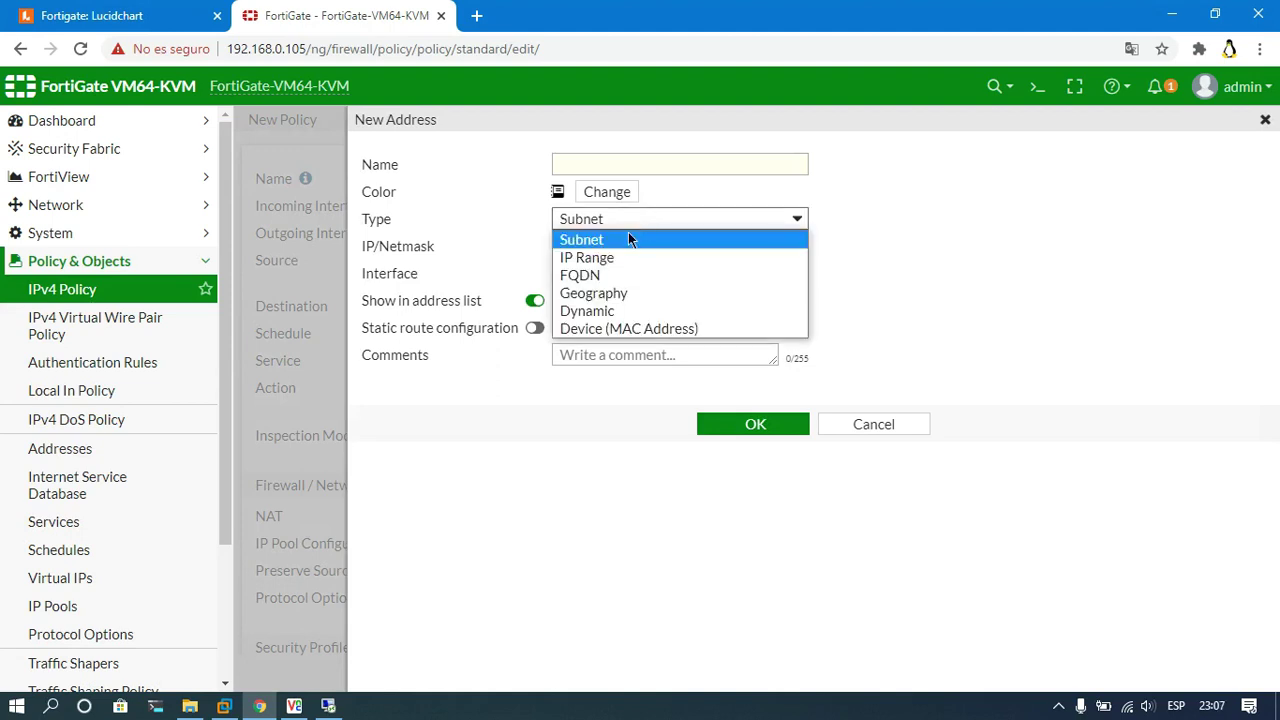
click(613, 241)
click(603, 222)
click(858, 218)
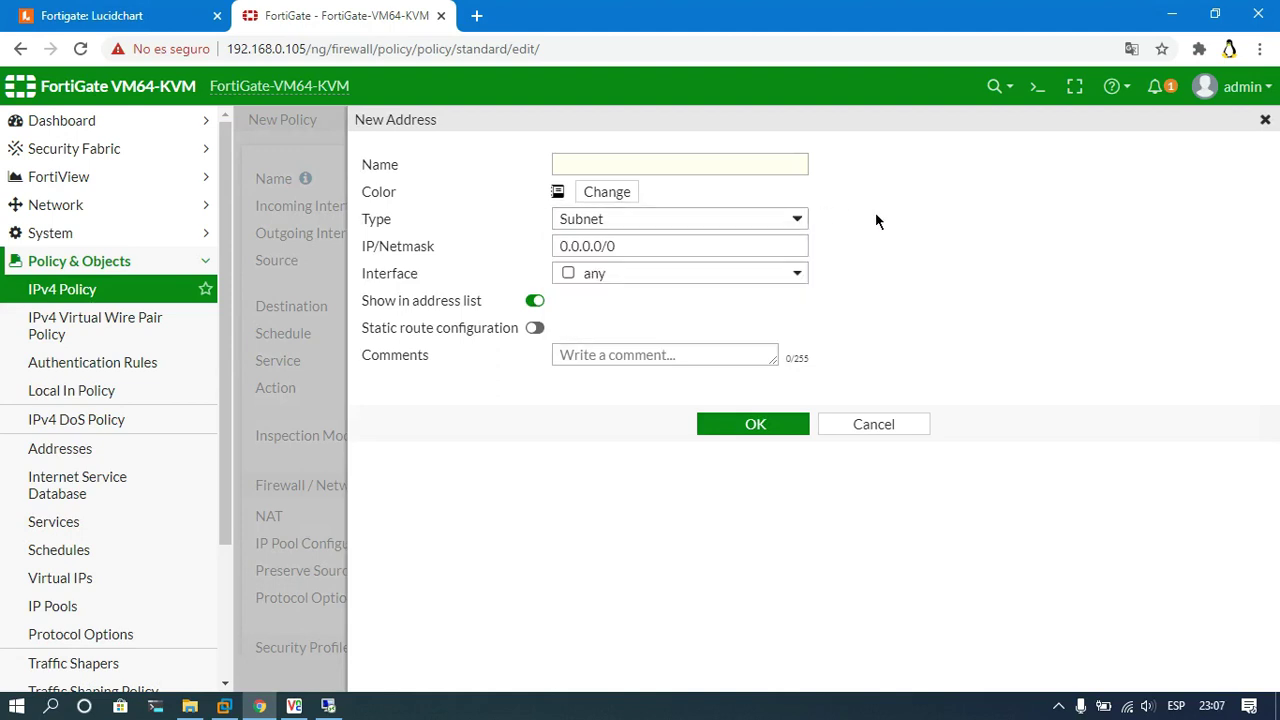
click(886, 433)
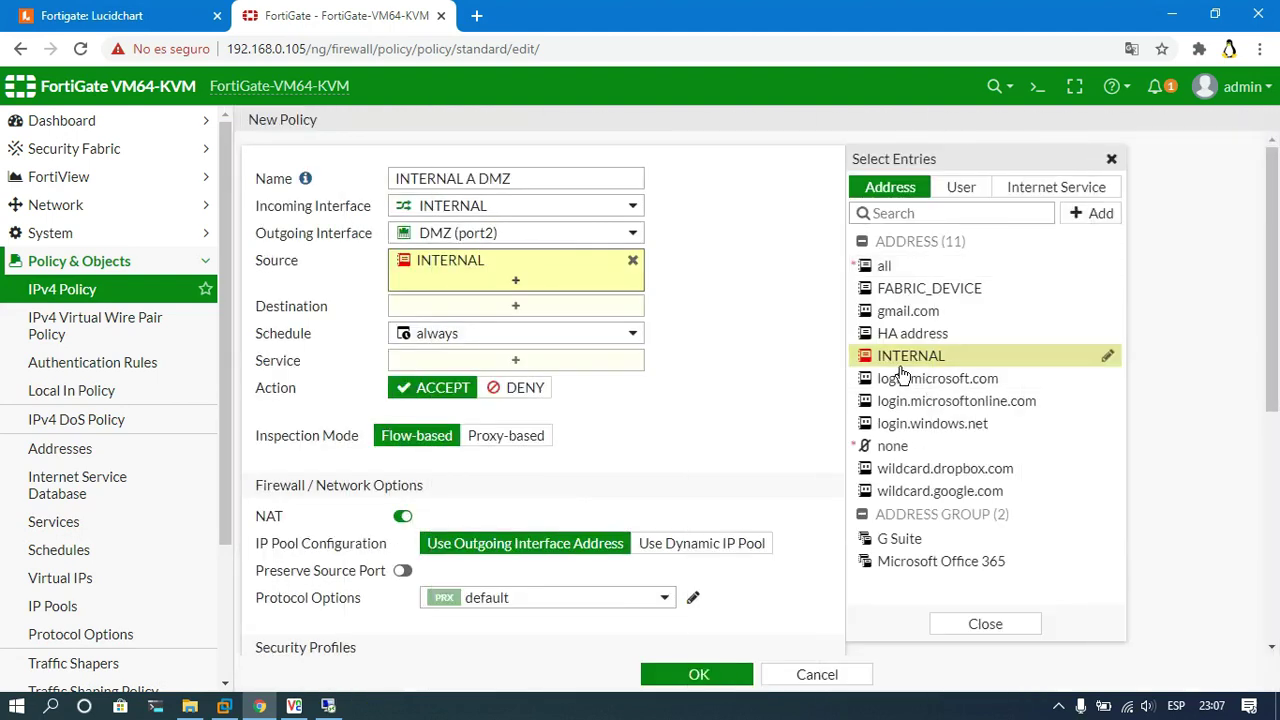
click(762, 380)
Step: Set the destination to SRV-AD and the service to the Windows AD group
click(478, 314)
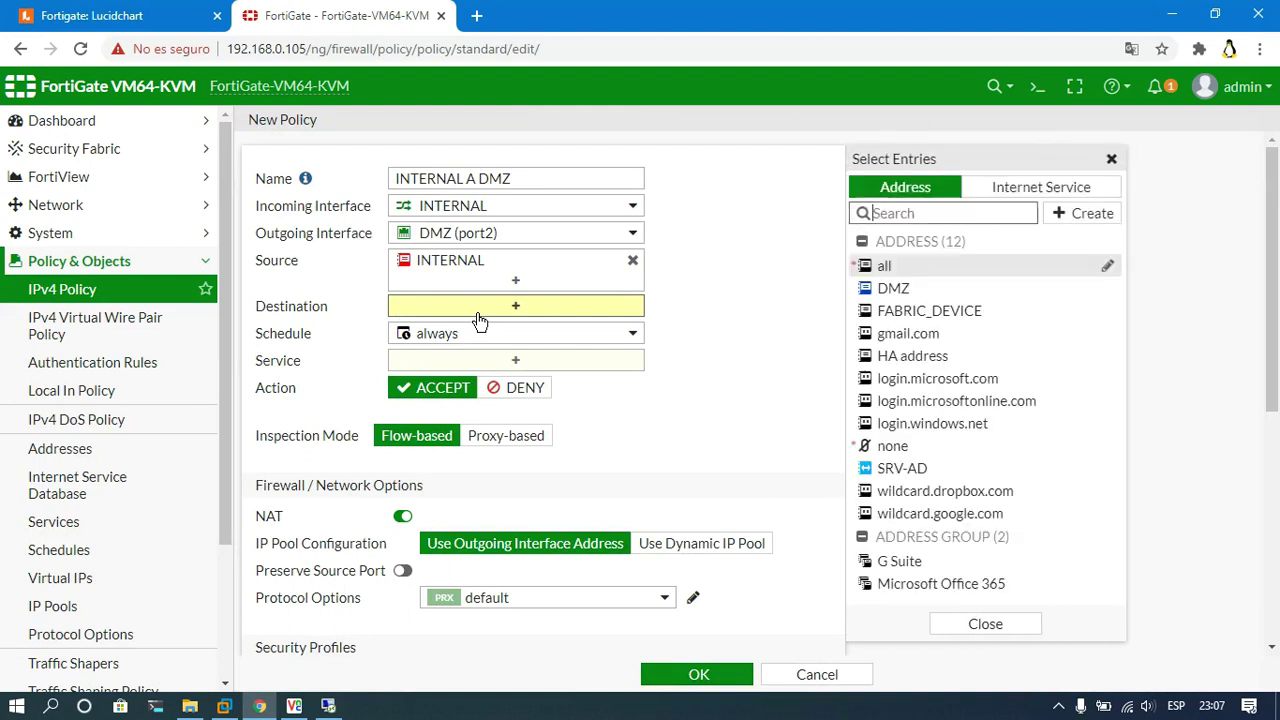
click(944, 472)
click(746, 312)
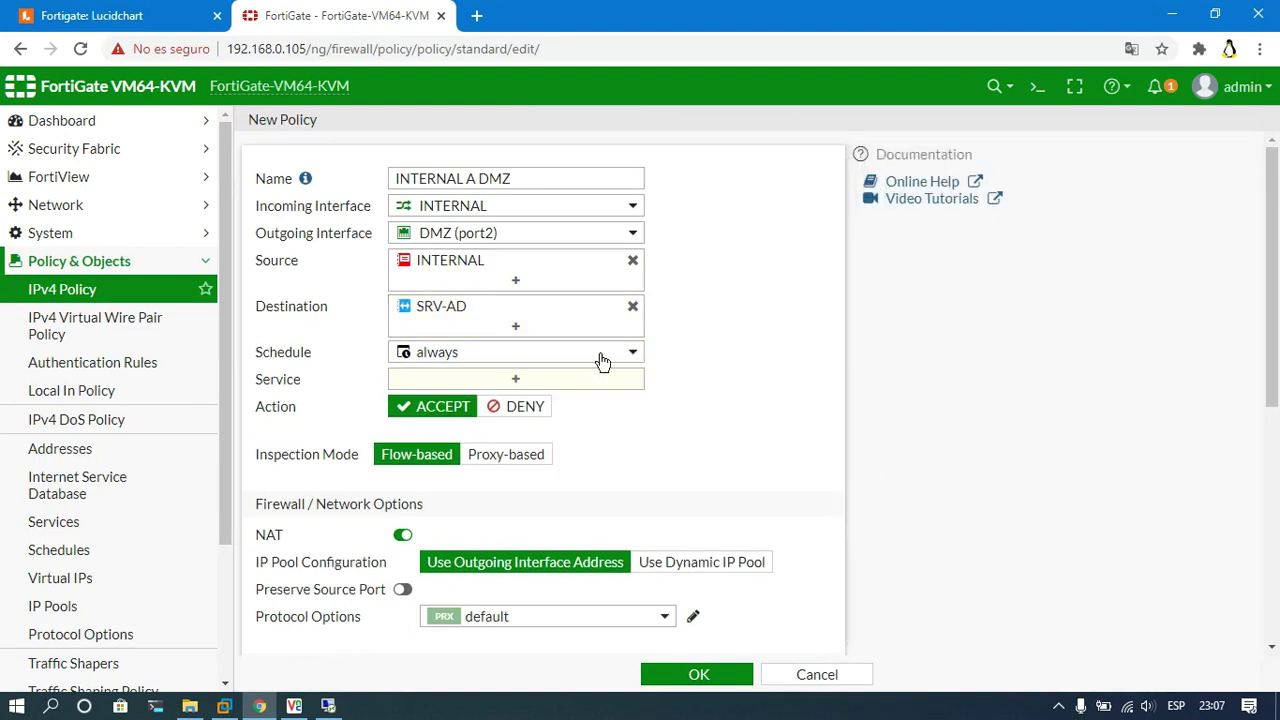
click(482, 384)
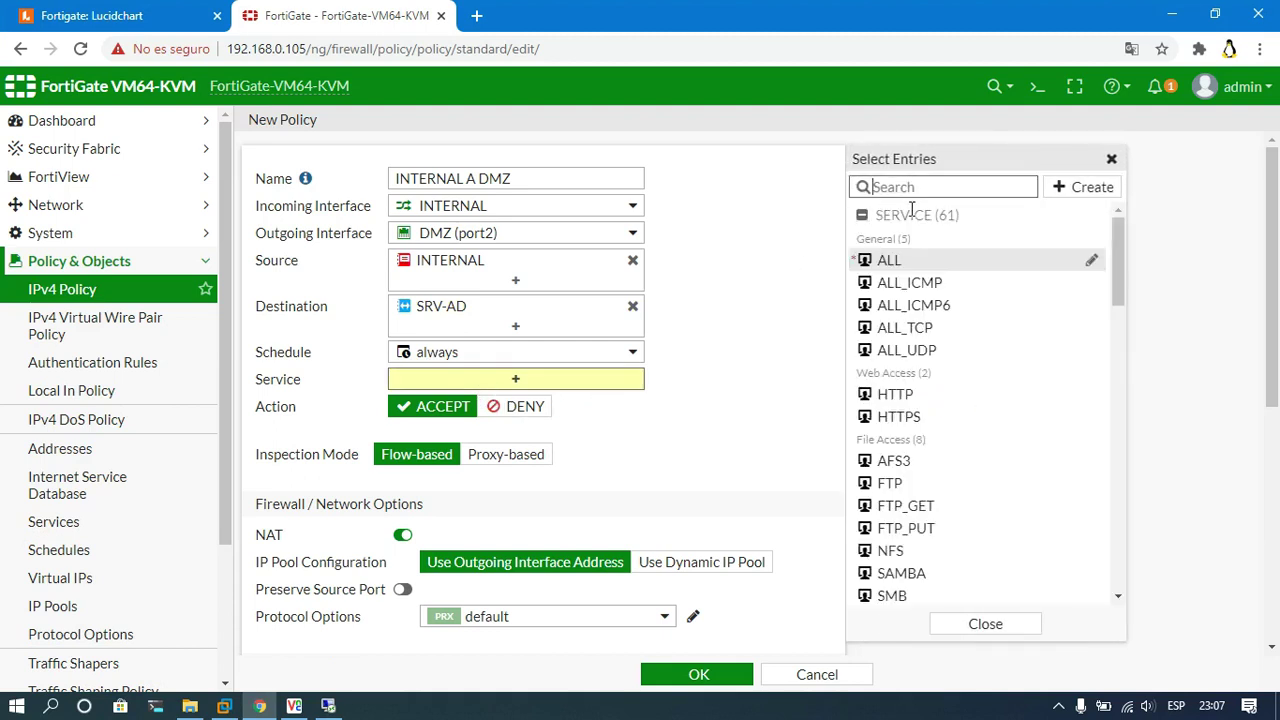
text(AD)
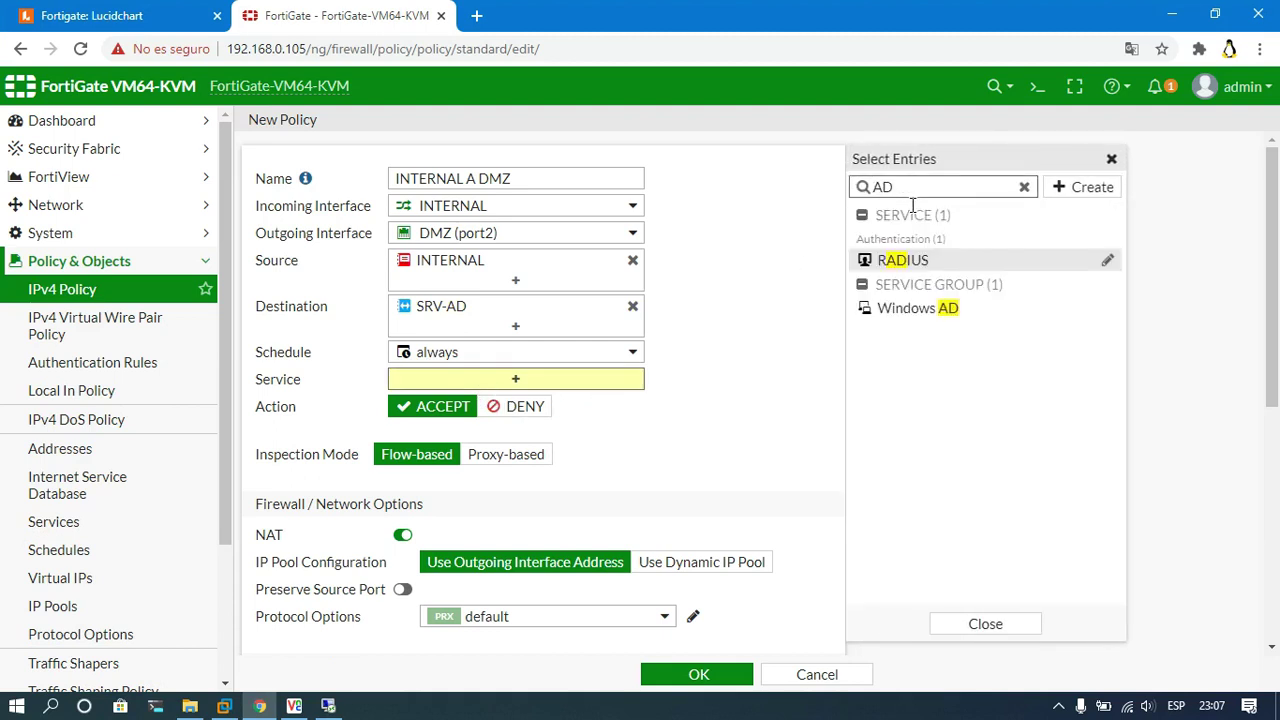
click(905, 312)
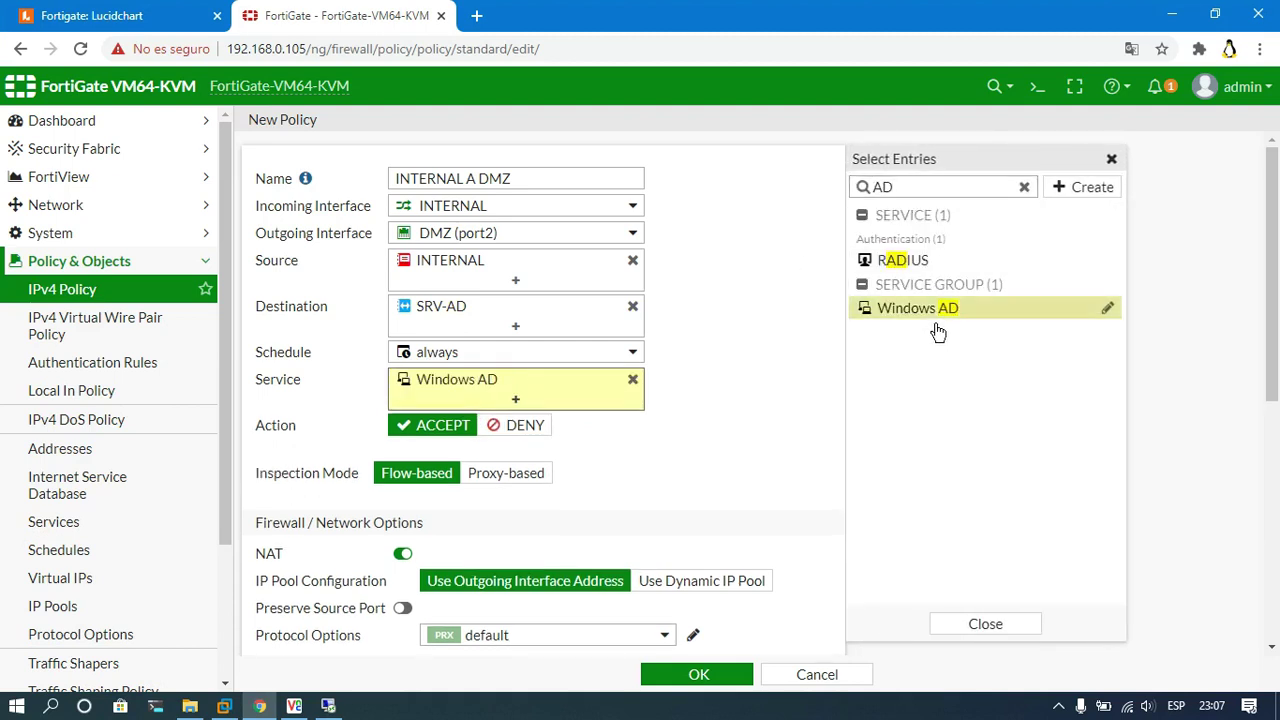
click(762, 320)
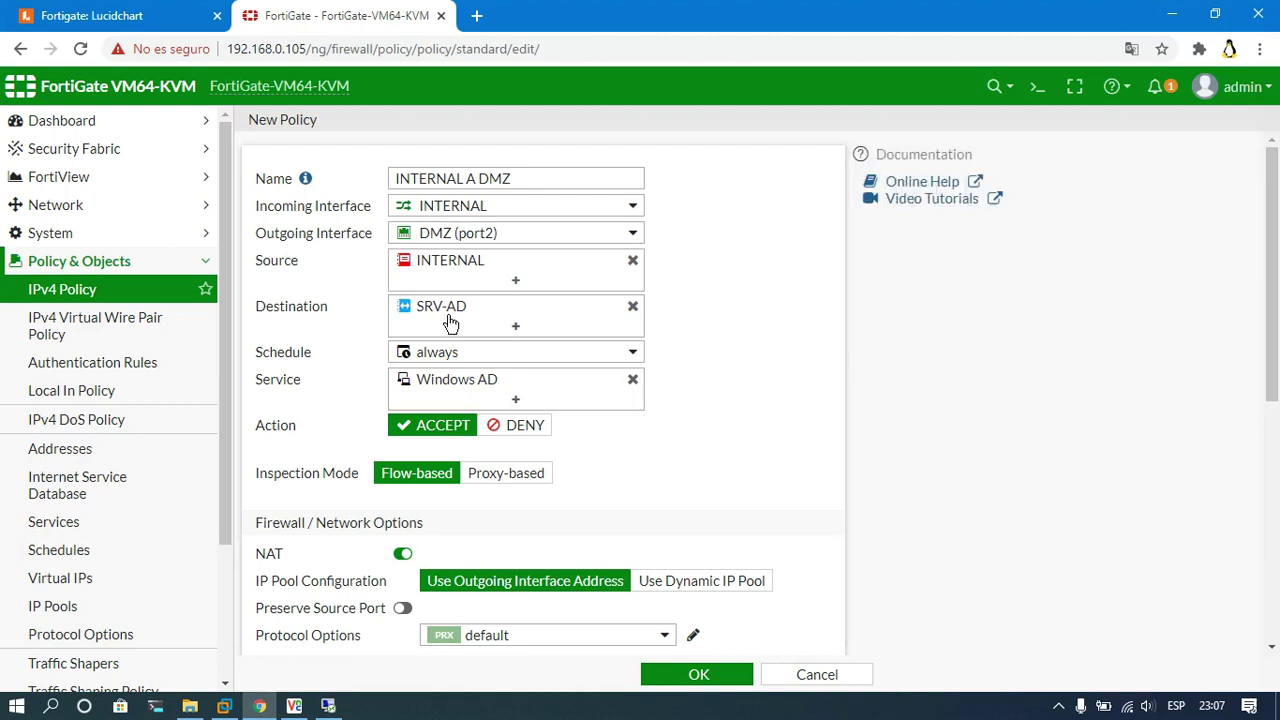
Step: Disable NAT, log all sessions, and save the INTERNAL A DMZ policy
scroll(417, 368, down, 1)
click(401, 459)
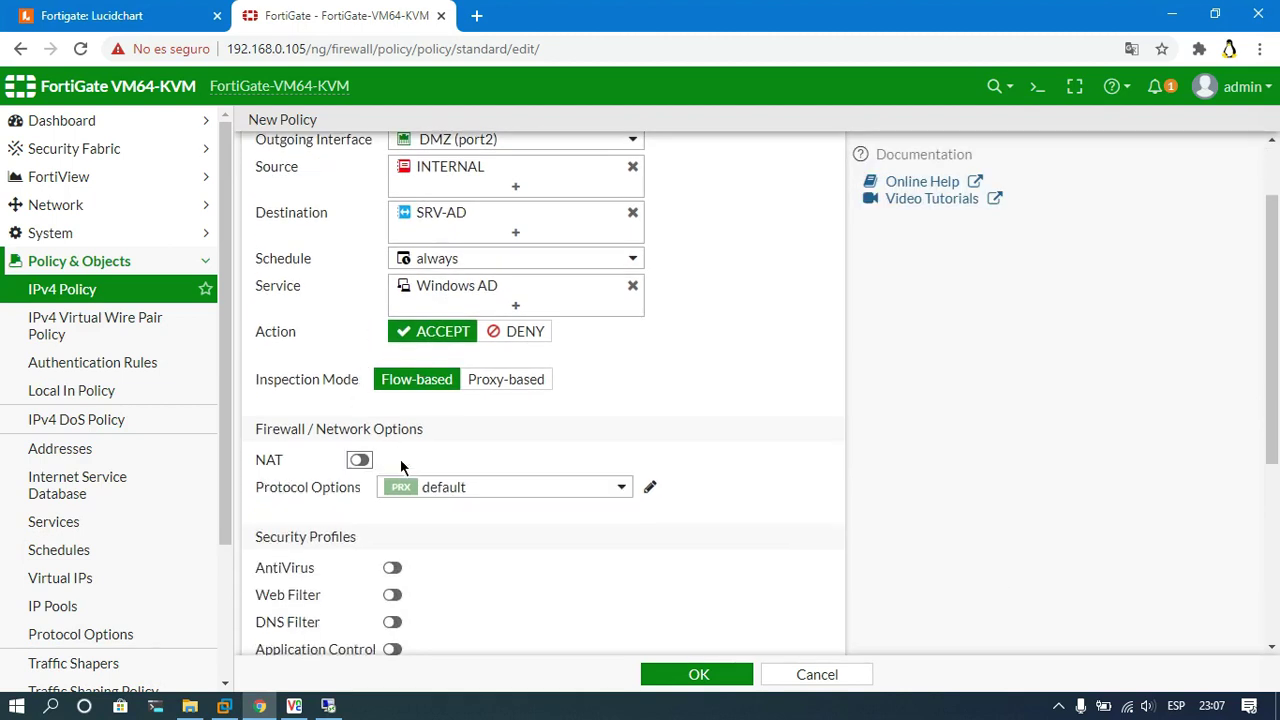
scroll(600, 437, down, 4)
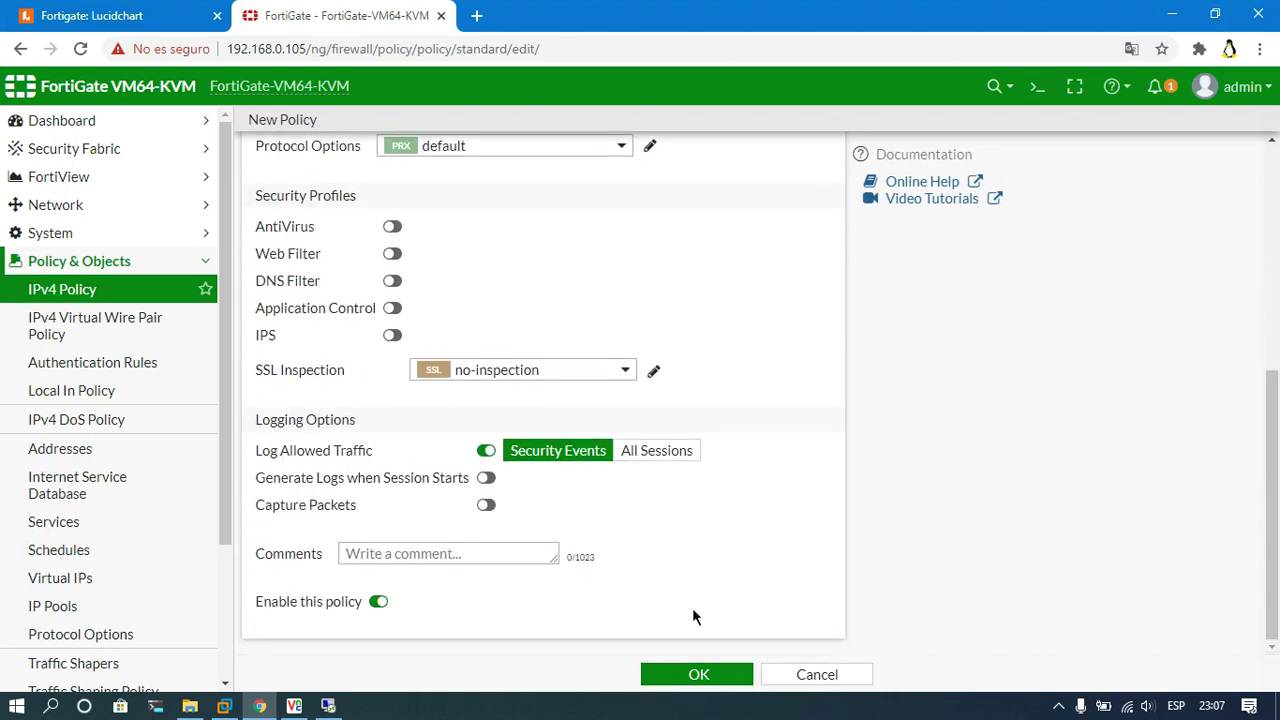
click(656, 452)
click(697, 674)
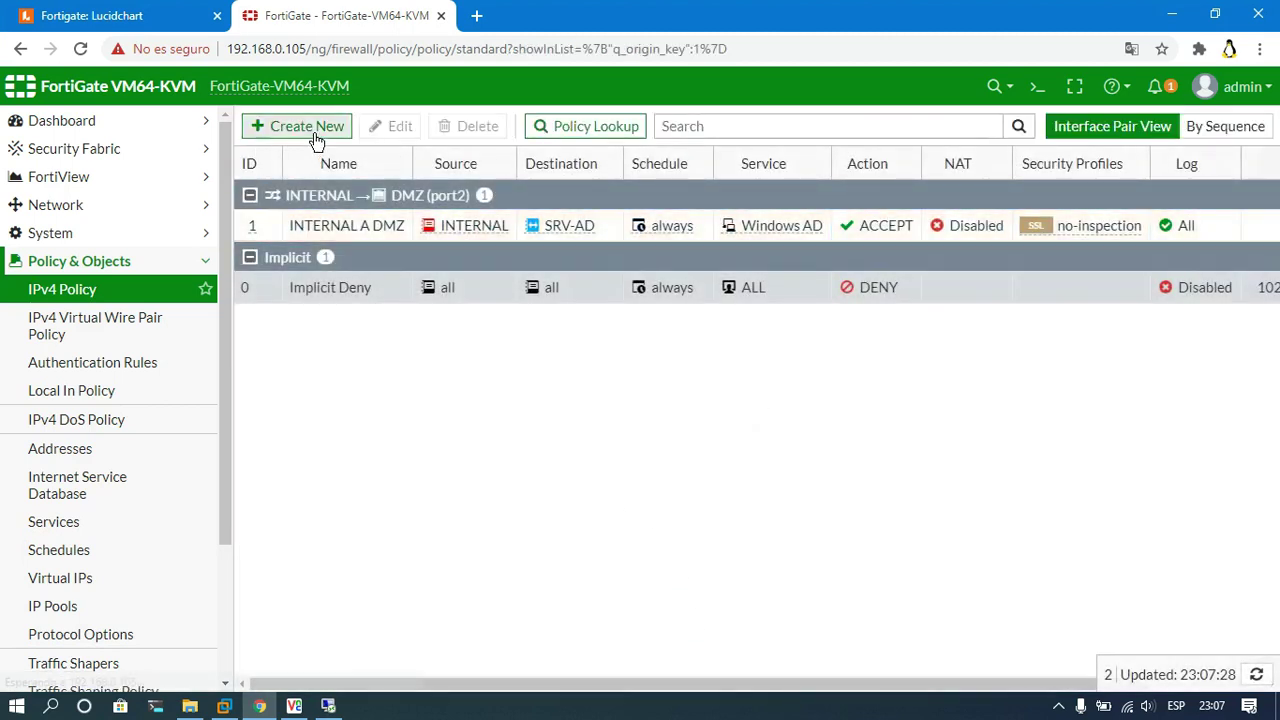
click(306, 127)
Step: Name the policy DMZ A INTERNAL with interfaces DMZ (port2) to INTERNAL
click(443, 185)
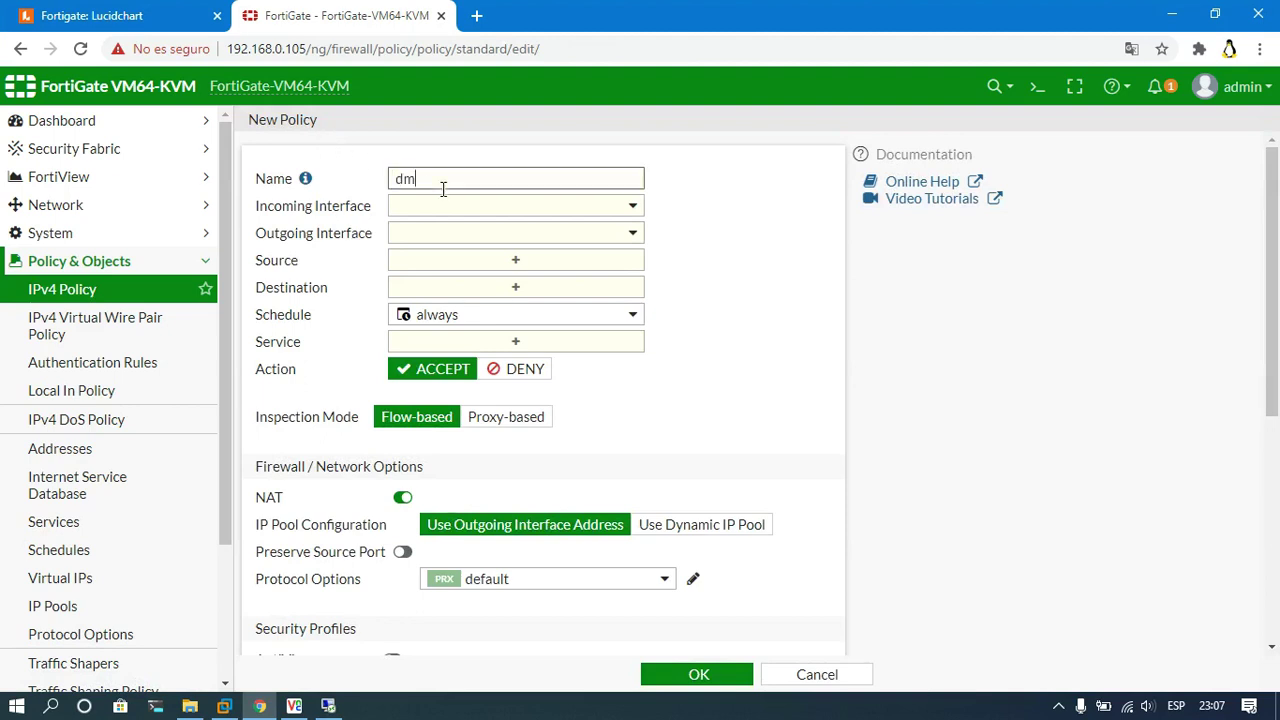
text(dmz)
key(BackSpace)
key(BackSpace)
key(BackSpace)
text(DMZ A INTERNAL)
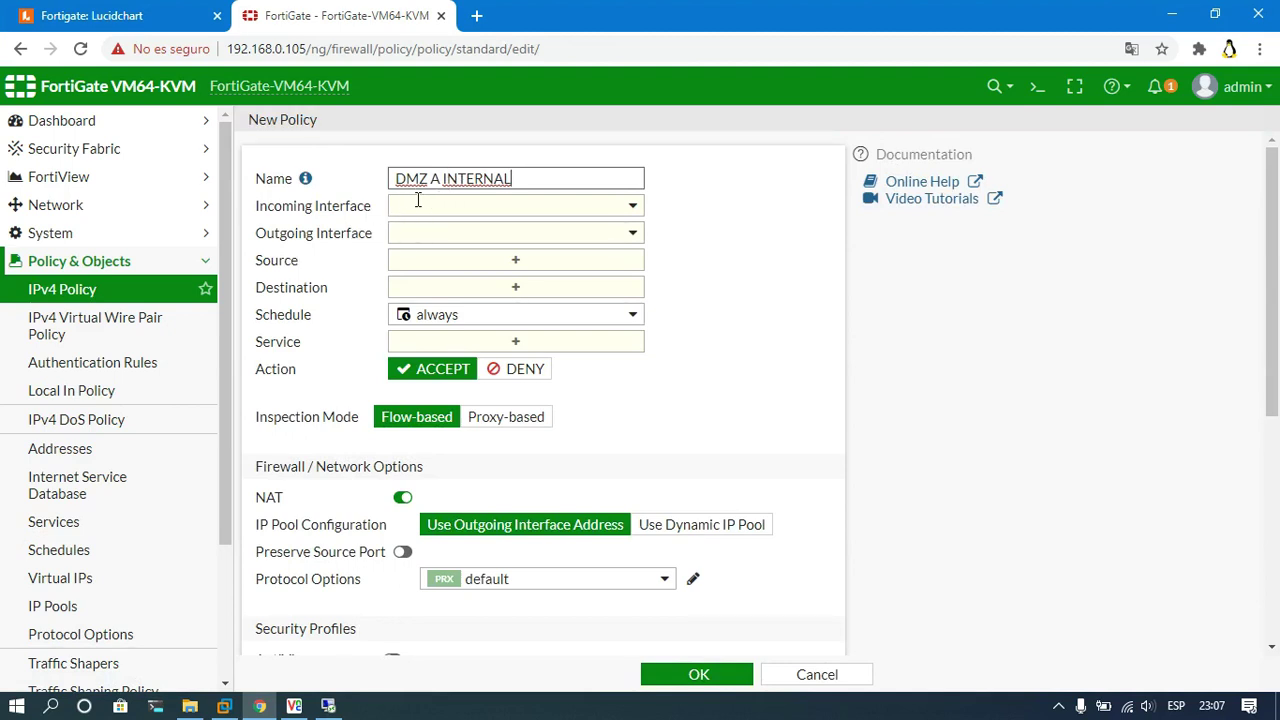
click(425, 208)
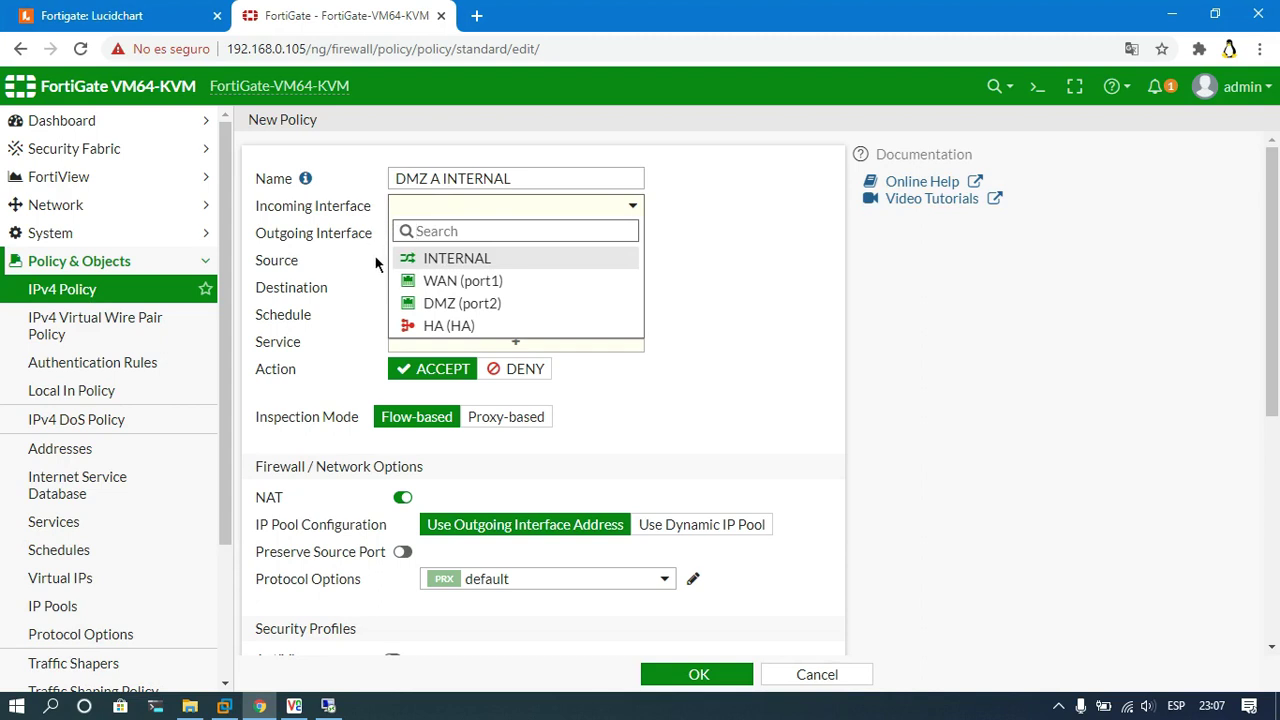
click(485, 304)
click(426, 234)
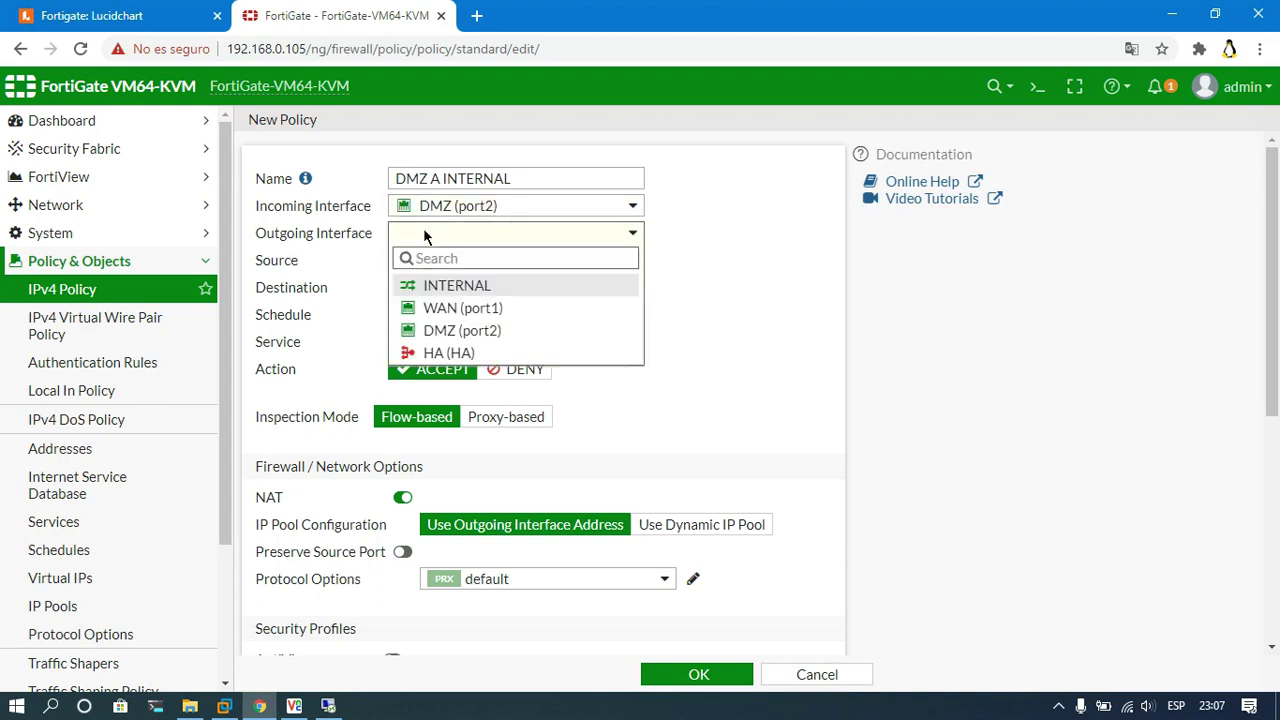
click(426, 284)
Step: Set source SRV-AD, destination INTERNAL and the Windows AD service
click(469, 274)
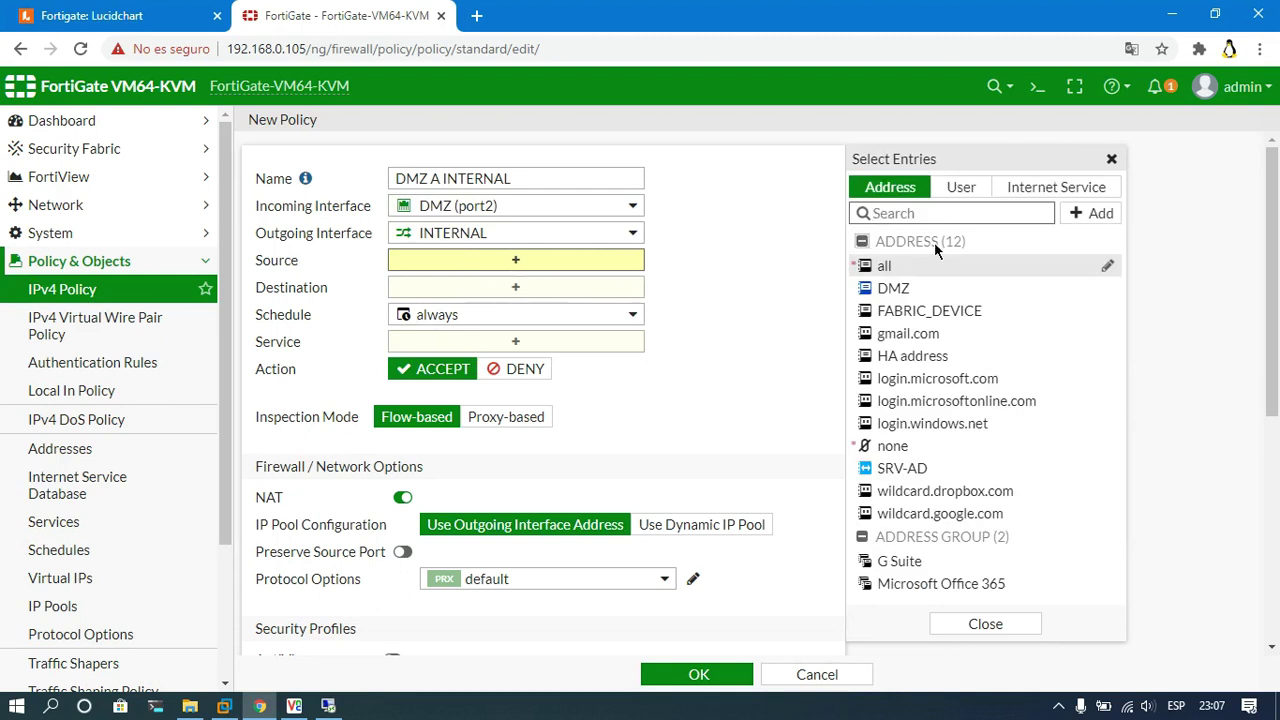
click(912, 472)
click(510, 308)
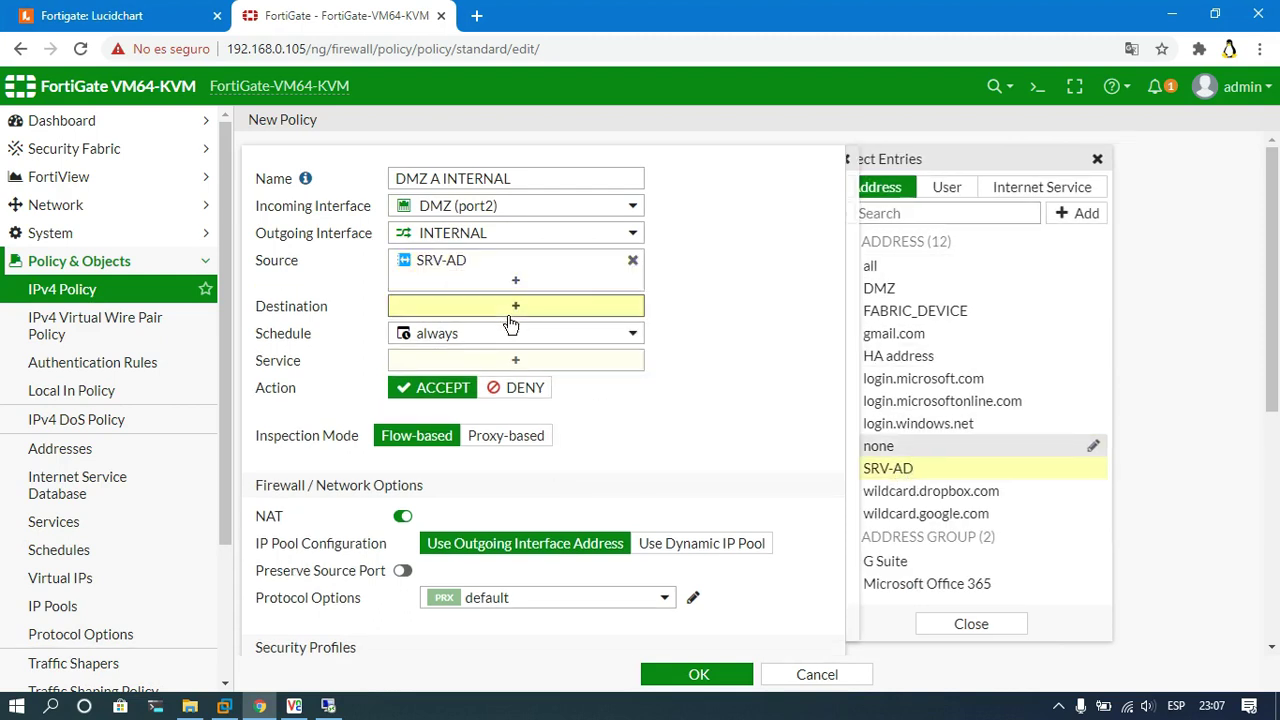
click(886, 355)
click(763, 271)
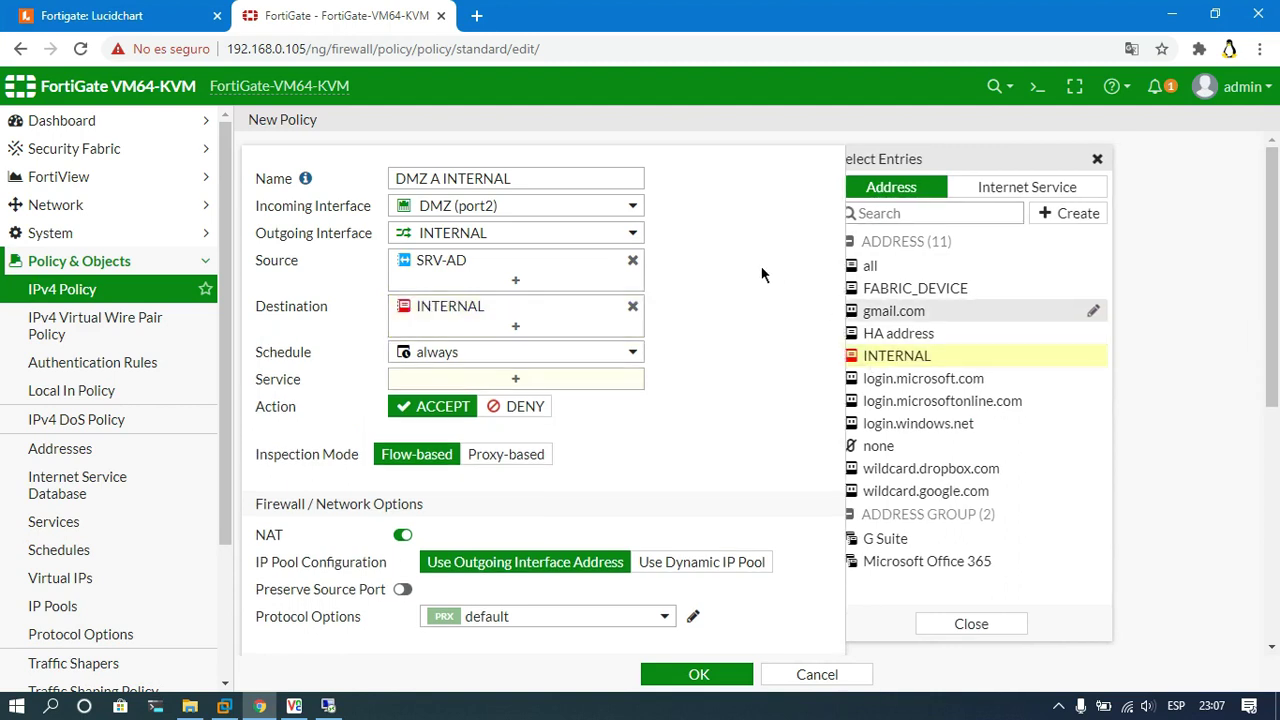
click(470, 381)
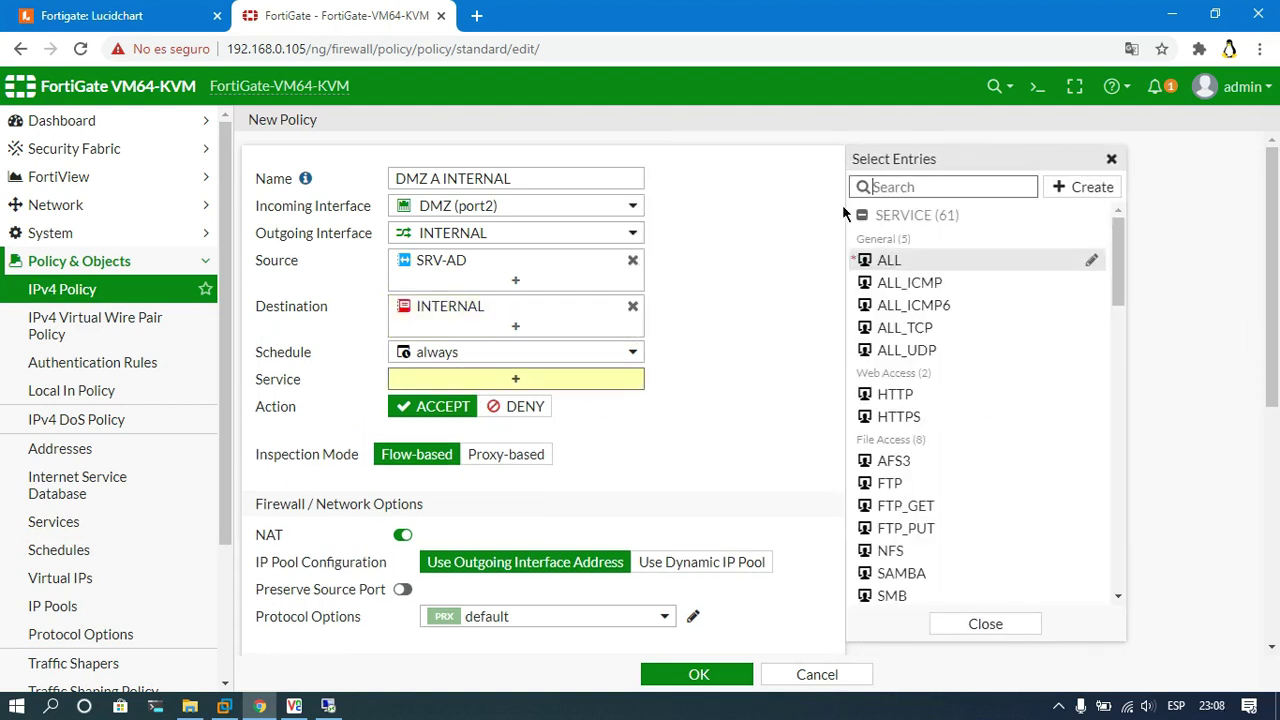
text(ad)
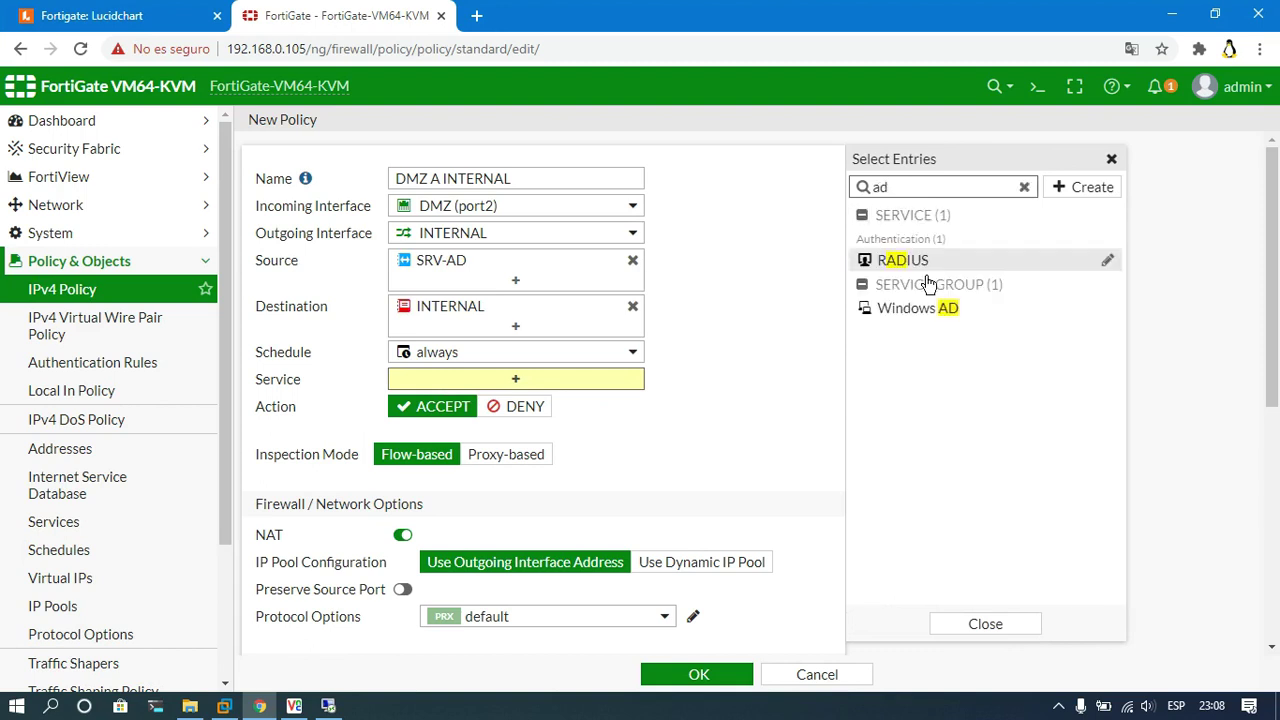
click(925, 309)
click(745, 262)
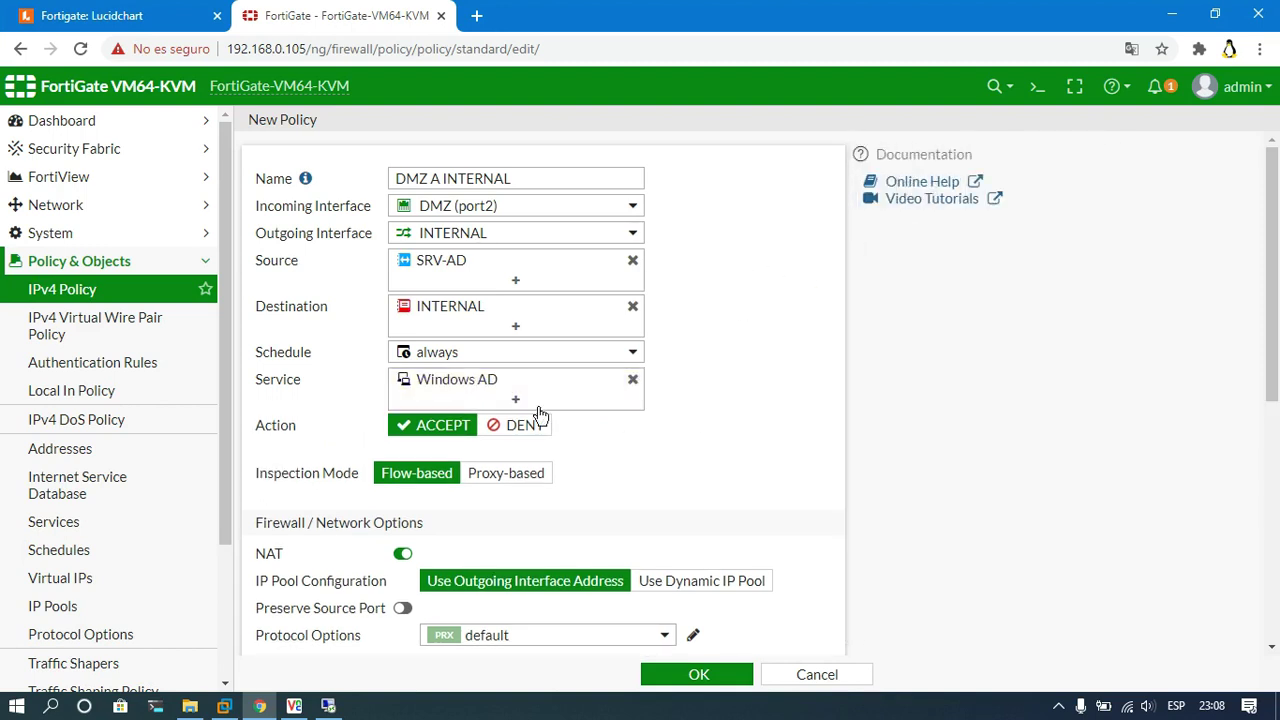
Step: Disable NAT, log all sessions, and save the DMZ A INTERNAL policy
scroll(444, 420, down, 2)
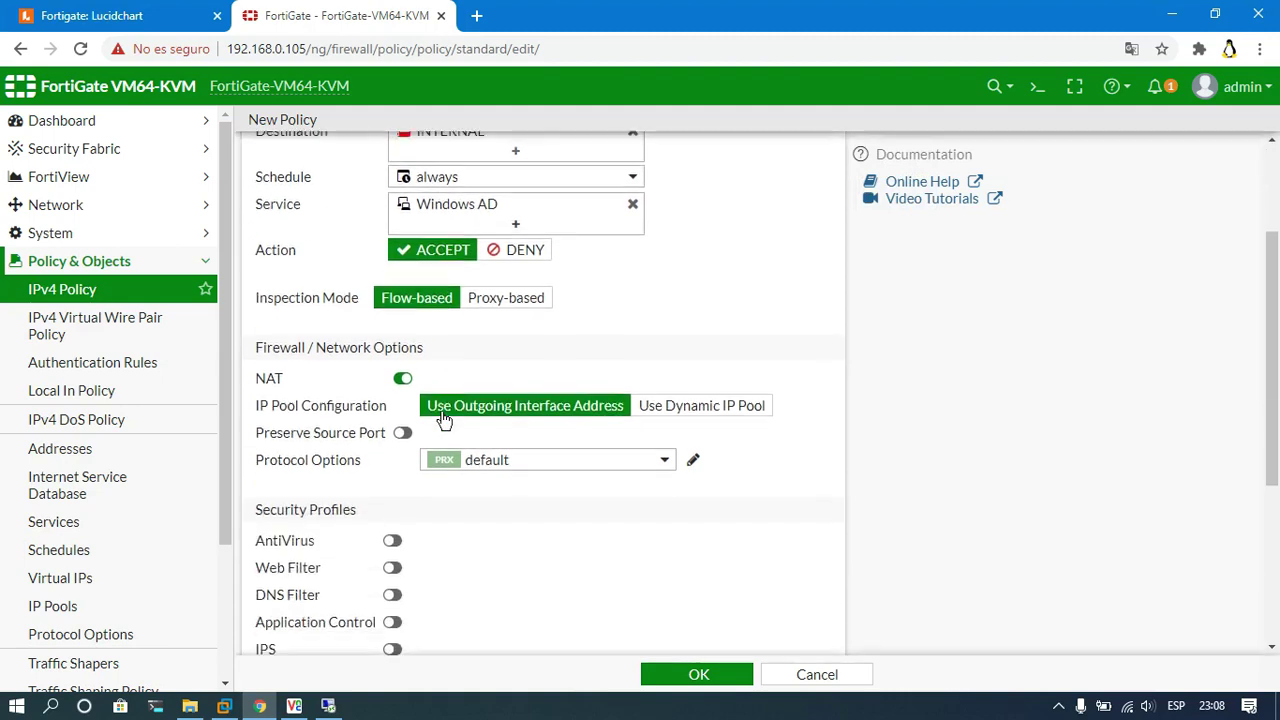
click(403, 368)
scroll(650, 350, down, 3)
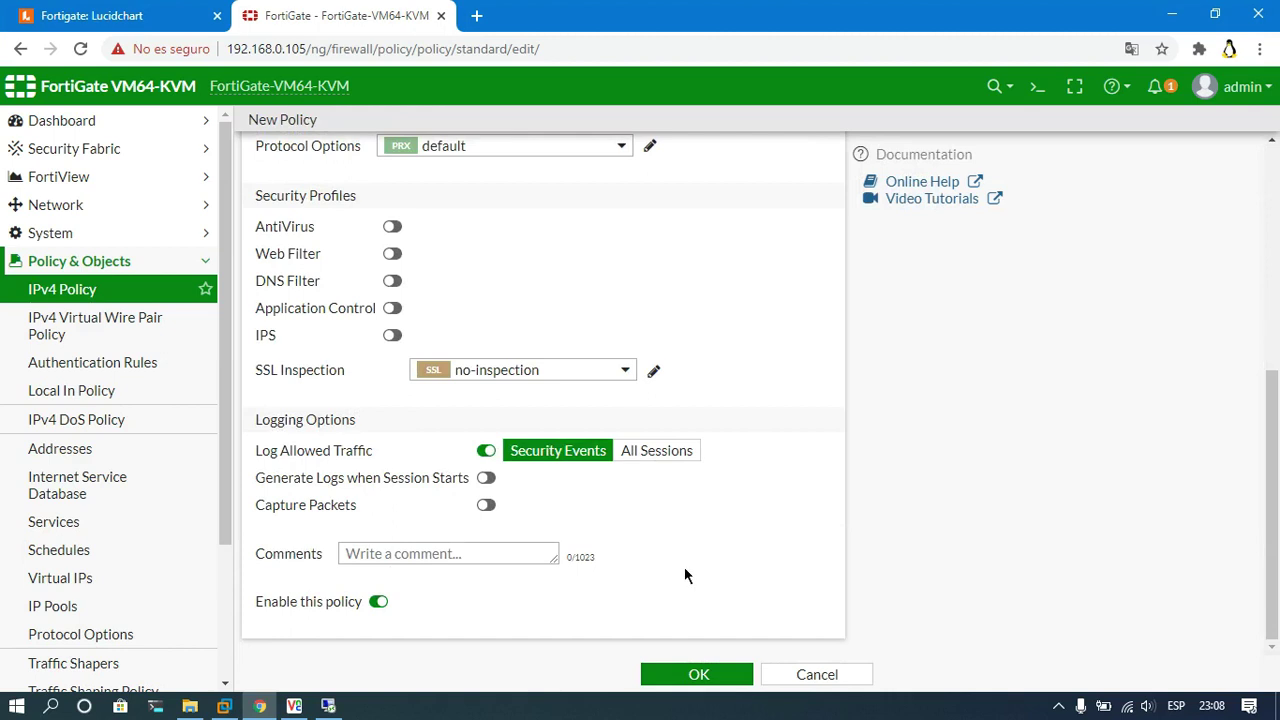
click(662, 453)
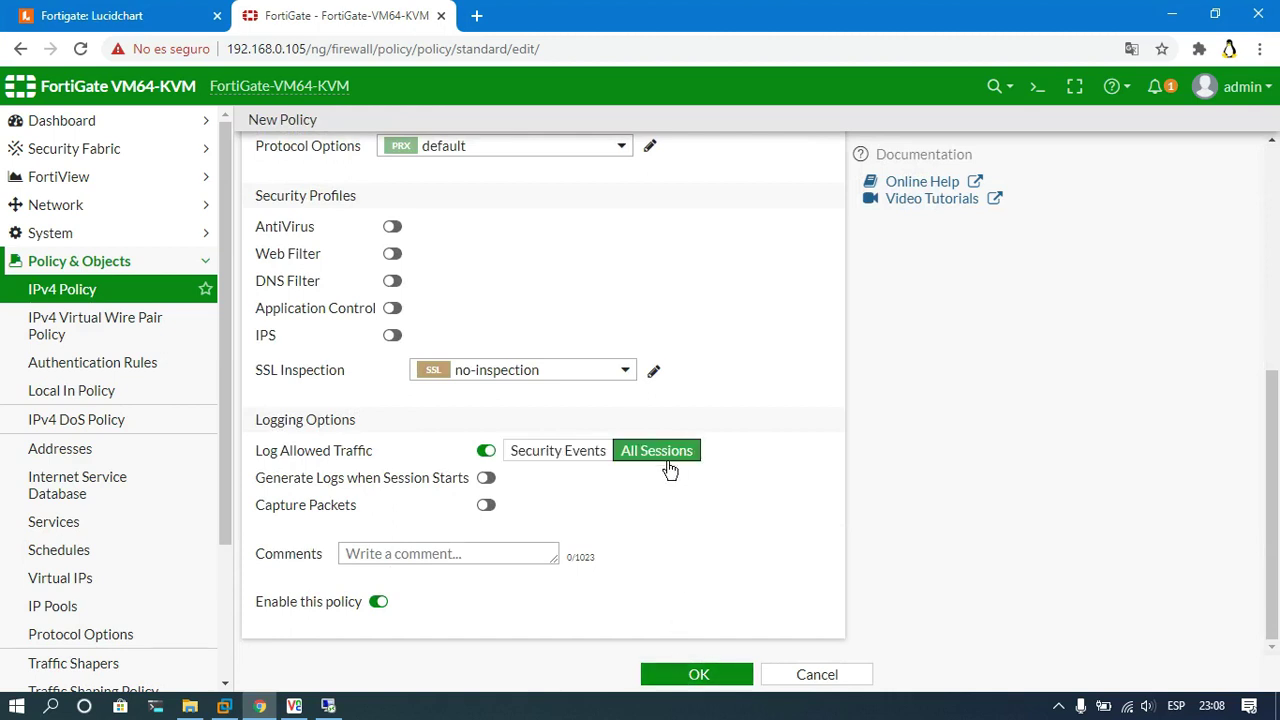
click(726, 676)
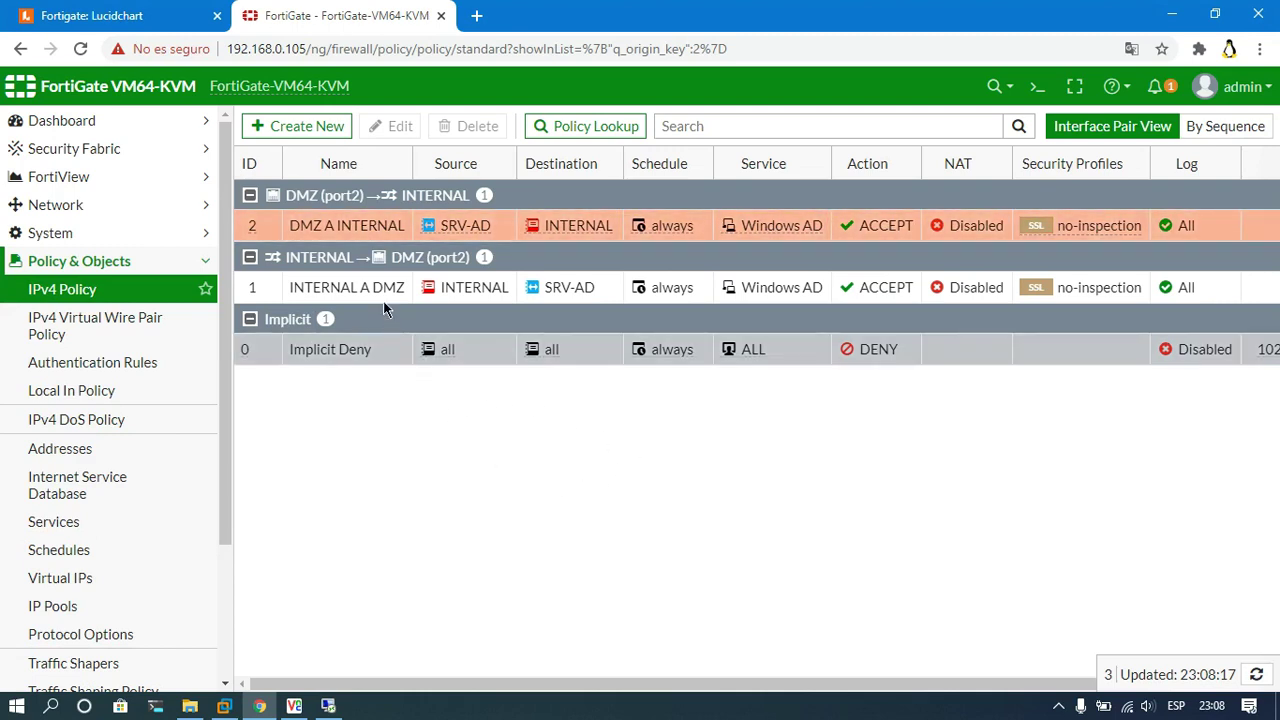
Step: Start the INTERNAL A WAN policy from INTERNAL to WAN (port1)
click(311, 132)
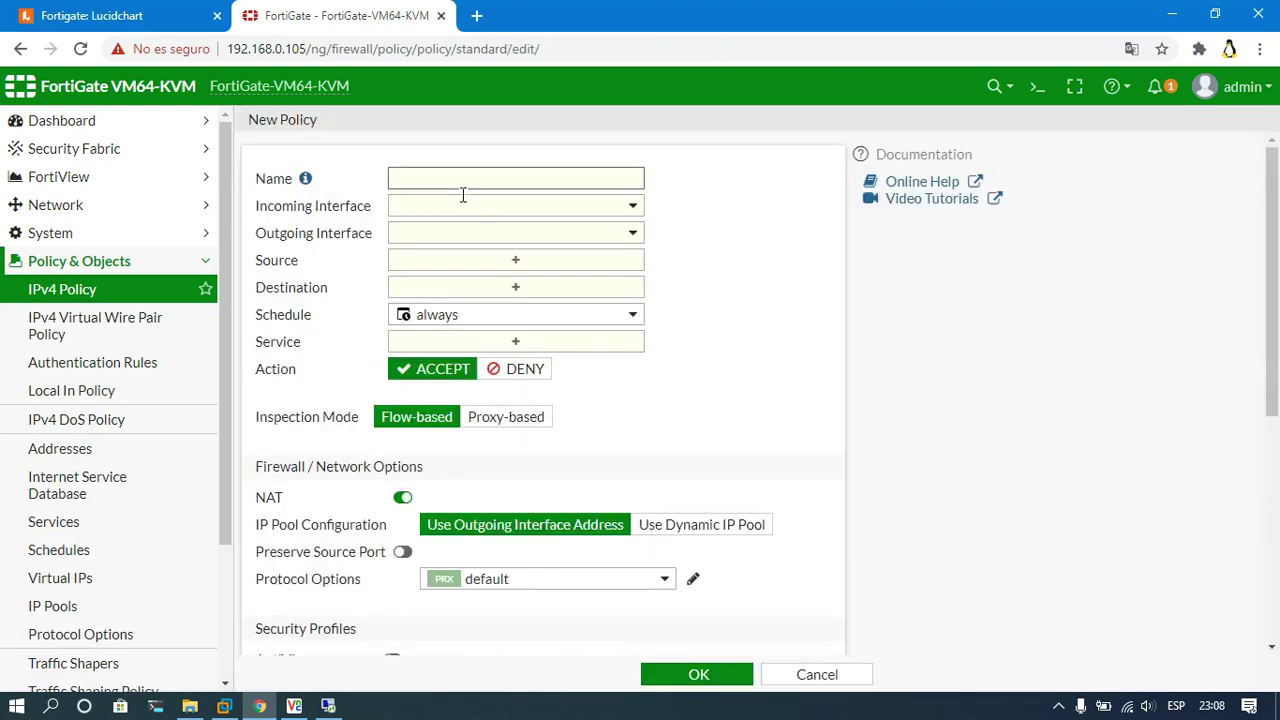
text(INTERNAL A WAN)
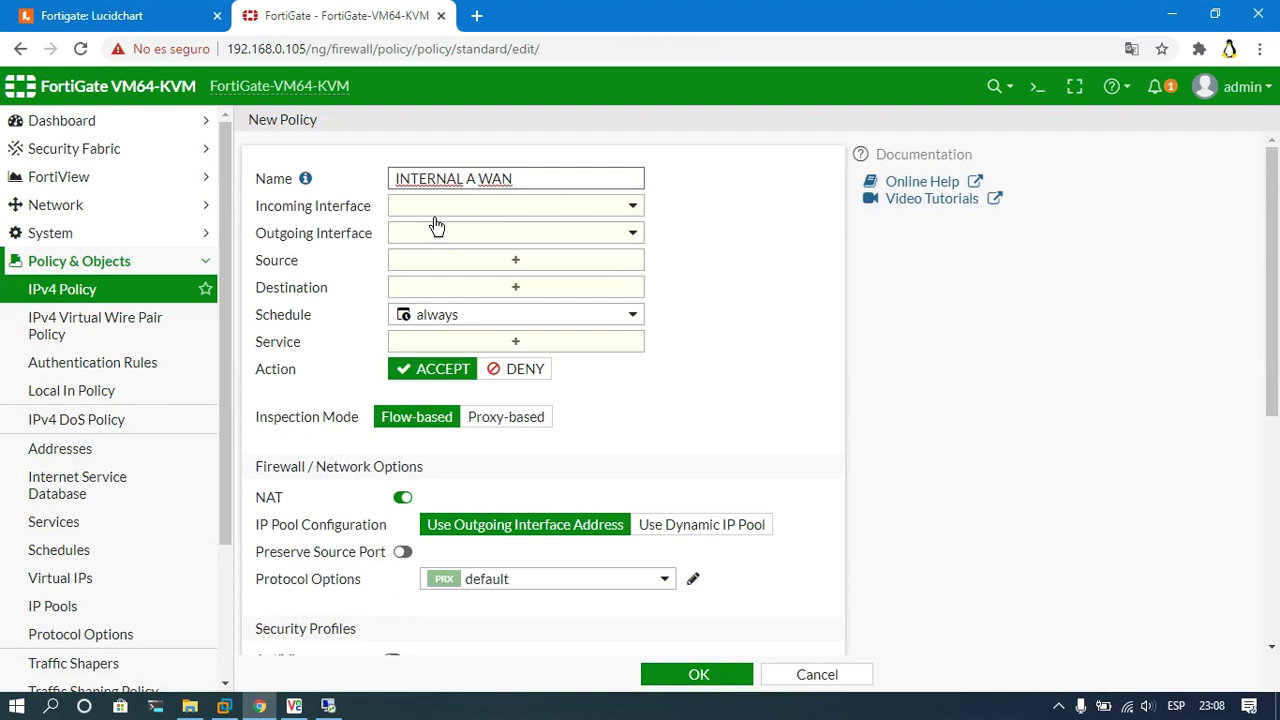
click(424, 208)
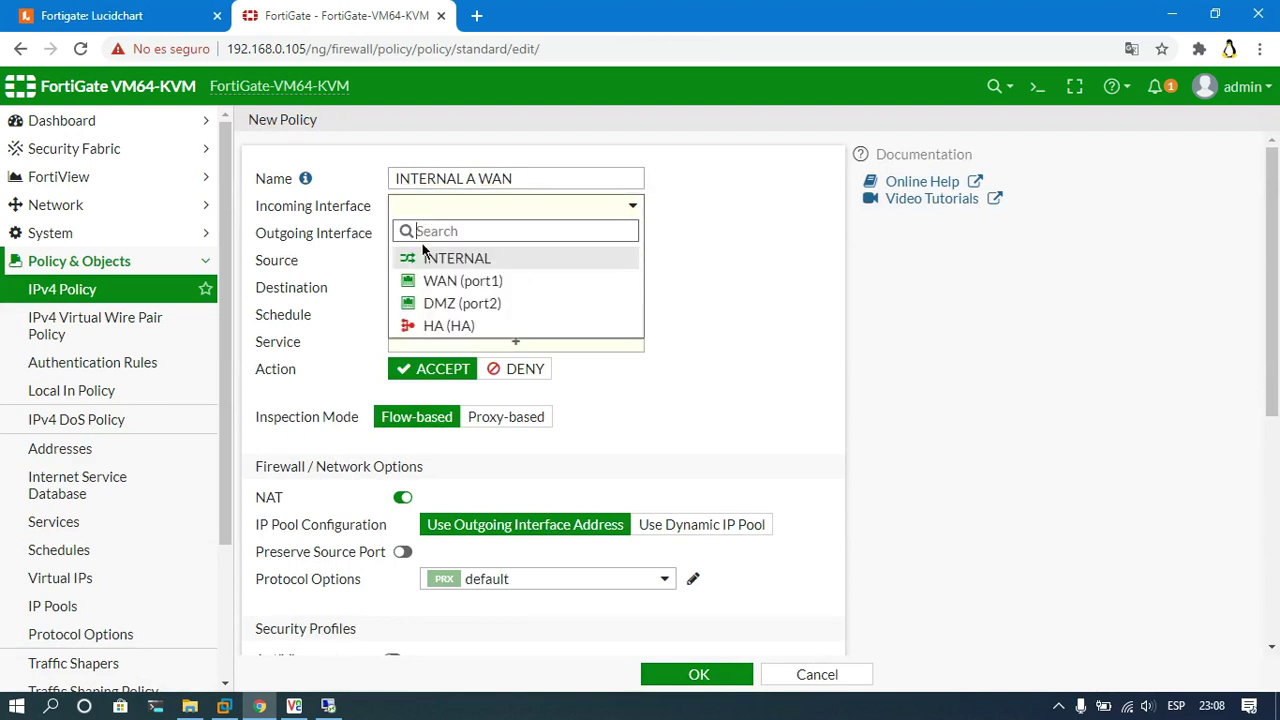
click(440, 262)
click(445, 234)
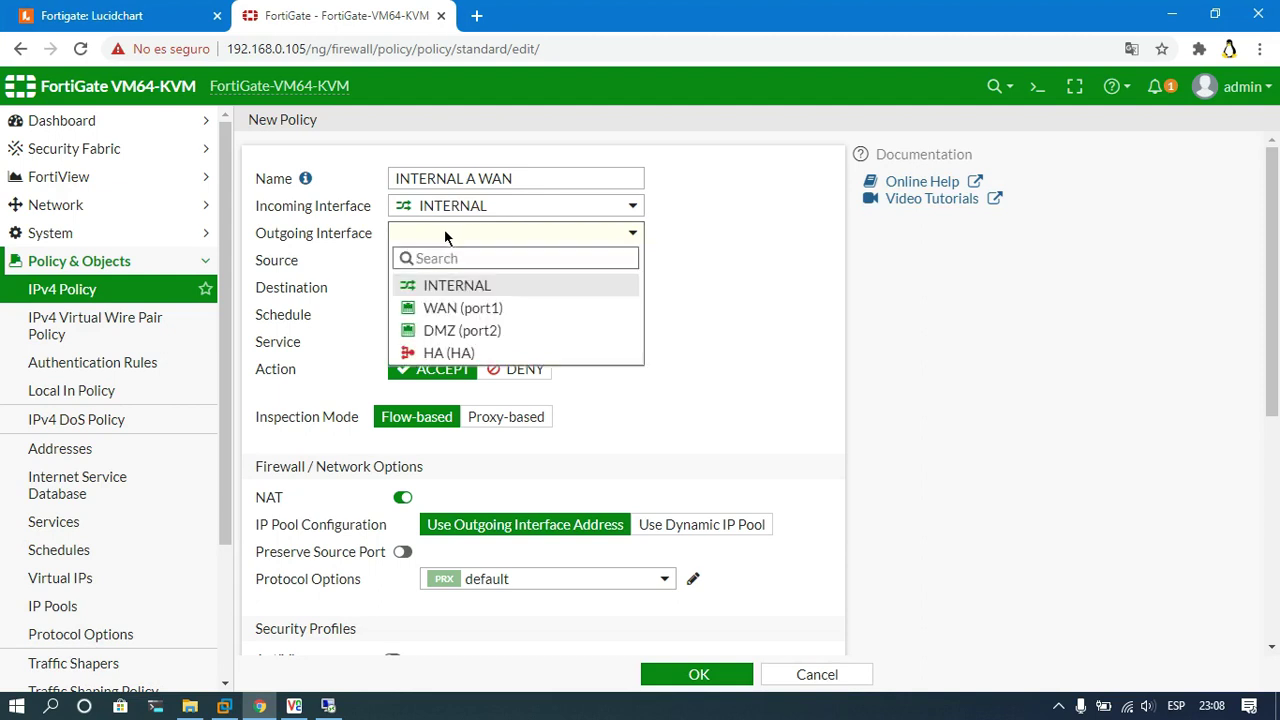
click(470, 312)
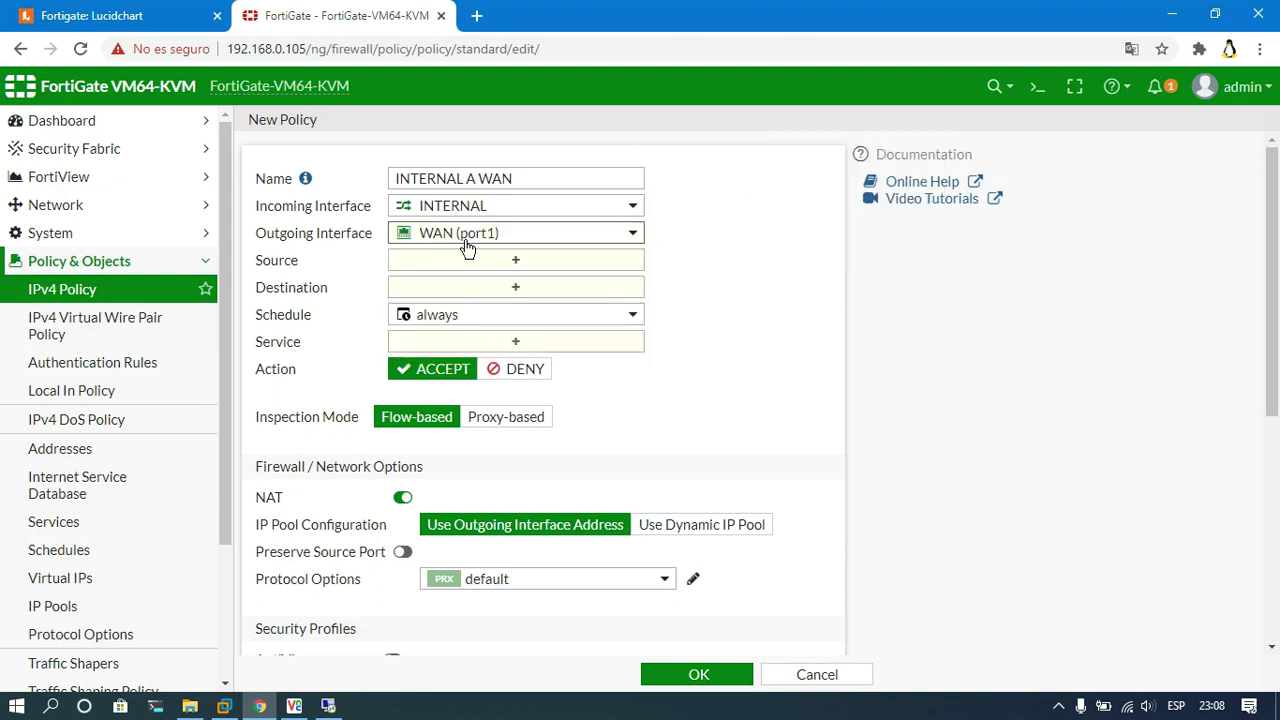
Step: Set the source address to INTERNAL and the destination to all
click(447, 264)
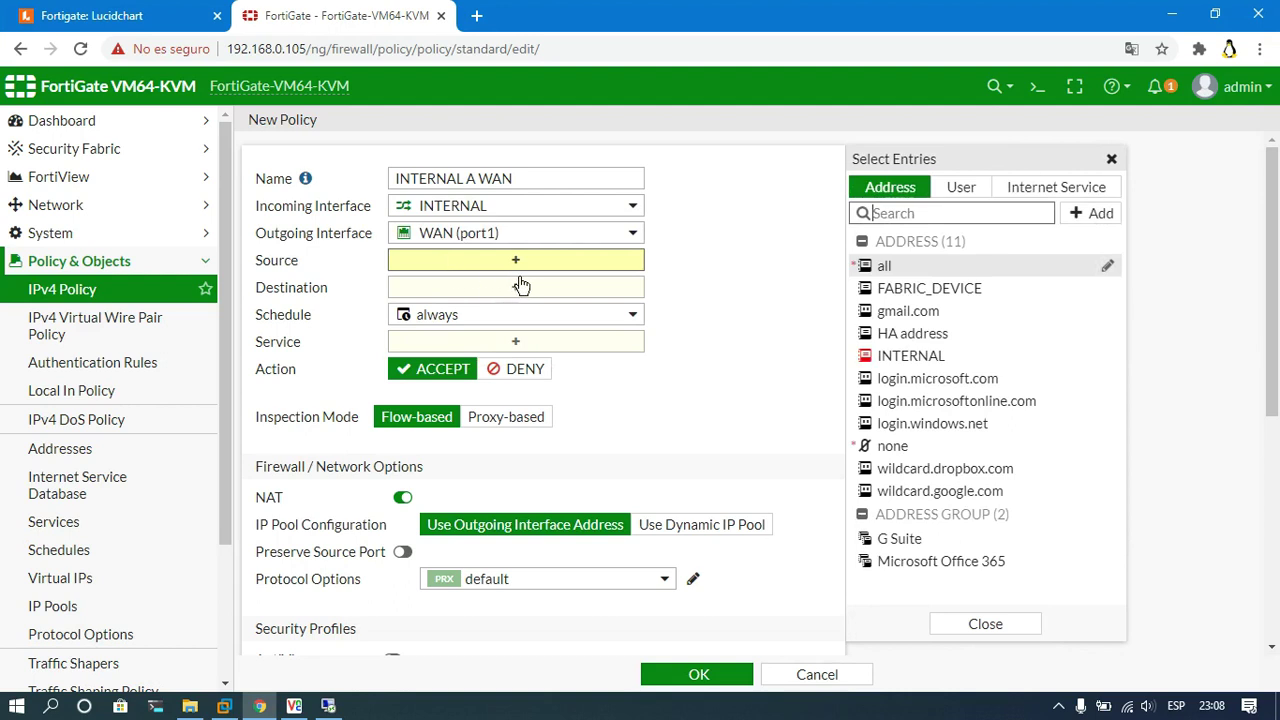
click(928, 362)
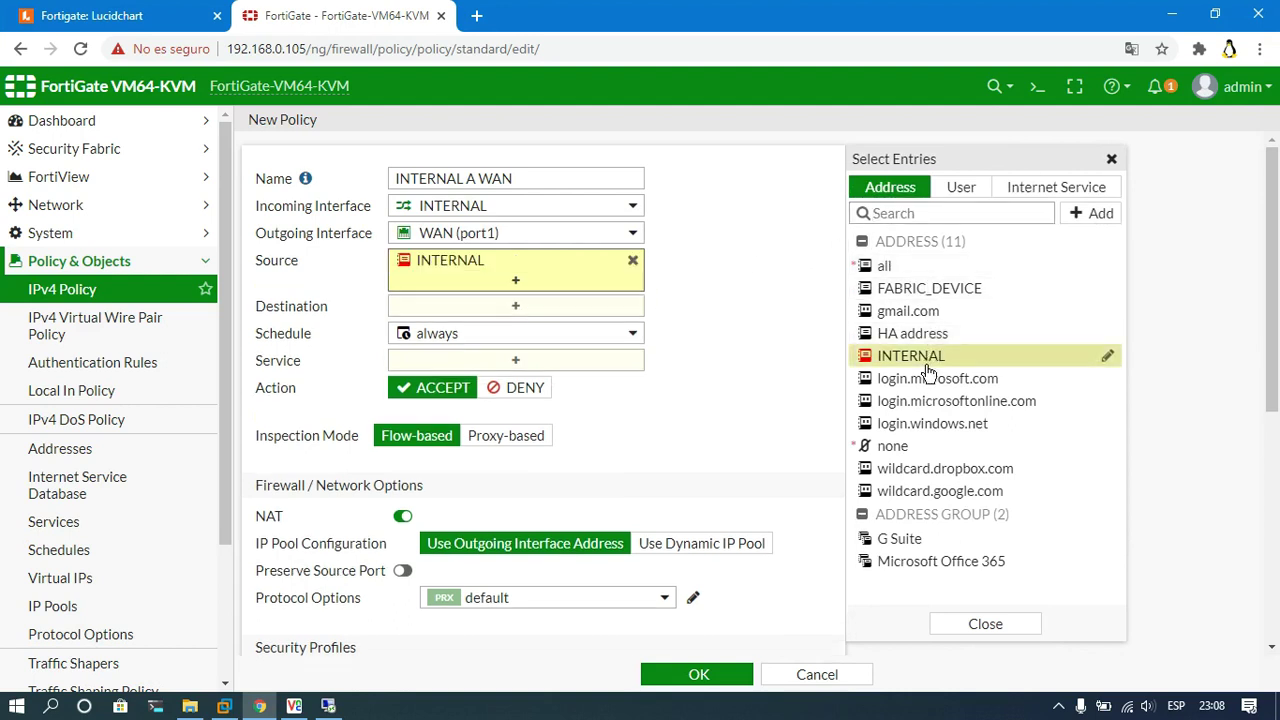
click(528, 314)
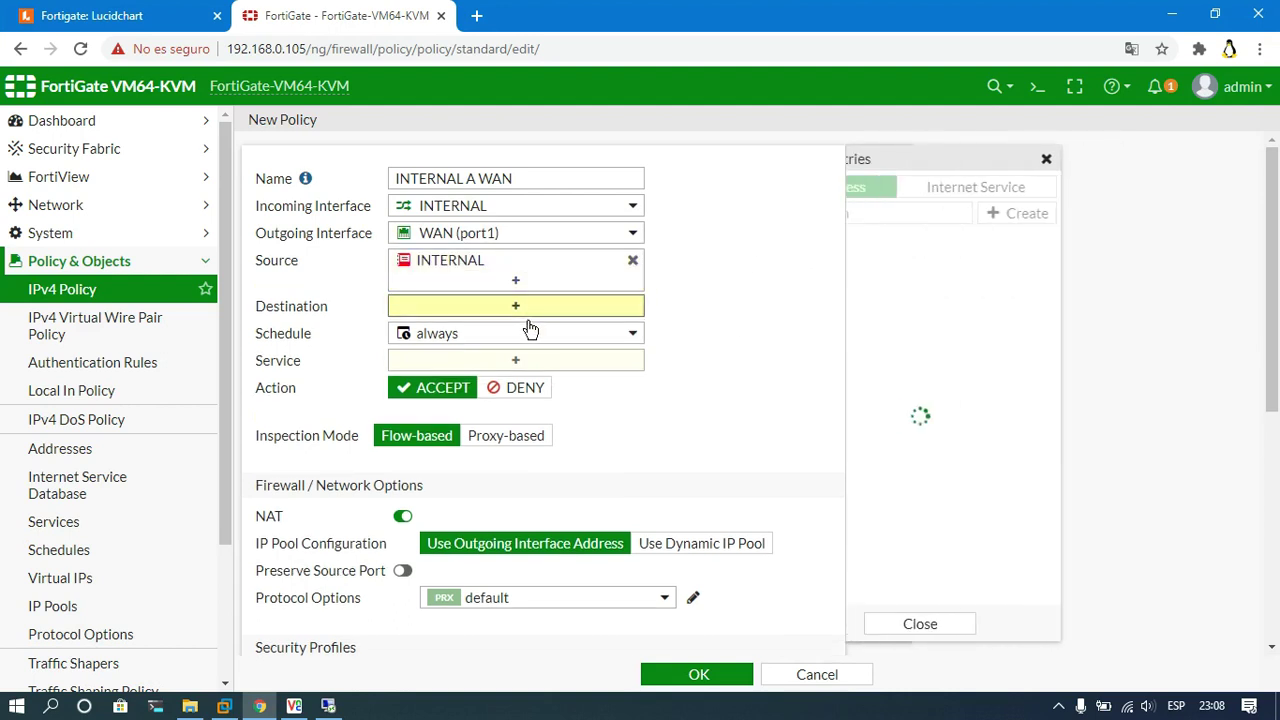
click(885, 266)
click(756, 284)
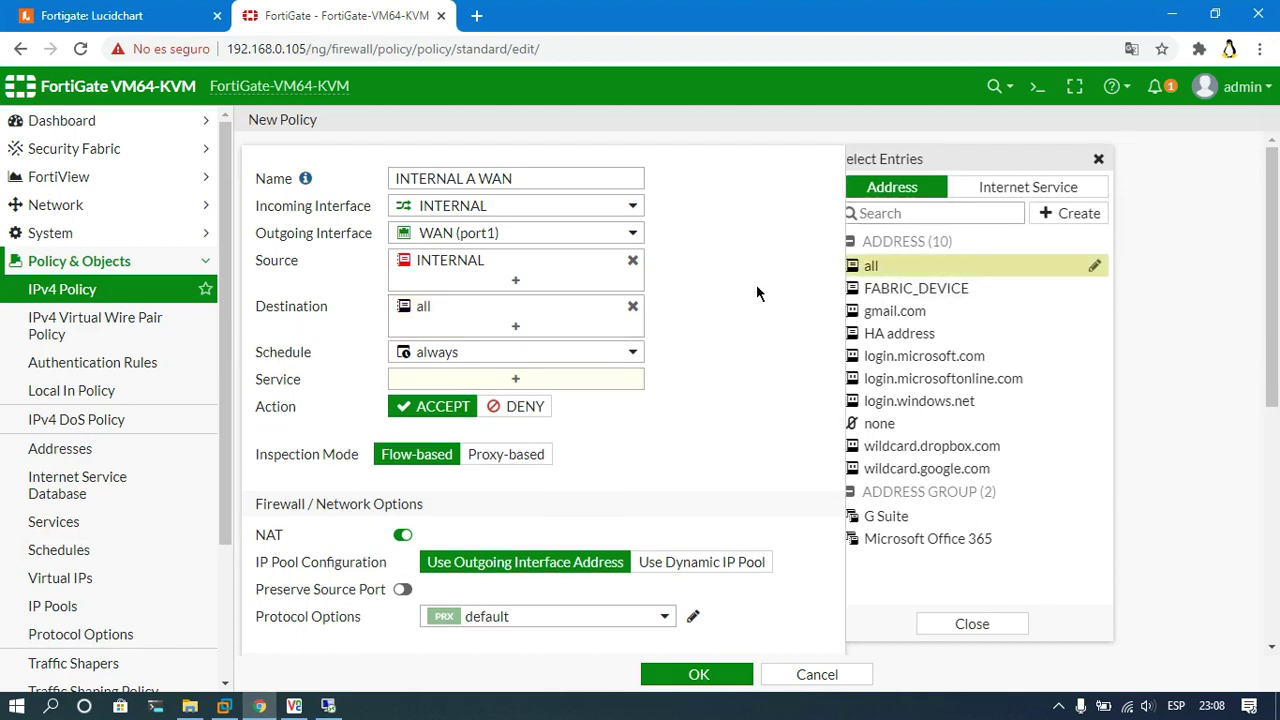
Step: Add the DNS, HTTP, HTTPS and PING services to the policy
click(516, 385)
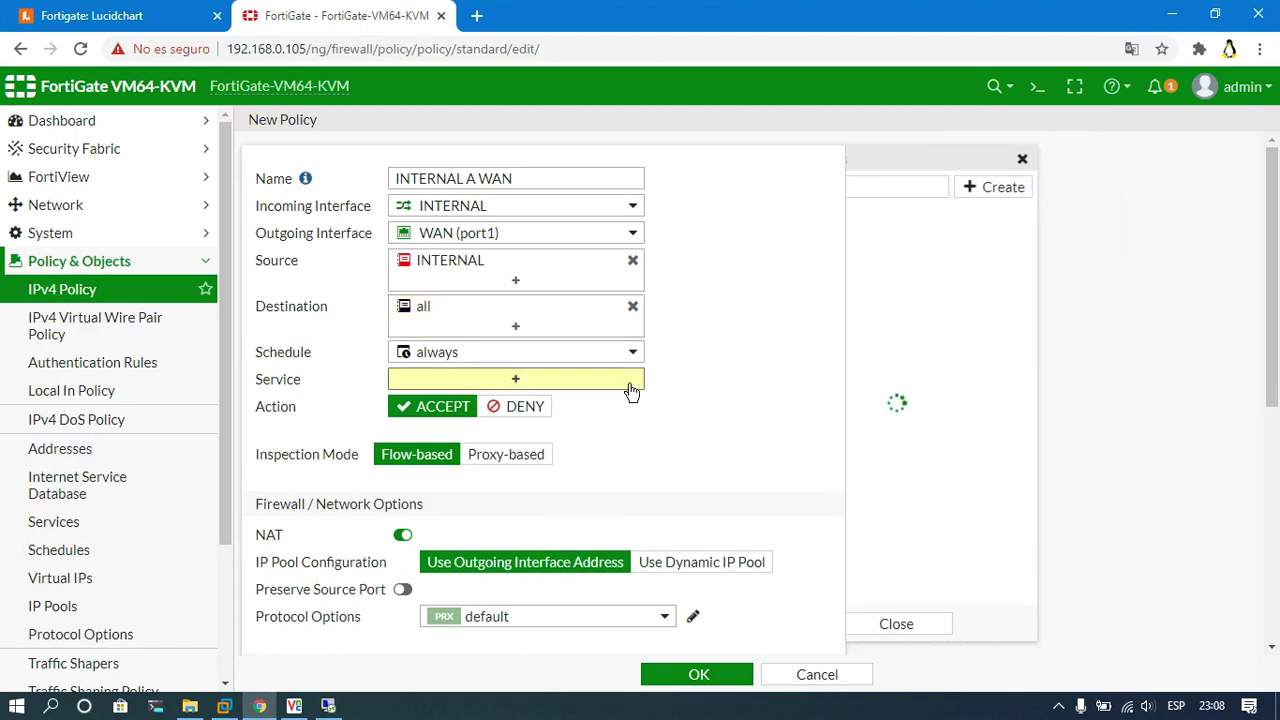
text(dns)
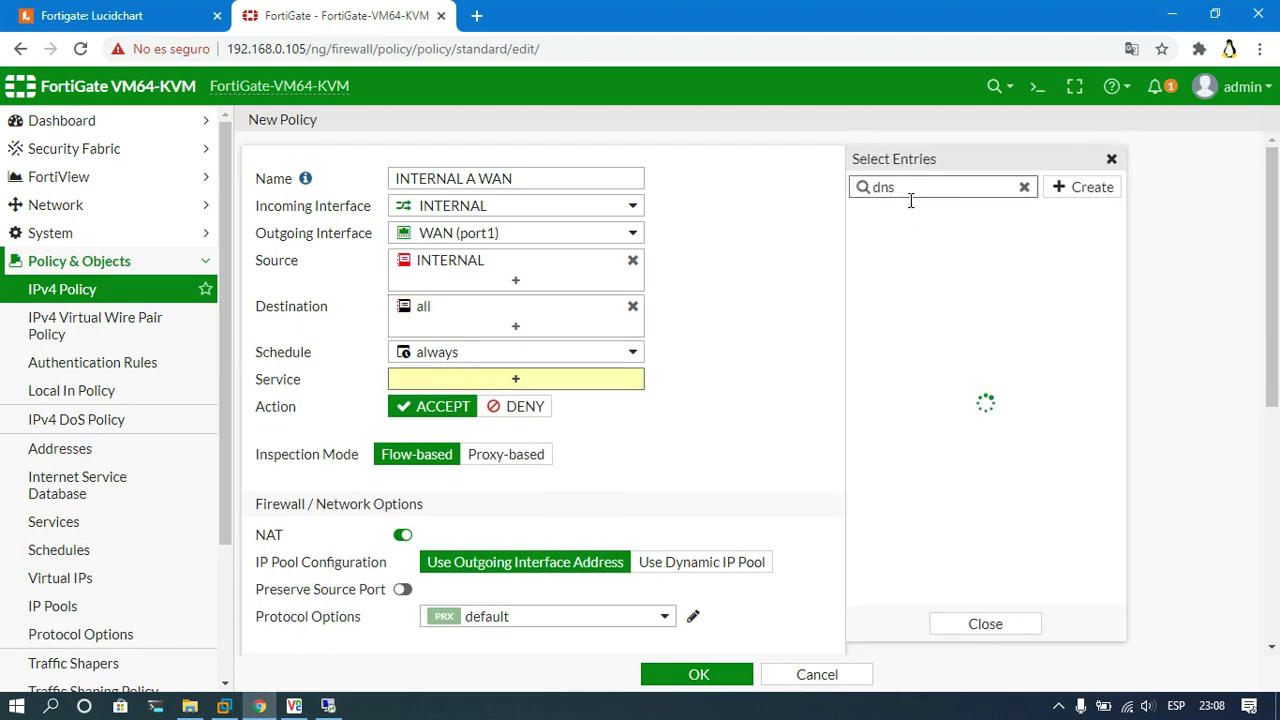
click(888, 259)
key(BackSpace)
key(BackSpace)
key(BackSpace)
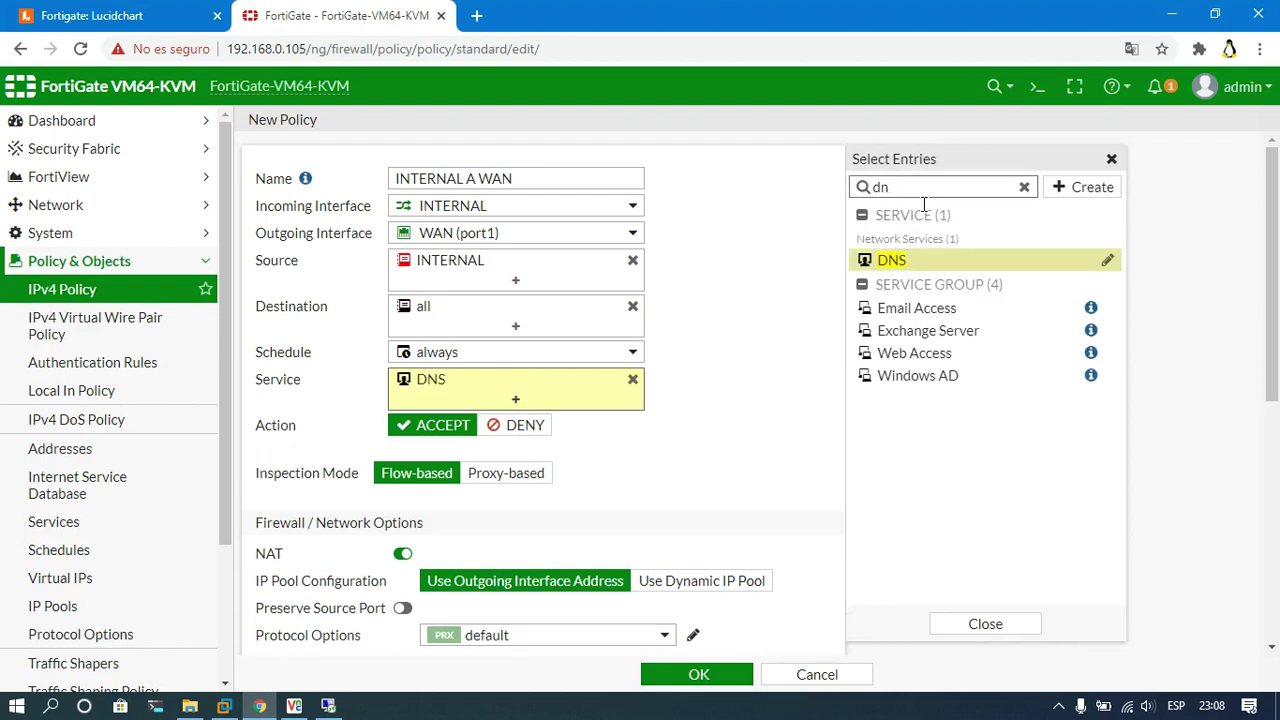
text(htt)
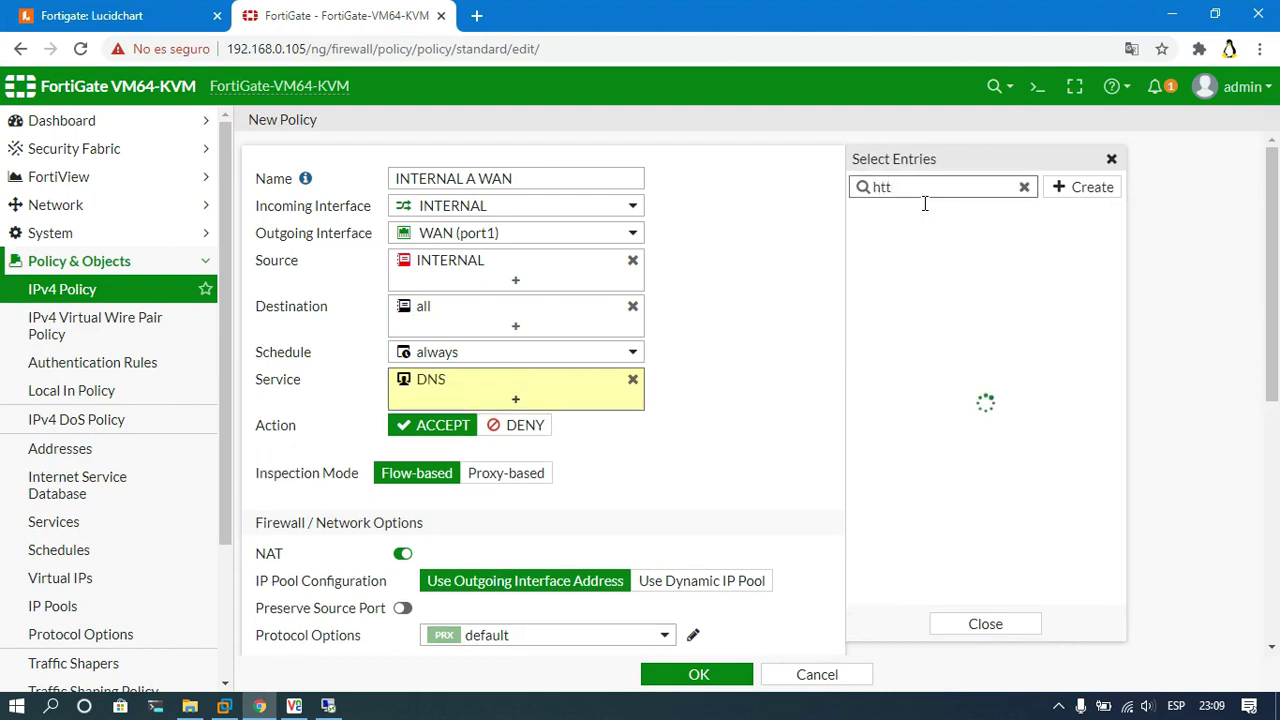
click(896, 261)
click(900, 281)
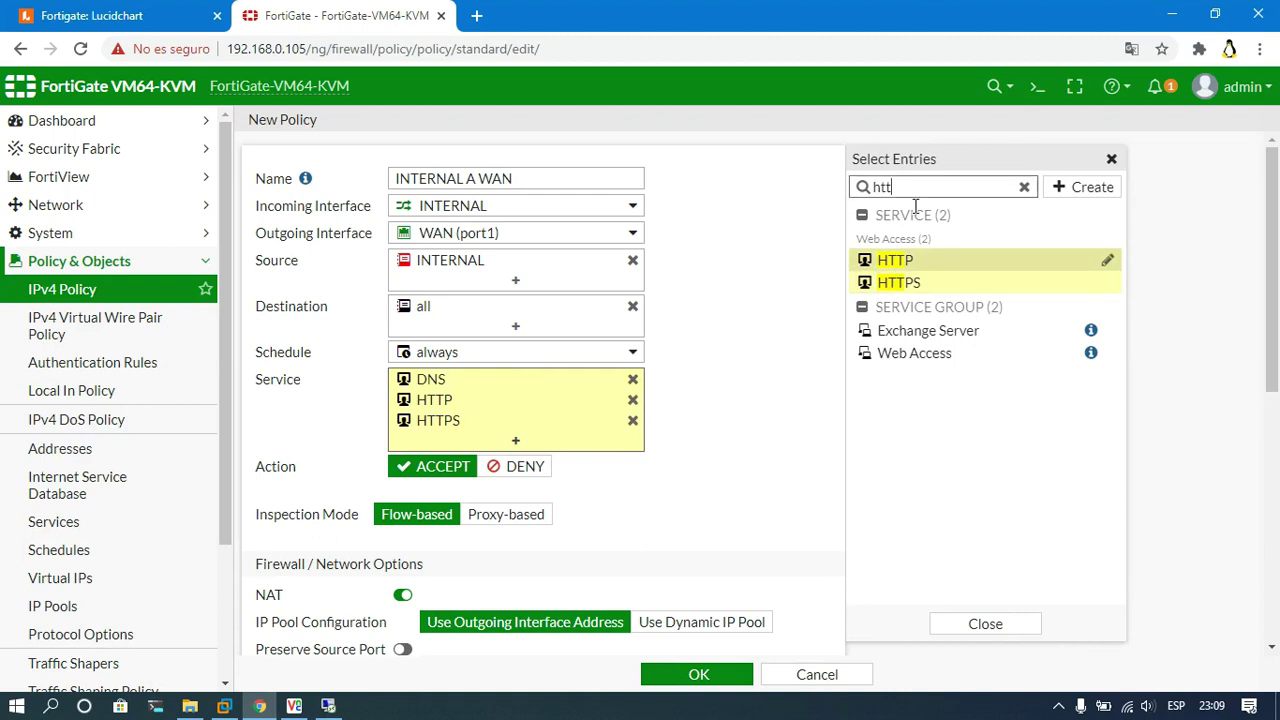
key(BackSpace)
key(BackSpace)
text(ping)
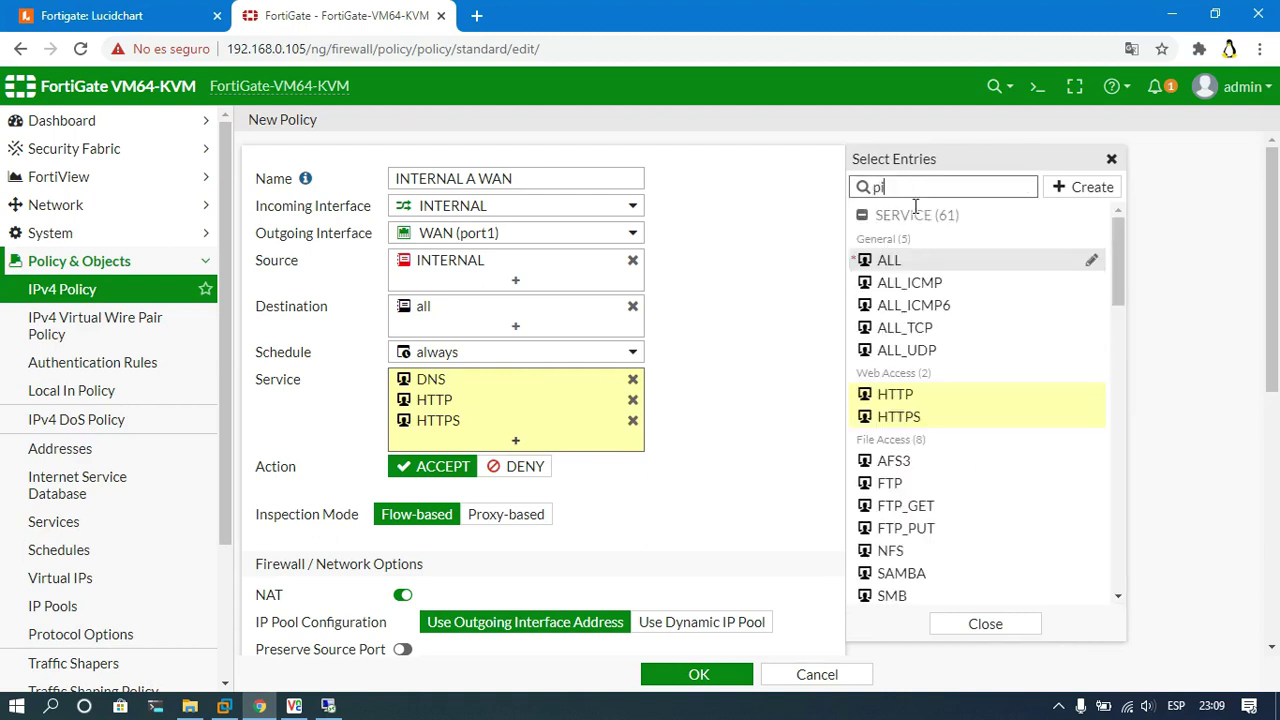
click(890, 260)
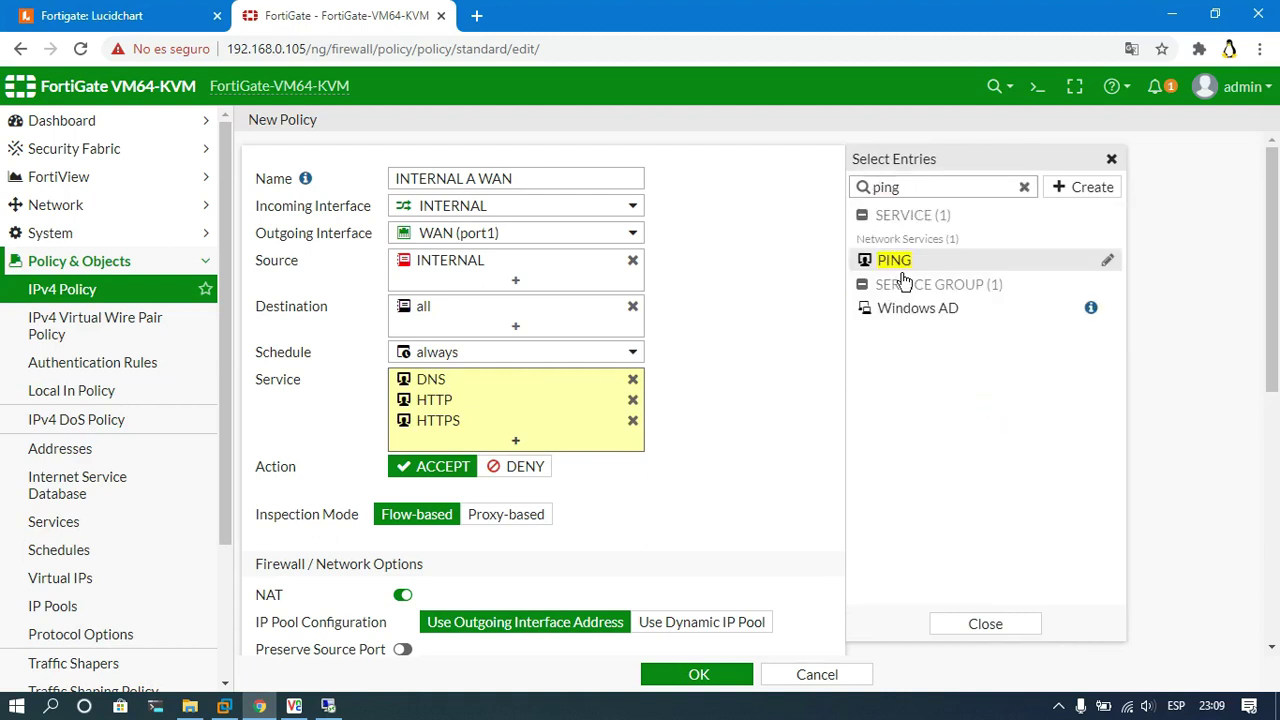
click(795, 255)
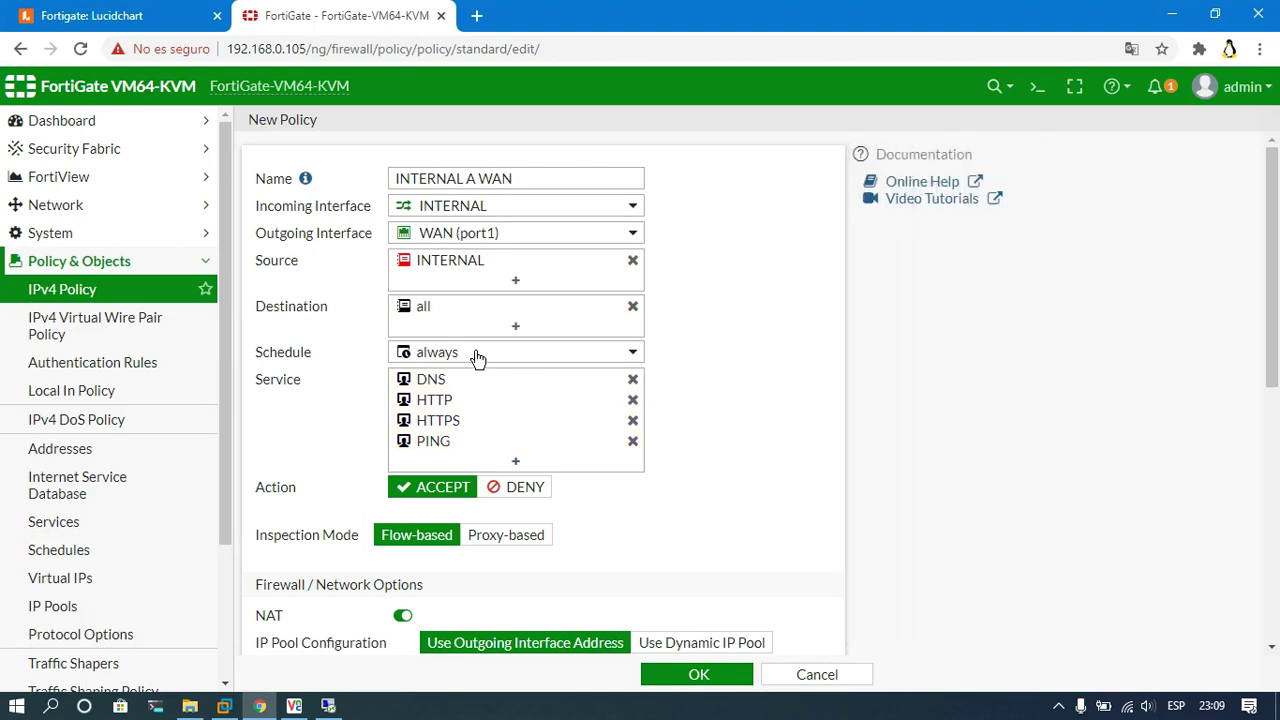
Step: Set Log Allowed Traffic to All Sessions
scroll(486, 331, down, 3)
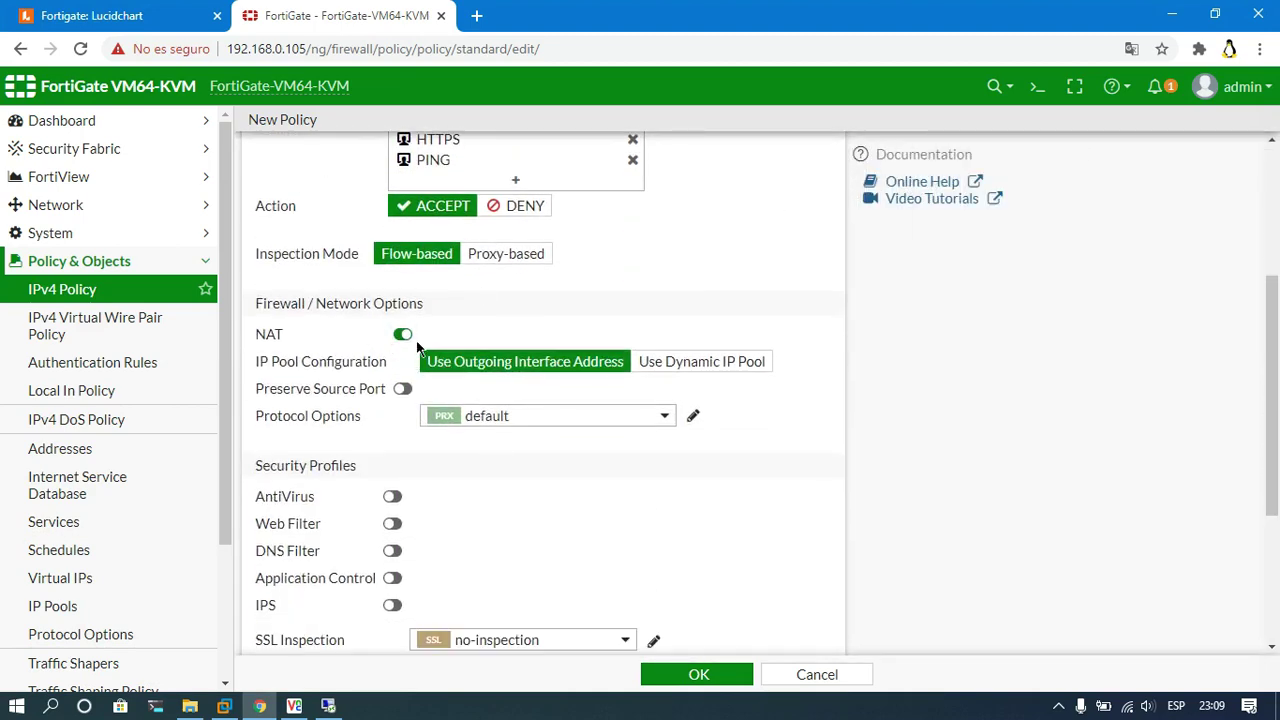
scroll(612, 436, down, 3)
click(652, 452)
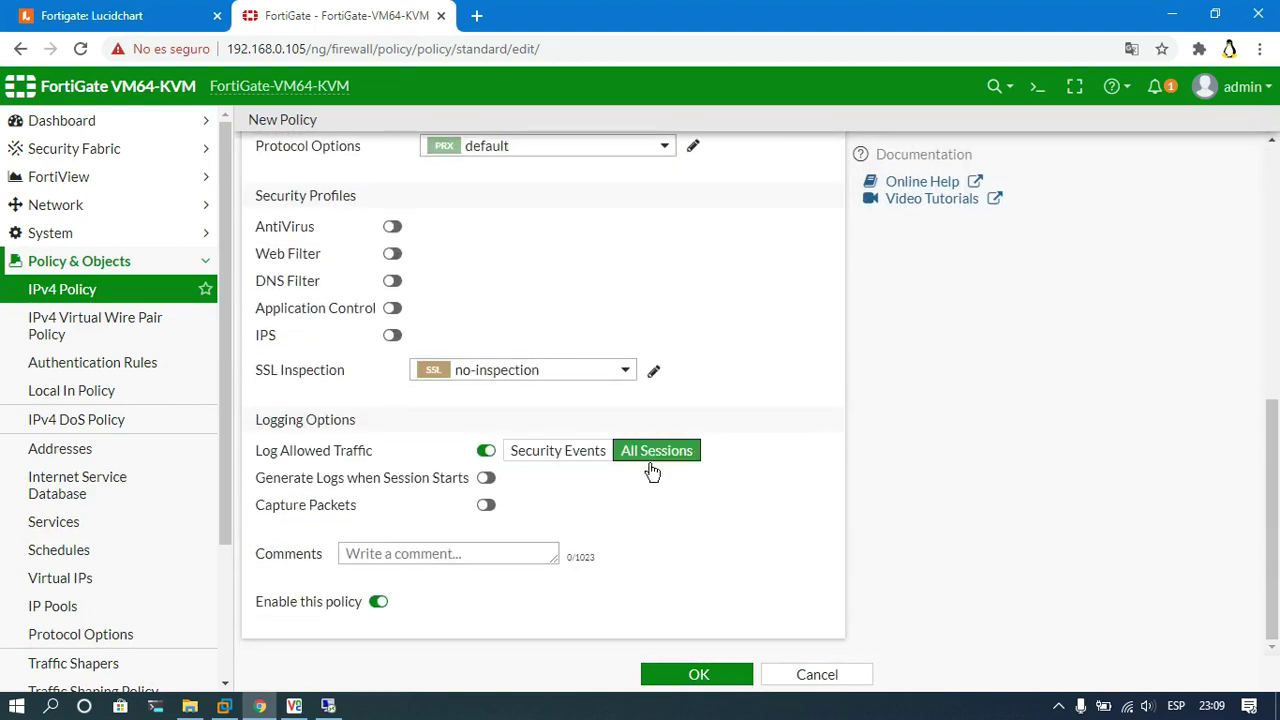
Step: Save INTERNAL A WAN and start a new policy from DMZ (port2) to WAN (port1)
click(706, 684)
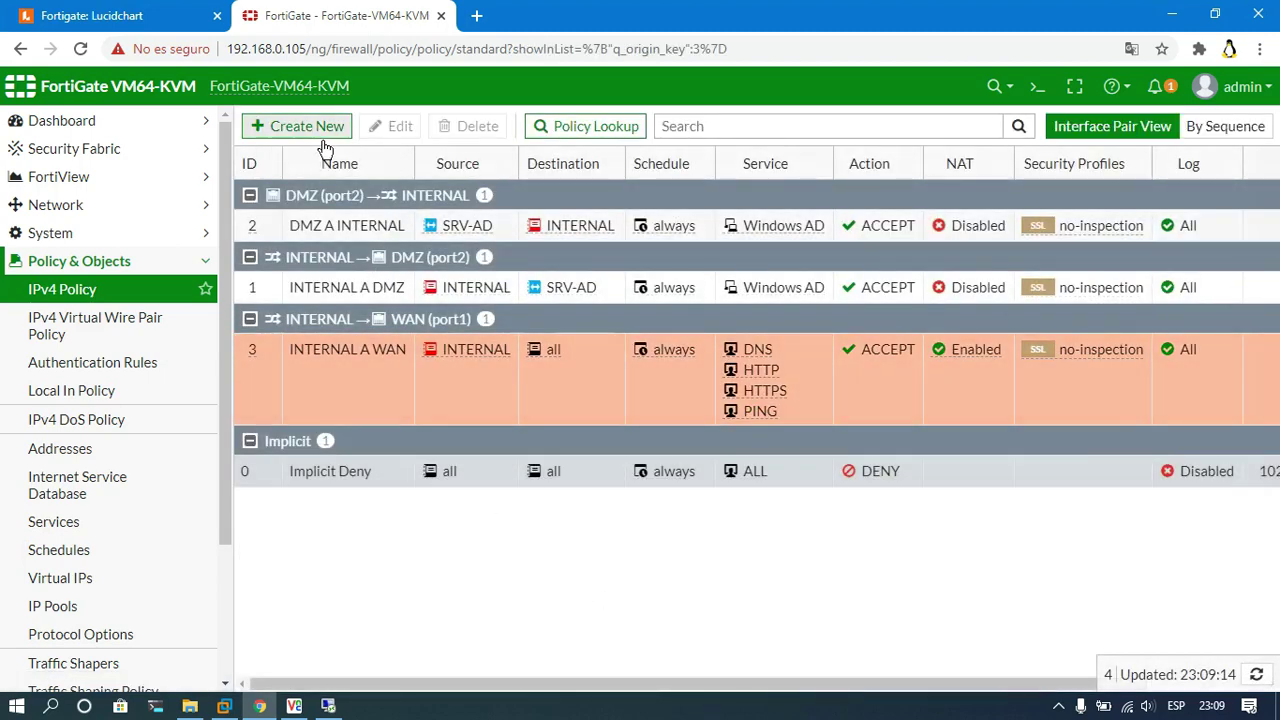
click(314, 131)
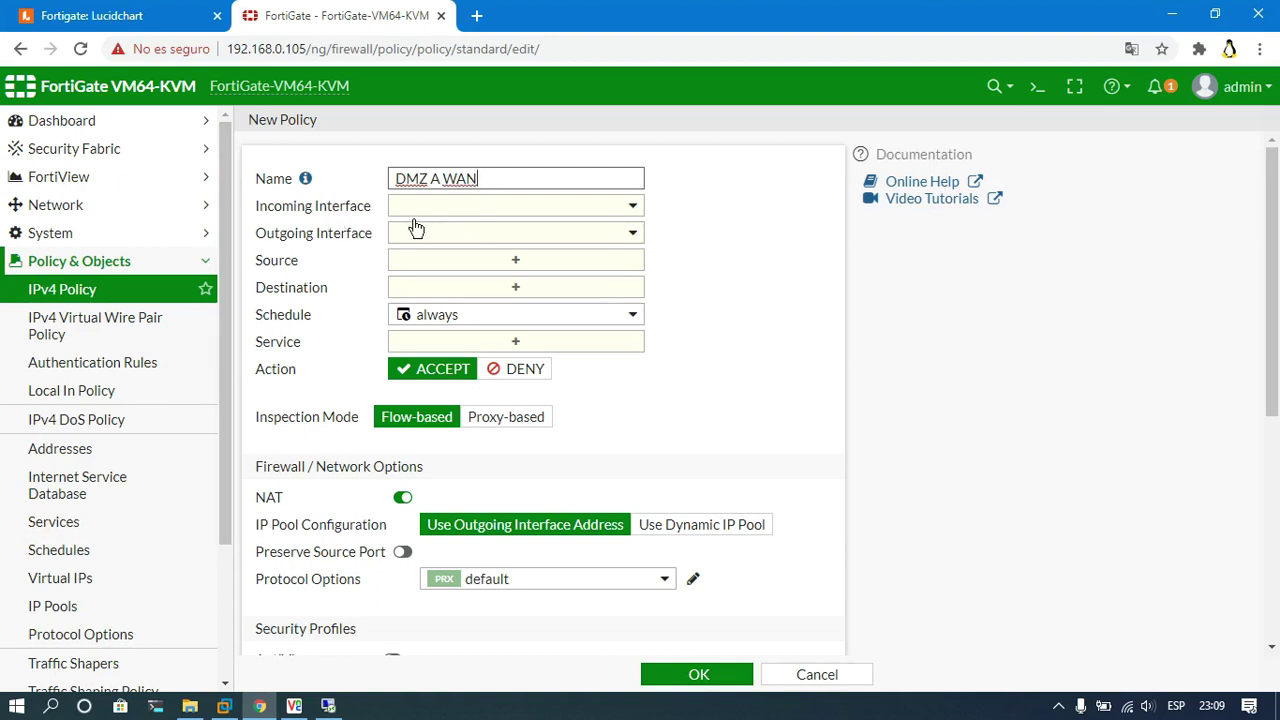
click(436, 208)
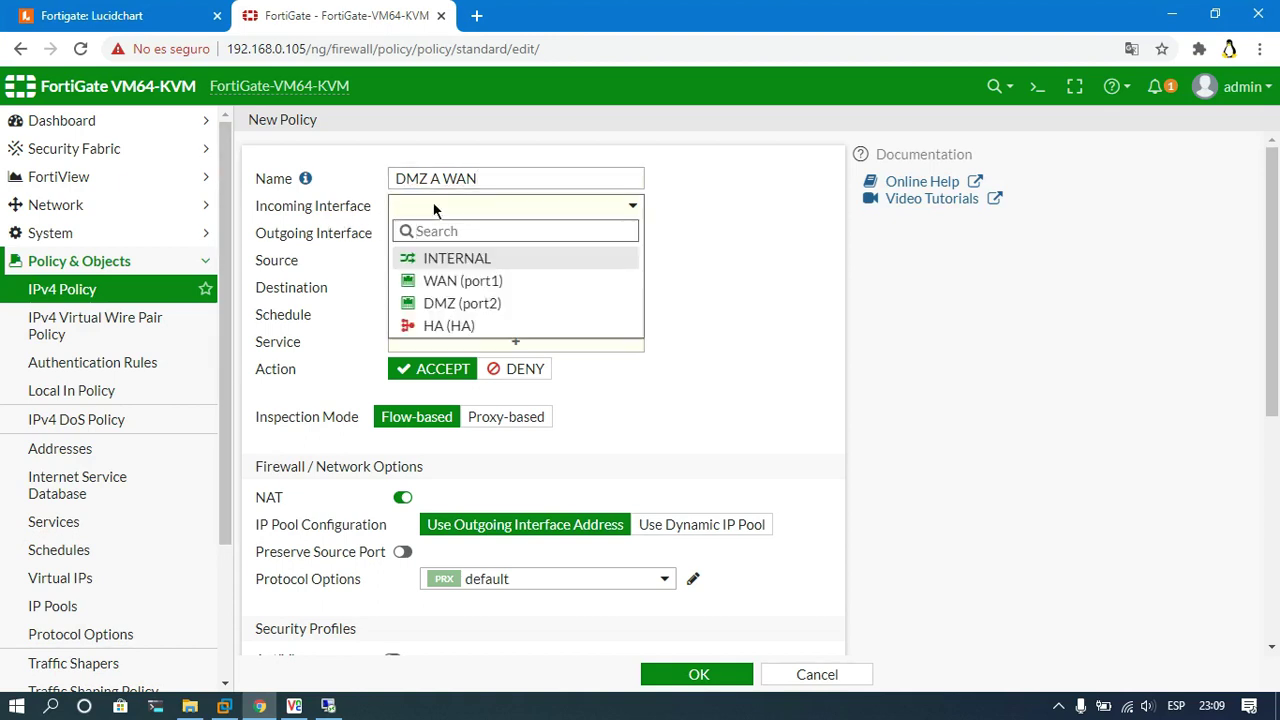
click(465, 303)
click(427, 232)
click(455, 314)
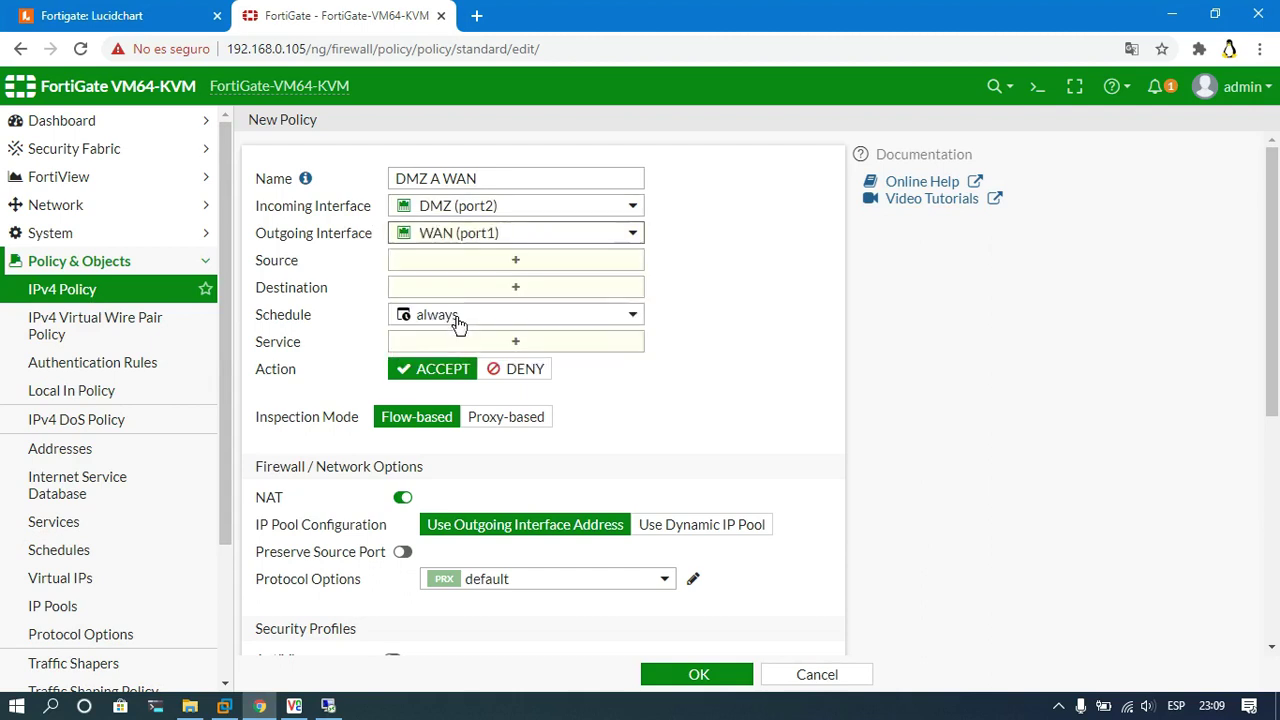
Step: Set the source address to DMZ and the destination to all
click(506, 266)
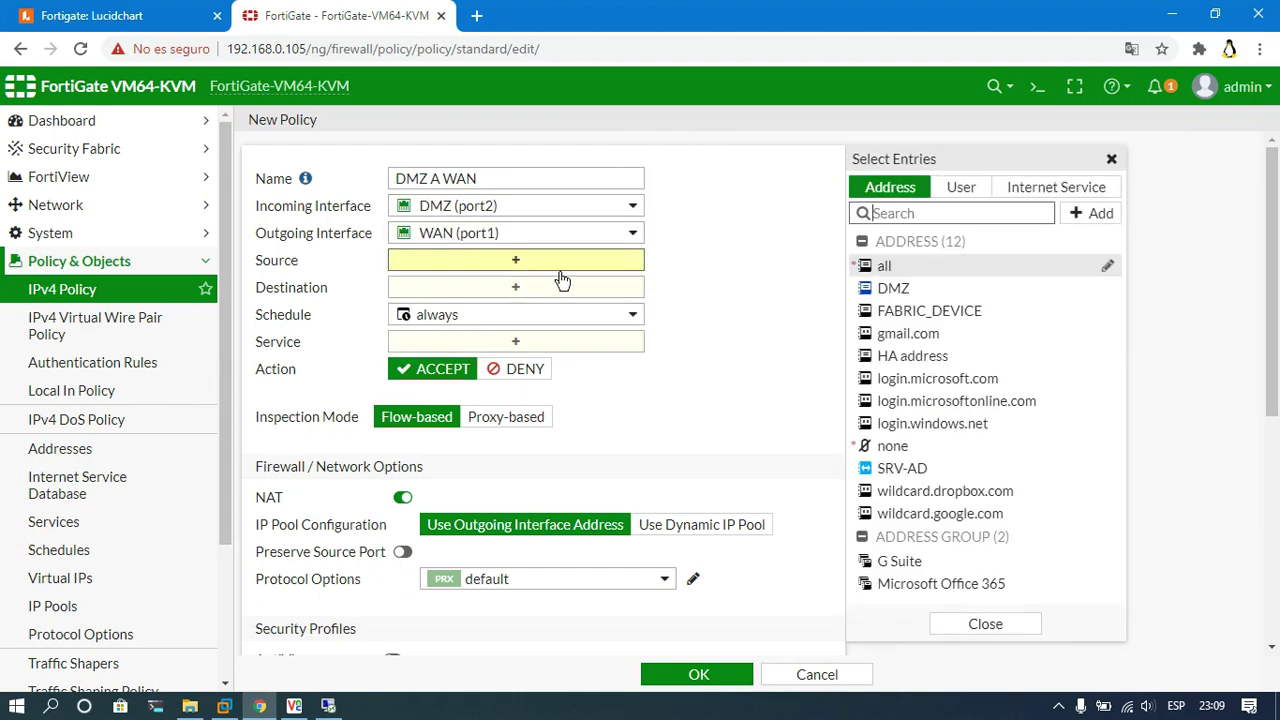
click(904, 300)
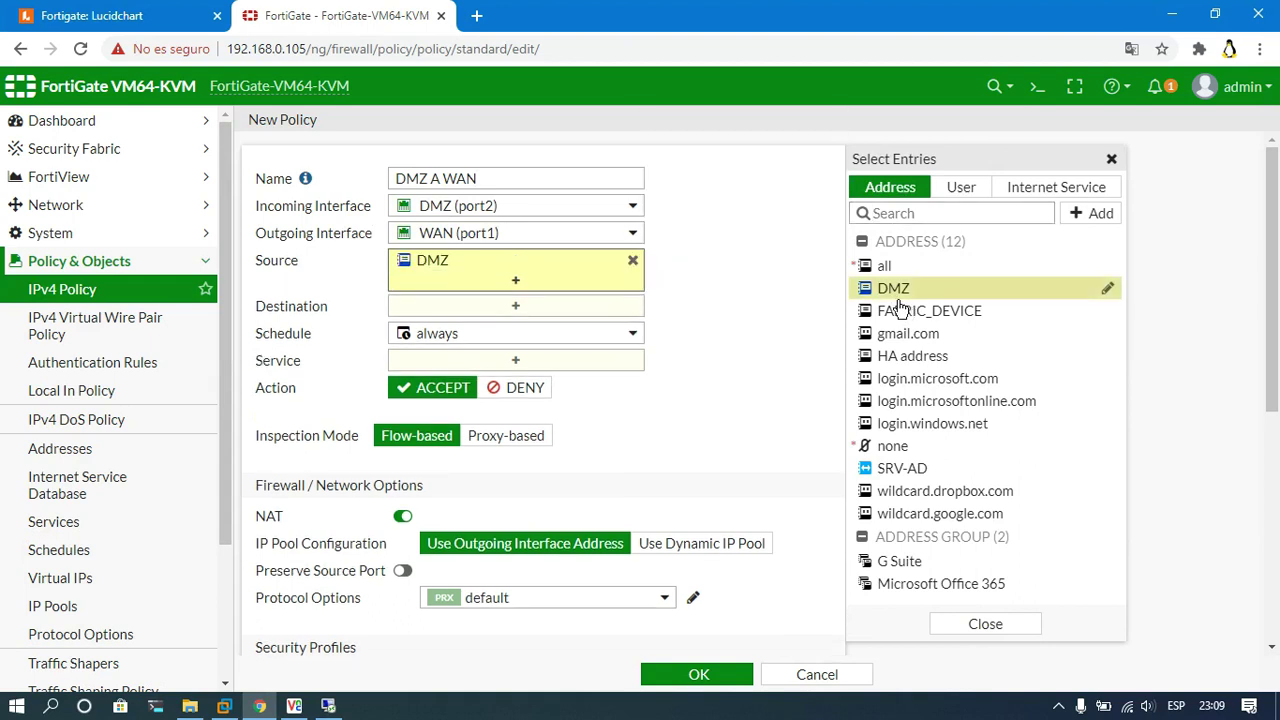
click(766, 258)
click(450, 314)
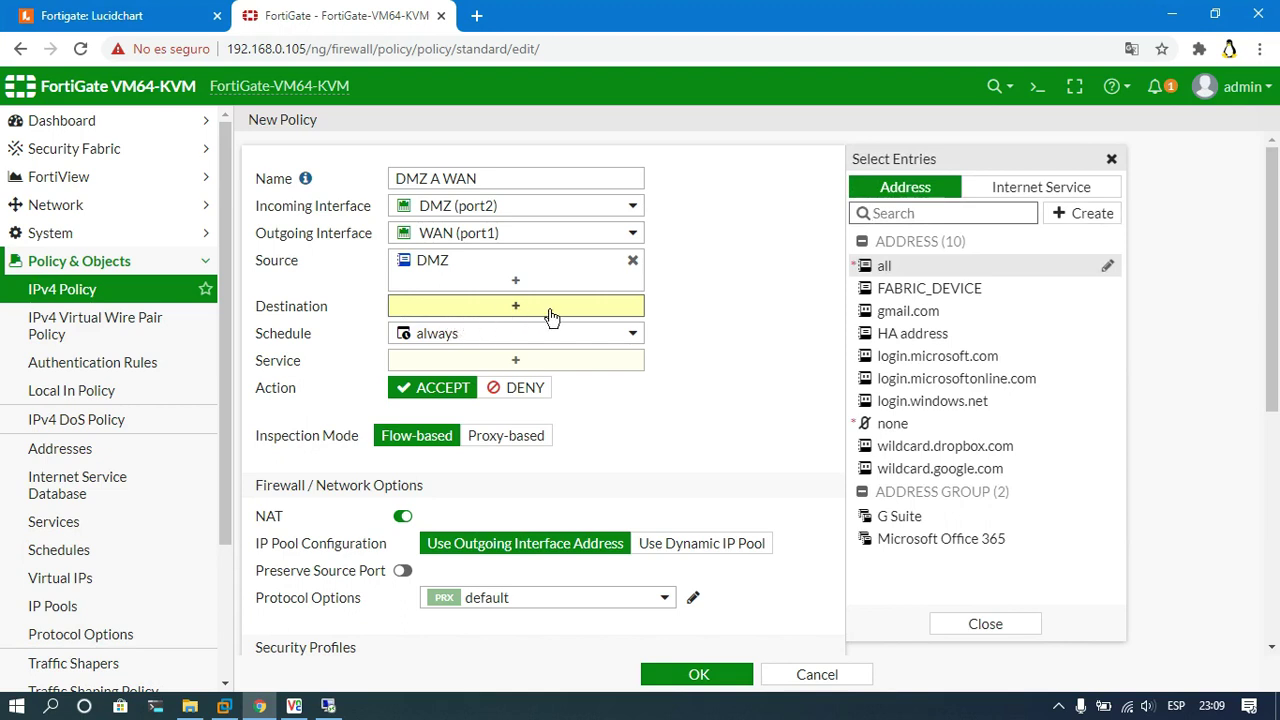
click(886, 267)
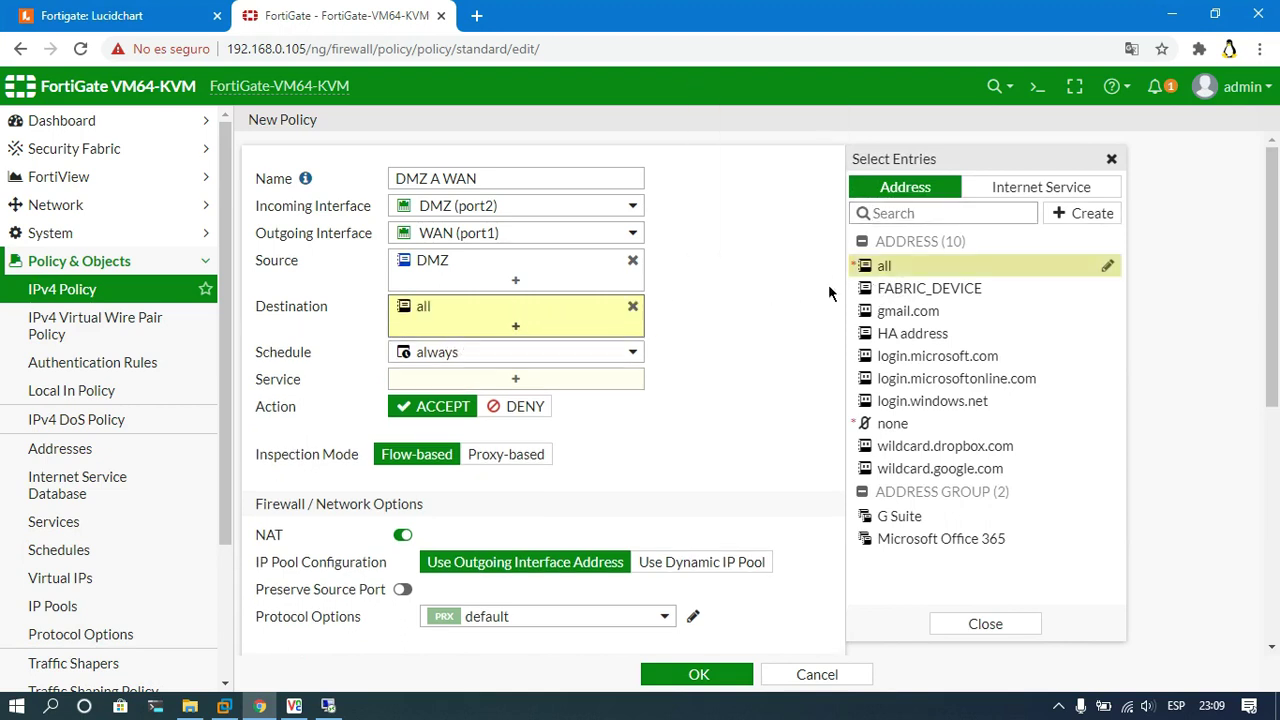
click(728, 294)
Step: Add the DNS, HTTP, HTTPS and PING services to the policy
click(500, 380)
text(dns)
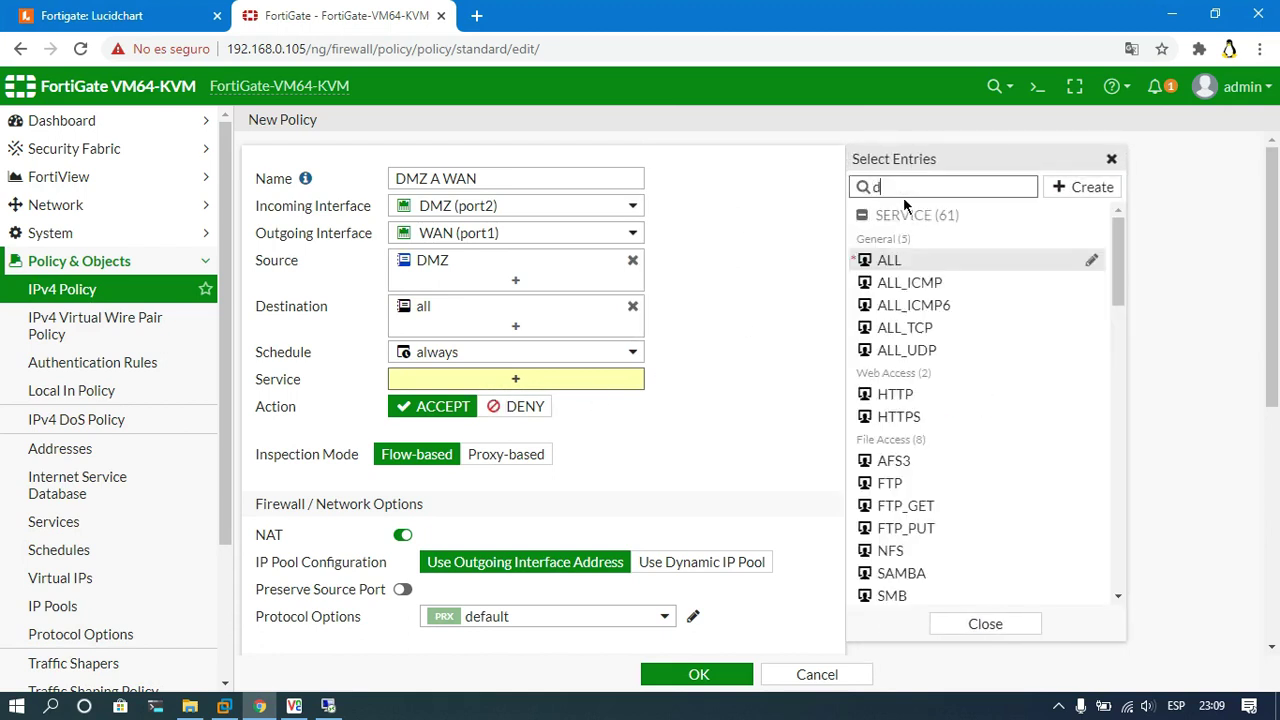
click(886, 260)
click(918, 192)
key(BackSpace)
key(BackSpace)
key(BackSpace)
text(h)
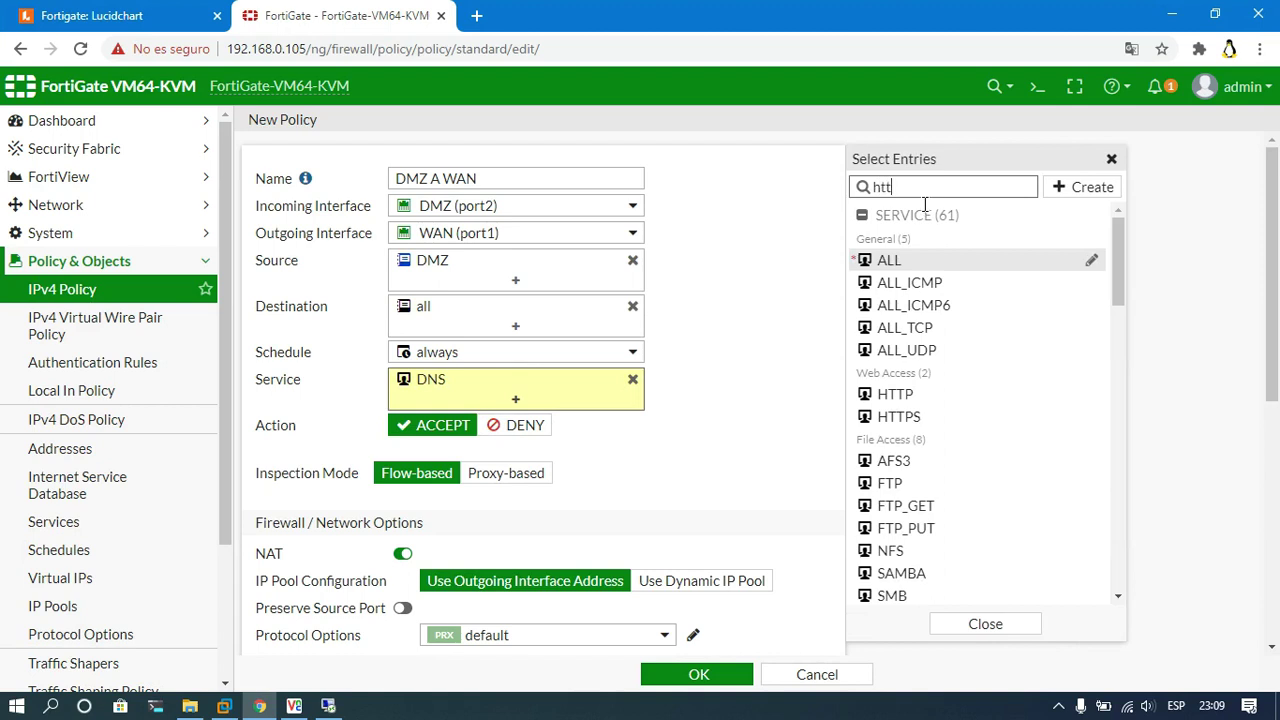
text(tt)
click(895, 260)
click(898, 282)
key(BackSpace)
text(ping)
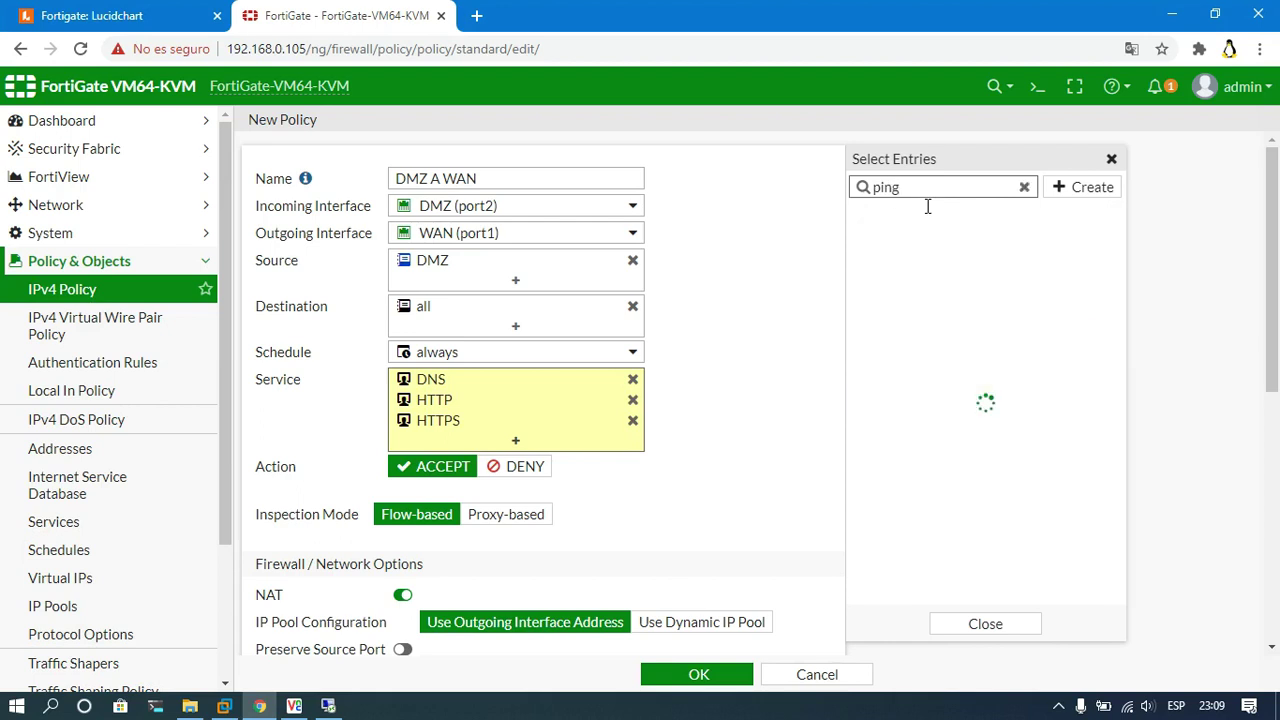
click(935, 256)
click(719, 253)
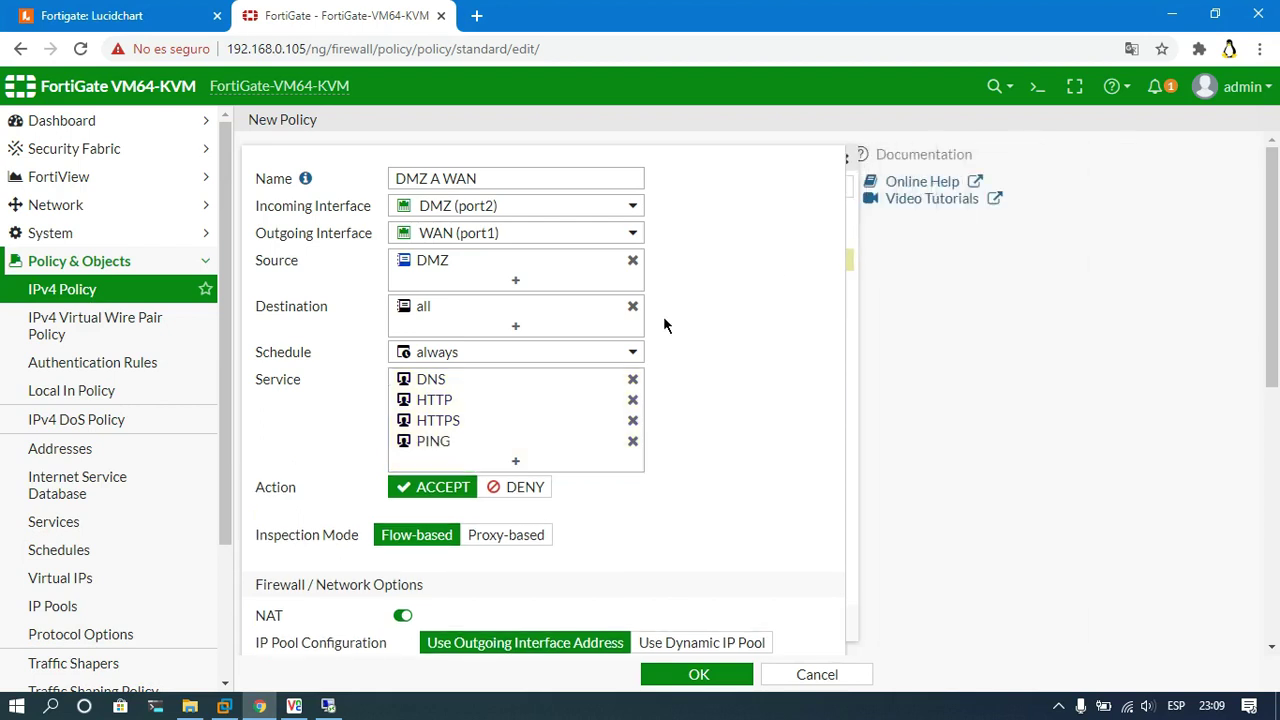
Step: Log all sessions and save the DMZ A WAN policy
scroll(345, 415, down, 2)
scroll(345, 413, up, 3)
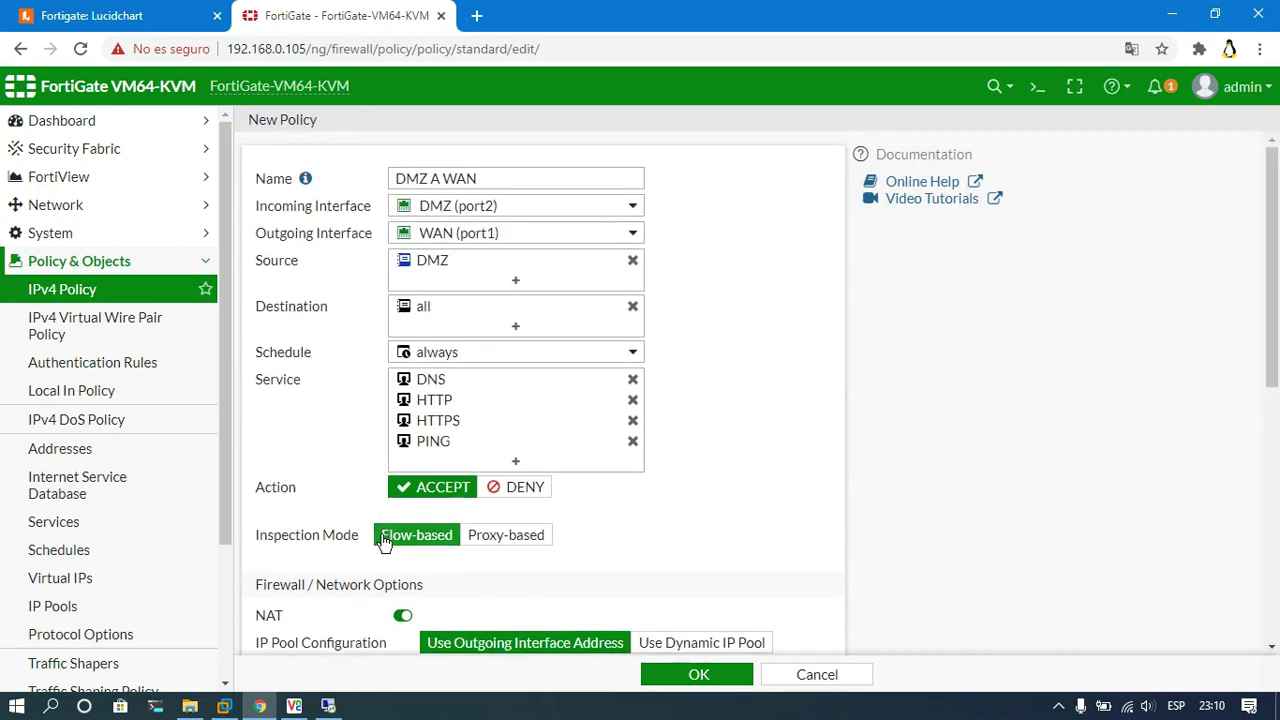
scroll(385, 541, down, 5)
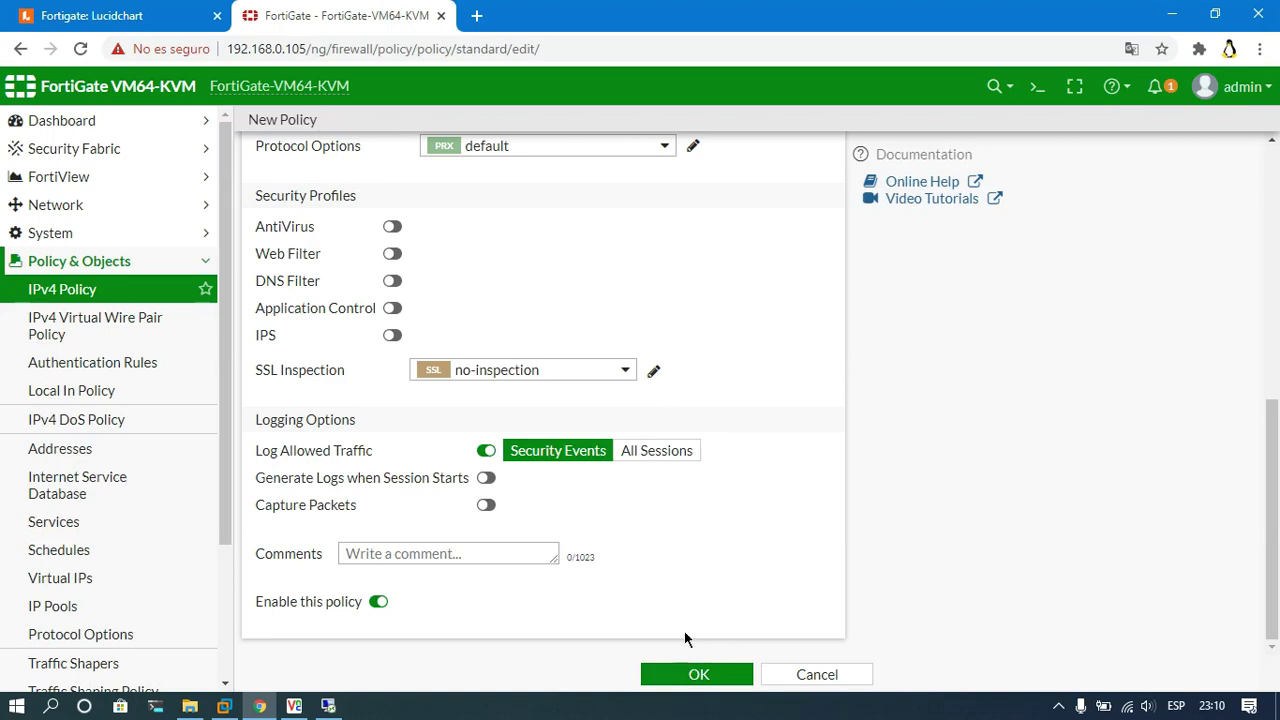
click(670, 455)
click(700, 676)
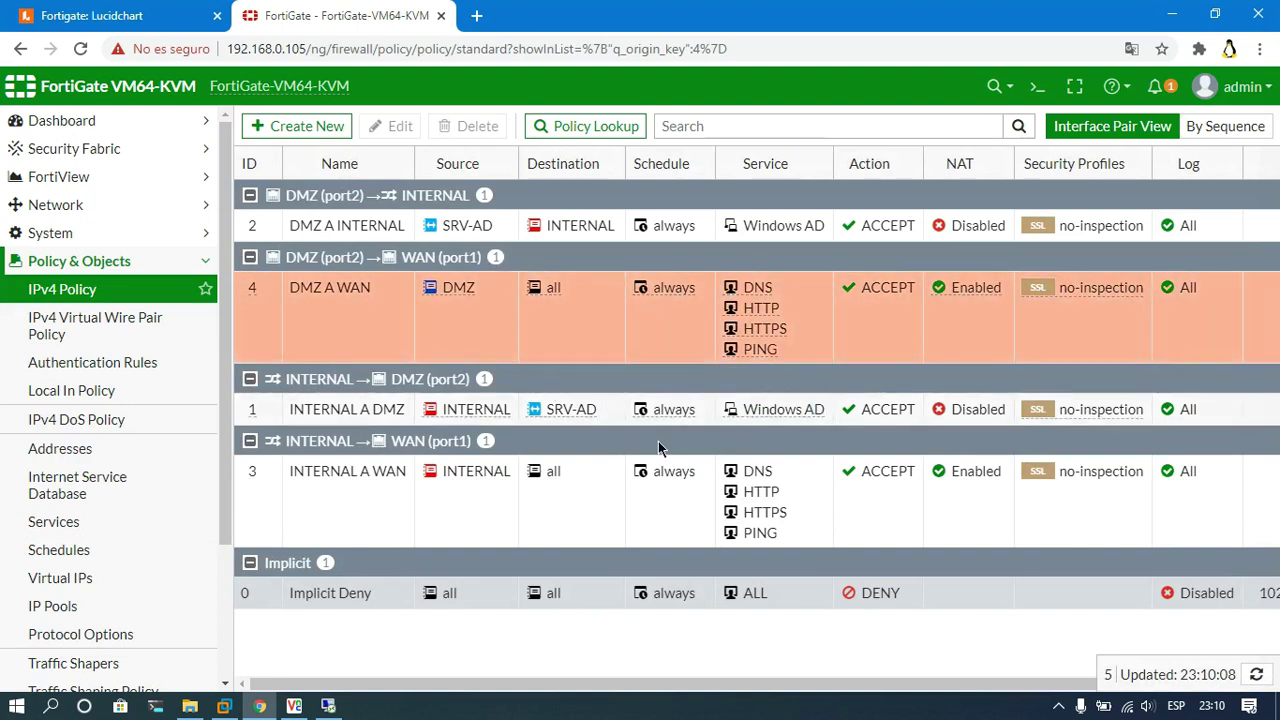
Step: Compare the policy list with the FSSO diagram, then switch to the Windows Server remote desktop
click(150, 15)
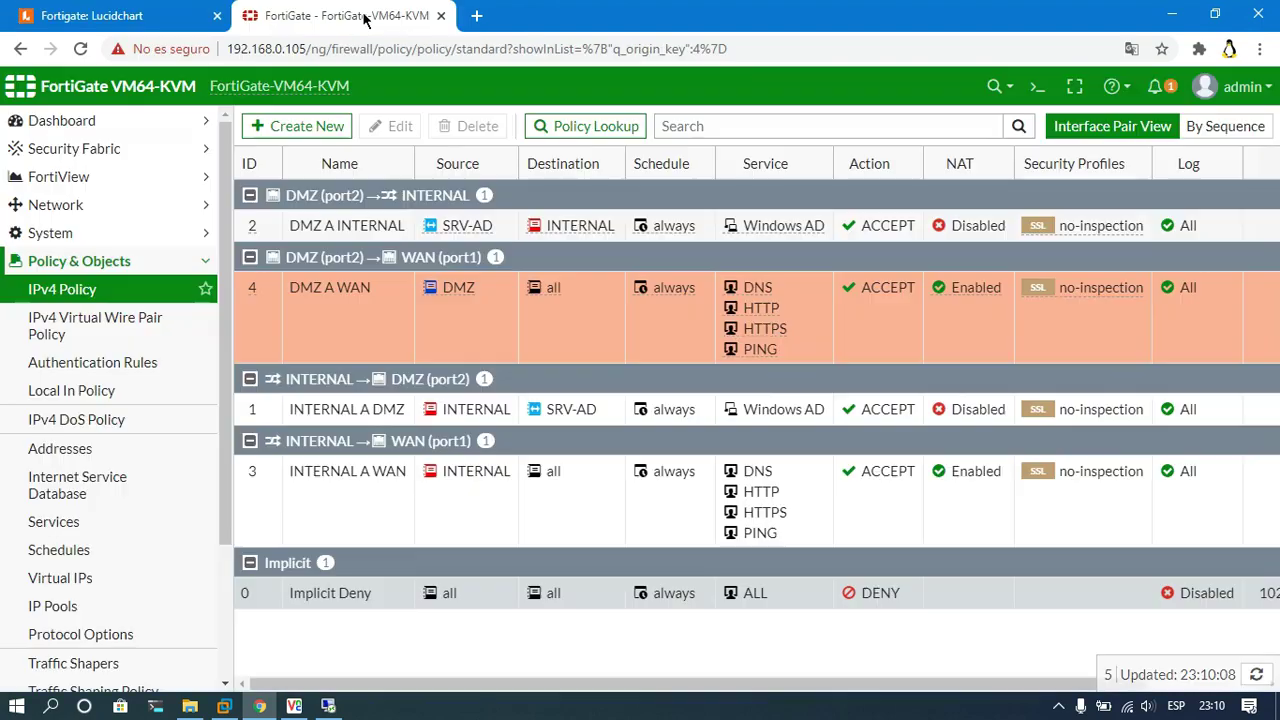
click(345, 15)
mouse_move(328, 706)
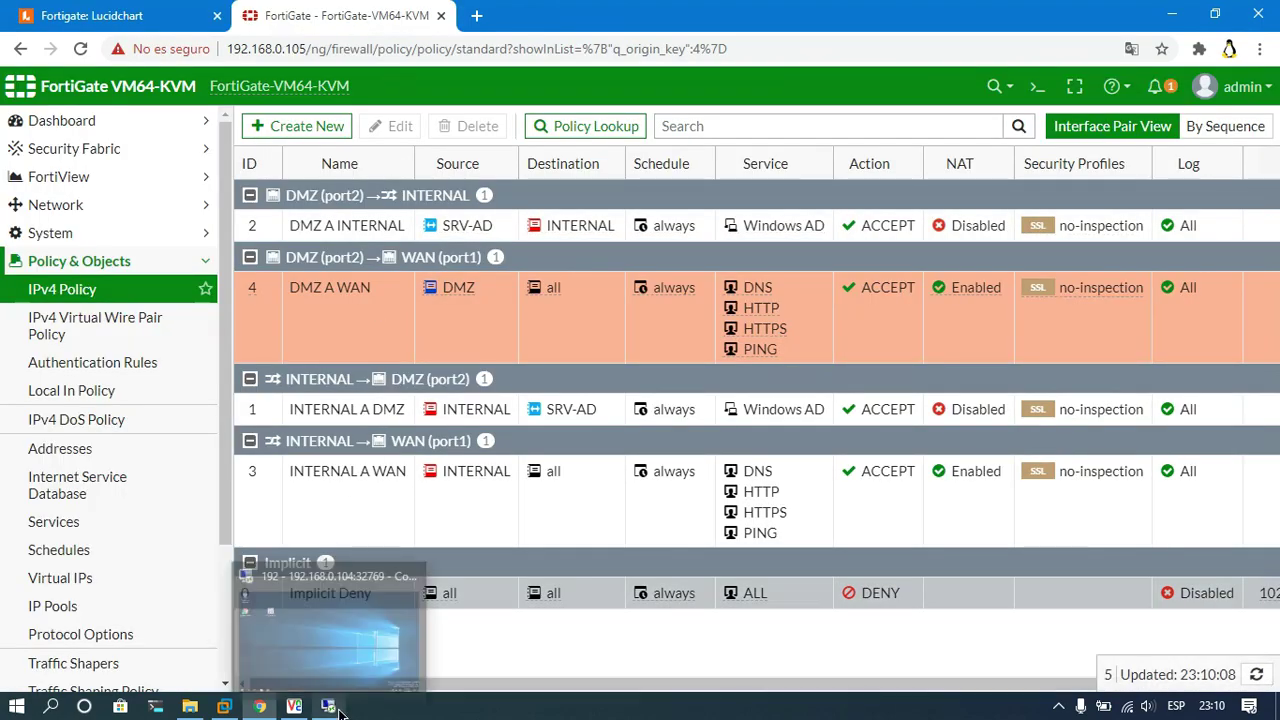
click(338, 624)
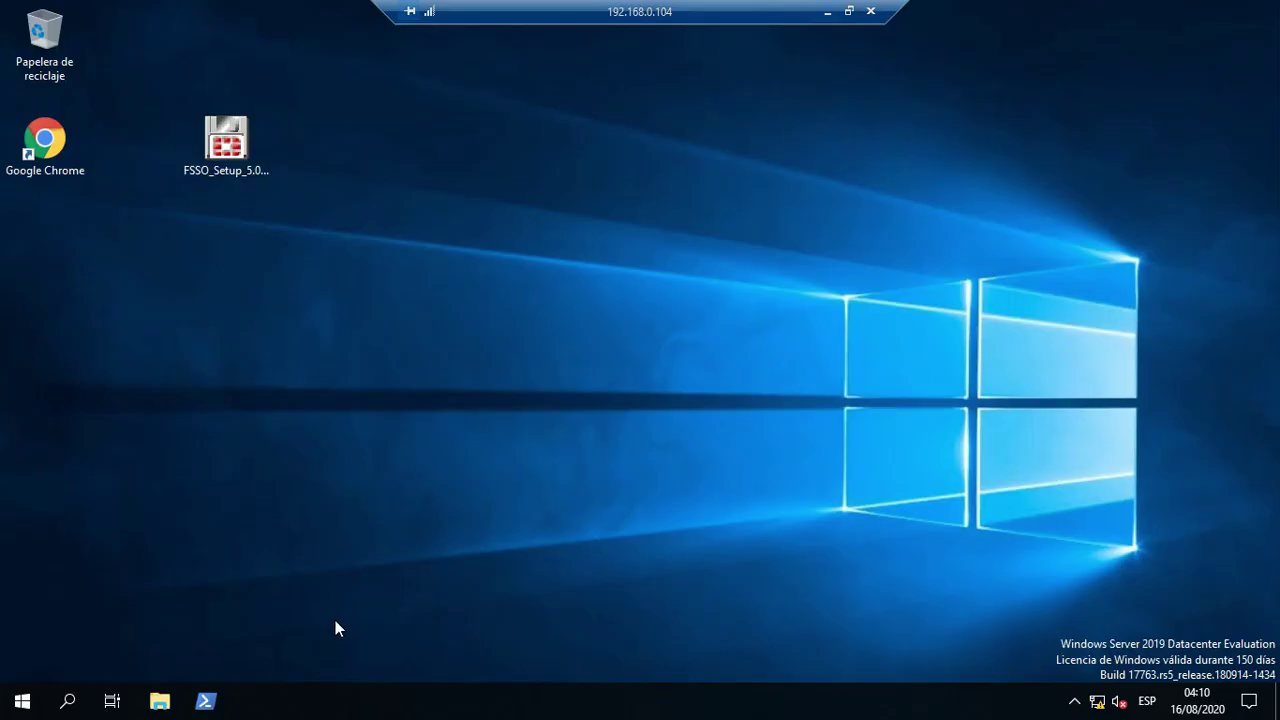
Step: Launch Server Manager from Start, then Usuarios y equipos de Active Directory from Herramientas
click(22, 701)
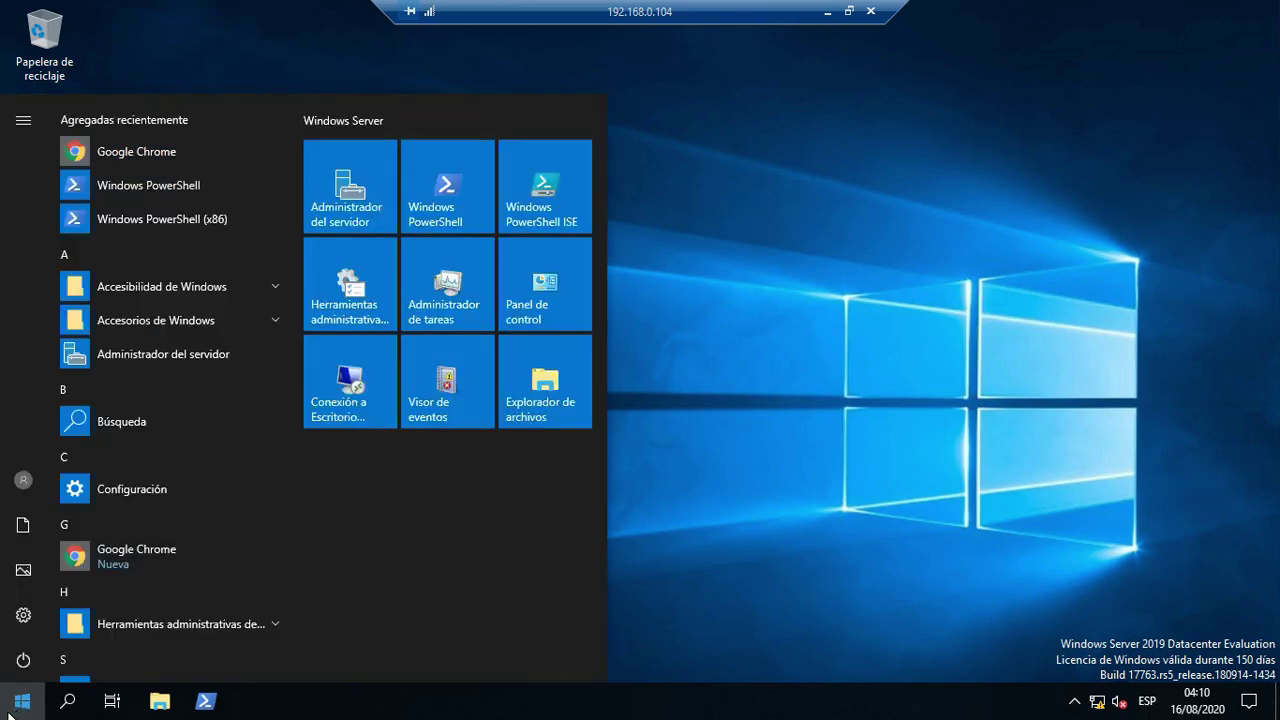
click(140, 358)
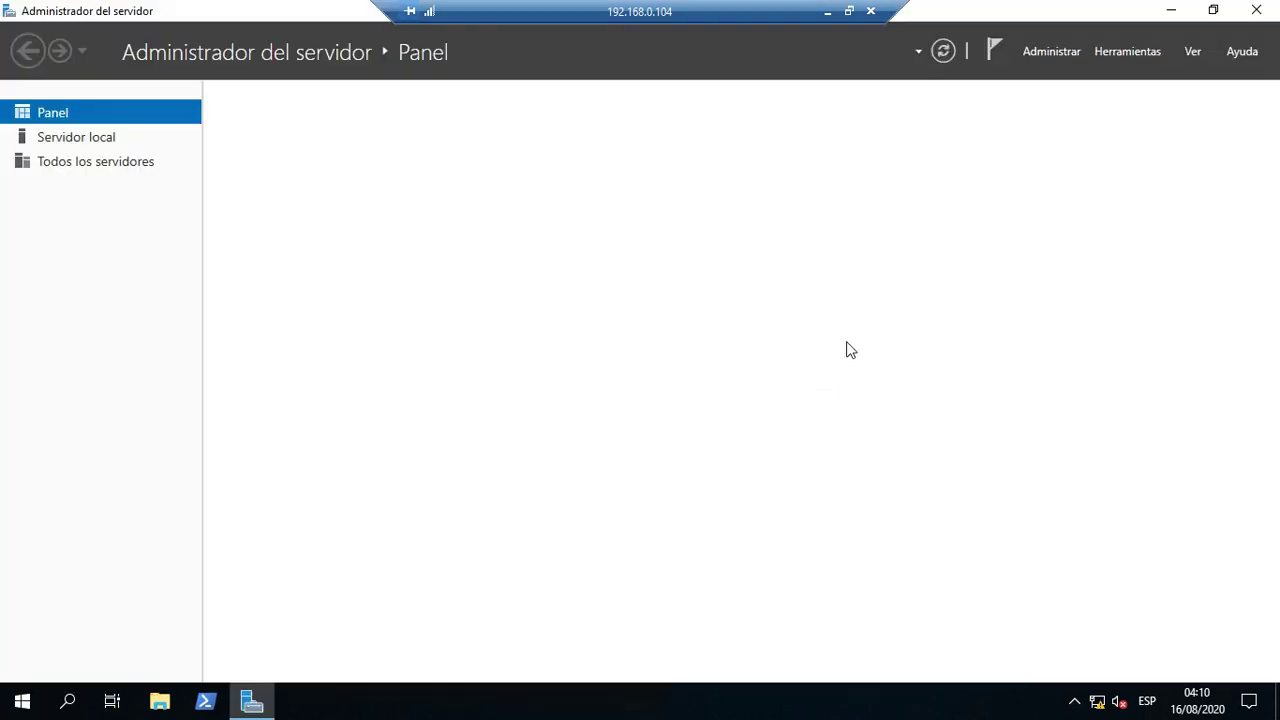
click(1126, 54)
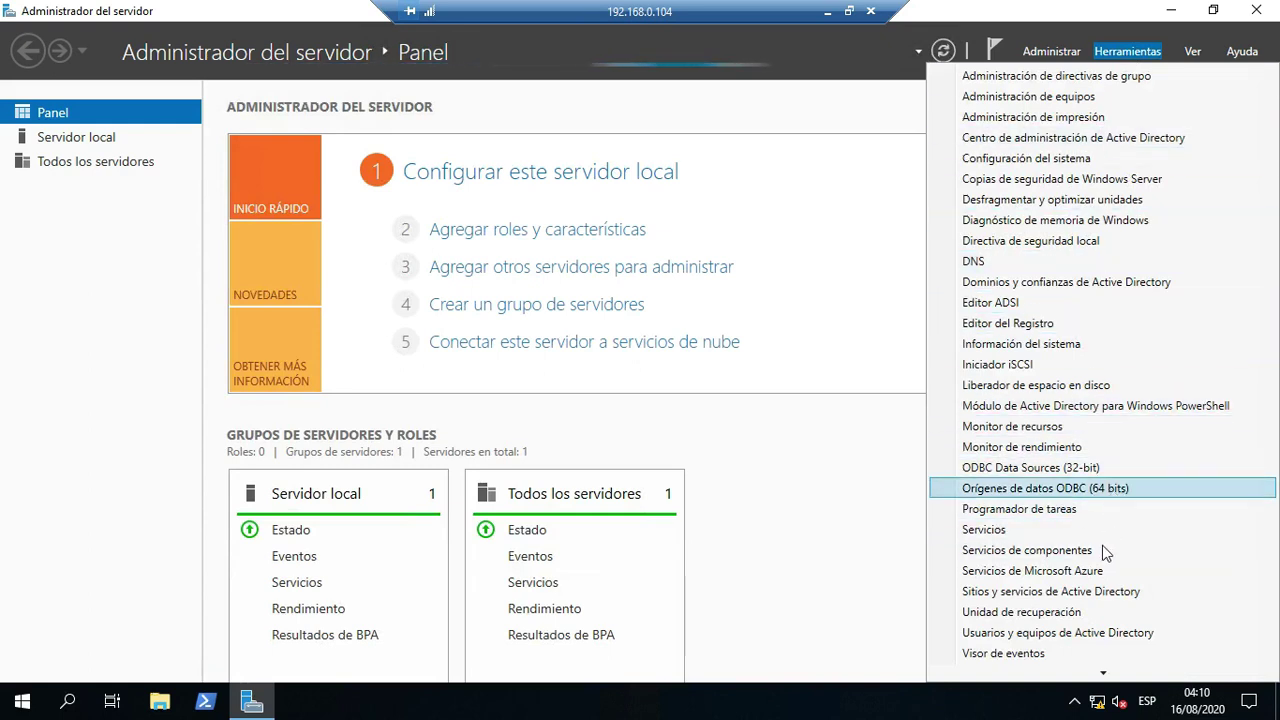
scroll(1103, 545, down, 1)
scroll(1126, 172, up, 2)
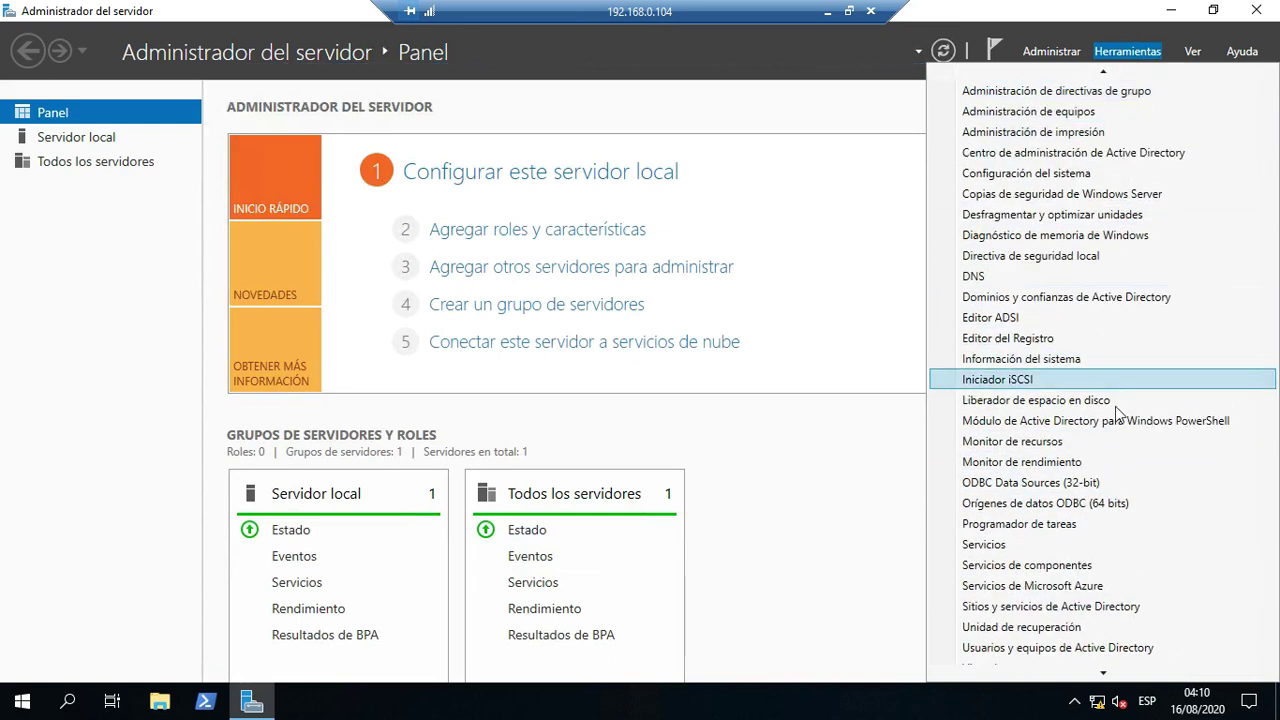
click(1107, 647)
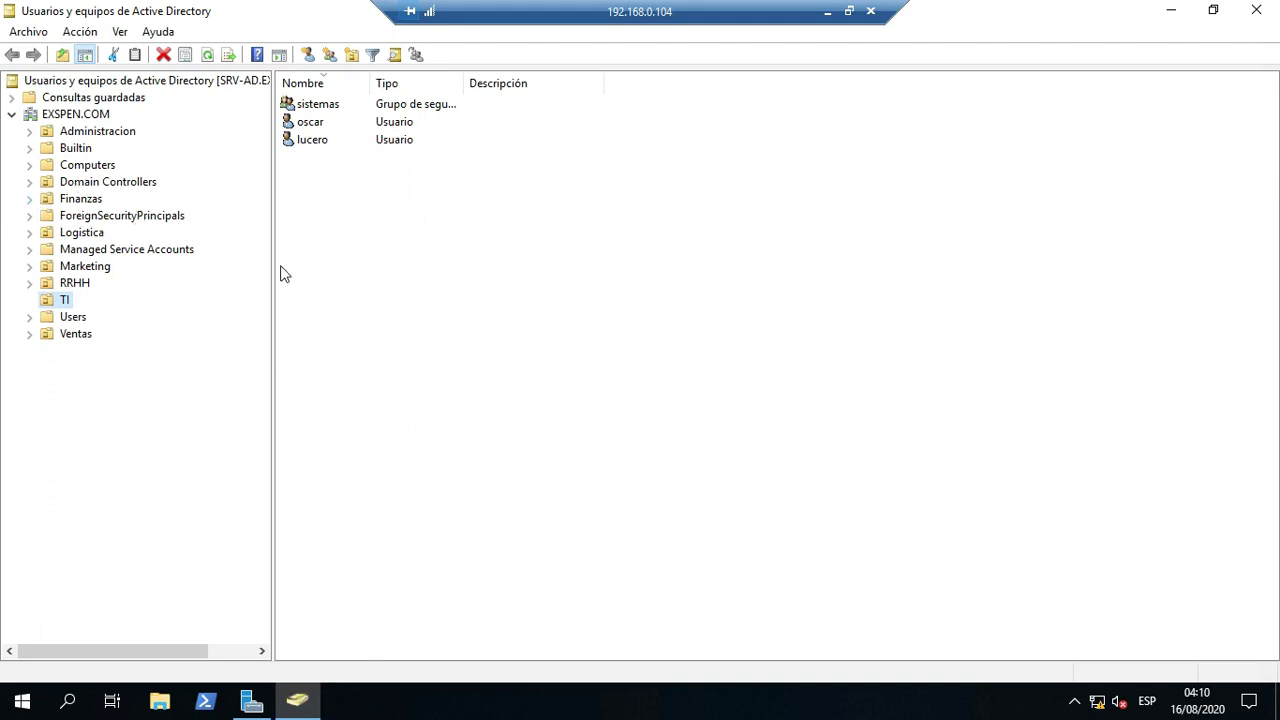
Step: Browse the RRHH, Logistica, Finanzas, Ventas and TI organizational units
click(61, 299)
key(Return)
click(68, 285)
click(78, 235)
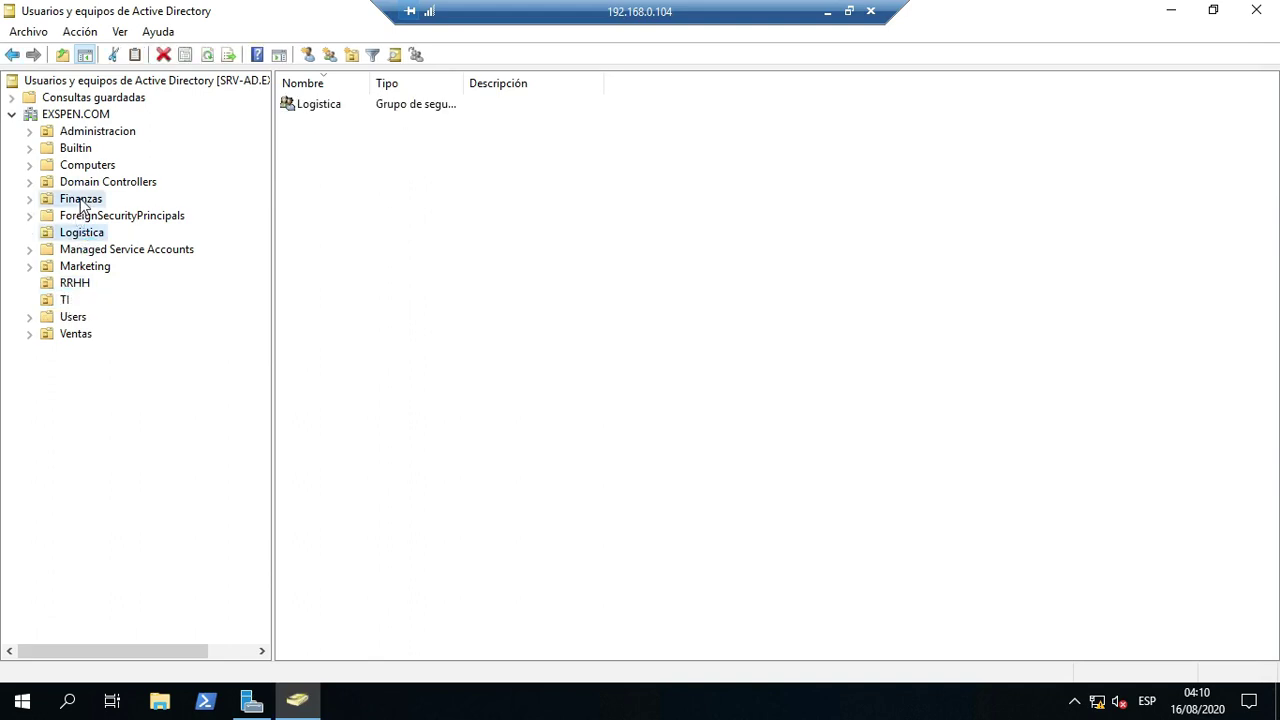
click(82, 201)
click(85, 342)
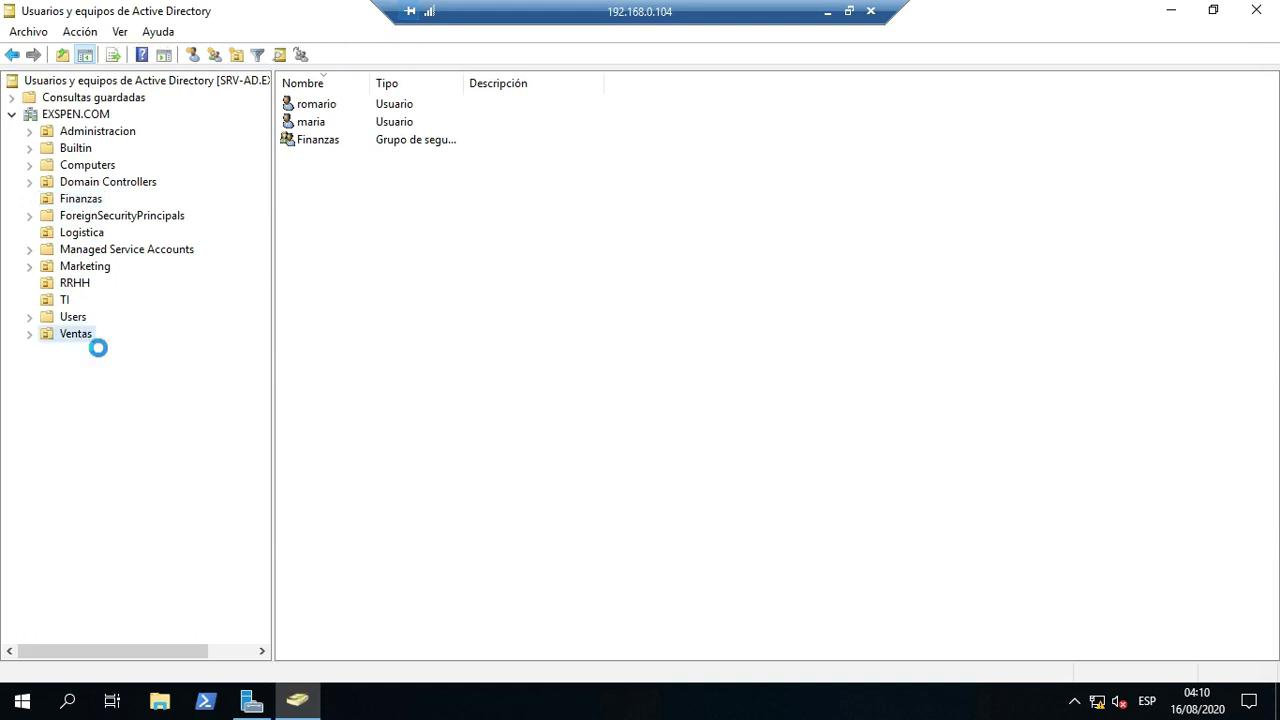
click(65, 300)
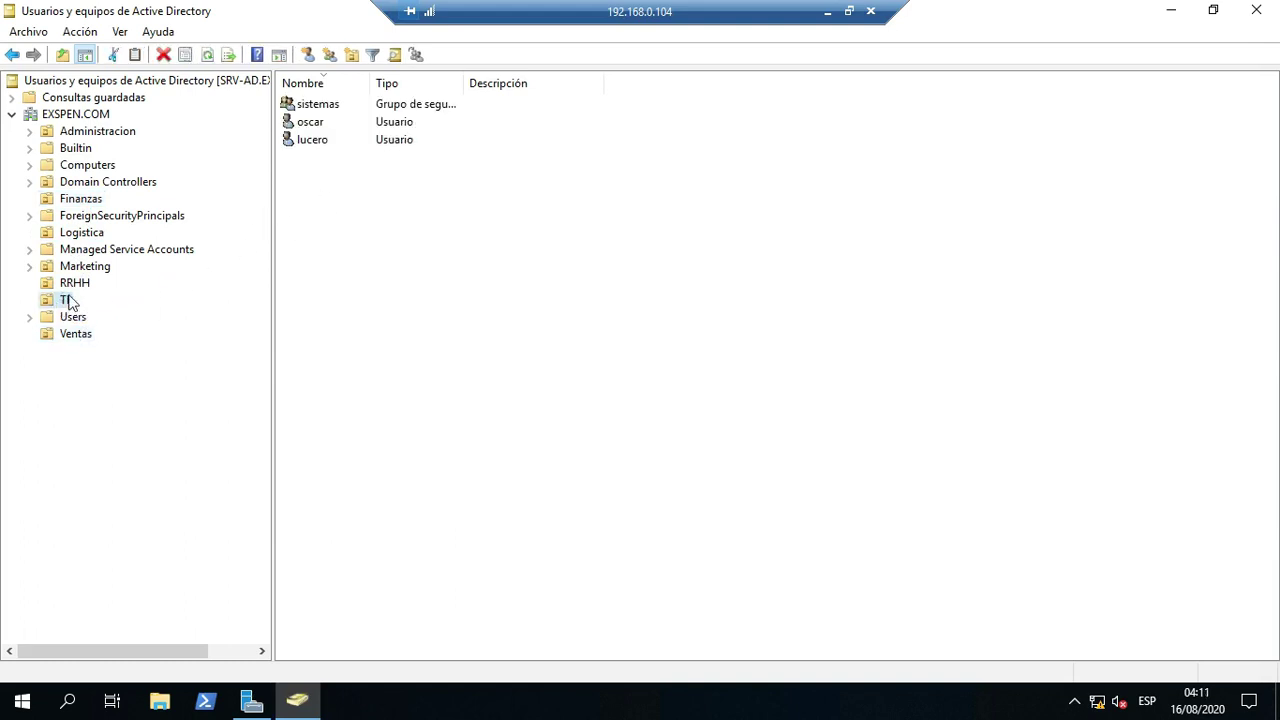
Step: Confirm the sistemas group lists lucero and oscar, then close the console and minimize Server Manager
click(330, 112)
right_click(326, 110)
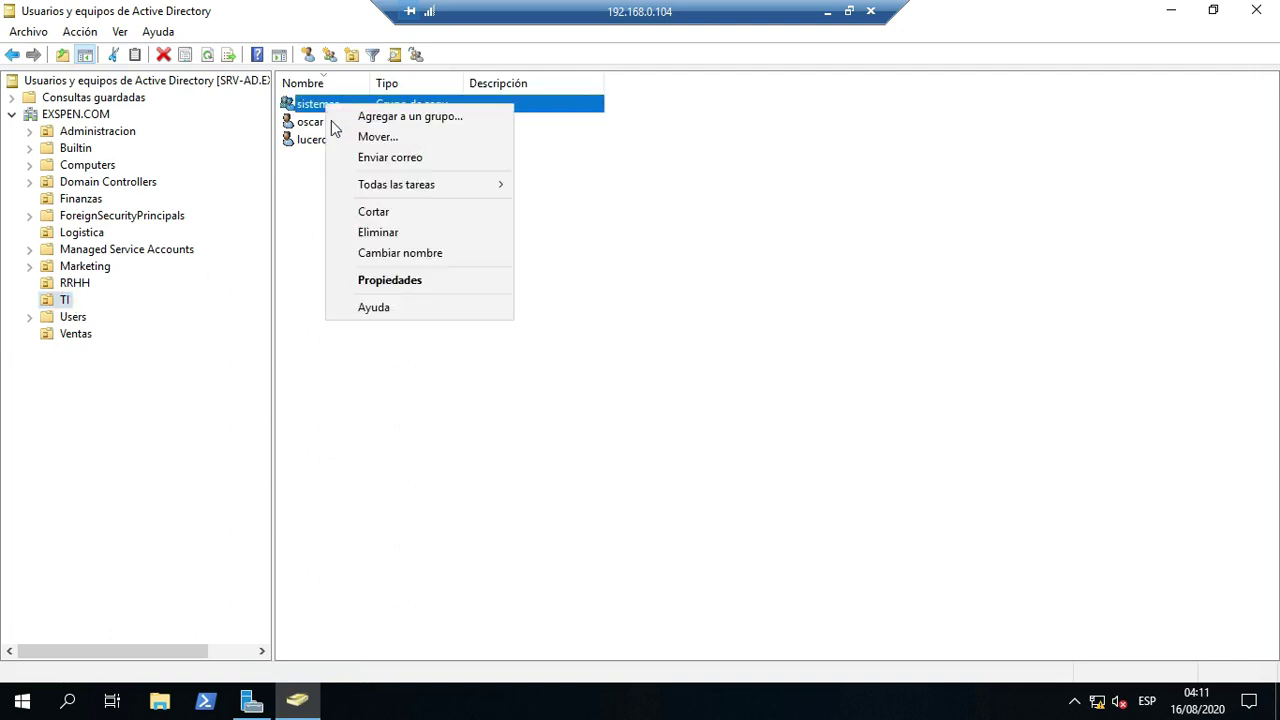
click(377, 281)
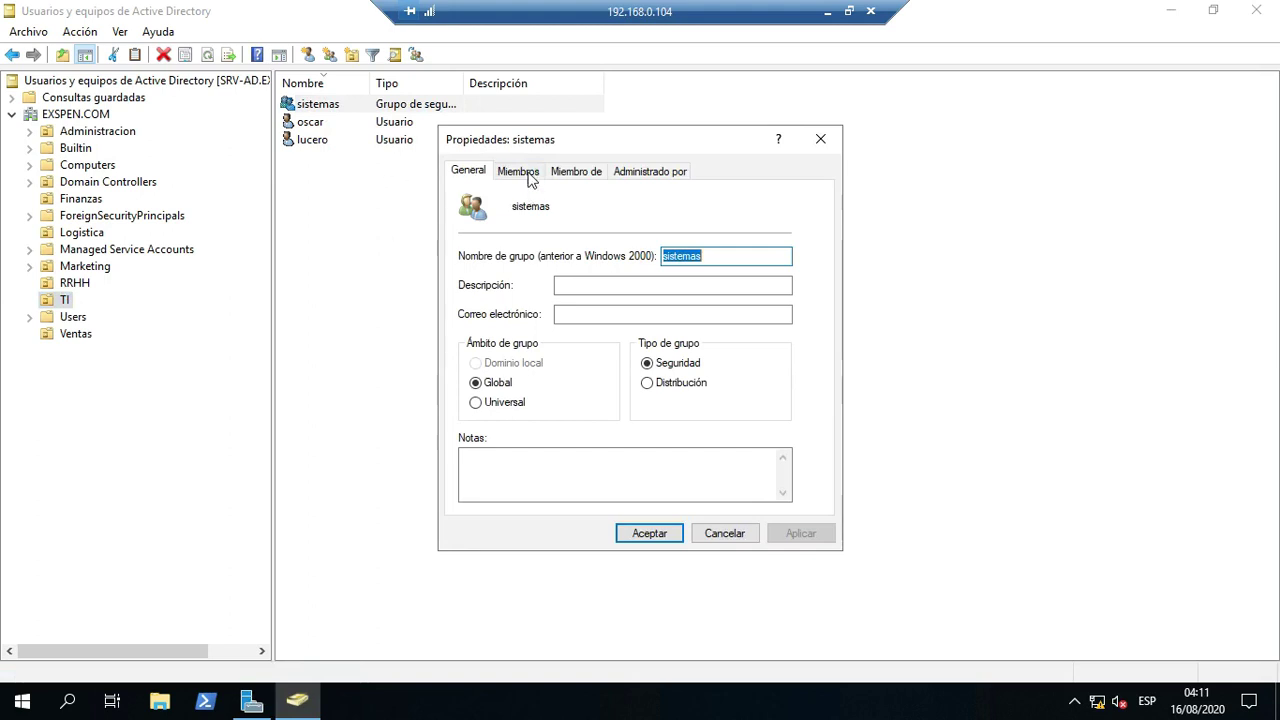
click(520, 172)
click(493, 258)
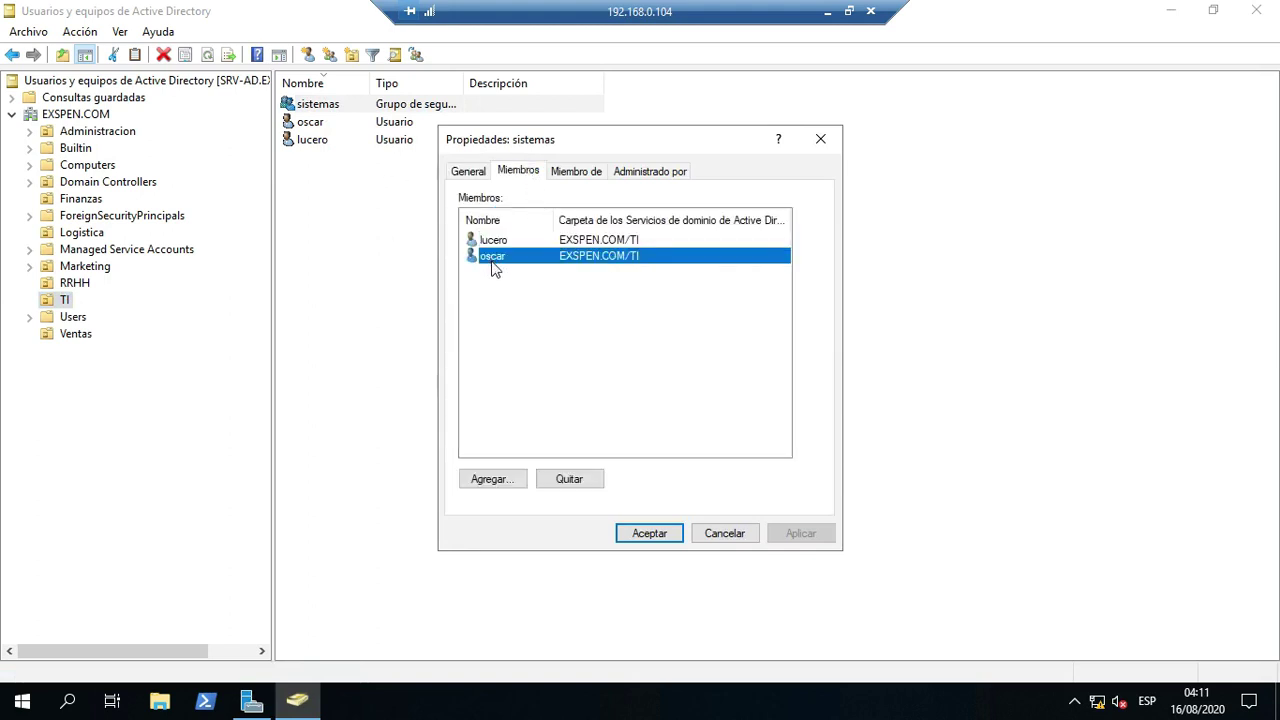
click(821, 140)
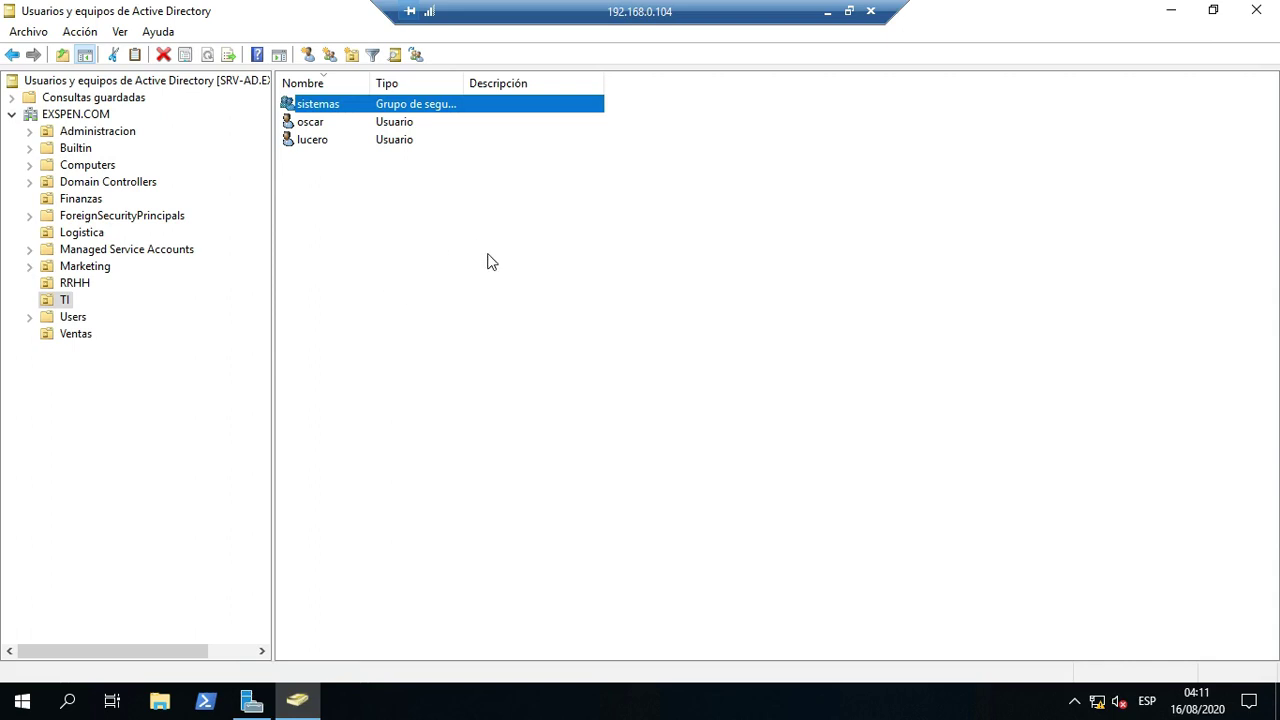
click(1242, 14)
click(1171, 10)
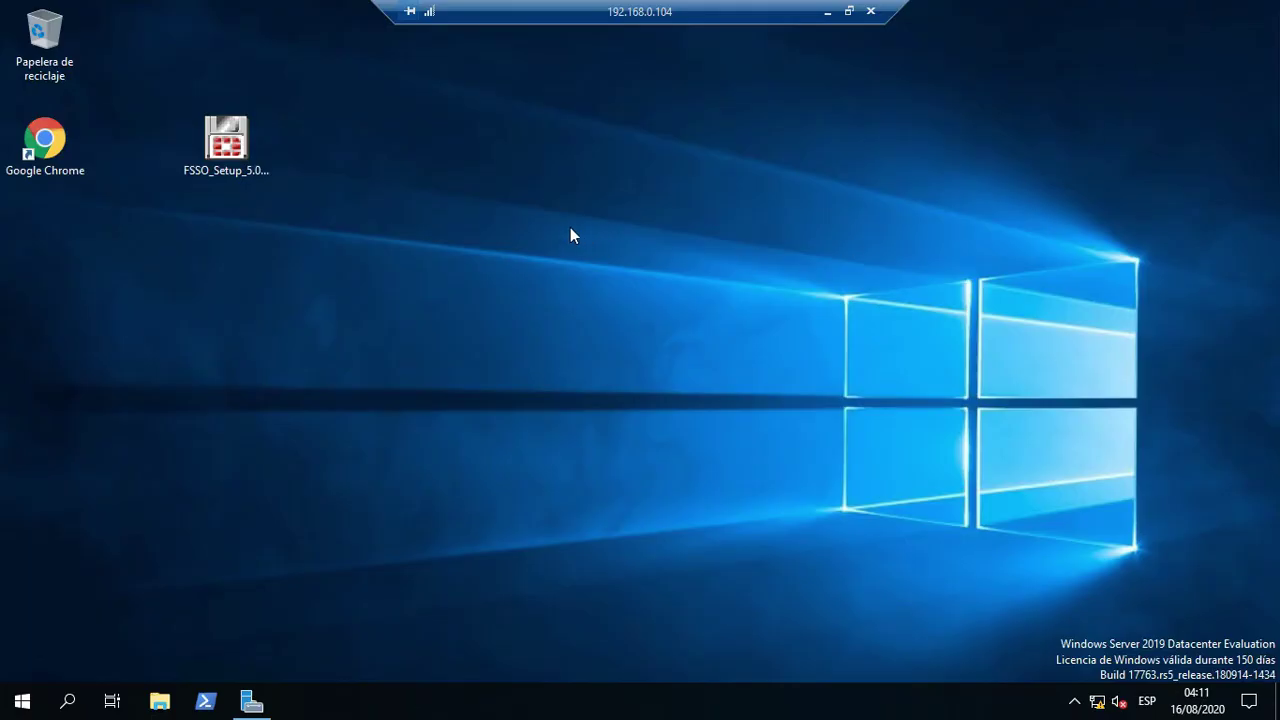
Step: Run the FSSO setup as administrator, accept the licence, and keep the default install folder
click(238, 153)
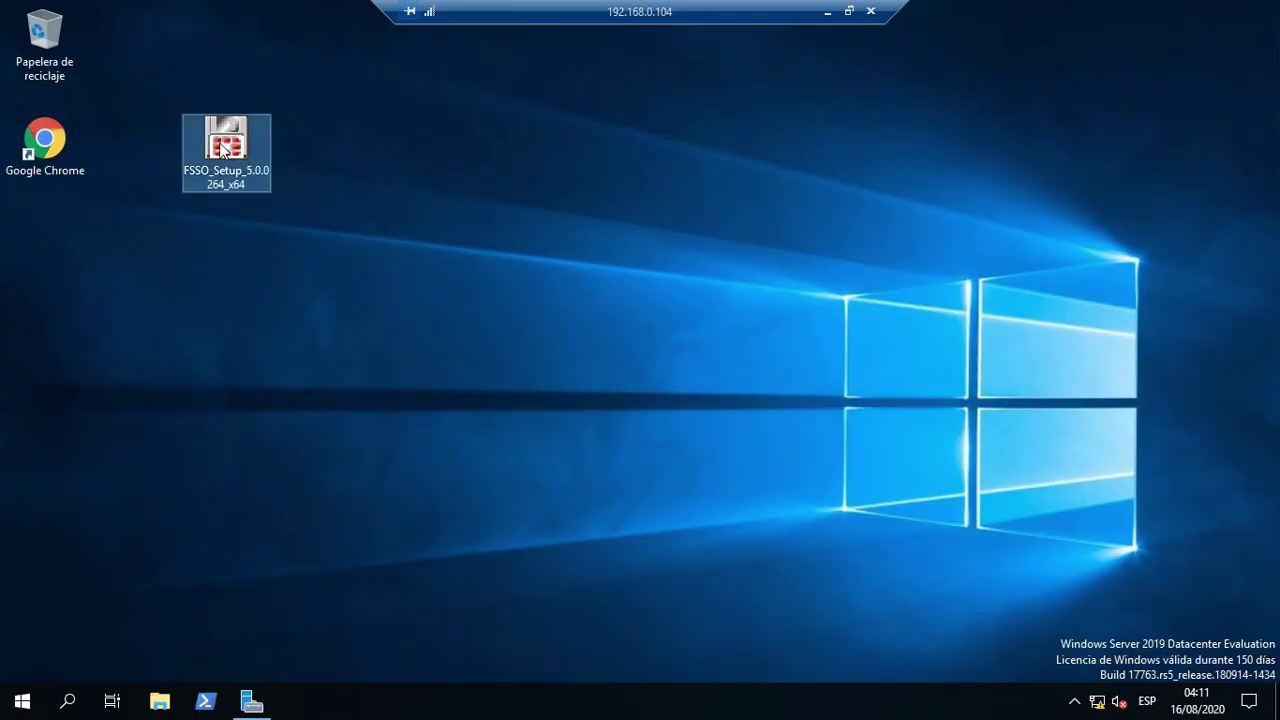
right_click(222, 145)
click(262, 178)
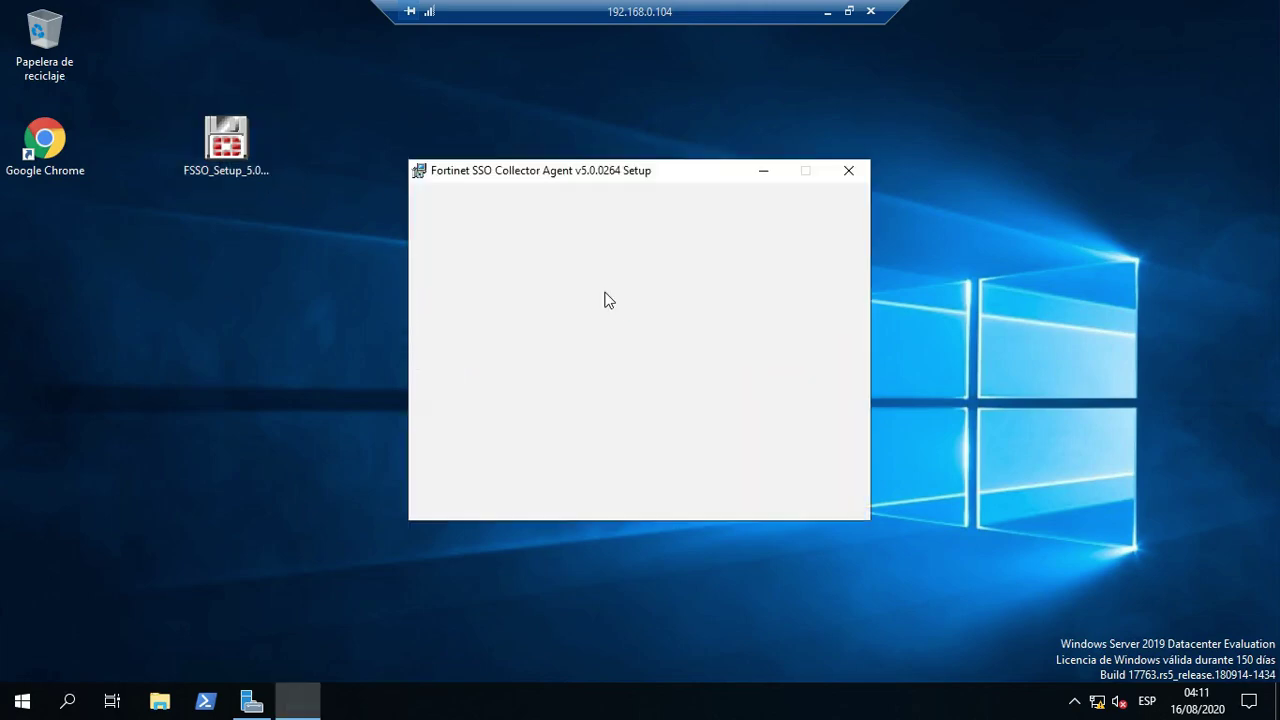
click(736, 496)
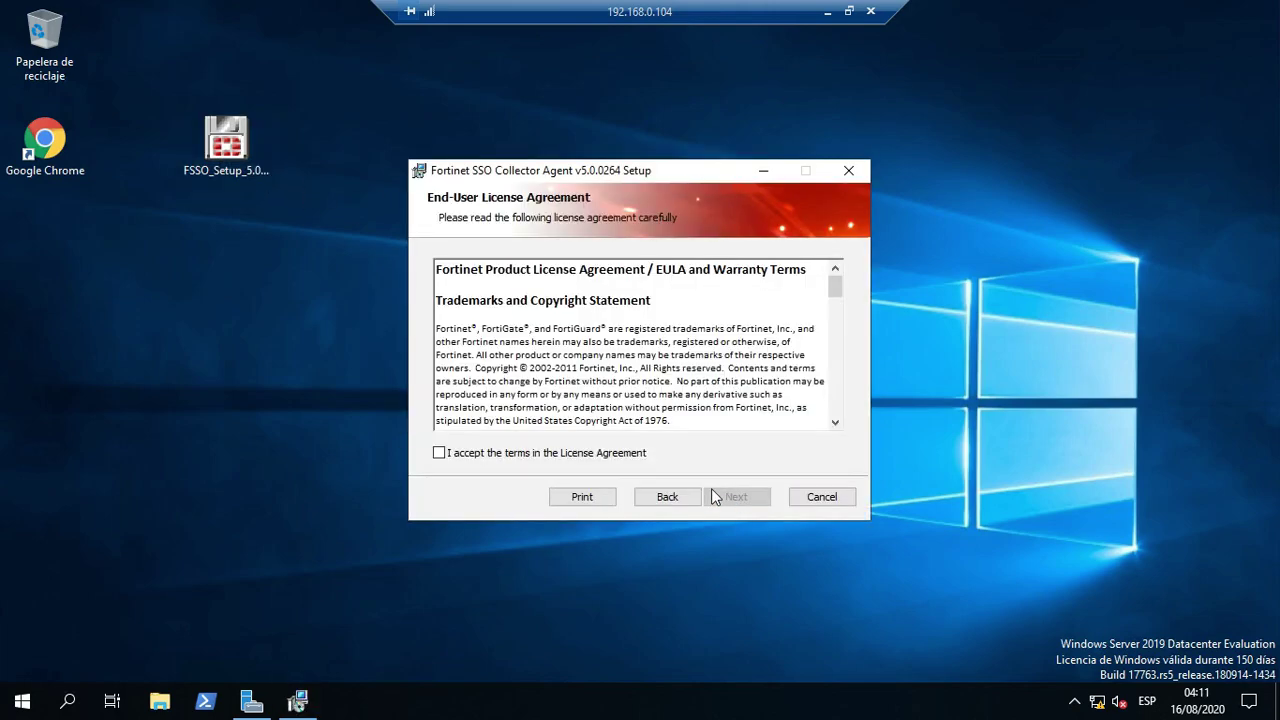
click(544, 456)
click(734, 495)
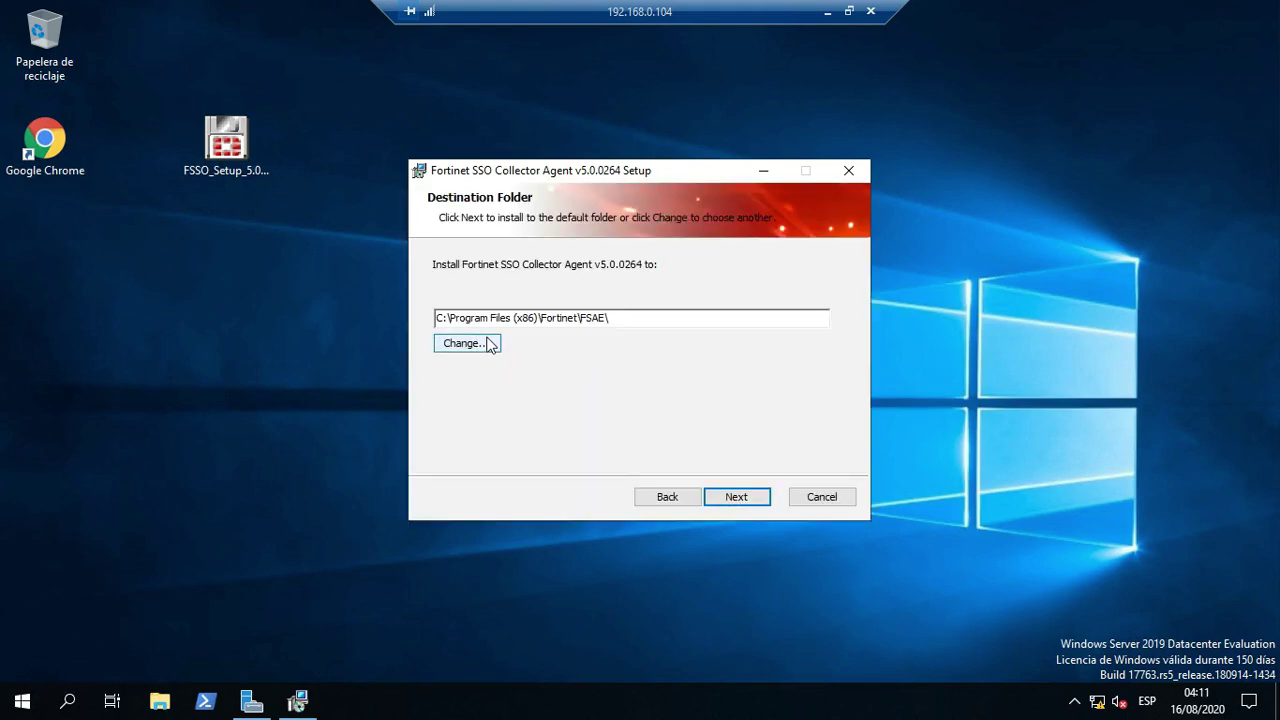
drag(563, 170, 525, 162)
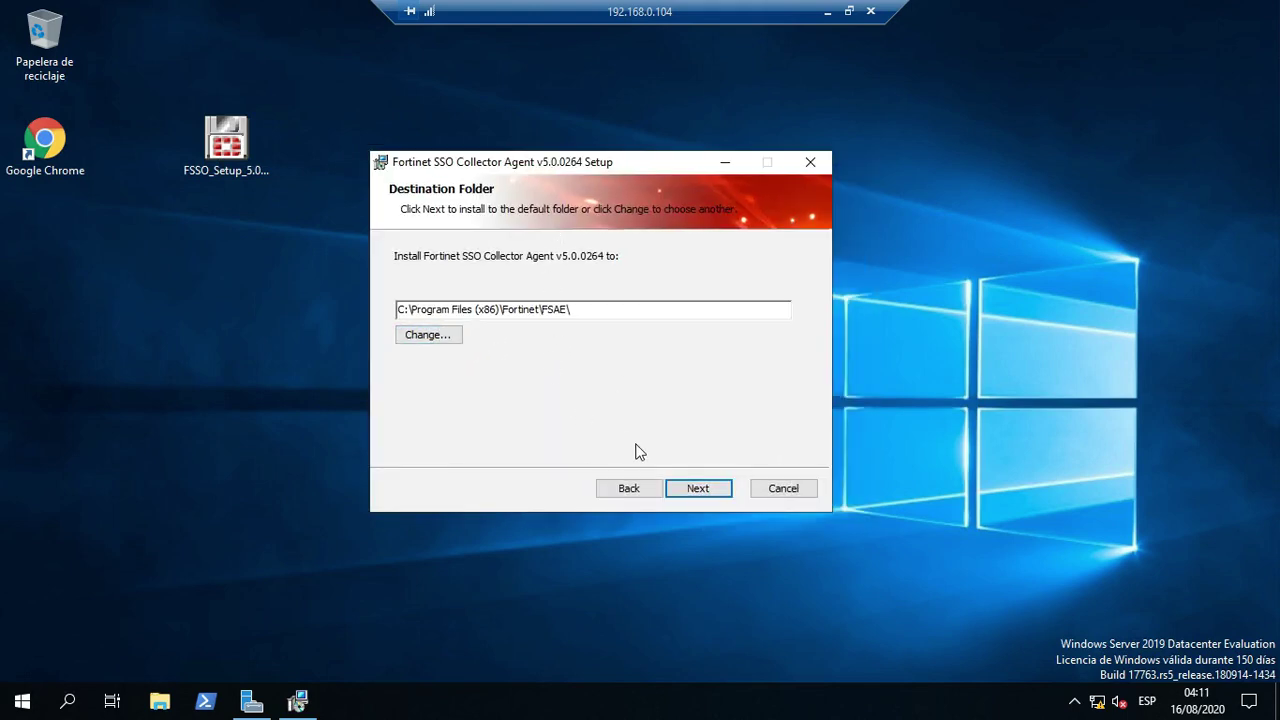
click(707, 494)
Step: Enter the .\Administrador account password, keep standard options, and install collector agent v5.0.0264
click(584, 368)
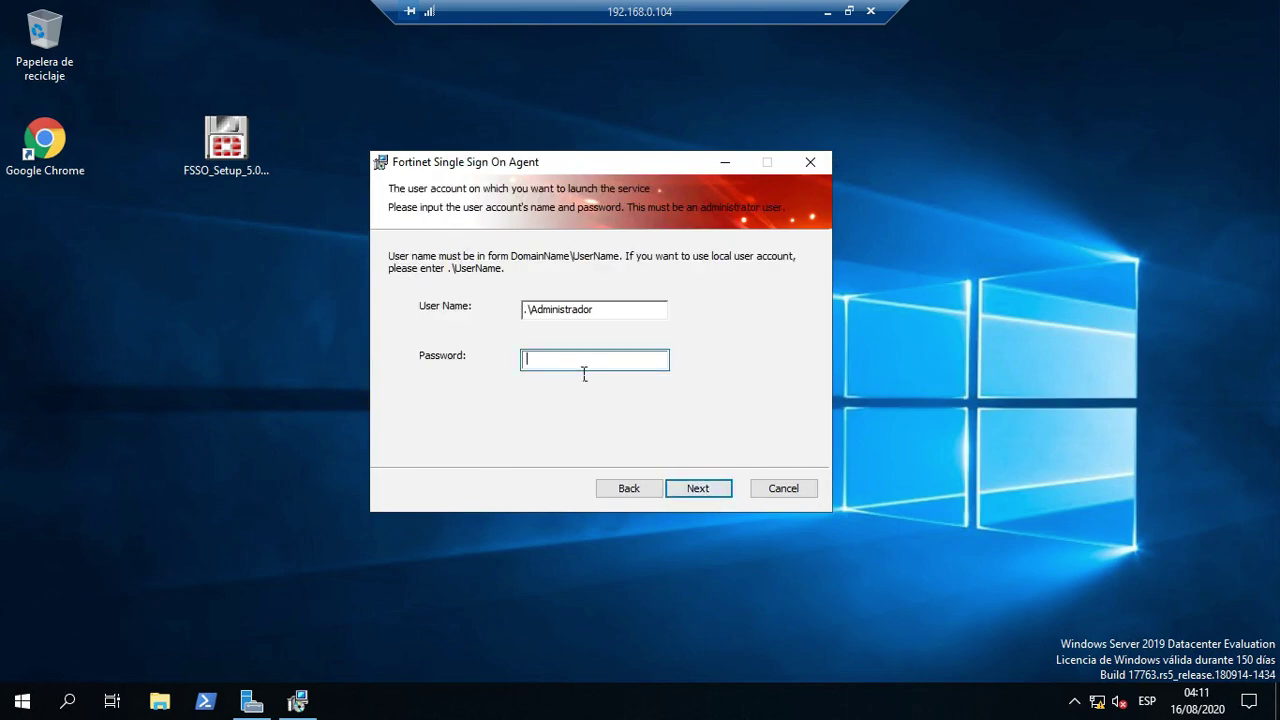
key(Caps_Lock)
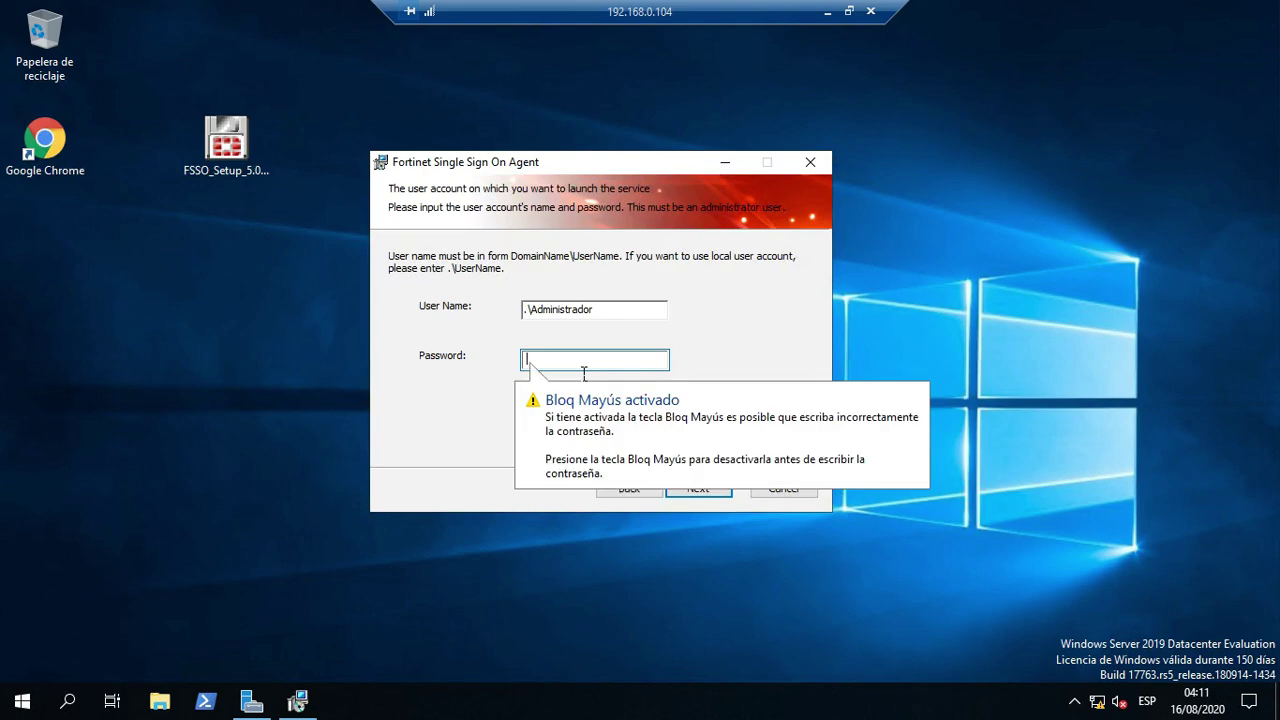
text(••)
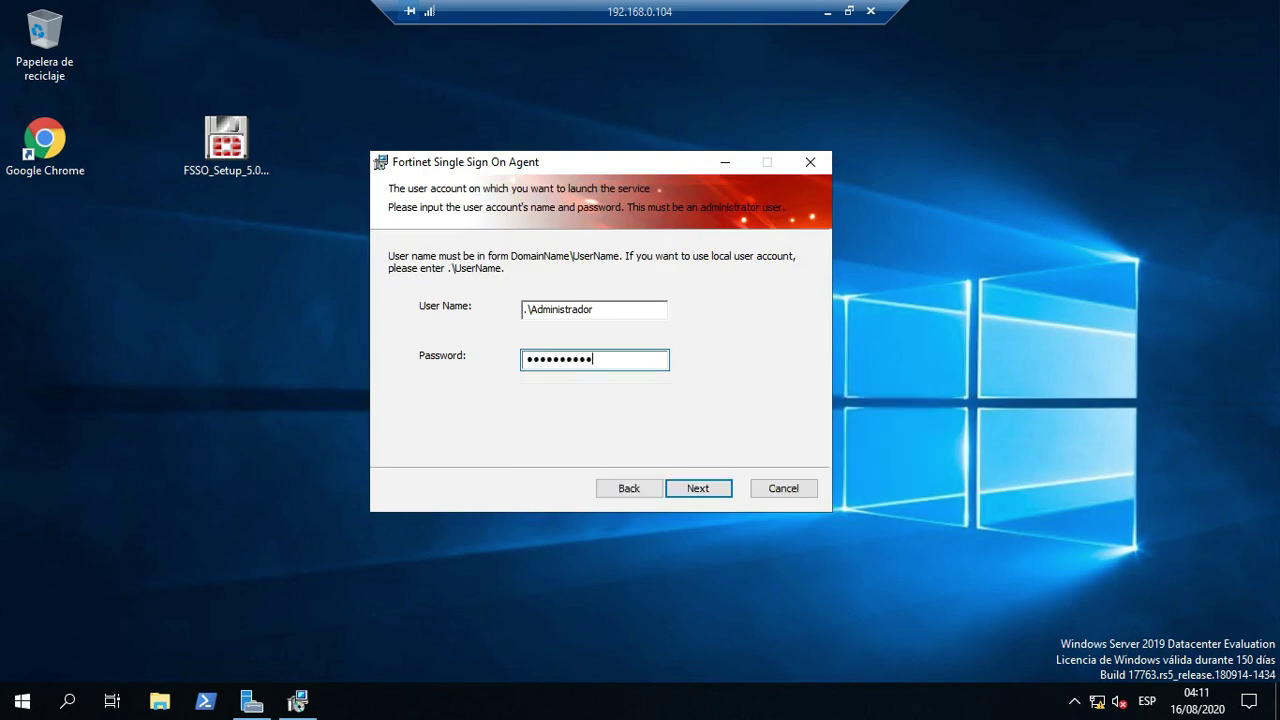
click(698, 488)
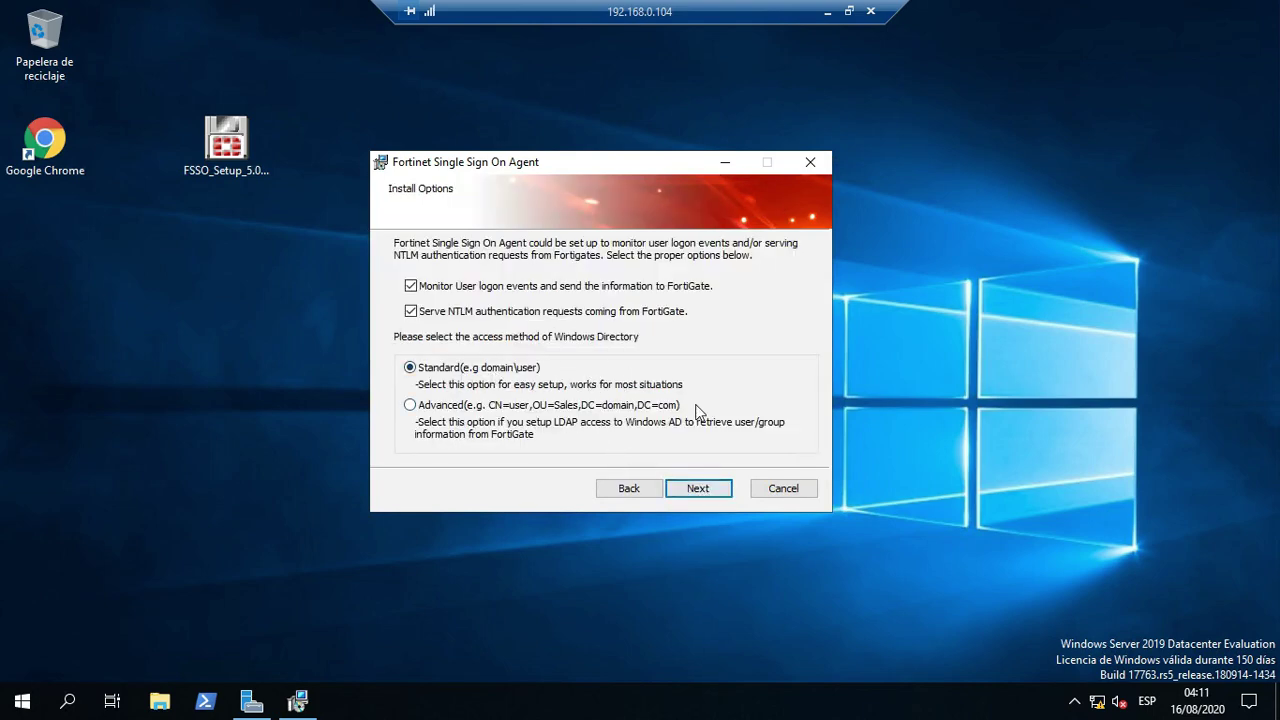
click(697, 490)
click(696, 494)
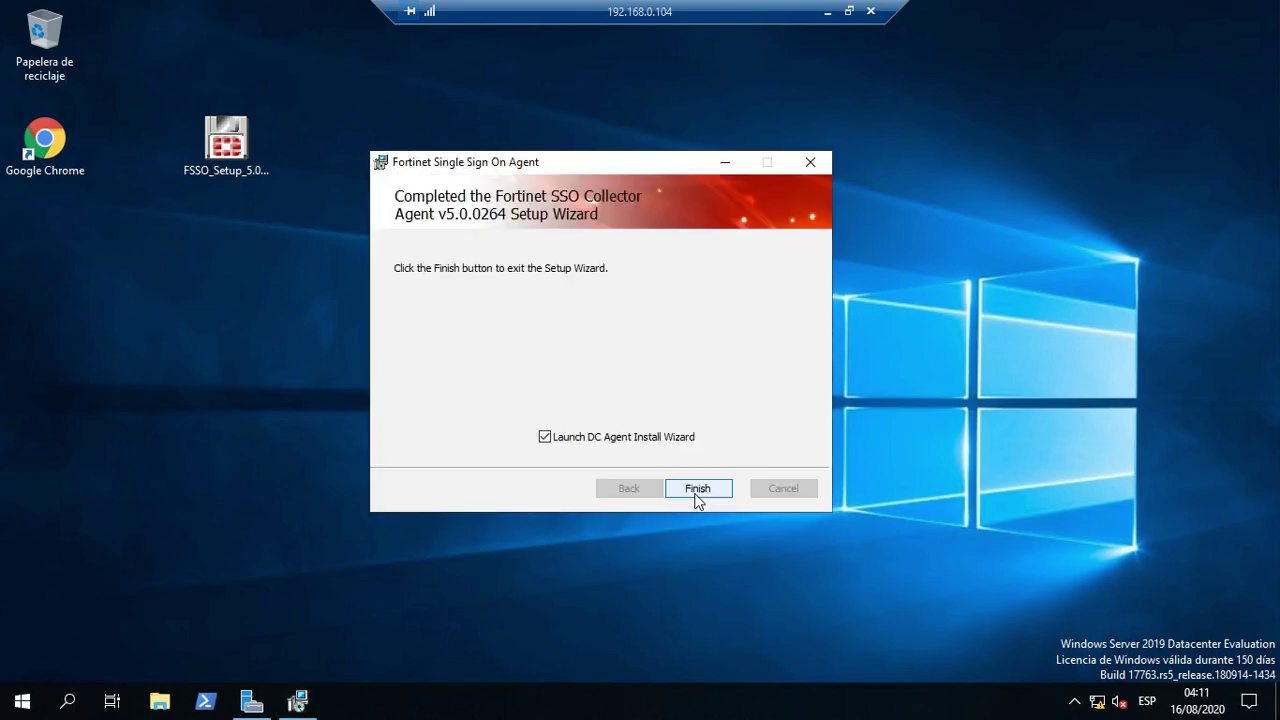
click(697, 488)
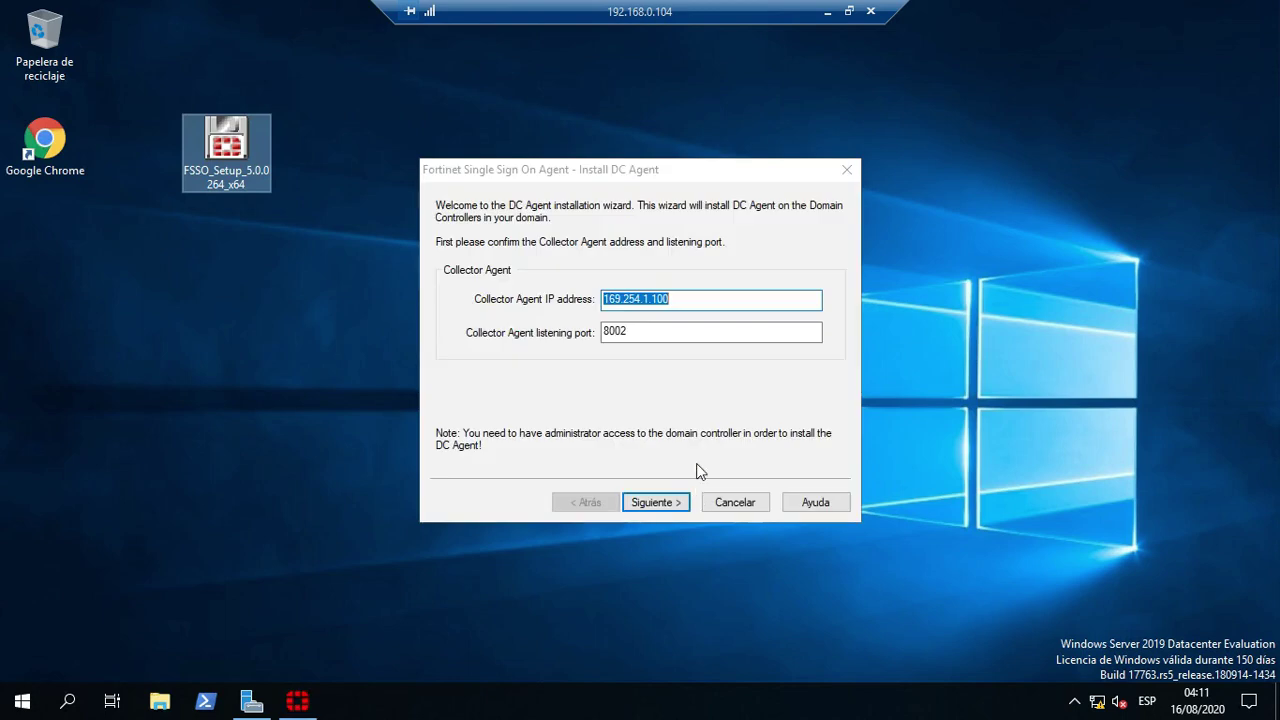
Step: Edit the collector agent IP address and select the EXSPEN.COM domain to monitor
click(688, 308)
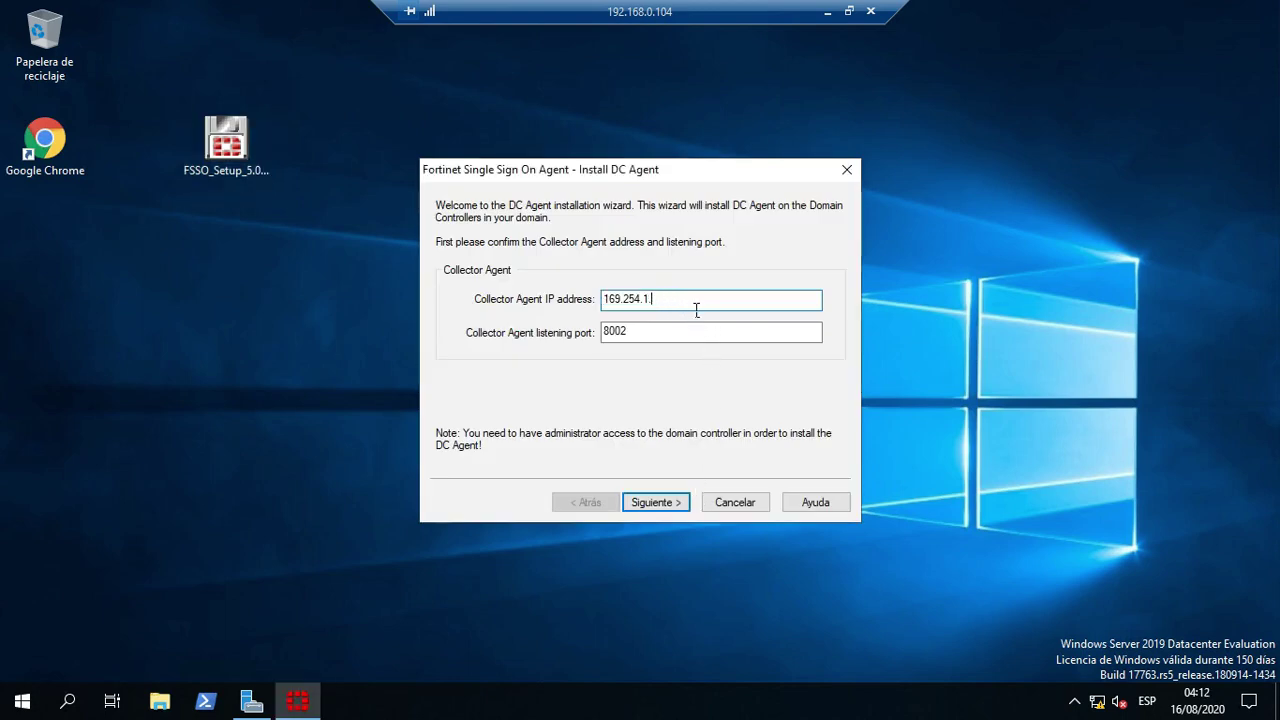
key(BackSpace)
key(BackSpace)
key(BackSpace)
key(BackSpace)
key(BackSpace)
key(BackSpace)
key(BackSpace)
key(BackSpace)
click(660, 503)
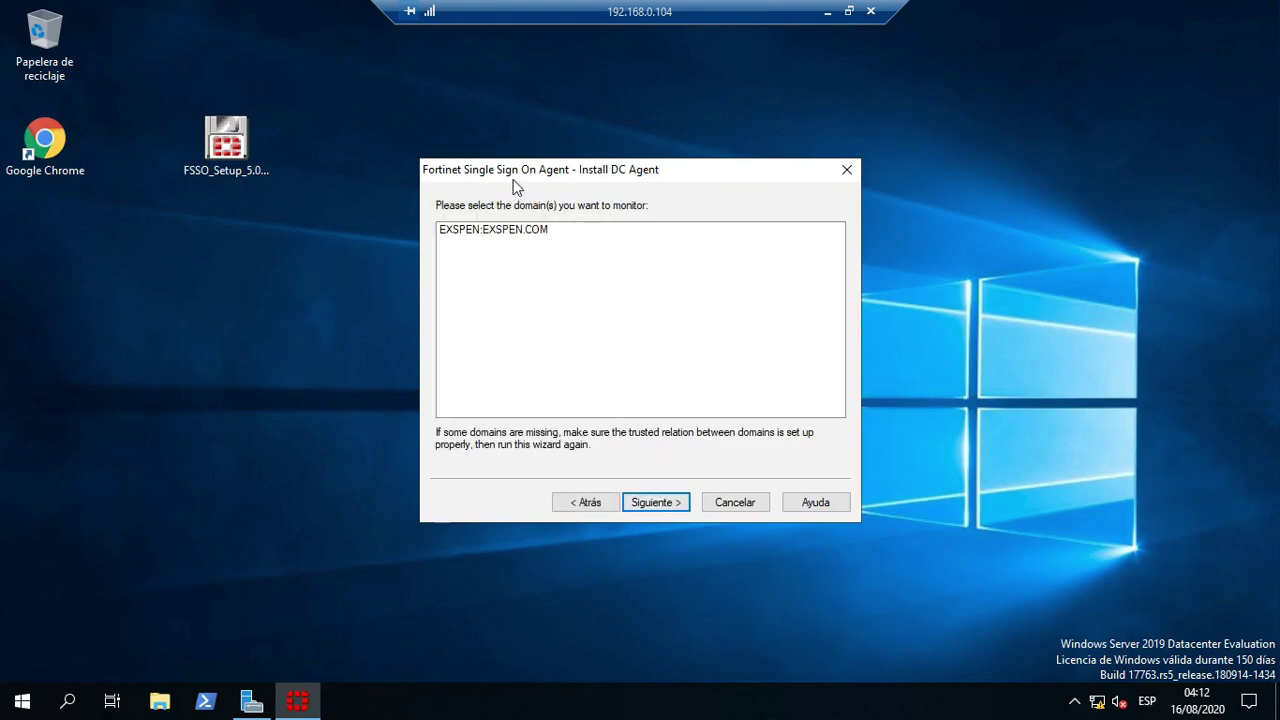
click(499, 233)
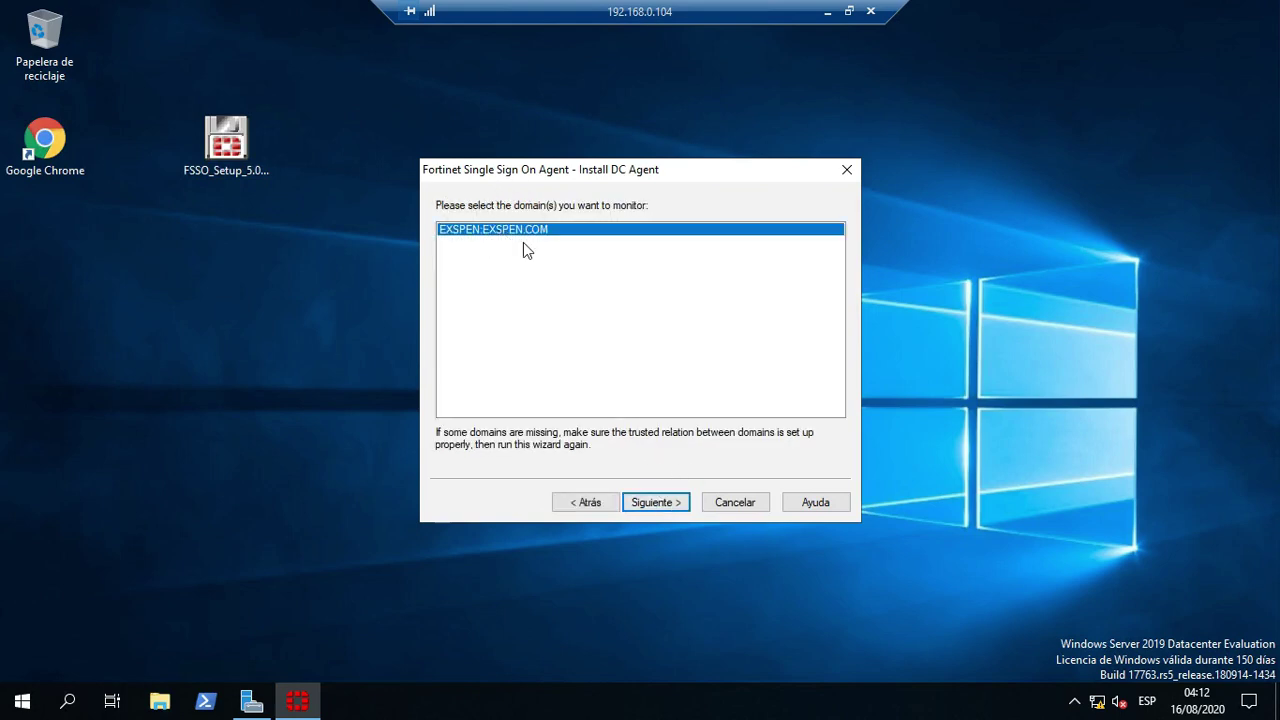
click(657, 503)
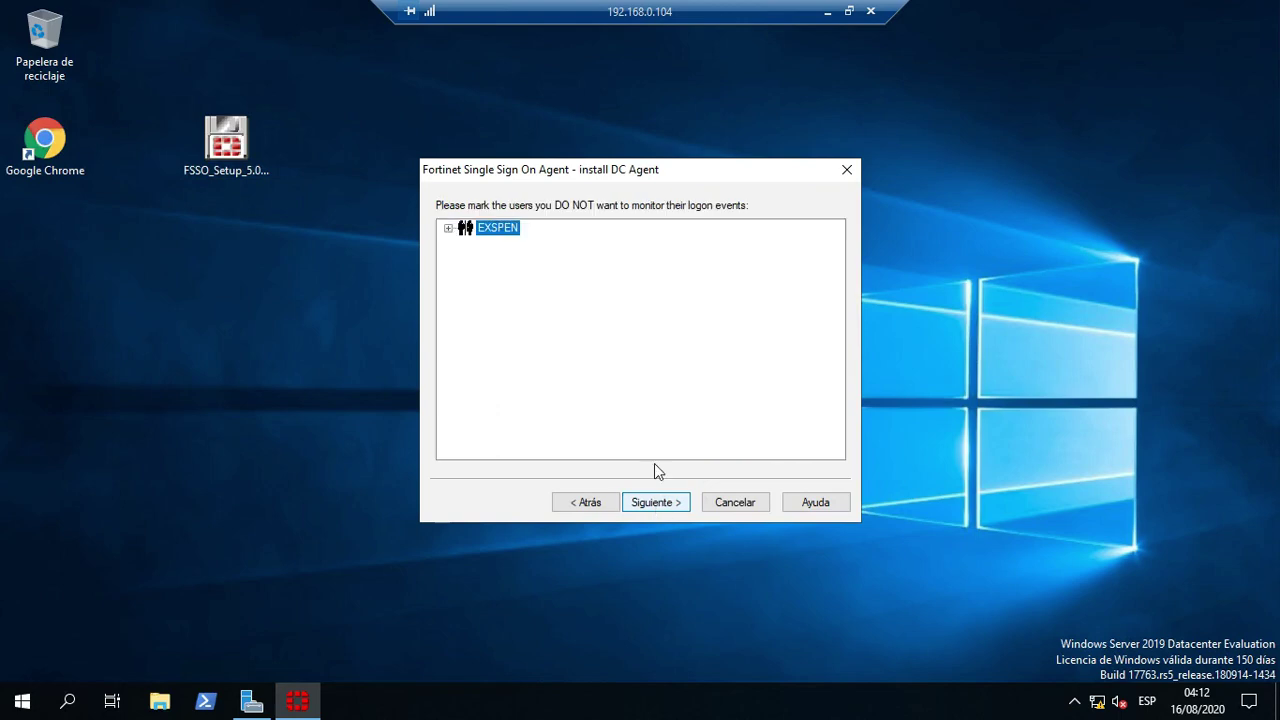
Step: Exclude Administrador from logon monitoring, choose DC Agent Mode, and install on SRV-AD.EXSPEN.COM
click(448, 228)
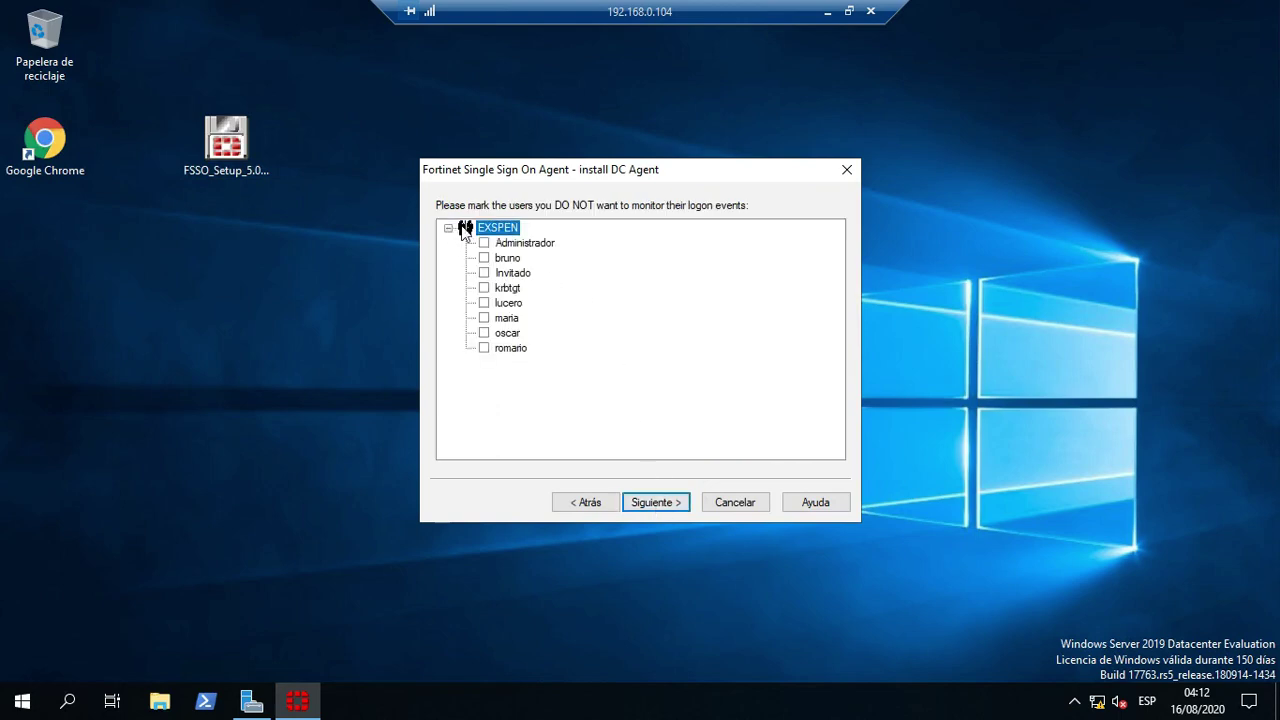
drag(590, 175, 585, 168)
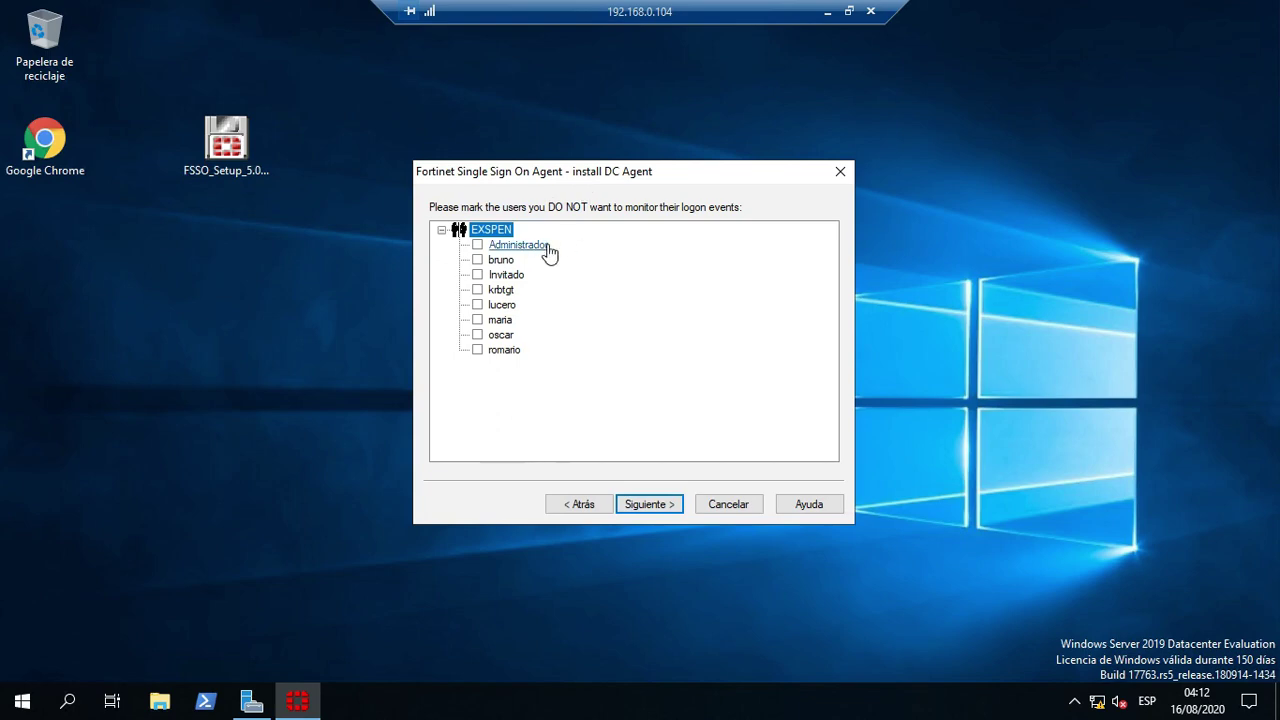
click(479, 245)
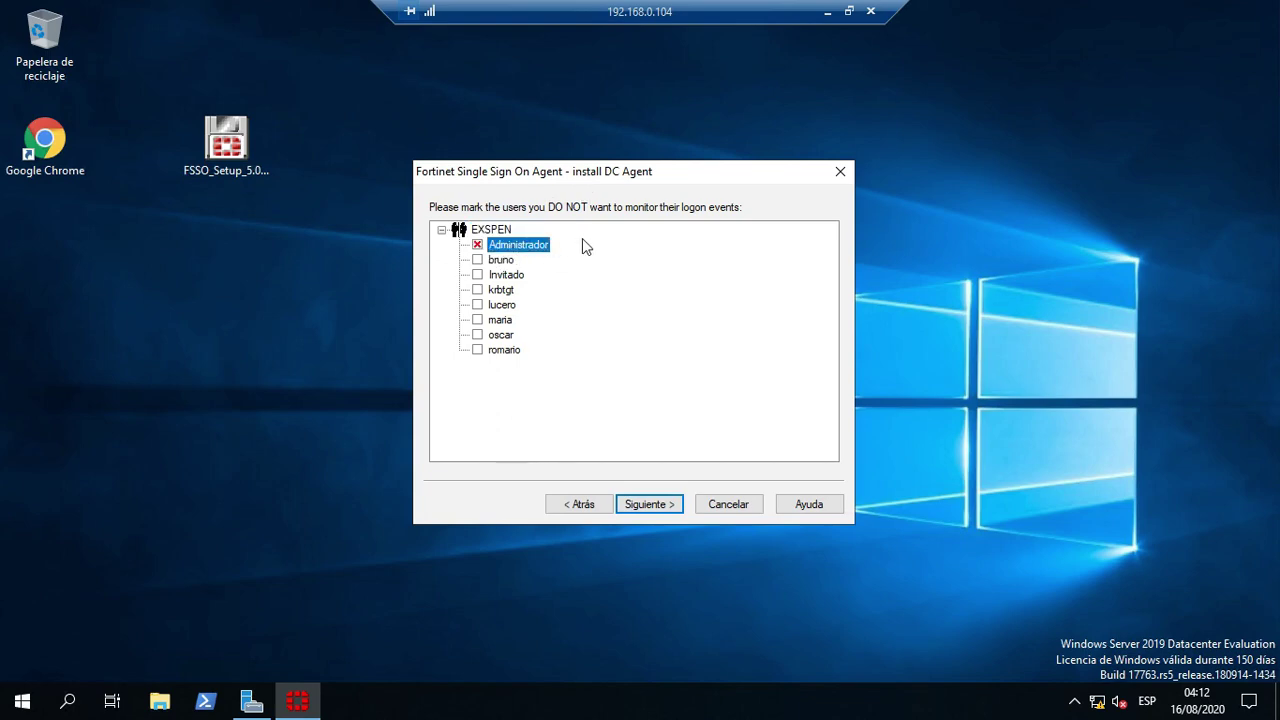
click(650, 504)
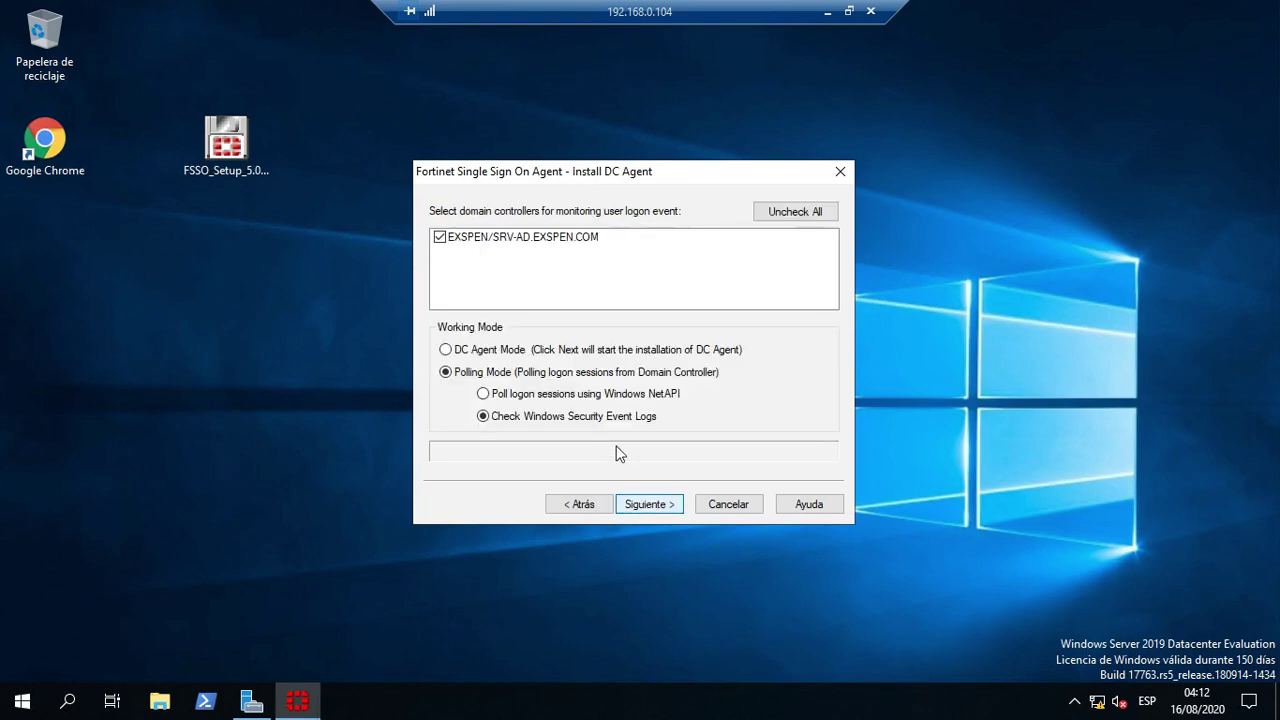
click(488, 354)
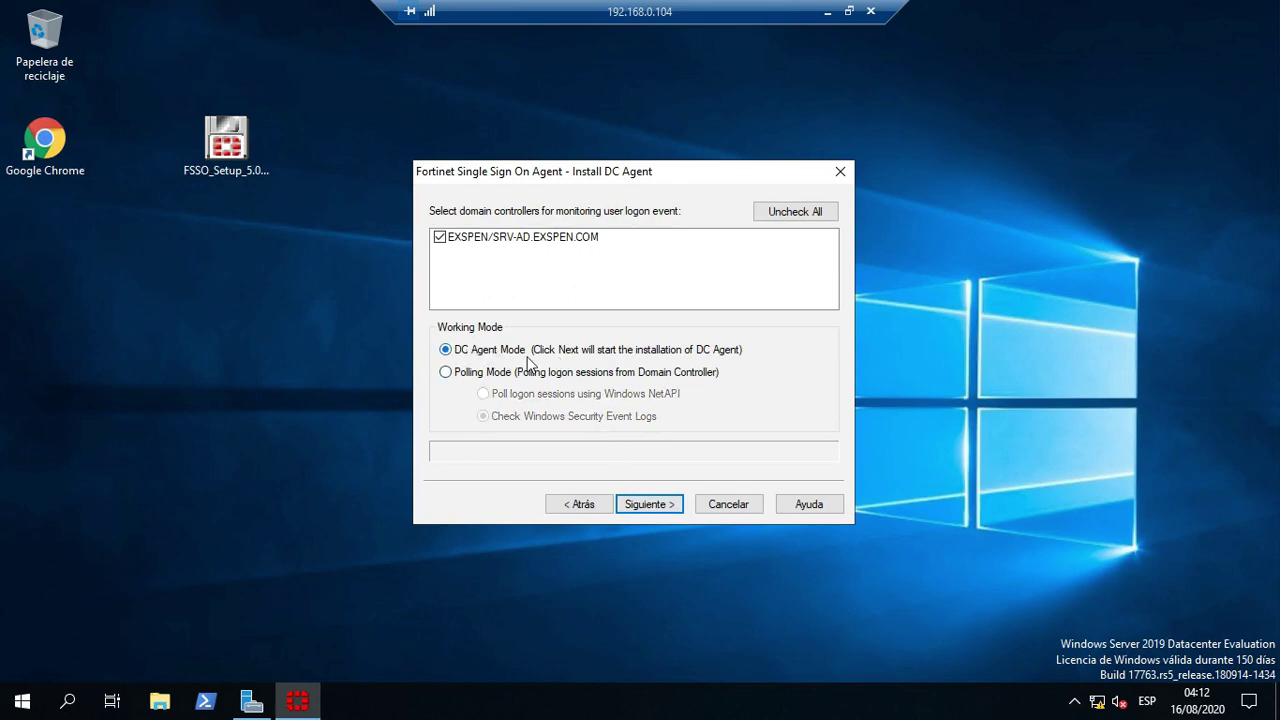
click(662, 508)
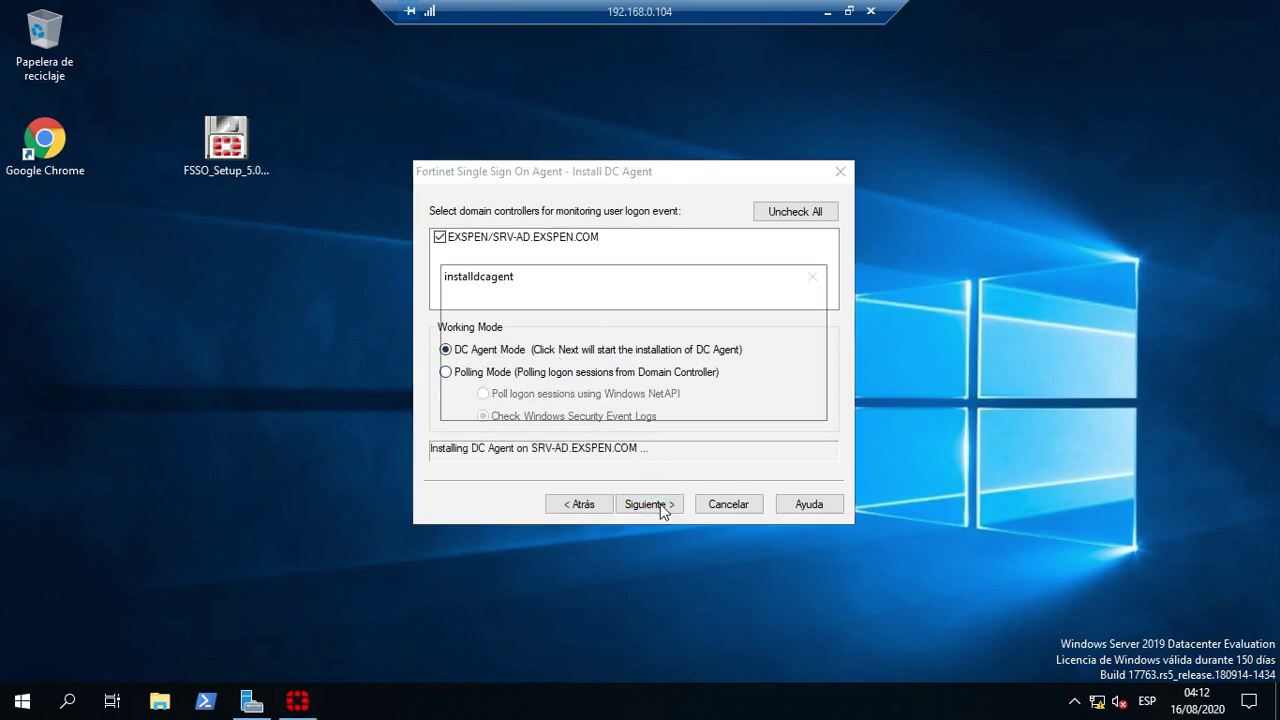
Step: Dismiss the restart and sign-out notices, then restart the server with reason Otros (no planeado)
click(700, 398)
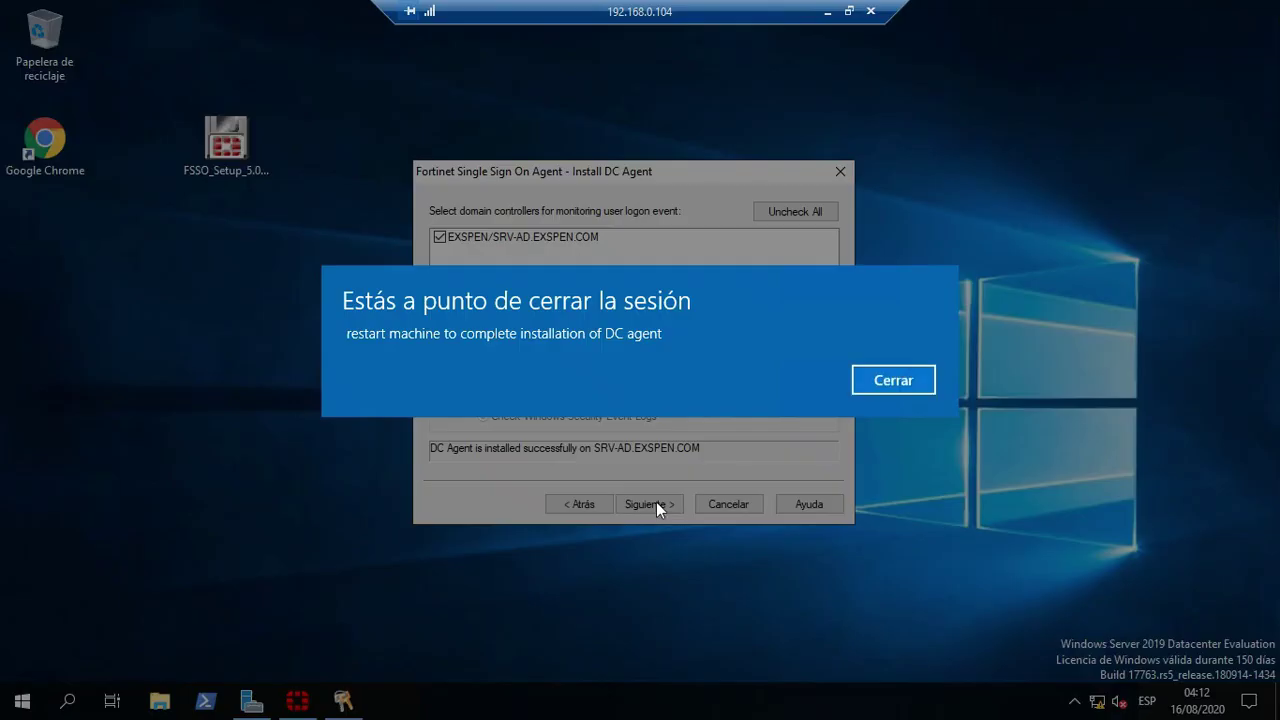
click(868, 387)
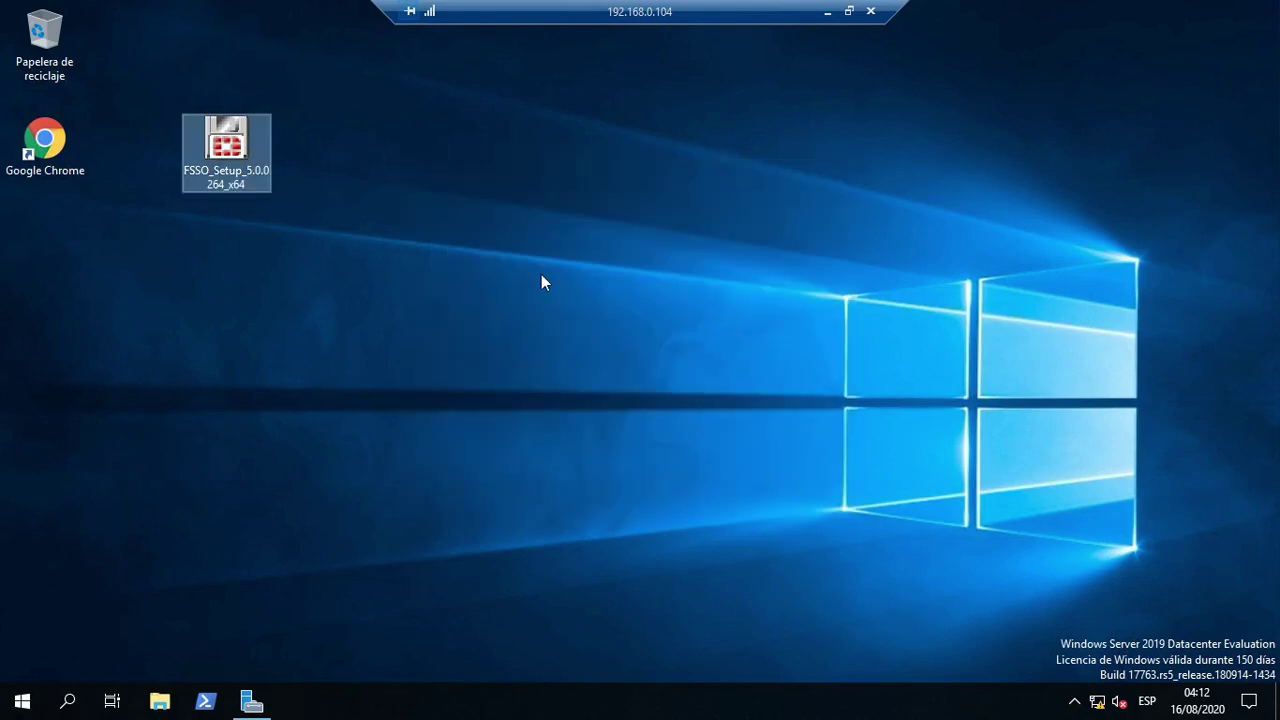
click(22, 701)
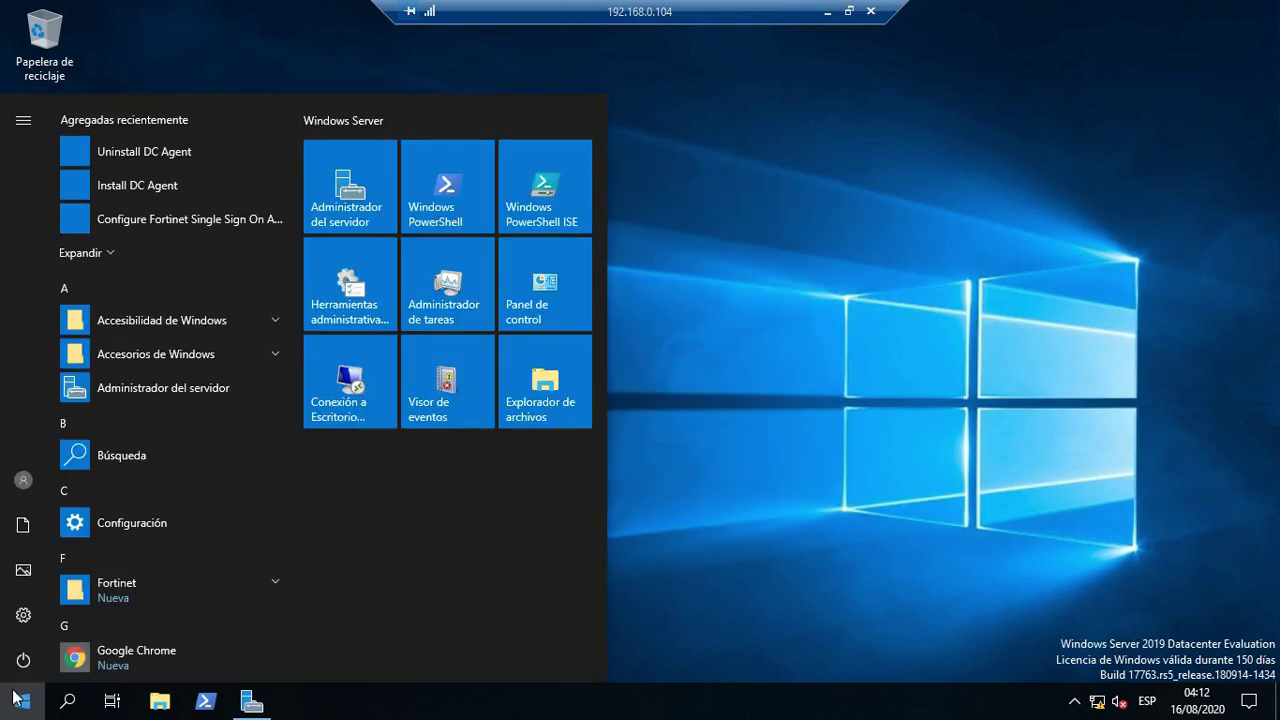
click(22, 663)
click(42, 608)
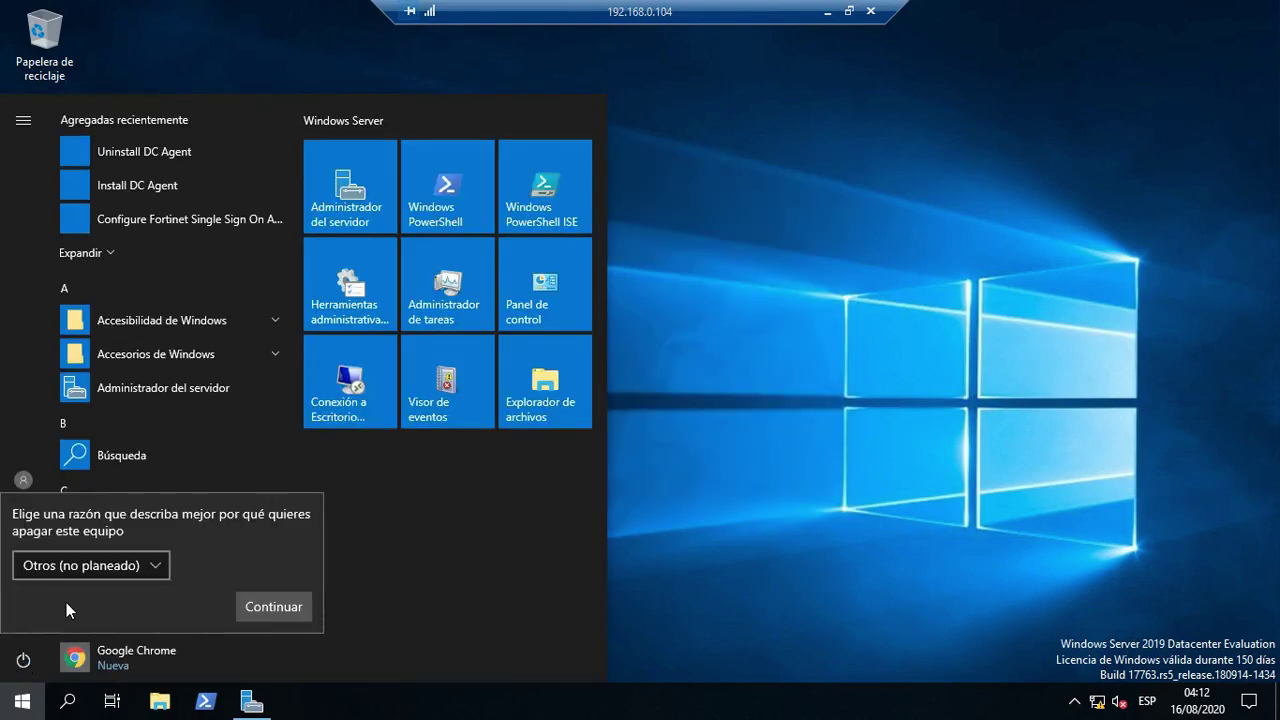
click(266, 605)
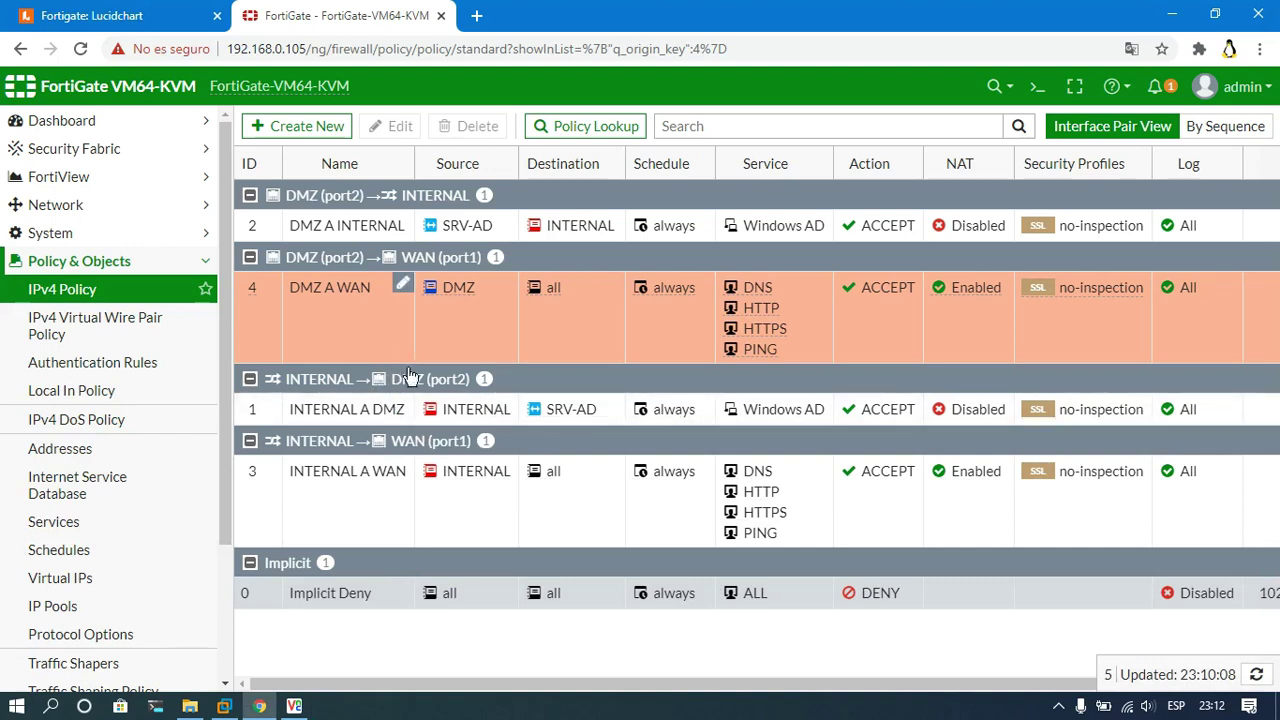
Step: Bring up the Windows 7 VM, refresh its desktop, and search the Start menu for cmd
click(130, 17)
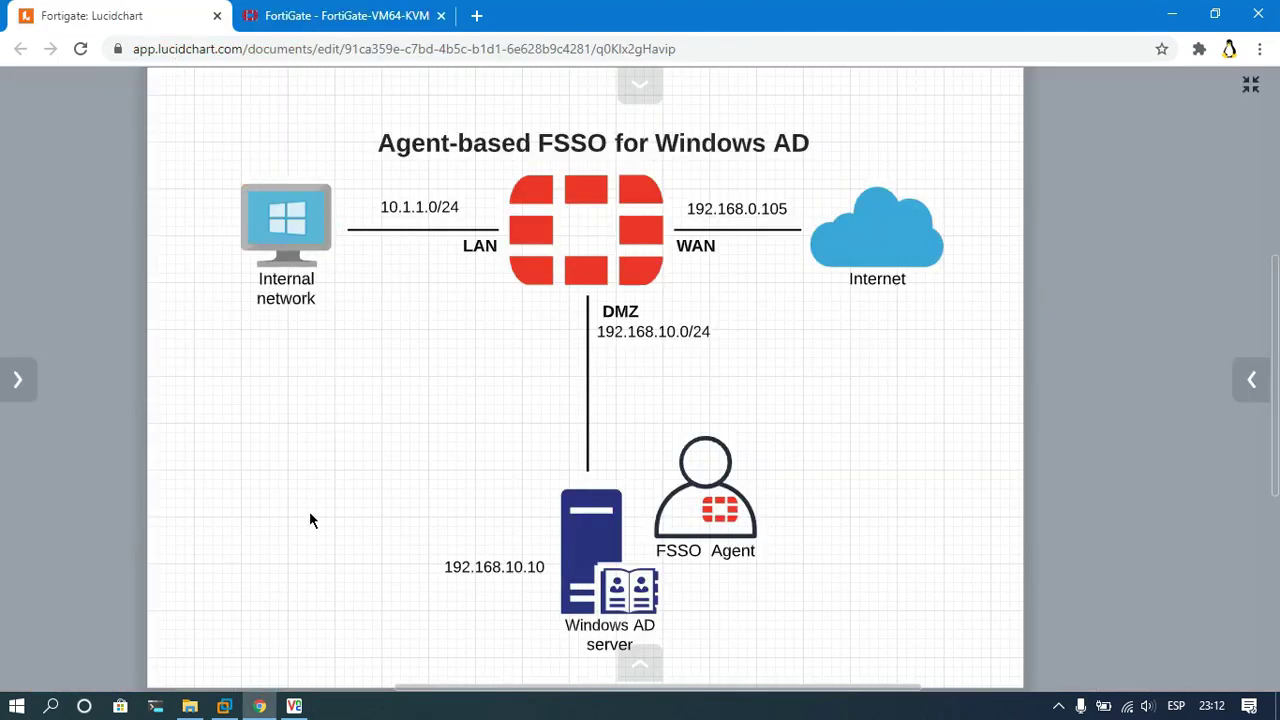
click(294, 706)
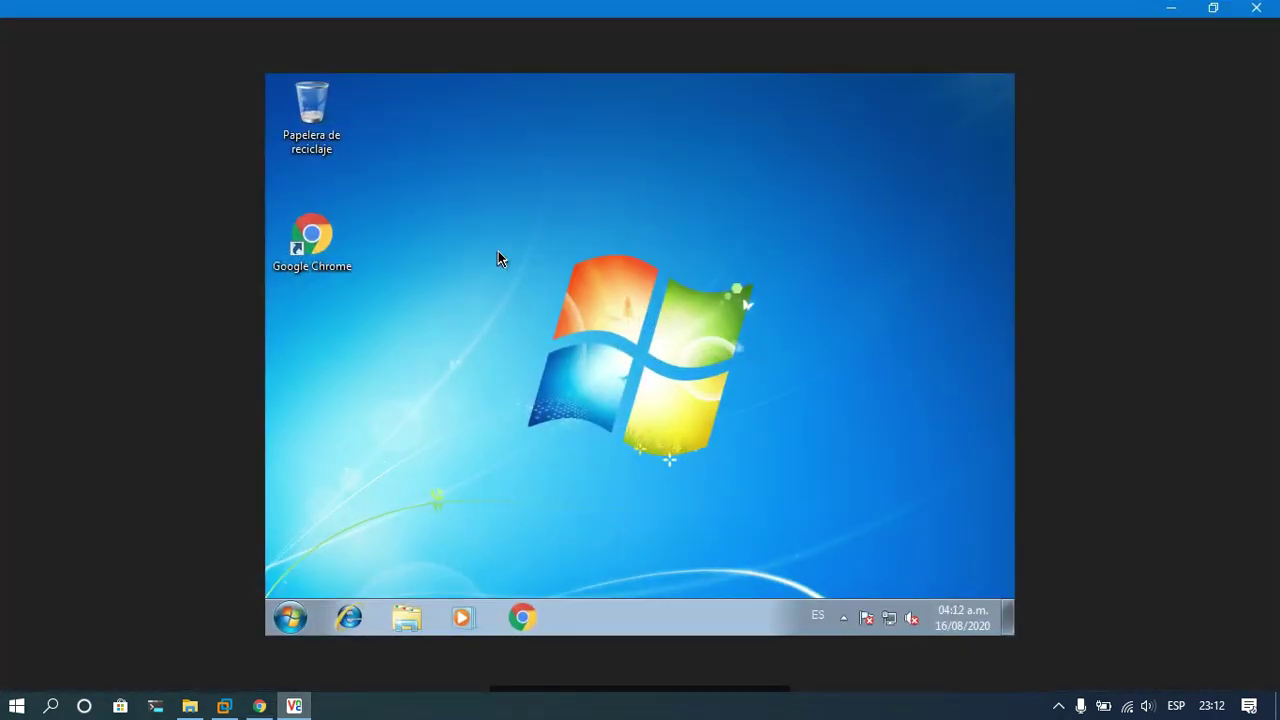
right_click(498, 251)
click(524, 303)
click(286, 624)
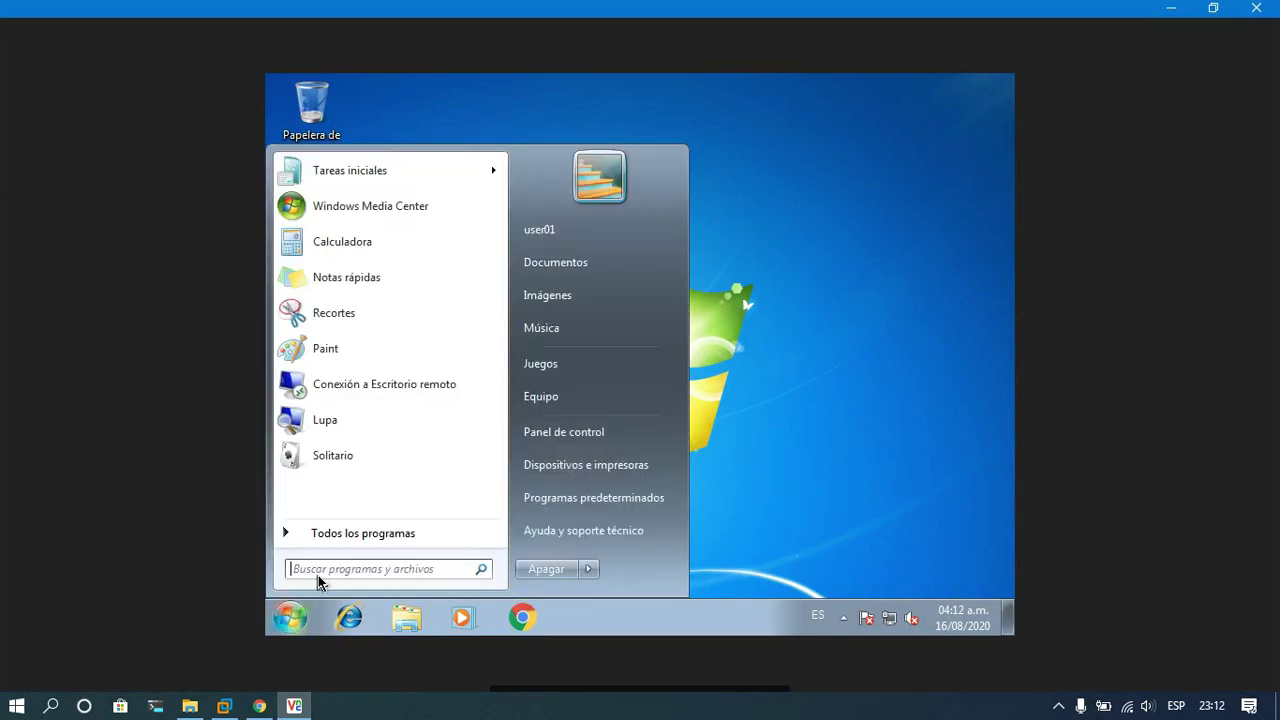
text(c)
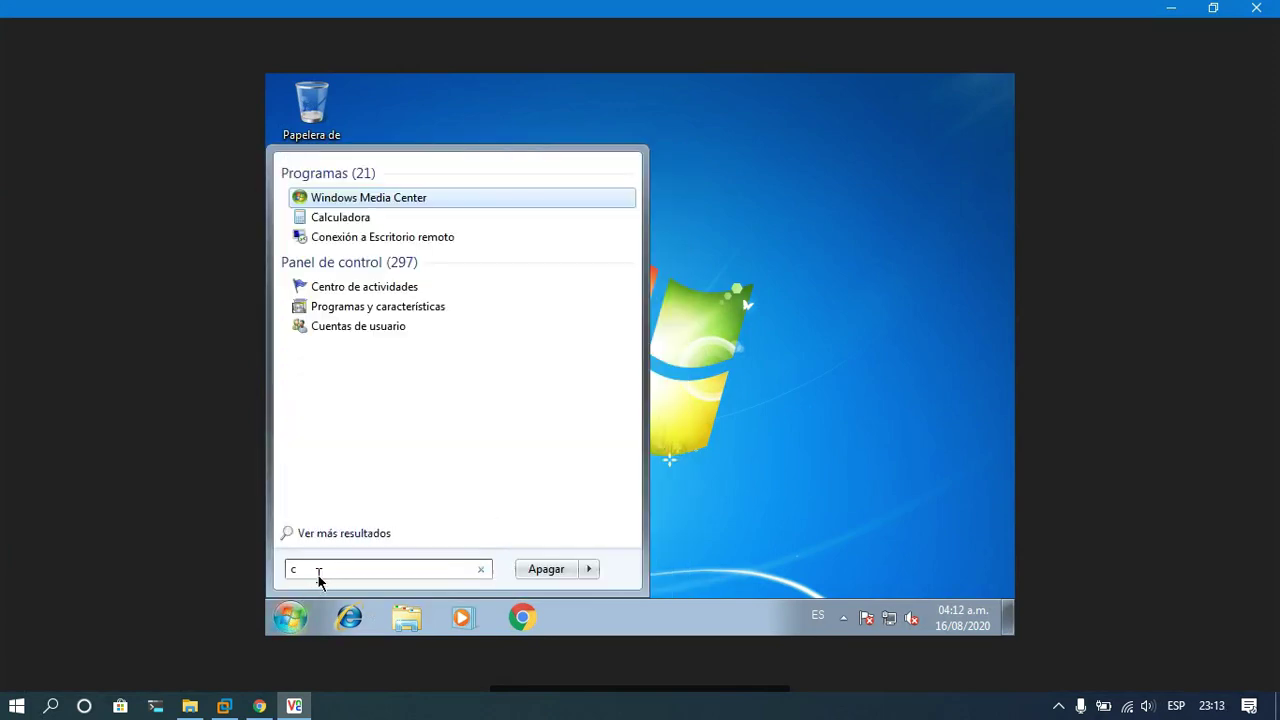
text(md)
Step: In Command Prompt, ping 192.168.10.10 successfully and ping exspen.com twice, which fails to resolve
key(Return)
text(ping 192.168.10.10)
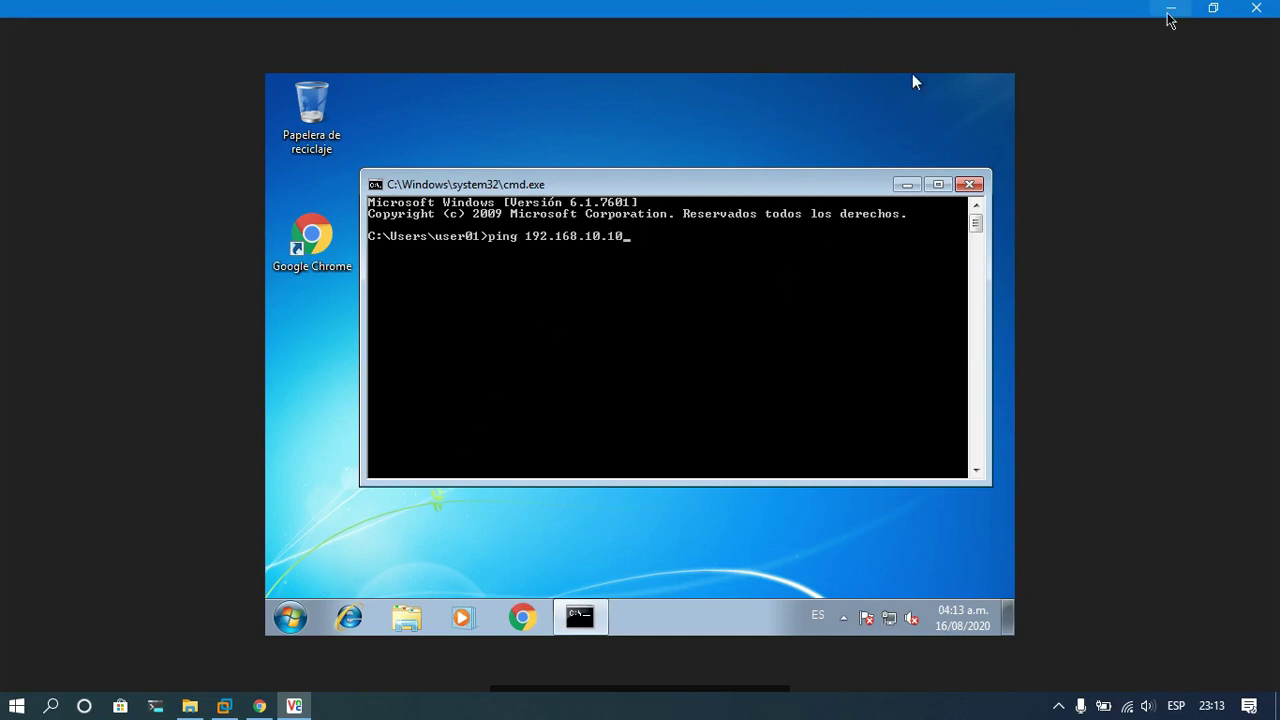
key(Return)
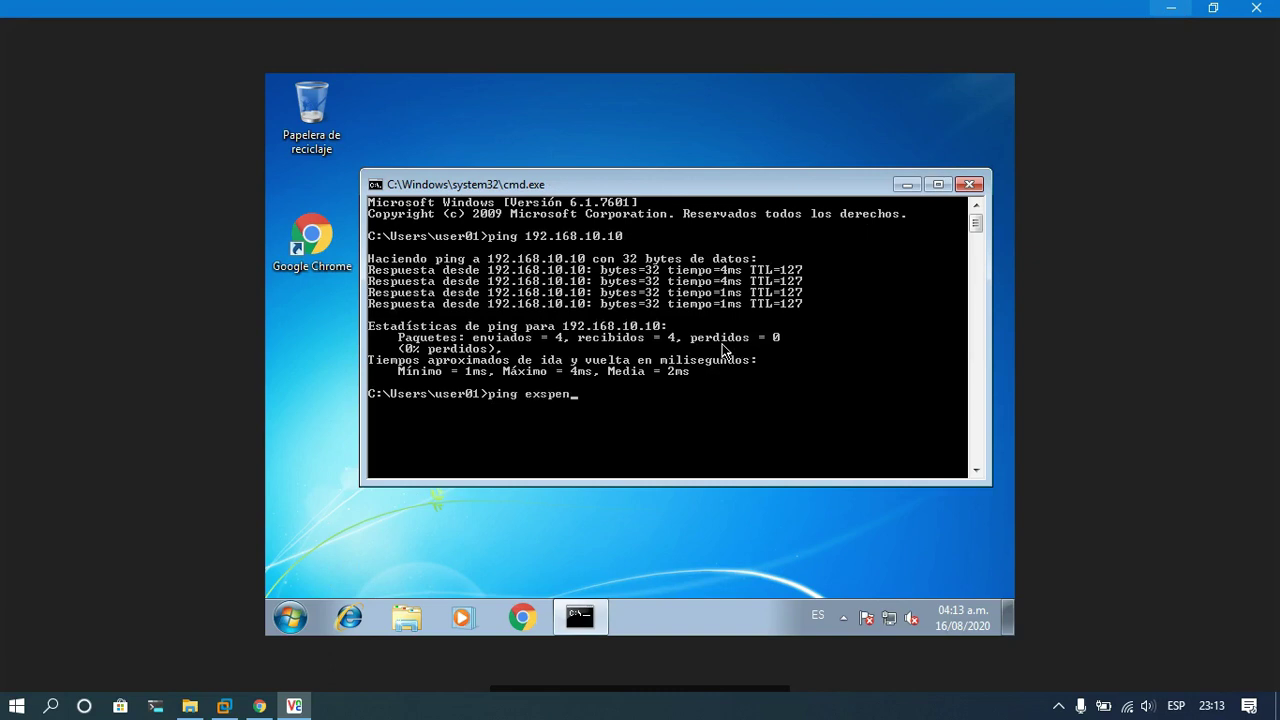
key(Return)
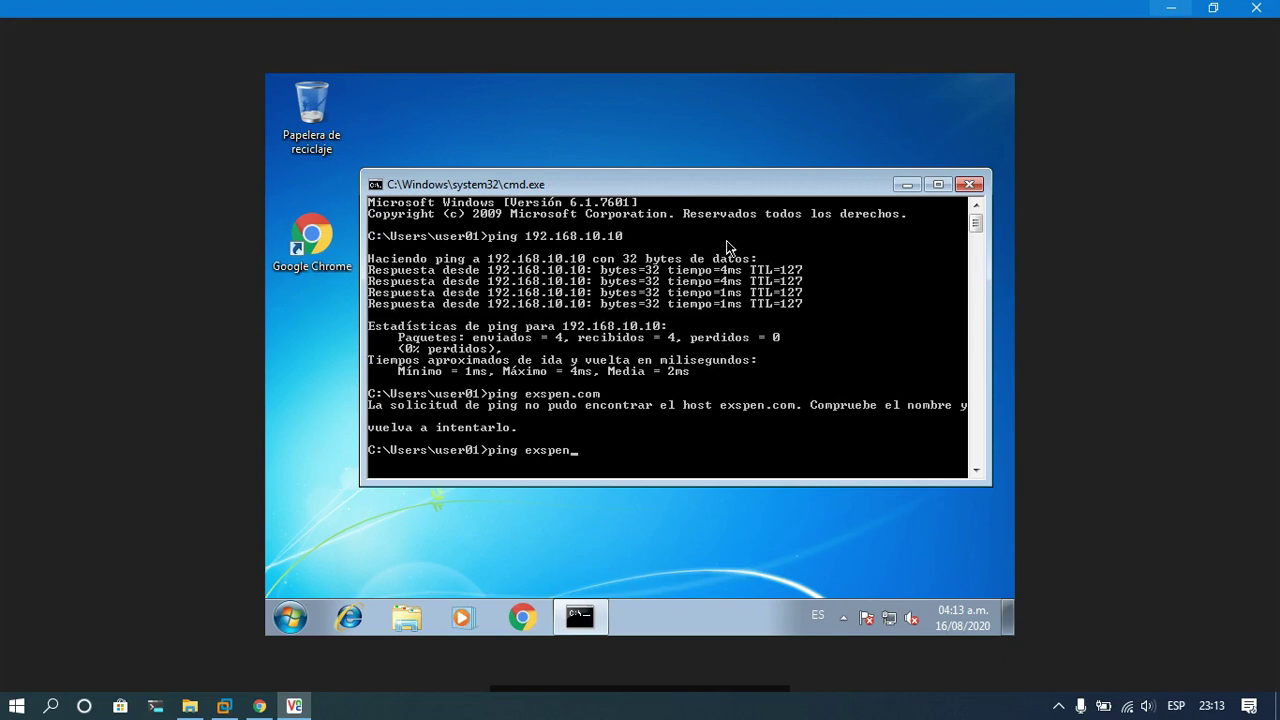
key(Return)
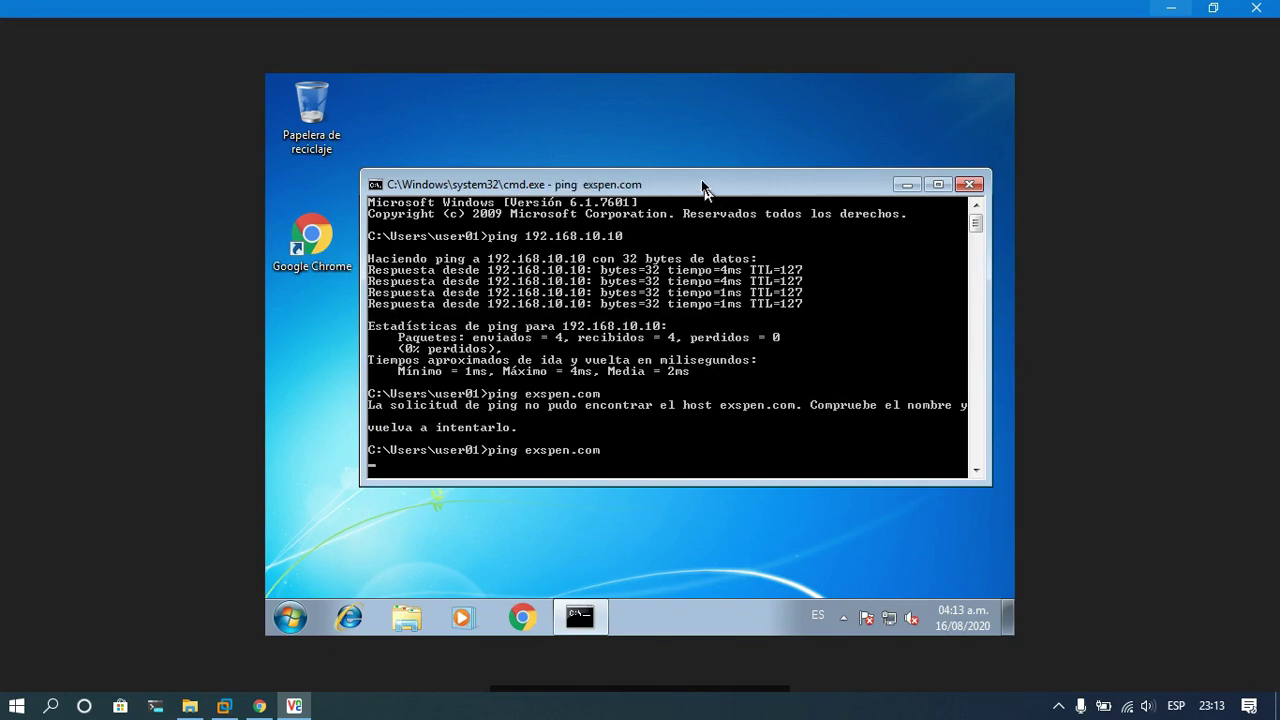
drag(706, 192, 698, 177)
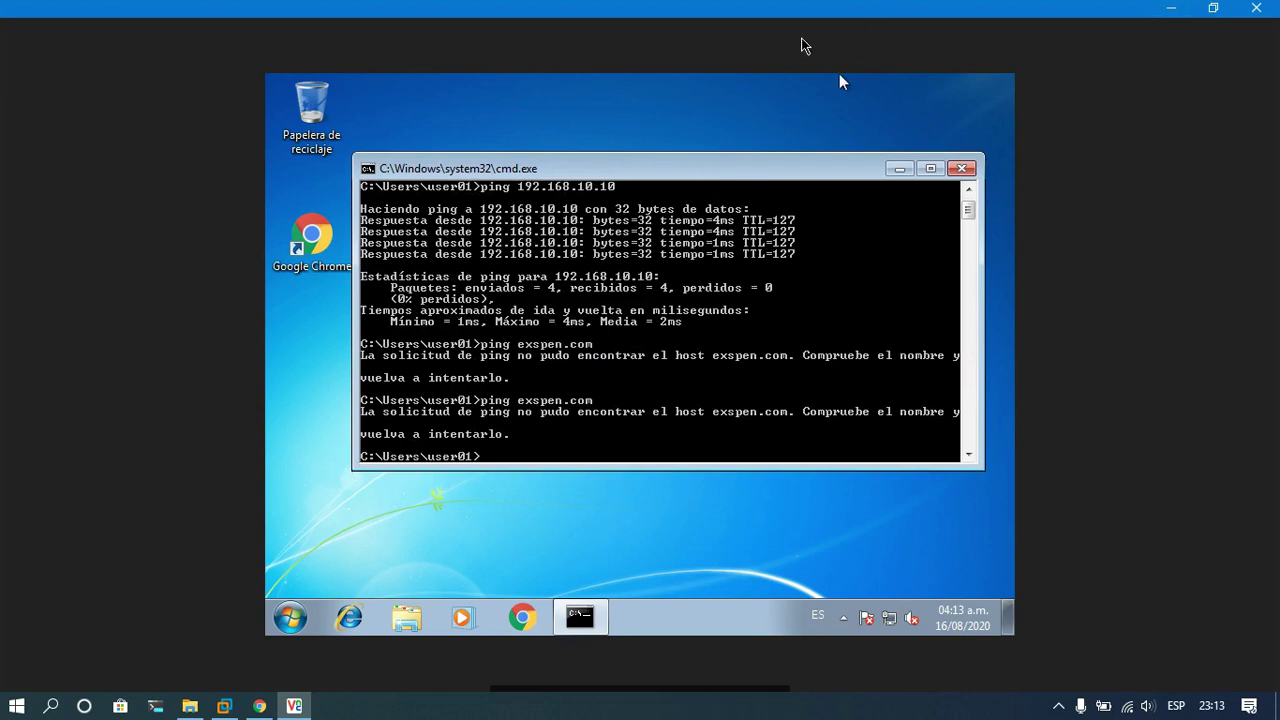
click(1163, 12)
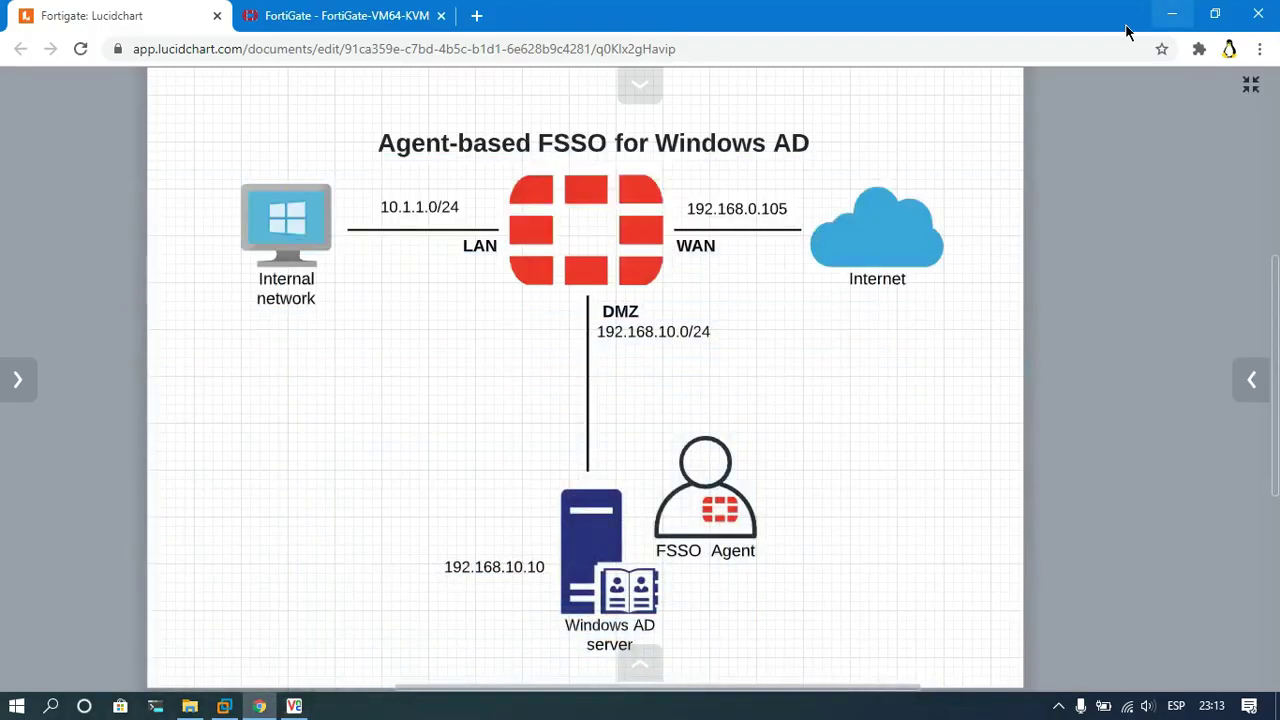
Step: Open the 192.168.0.104_32769 RDP file from Descargas and sign in with the account password
mouse_move(190, 716)
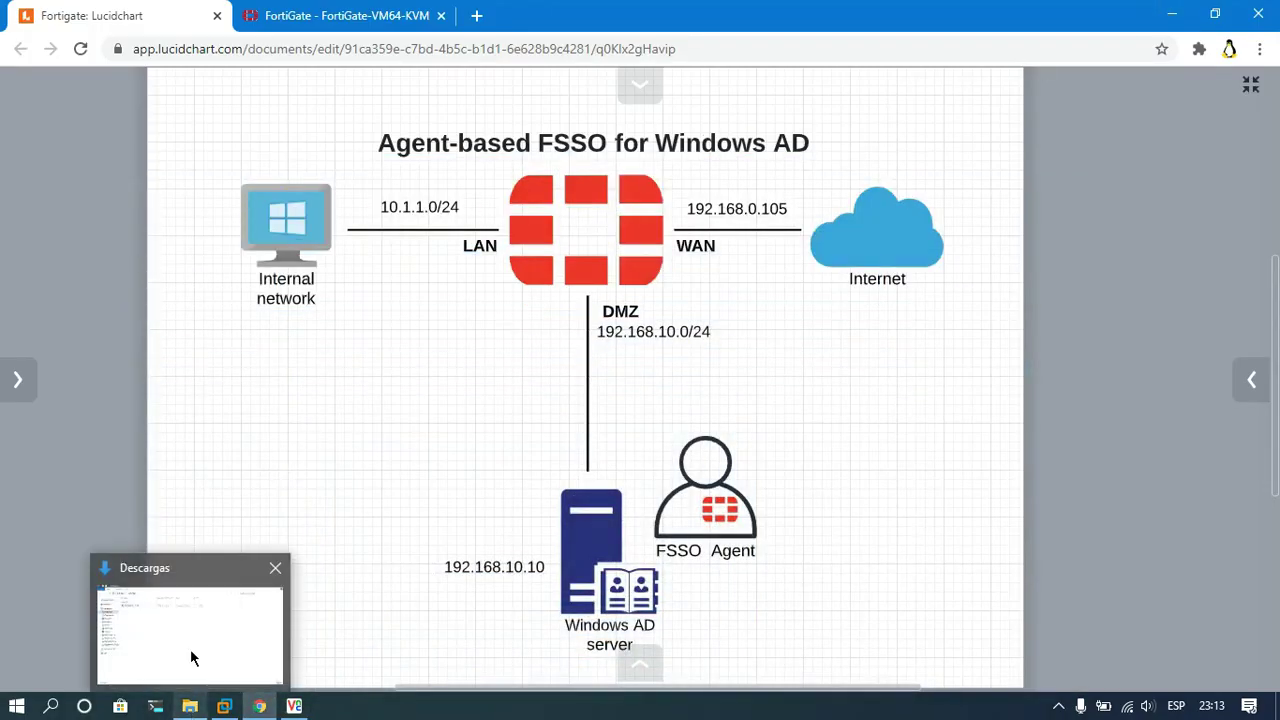
click(190, 649)
click(254, 150)
double_click(254, 150)
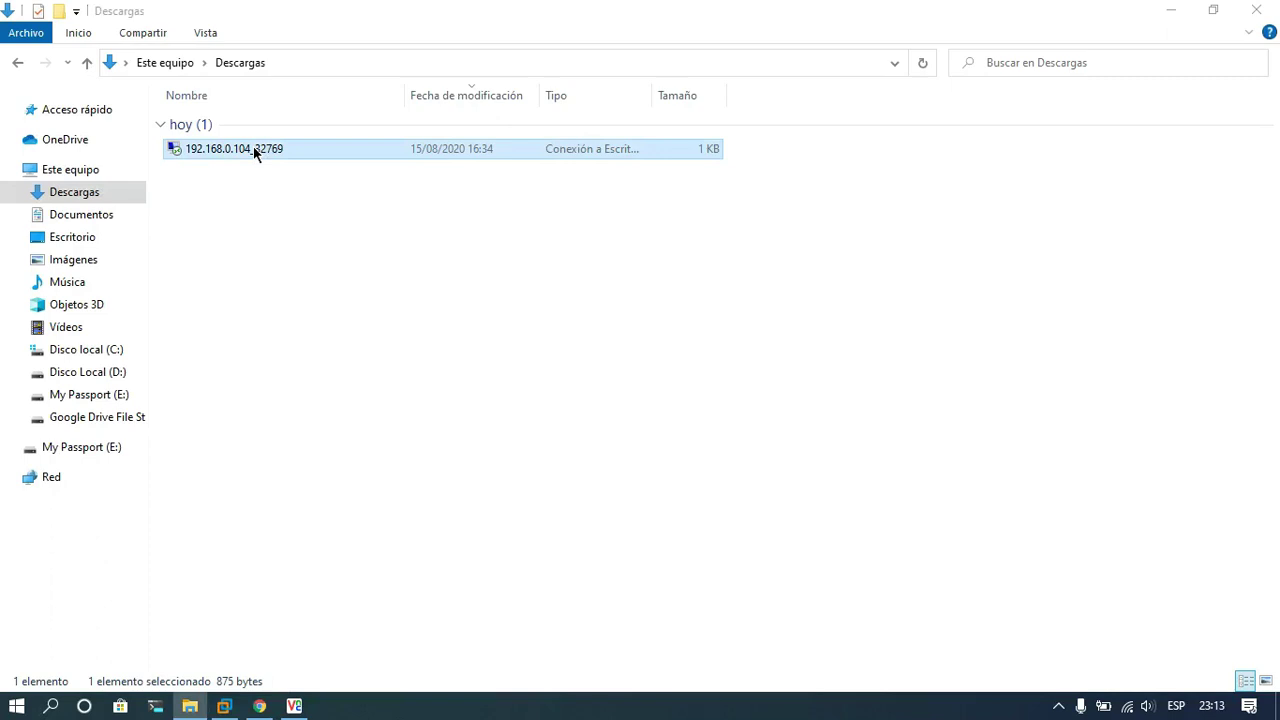
click(727, 463)
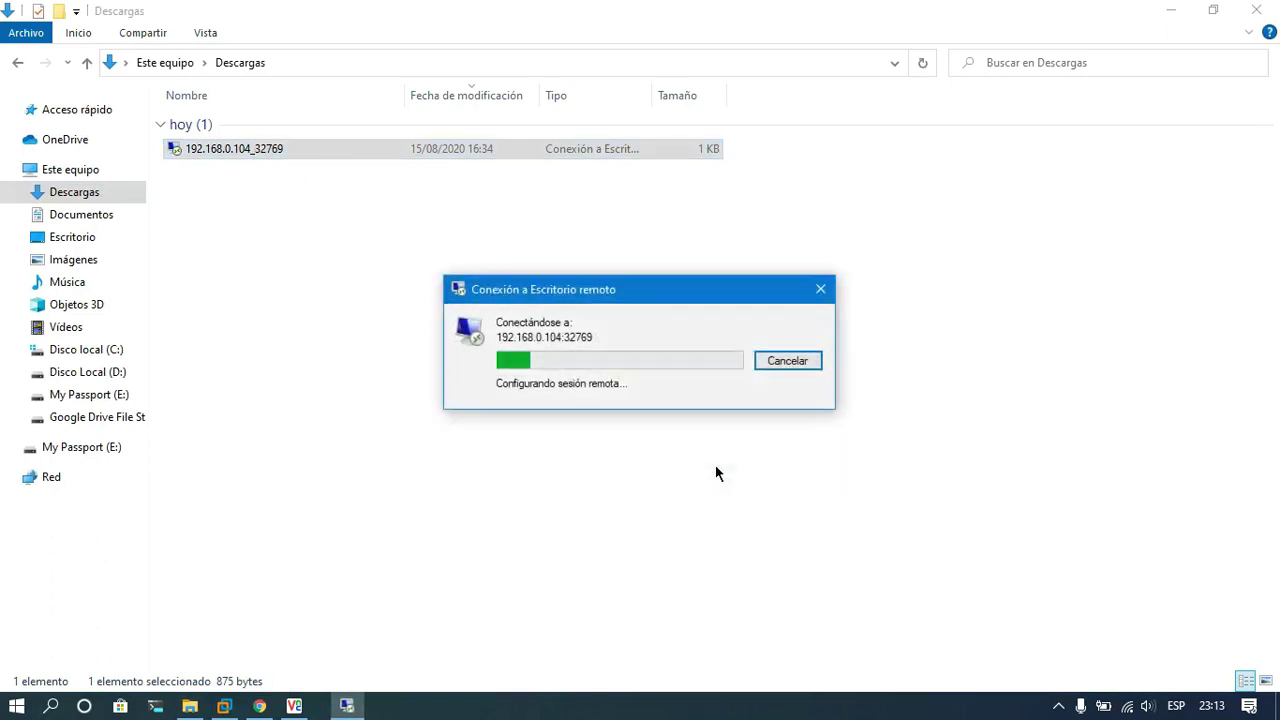
key(Caps_Lock)
text(A)
key(Caps_Lock)
text(a••••••••)
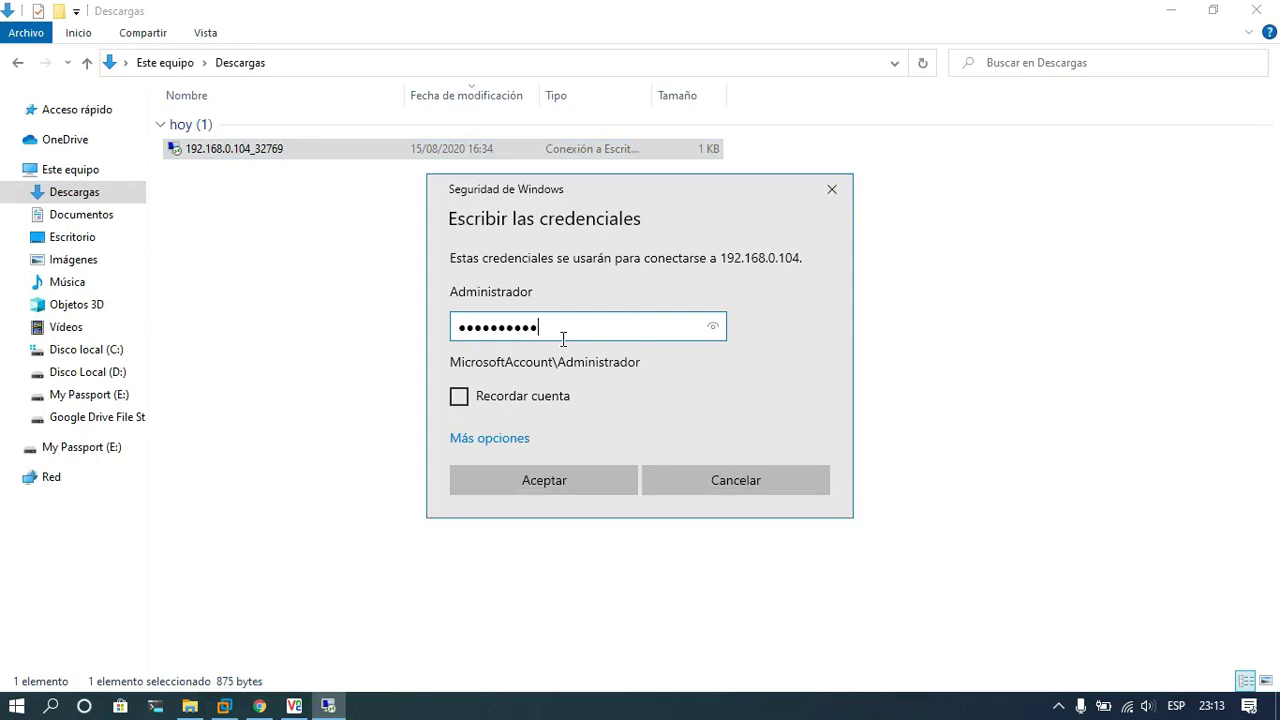
key(Return)
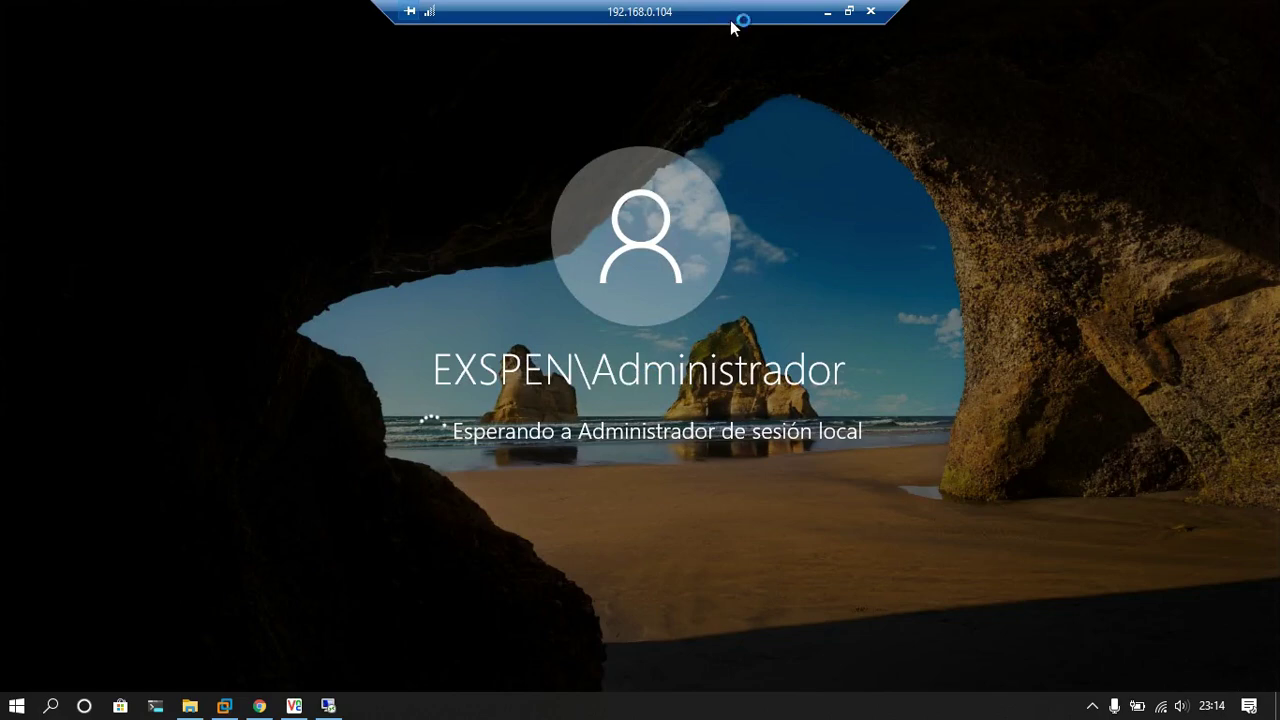
Step: Adjust the remote session window, hide it, and return to the Windows 7 VM viewer
click(849, 12)
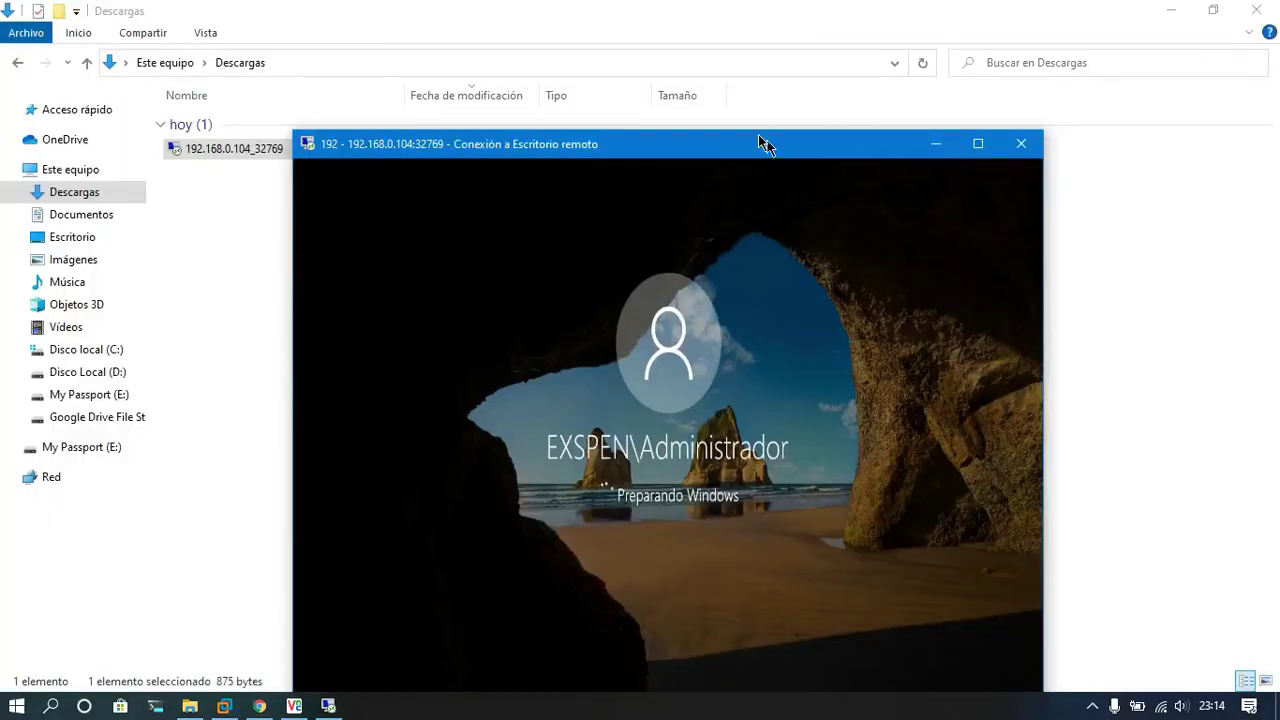
drag(766, 140, 726, 67)
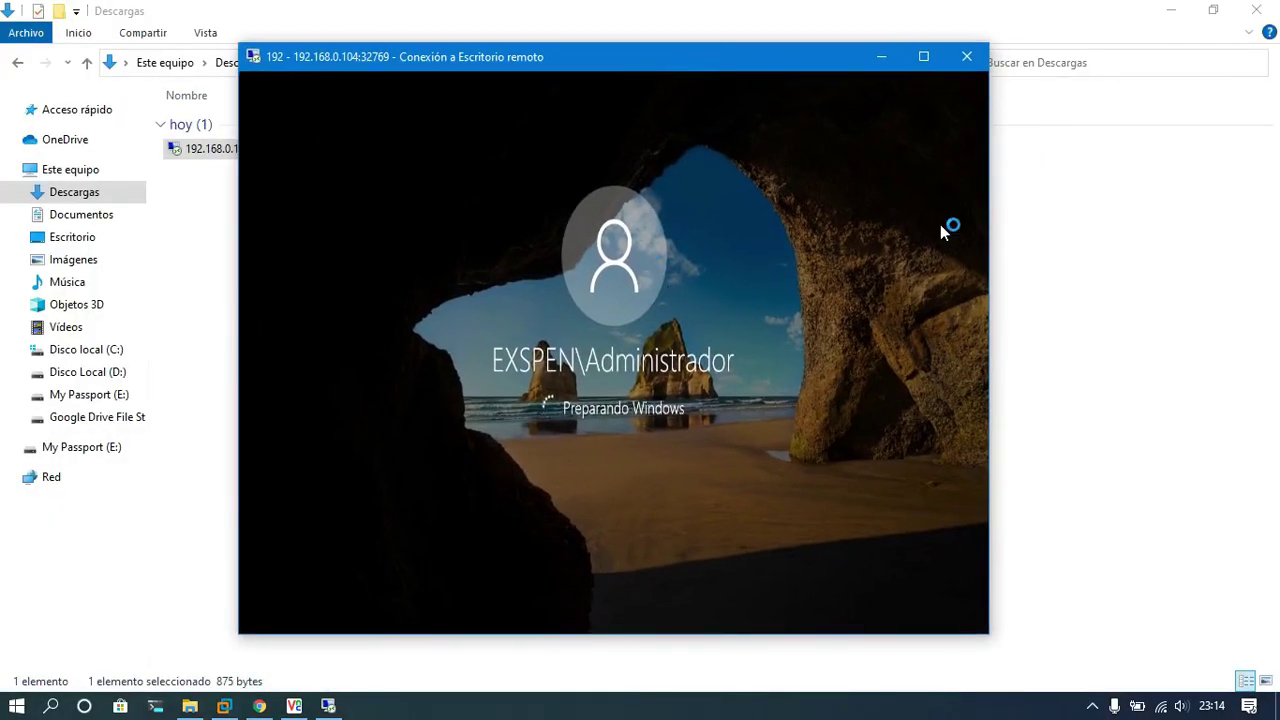
click(923, 57)
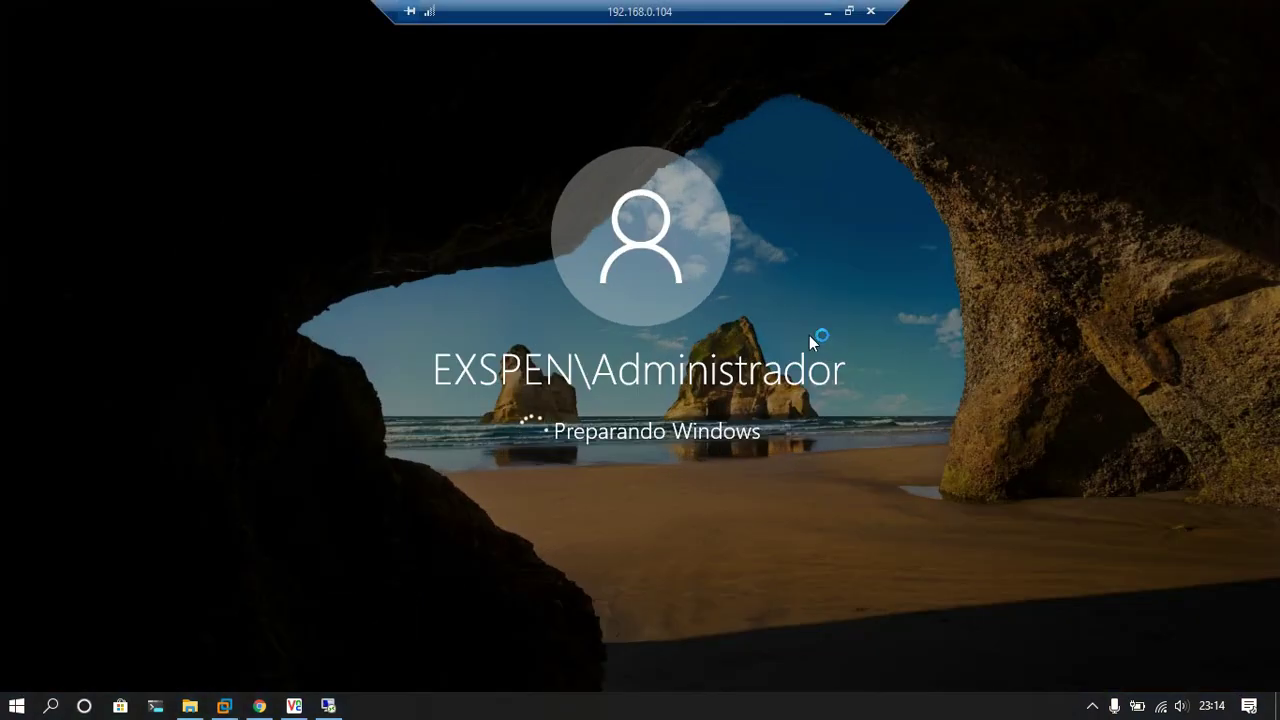
click(826, 14)
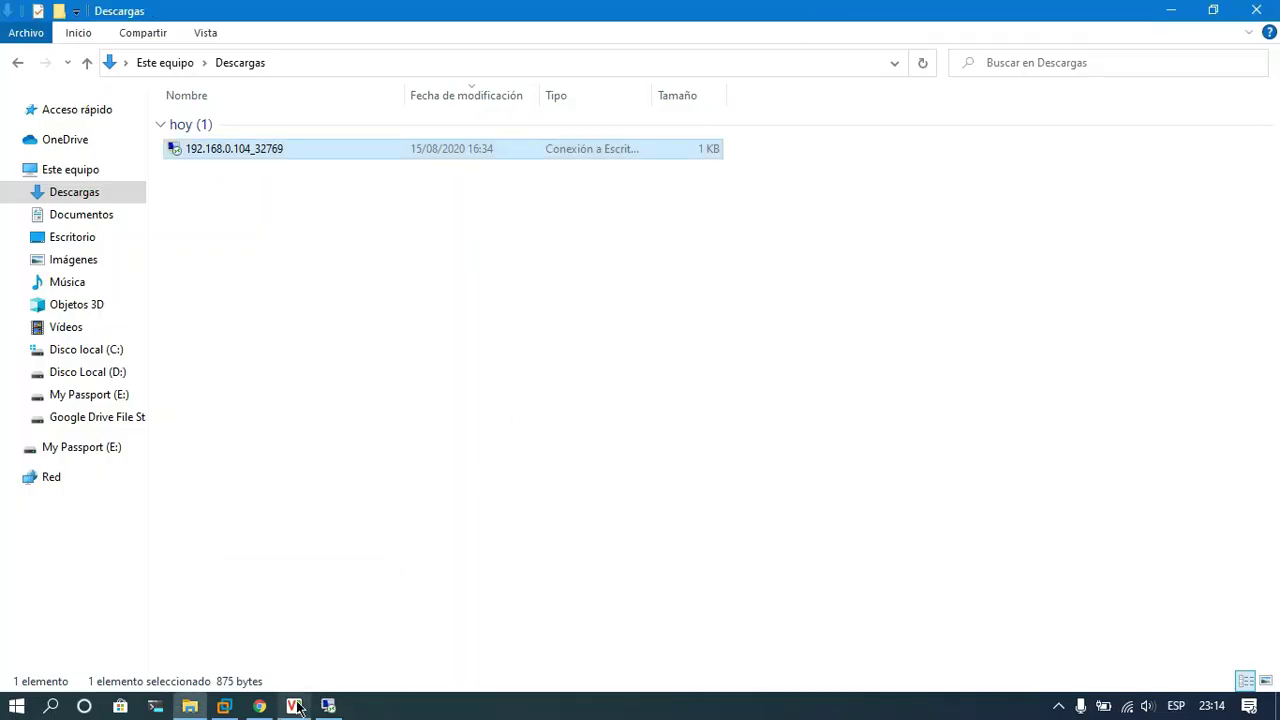
click(300, 662)
Step: Rerun ping exspen.com, now getting 4 of 4 replies from 192.168.10.10
key(Up)
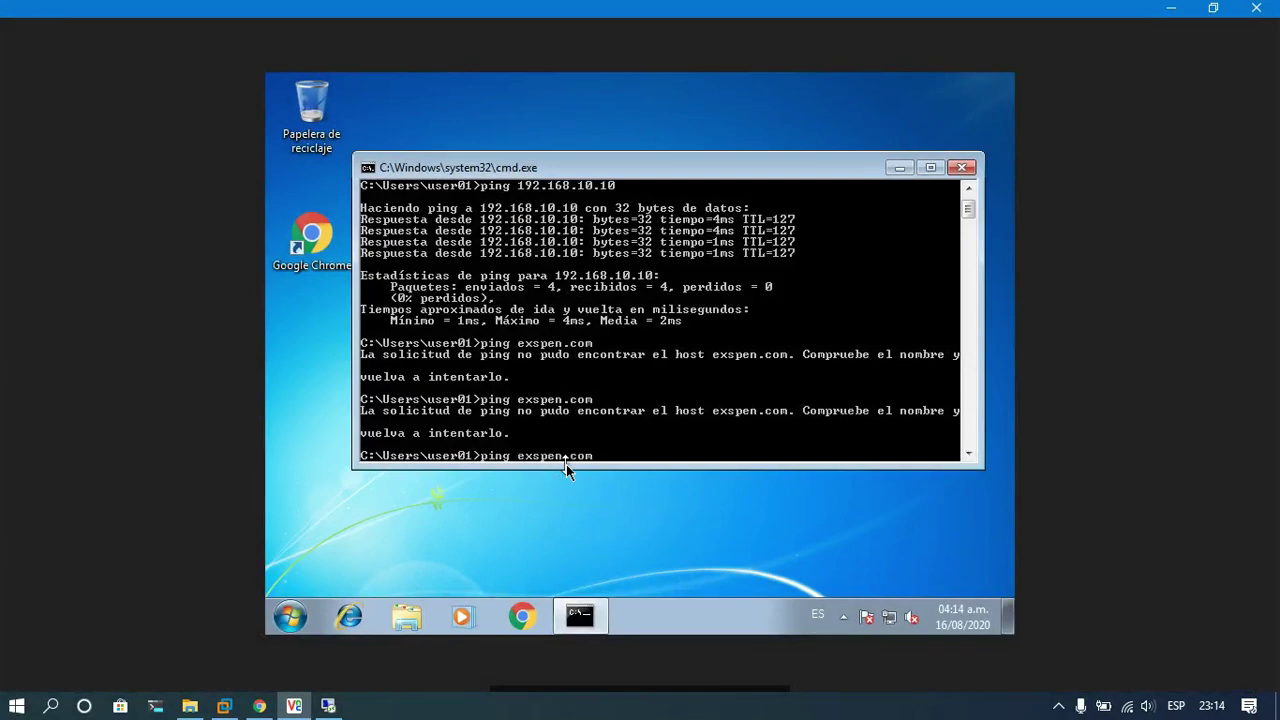
key(Return)
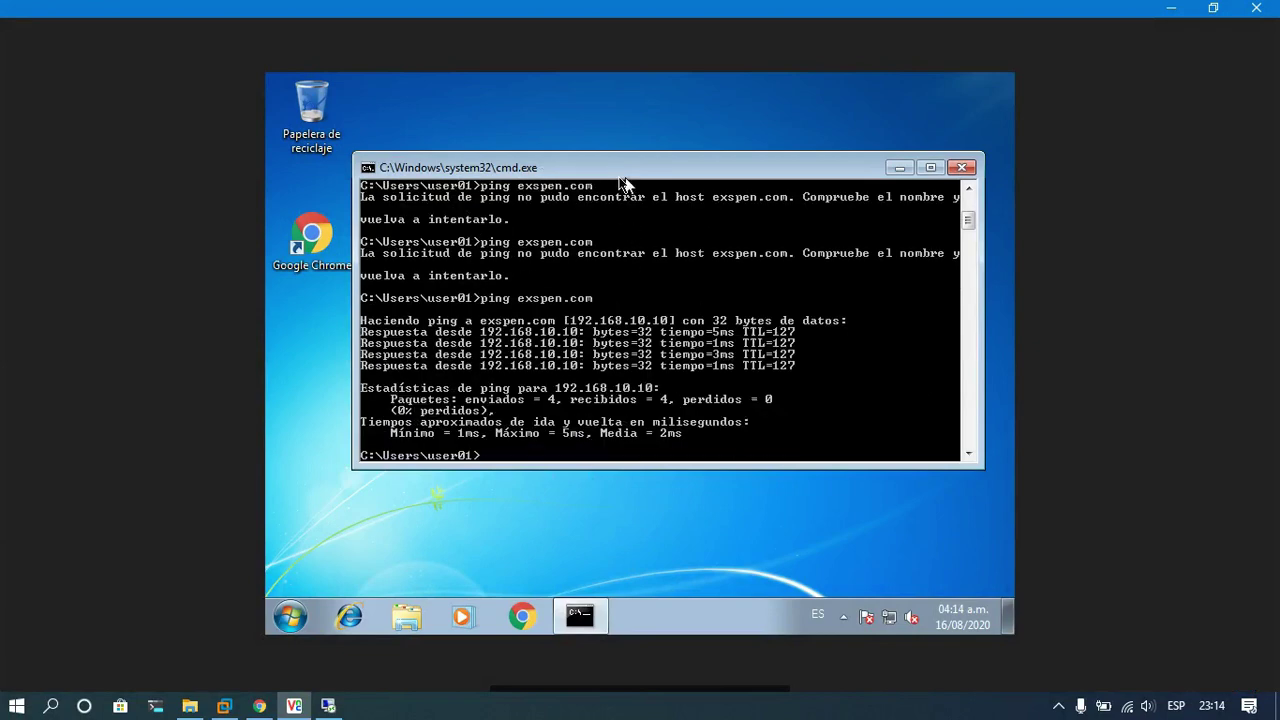
drag(620, 178, 613, 156)
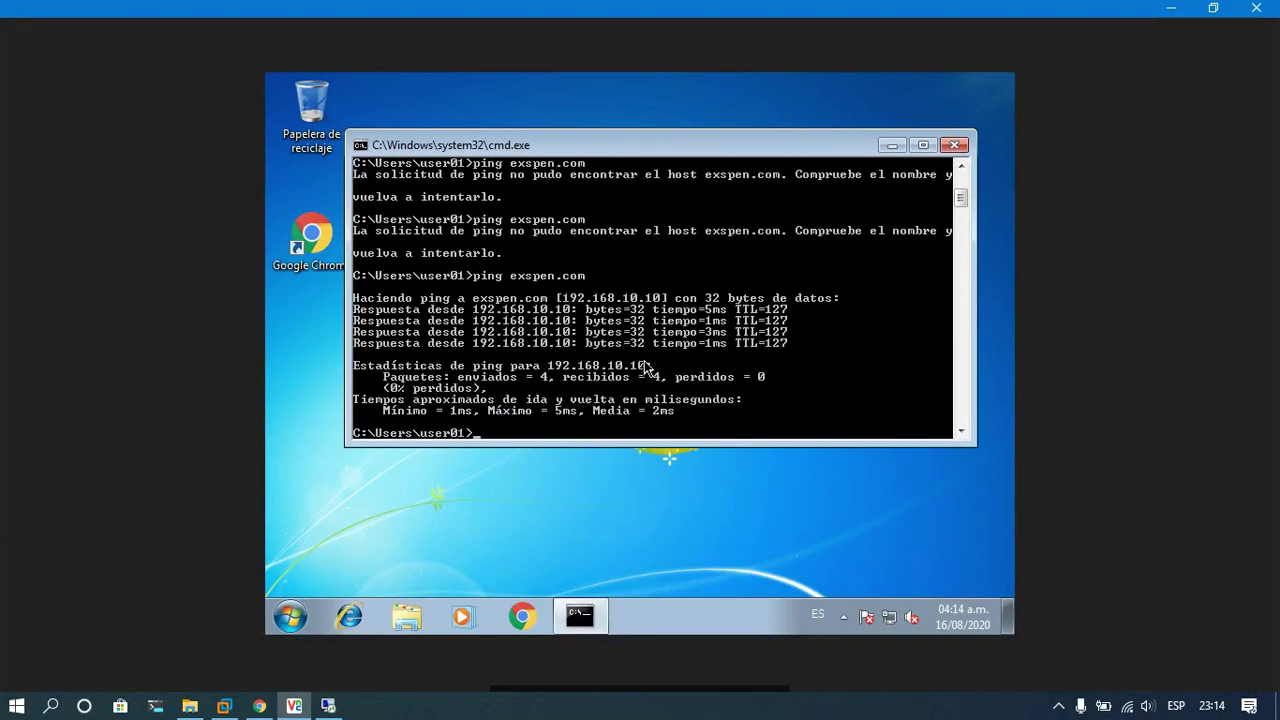
Step: Close Command Prompt and open the System properties of Equipo, showing computer name PC-01
click(958, 146)
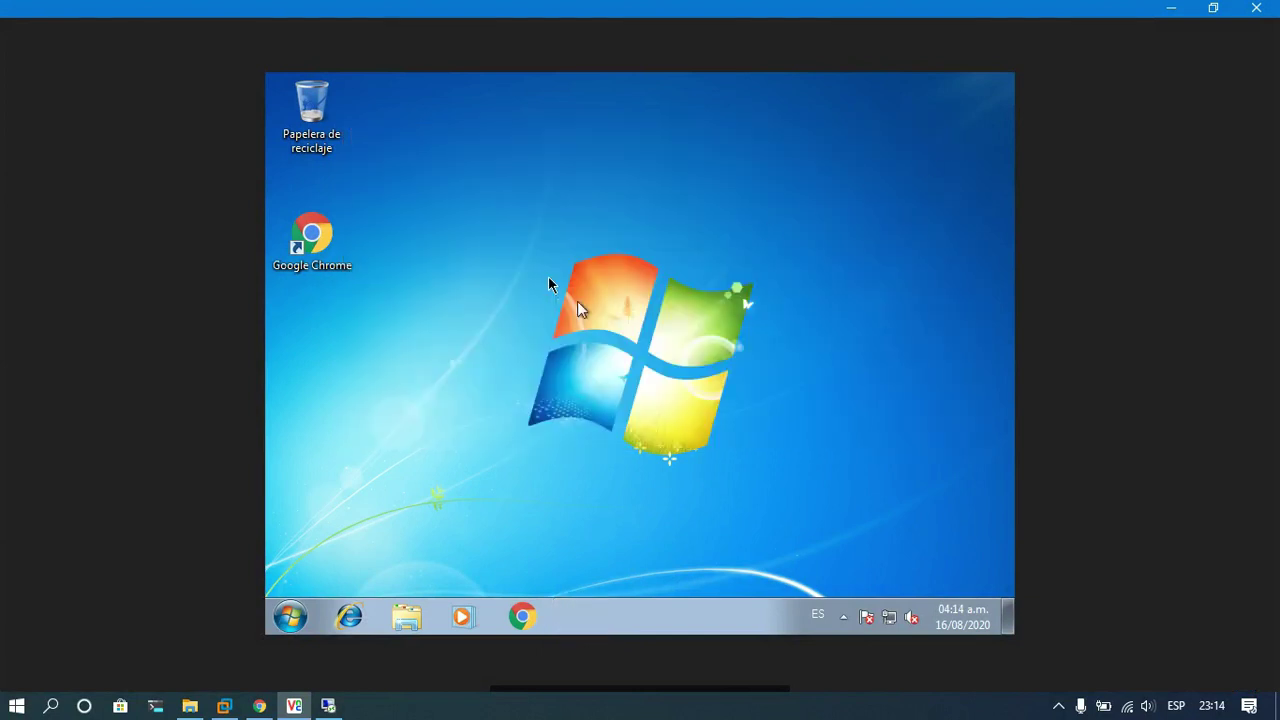
click(406, 616)
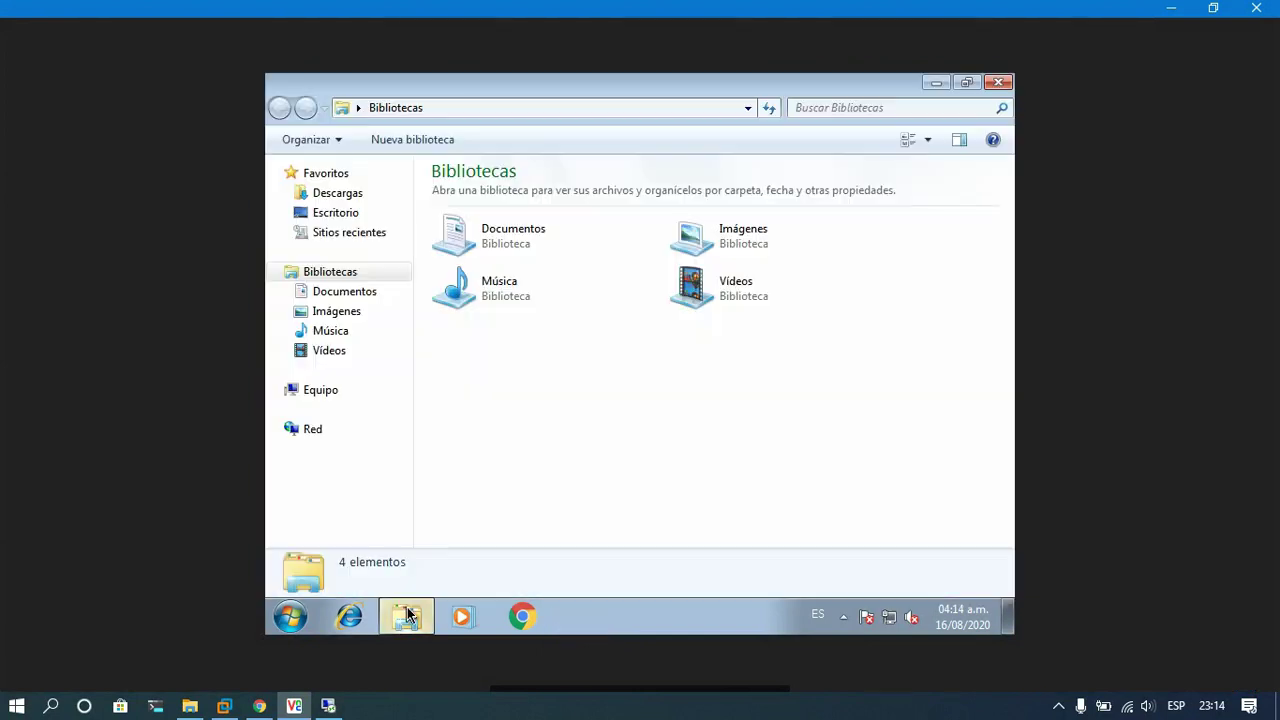
click(336, 395)
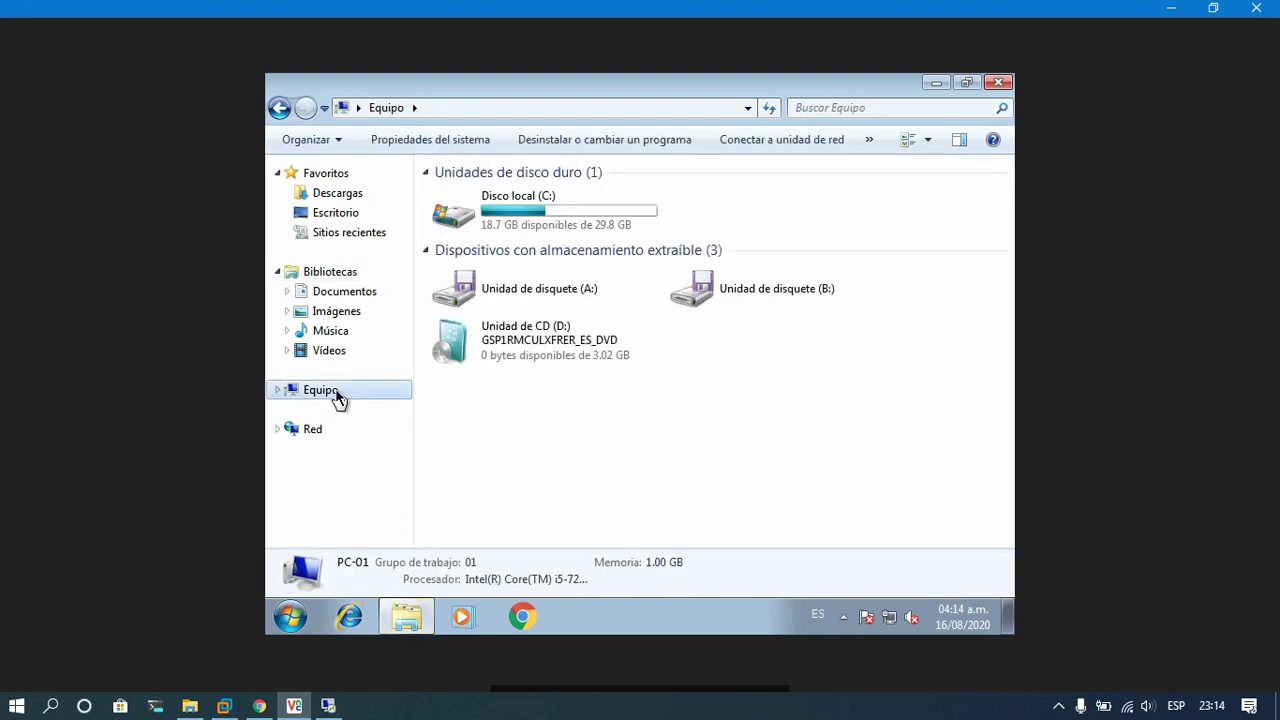
right_click(338, 398)
click(383, 376)
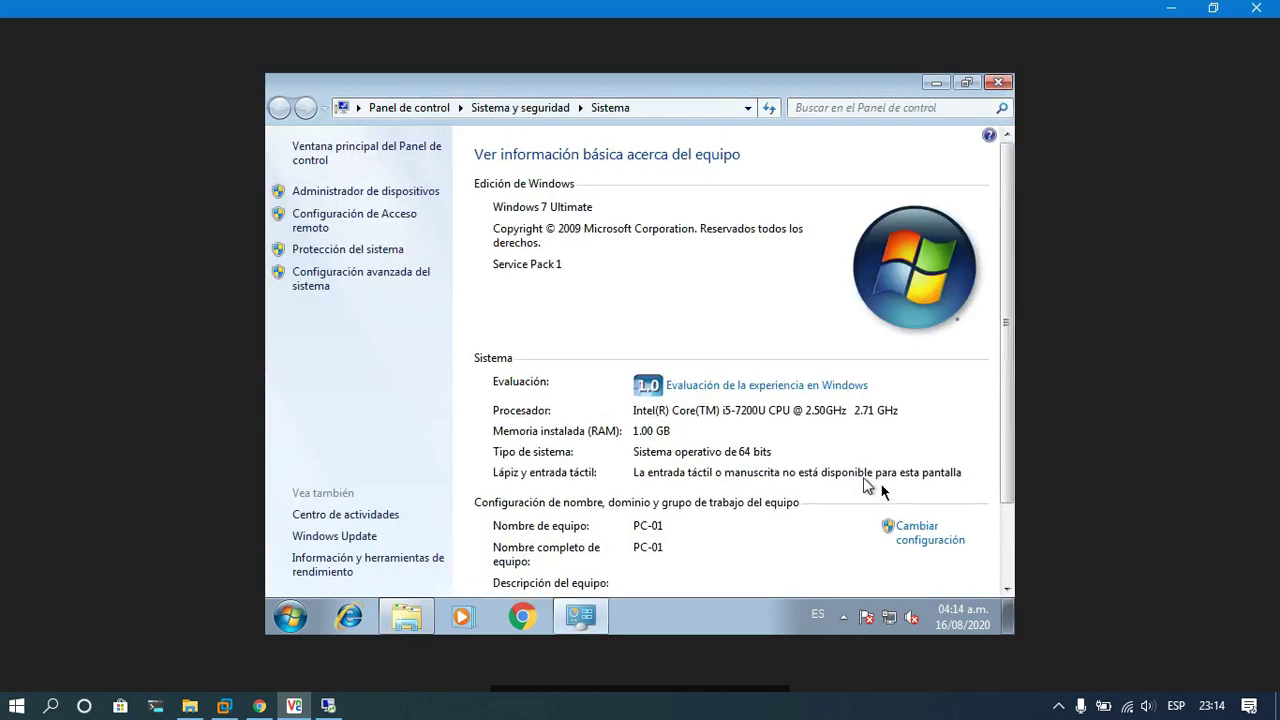
Step: Set PC-01 to be a member of the domain exspen.com
click(920, 534)
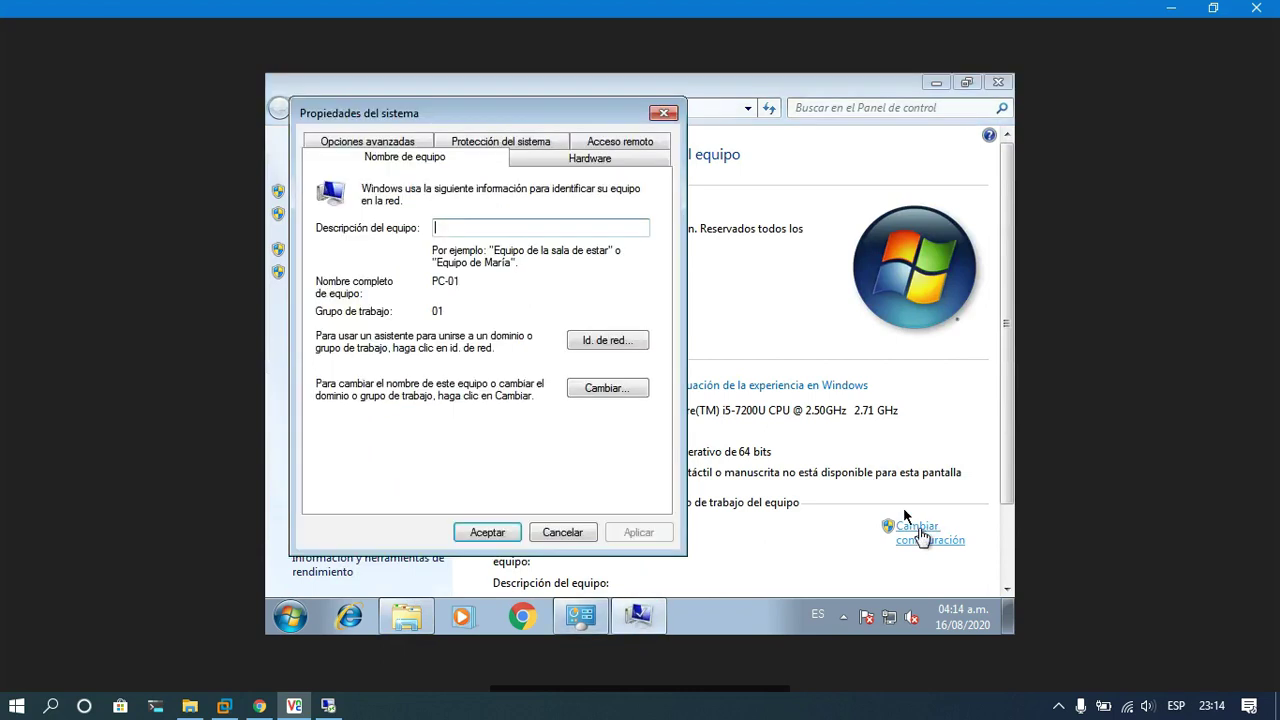
click(624, 391)
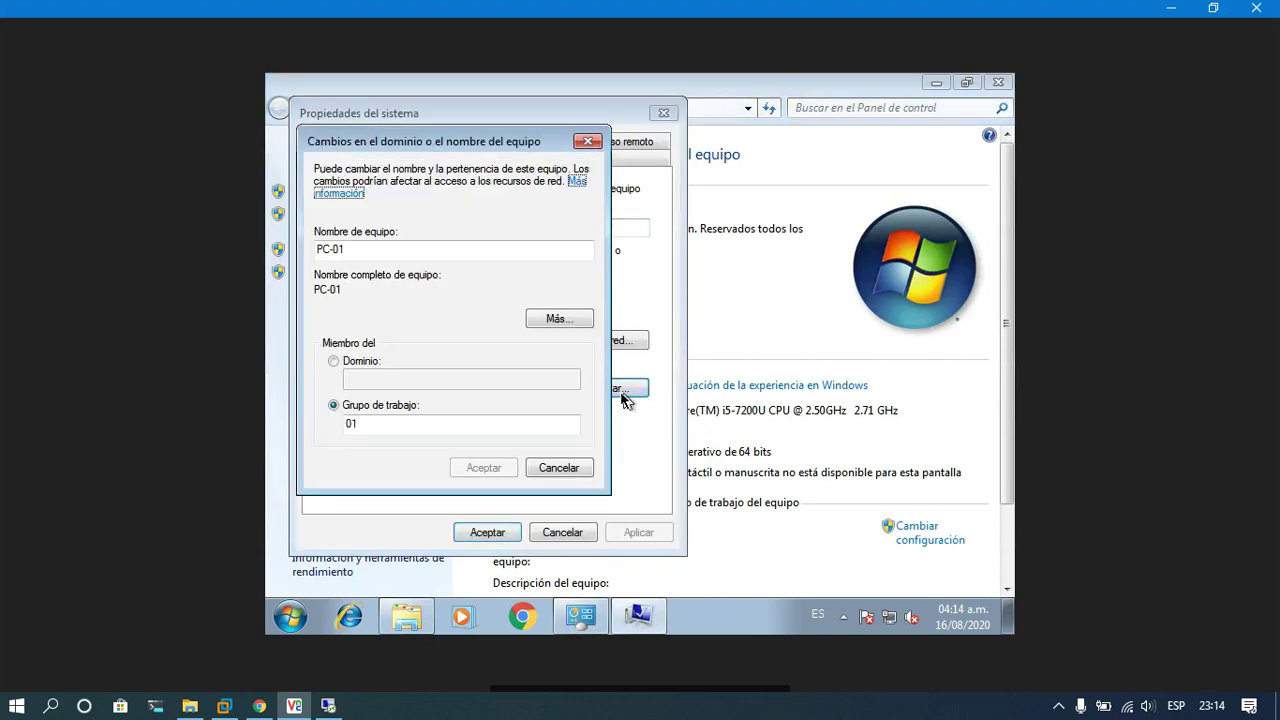
click(376, 362)
click(390, 380)
text(exspen.com)
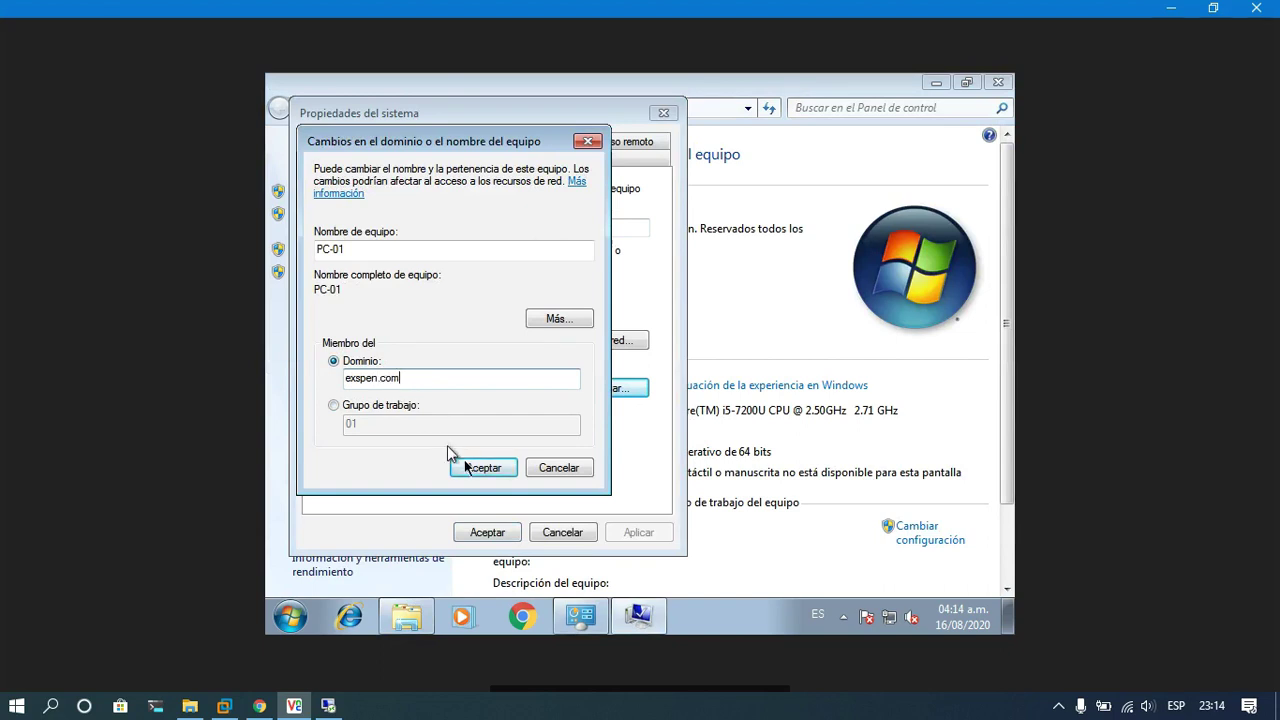
click(470, 465)
Step: Authenticate the domain join as Administrador with the domain admin password
drag(386, 183, 551, 195)
click(562, 307)
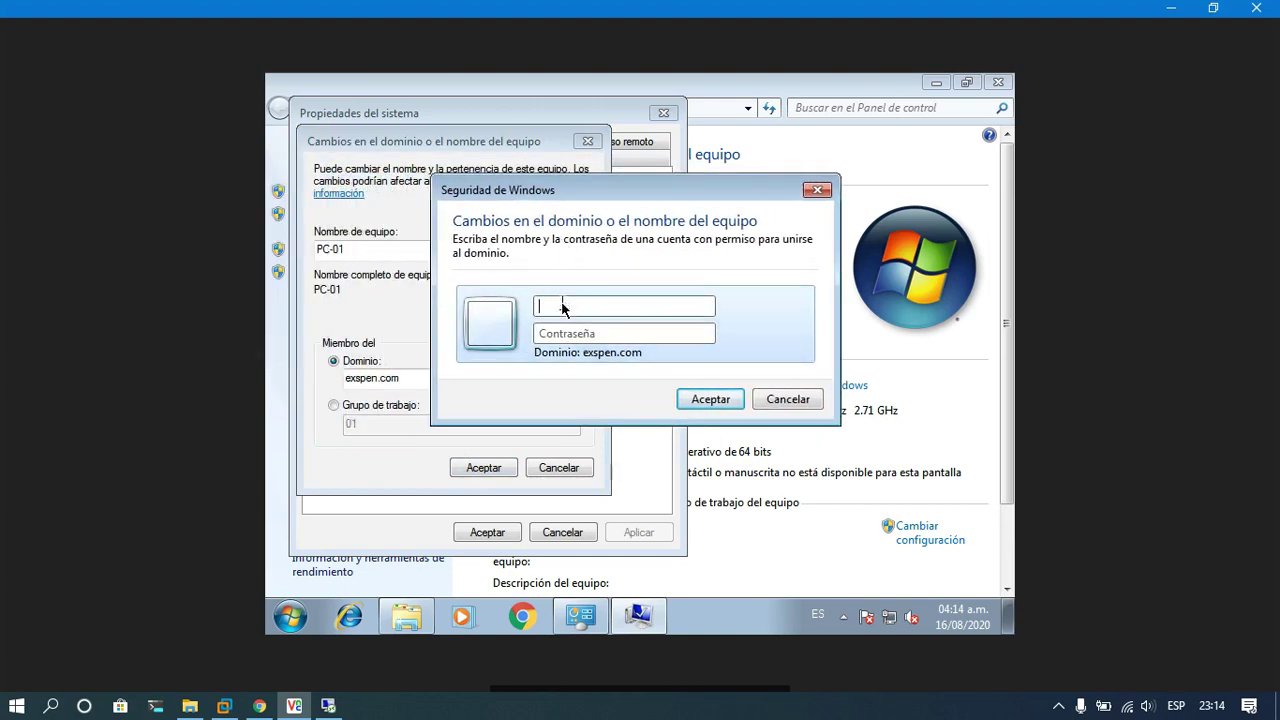
key(Caps_Lock)
text(A)
key(Caps_Lock)
text(dministrador)
click(558, 338)
text(••••••••)
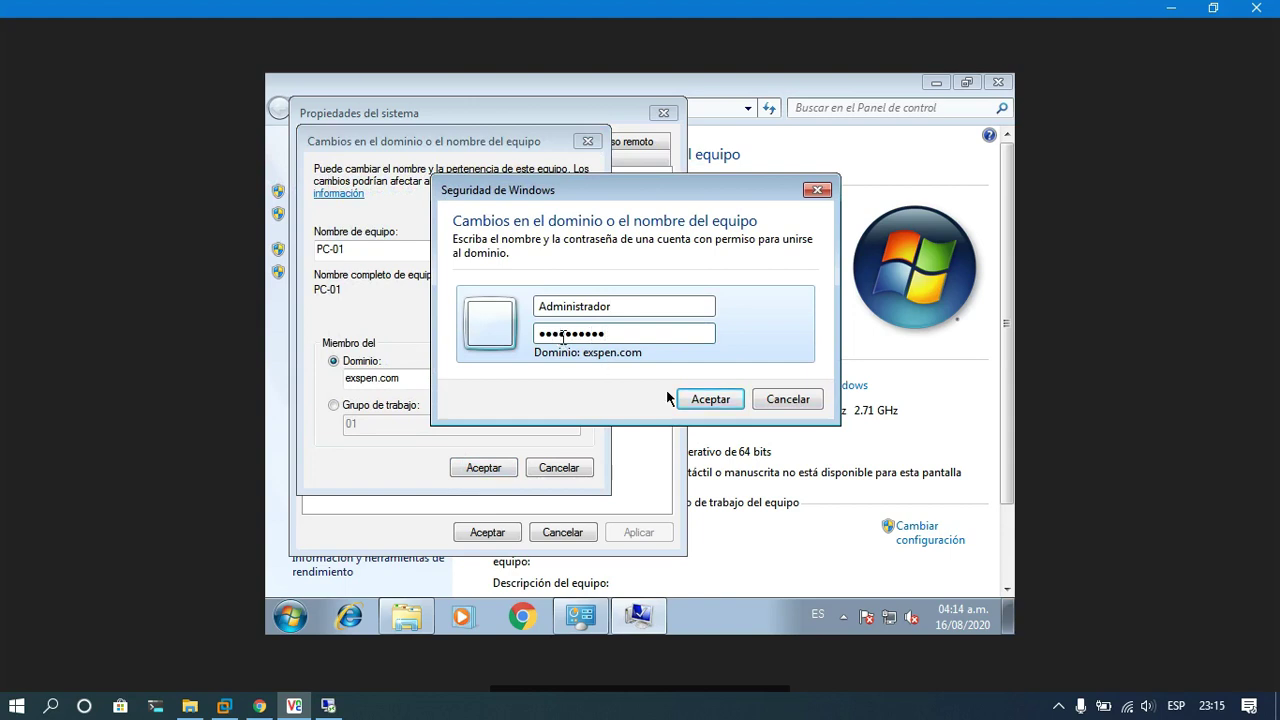
click(711, 401)
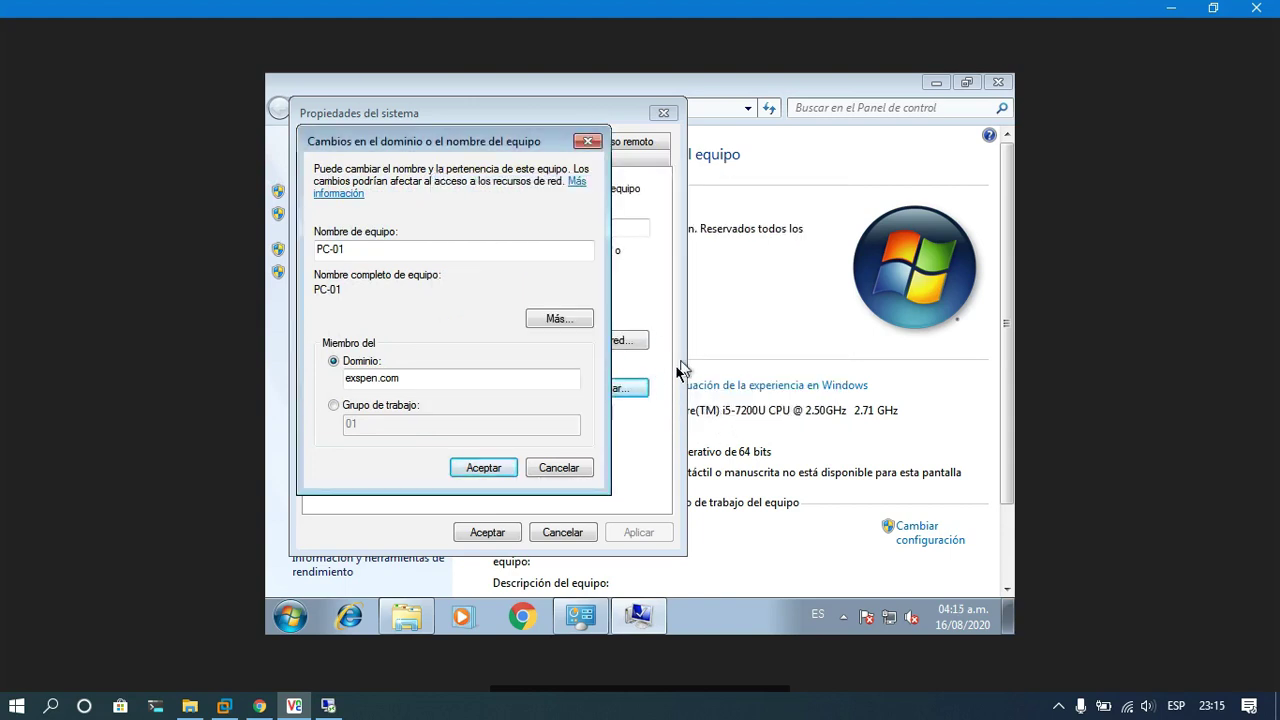
Step: Acknowledge the domain welcome message and close the System Properties dialogs
drag(600, 299, 570, 257)
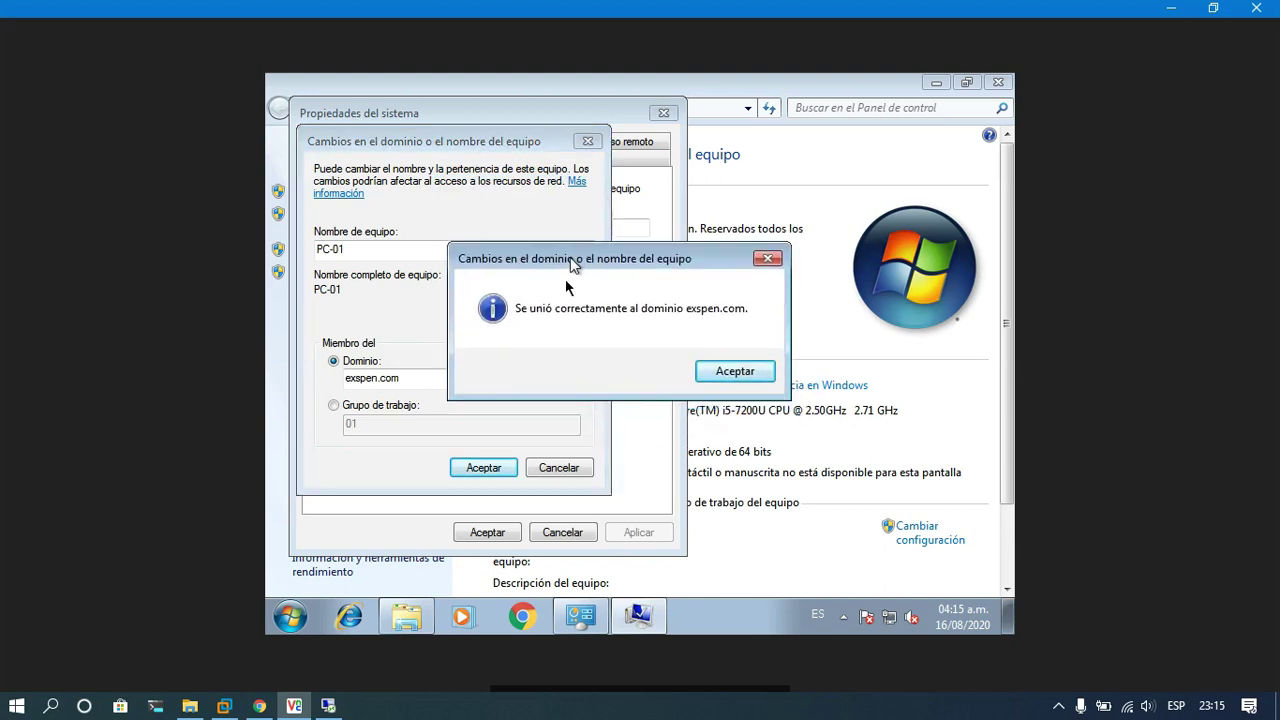
click(732, 373)
click(730, 372)
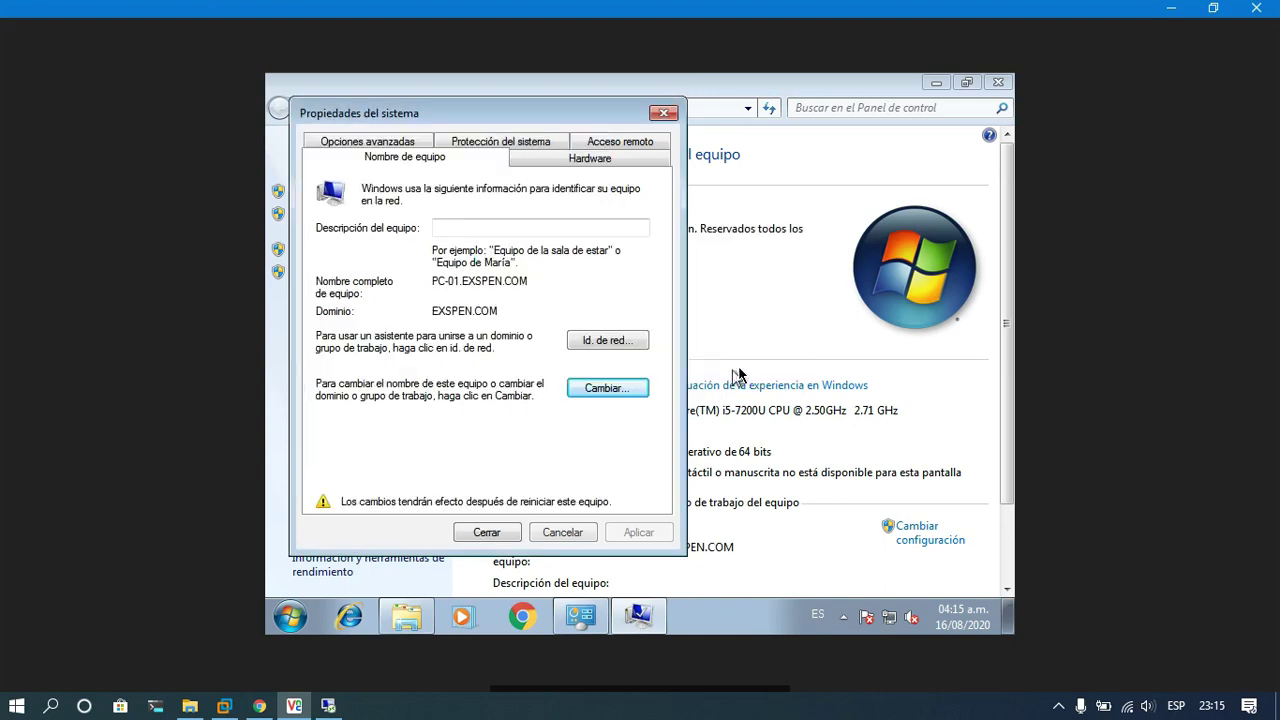
click(490, 532)
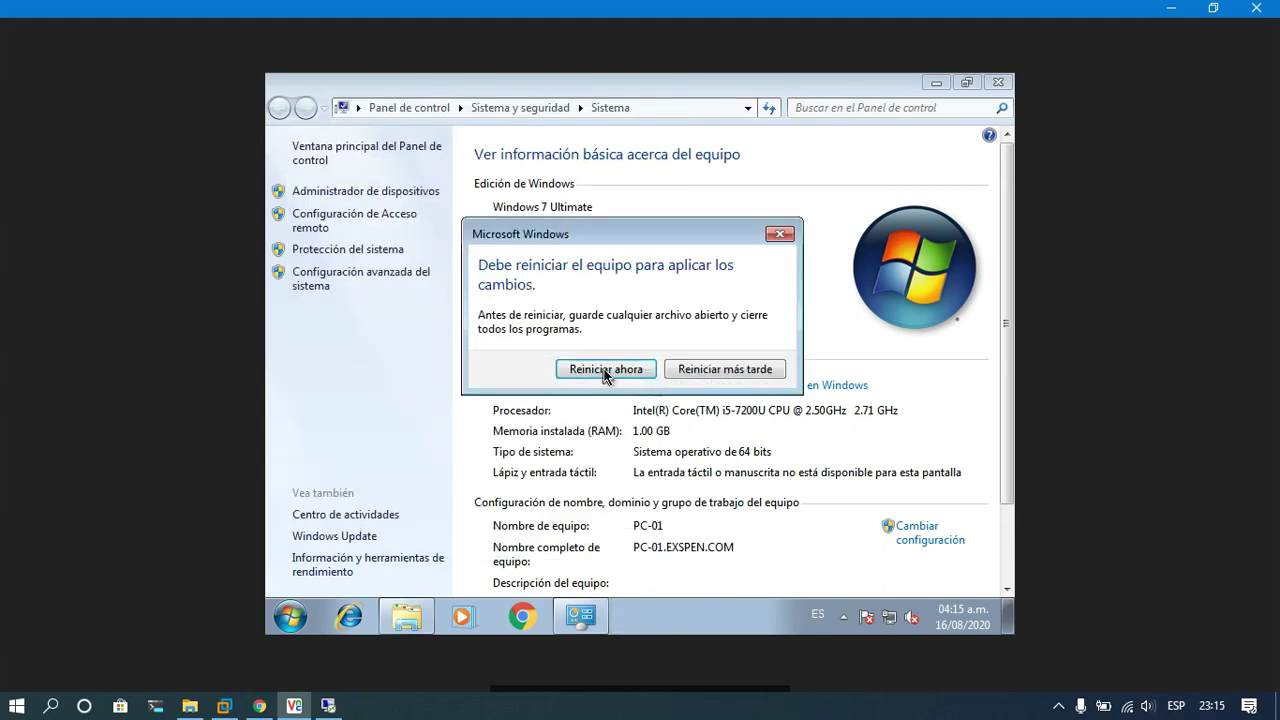
Step: Restart Windows 7 now to complete the domain join, then minimize the VM window
click(604, 377)
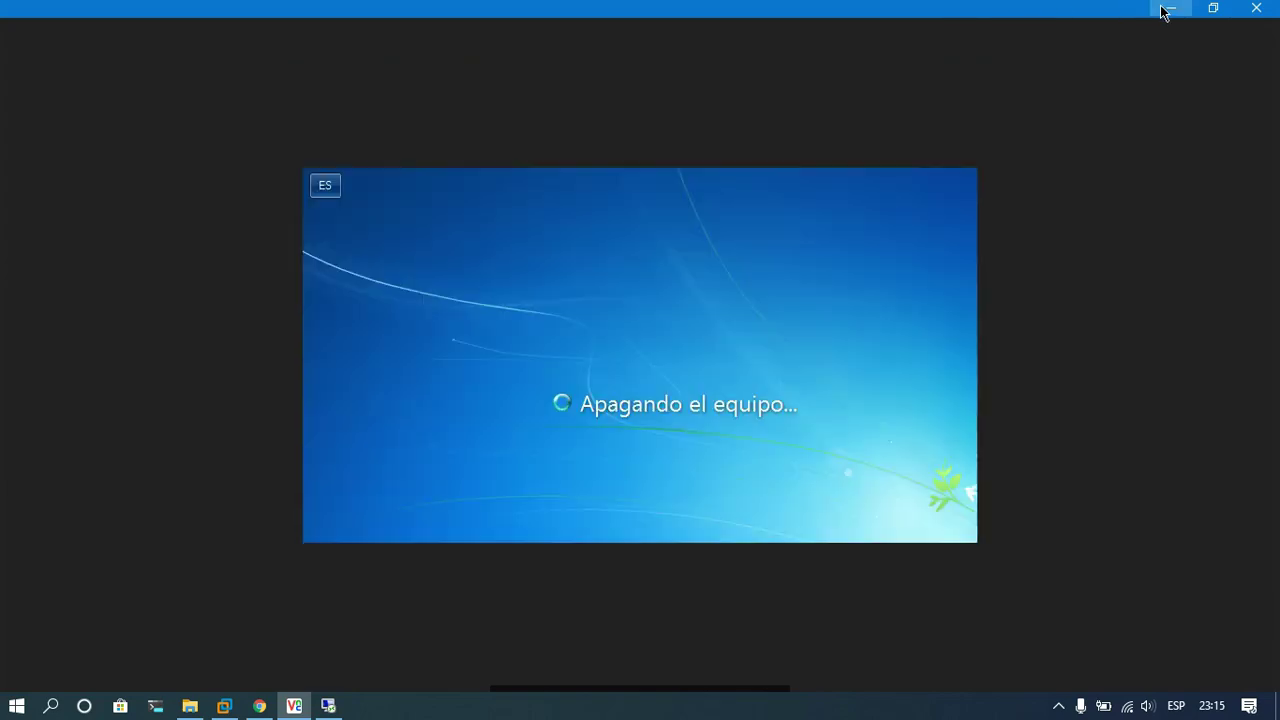
click(1164, 10)
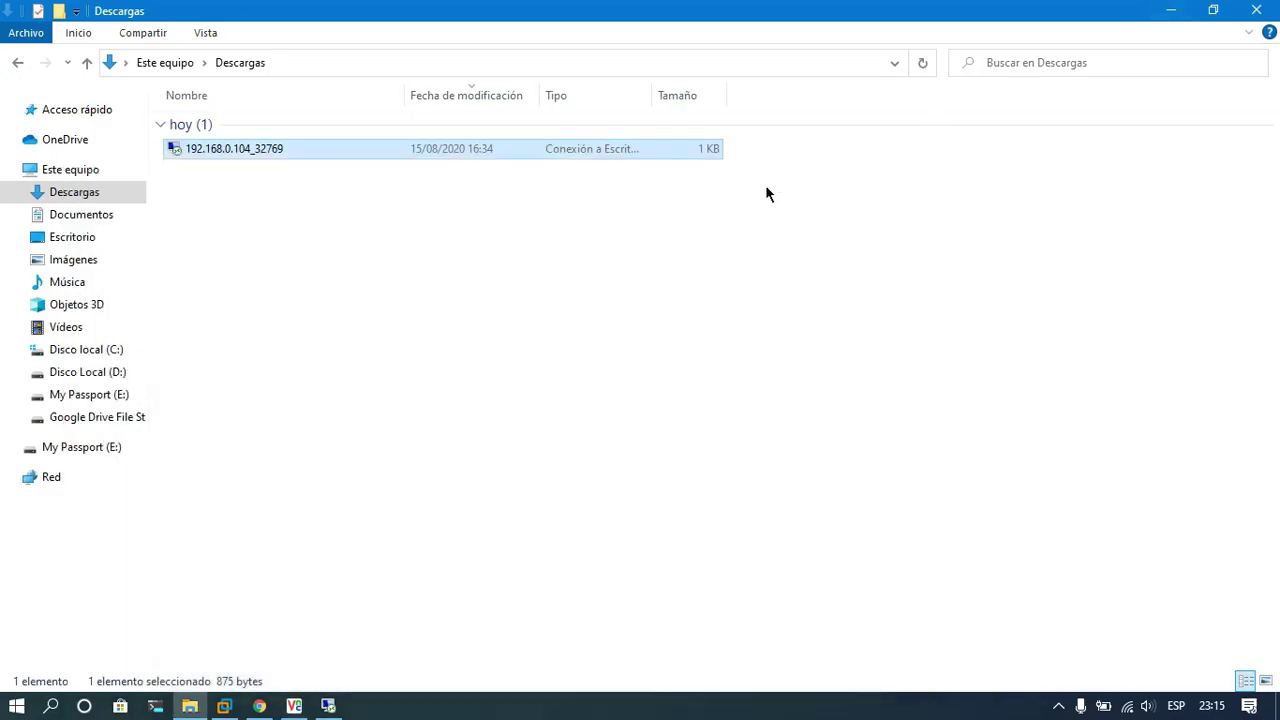
Step: Return to the Windows Server 2019 remote session and refresh its desktop
mouse_move(326, 704)
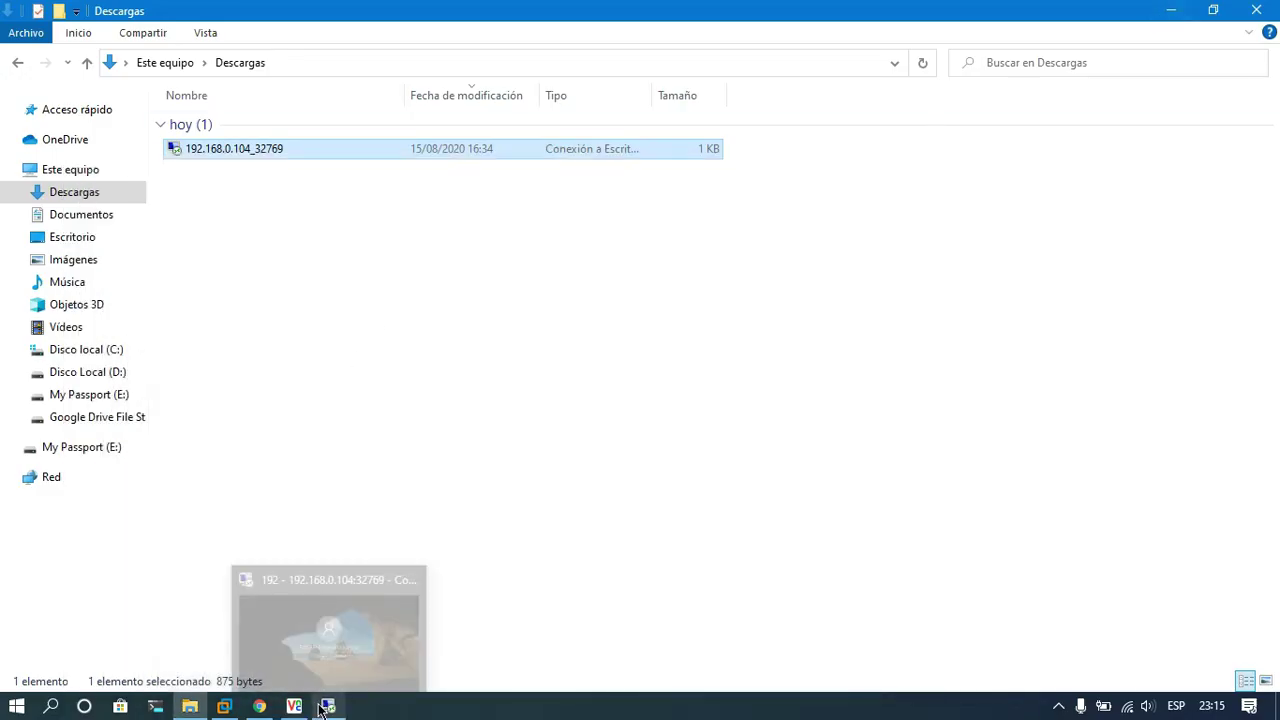
click(327, 621)
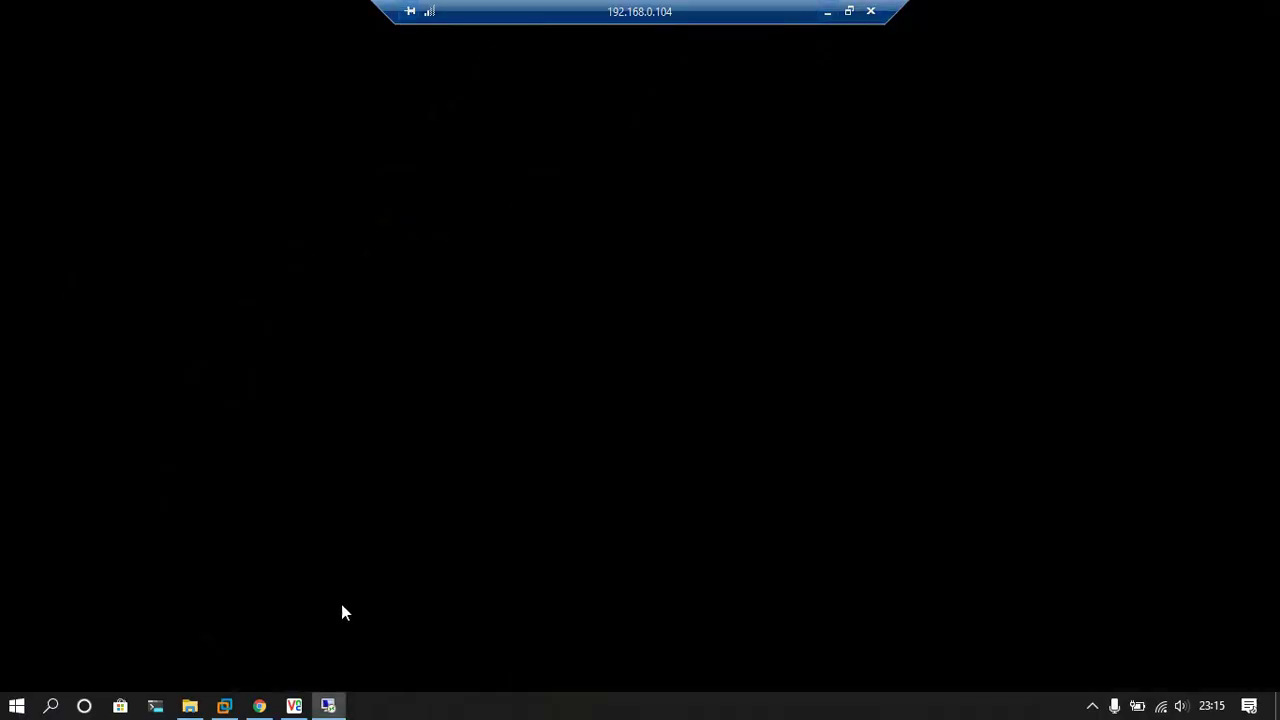
right_click(421, 380)
click(456, 435)
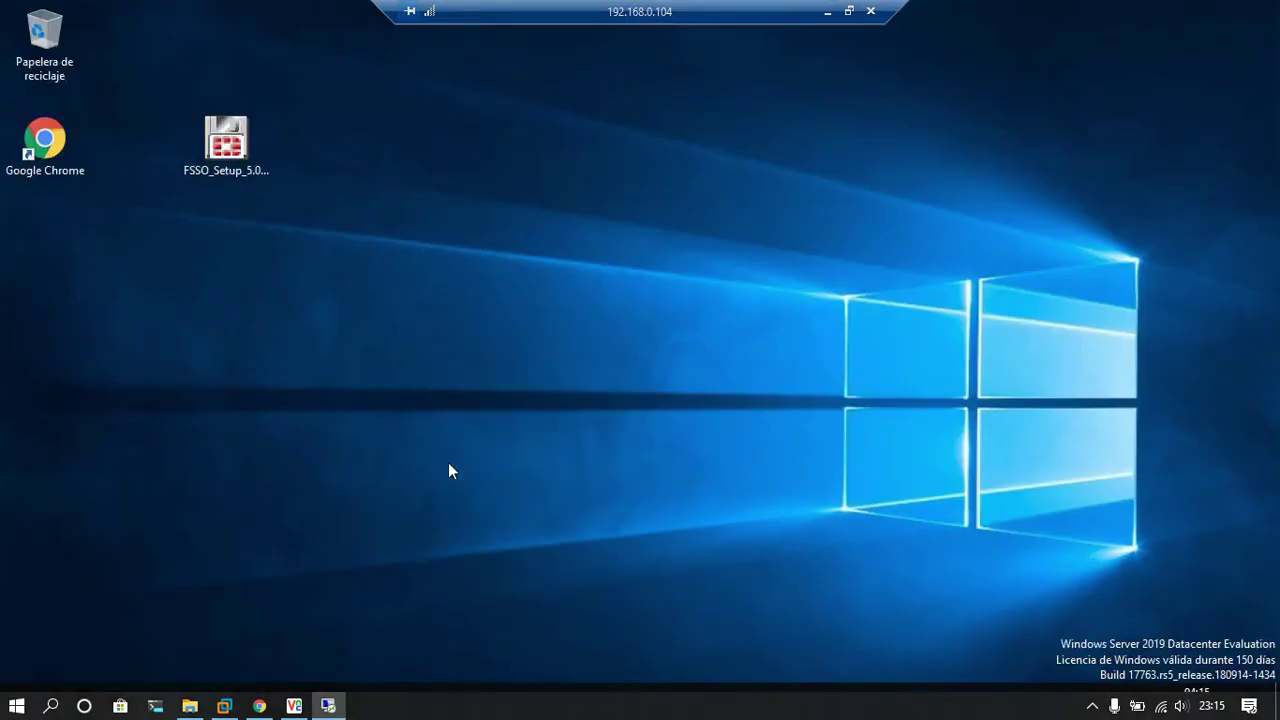
Step: Launch Server Manager from Start, then bring up Configure Fortinet Single Sign On Agent
click(17, 705)
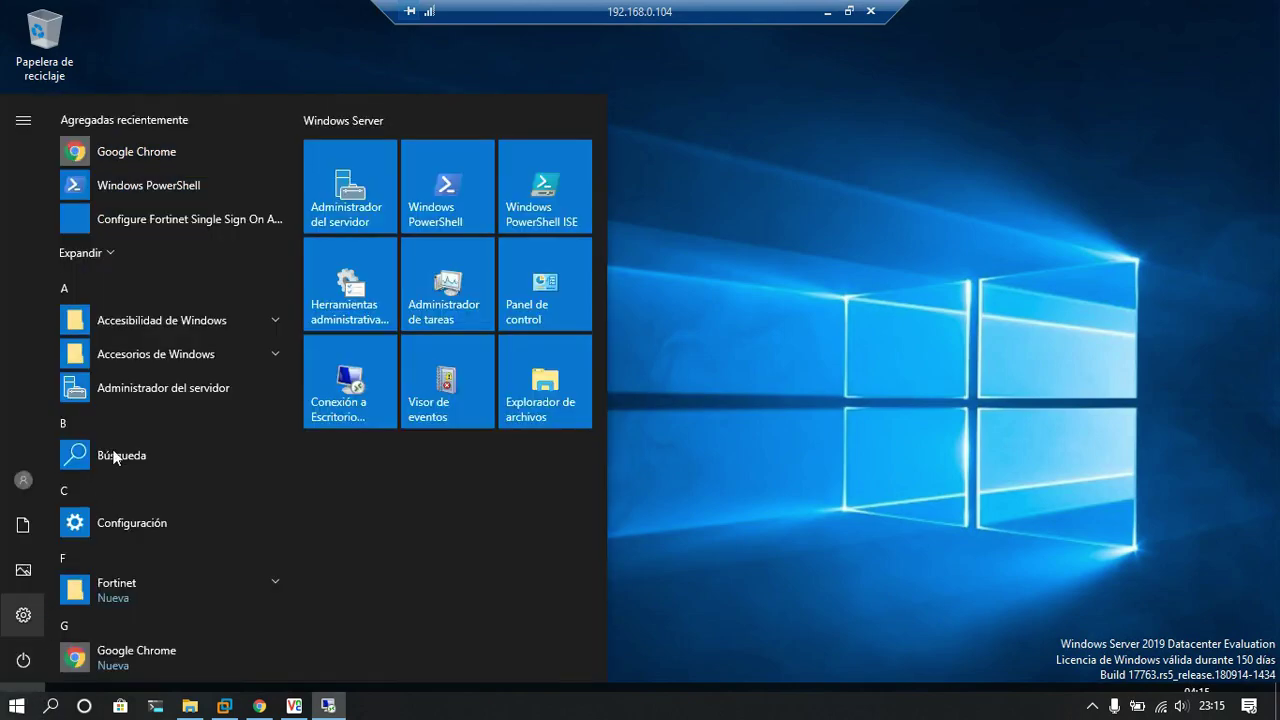
click(145, 393)
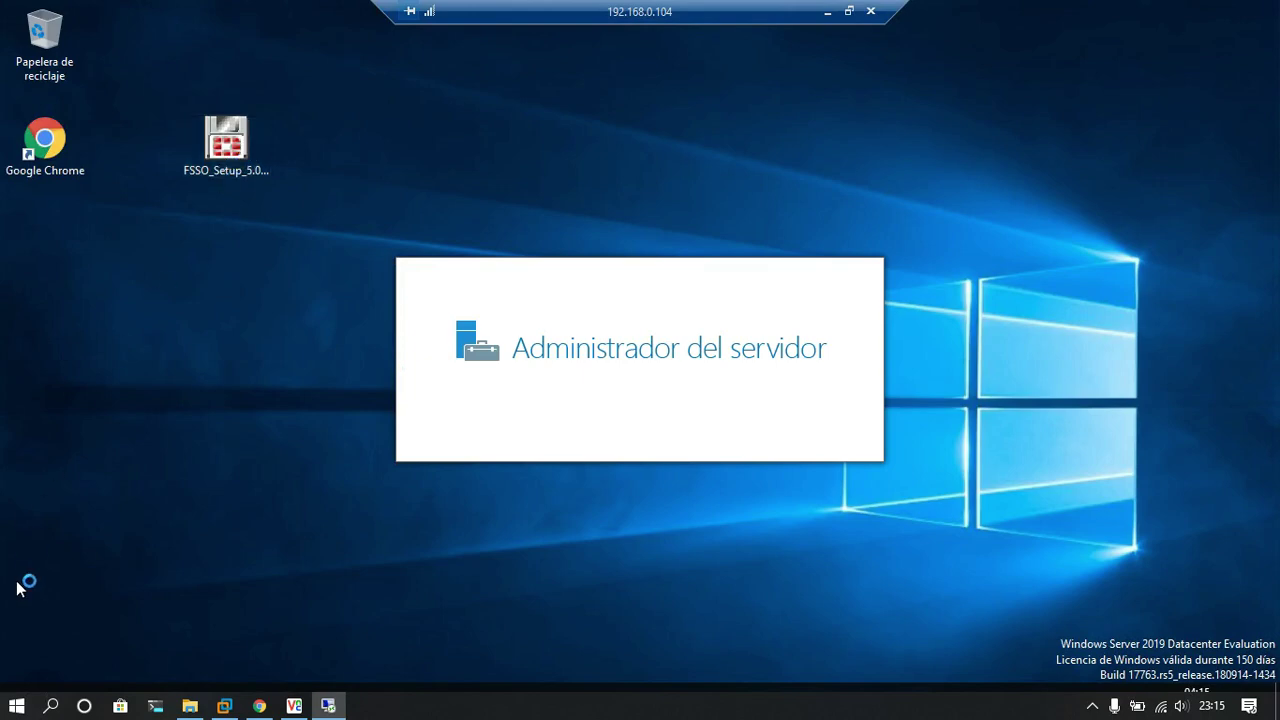
click(16, 703)
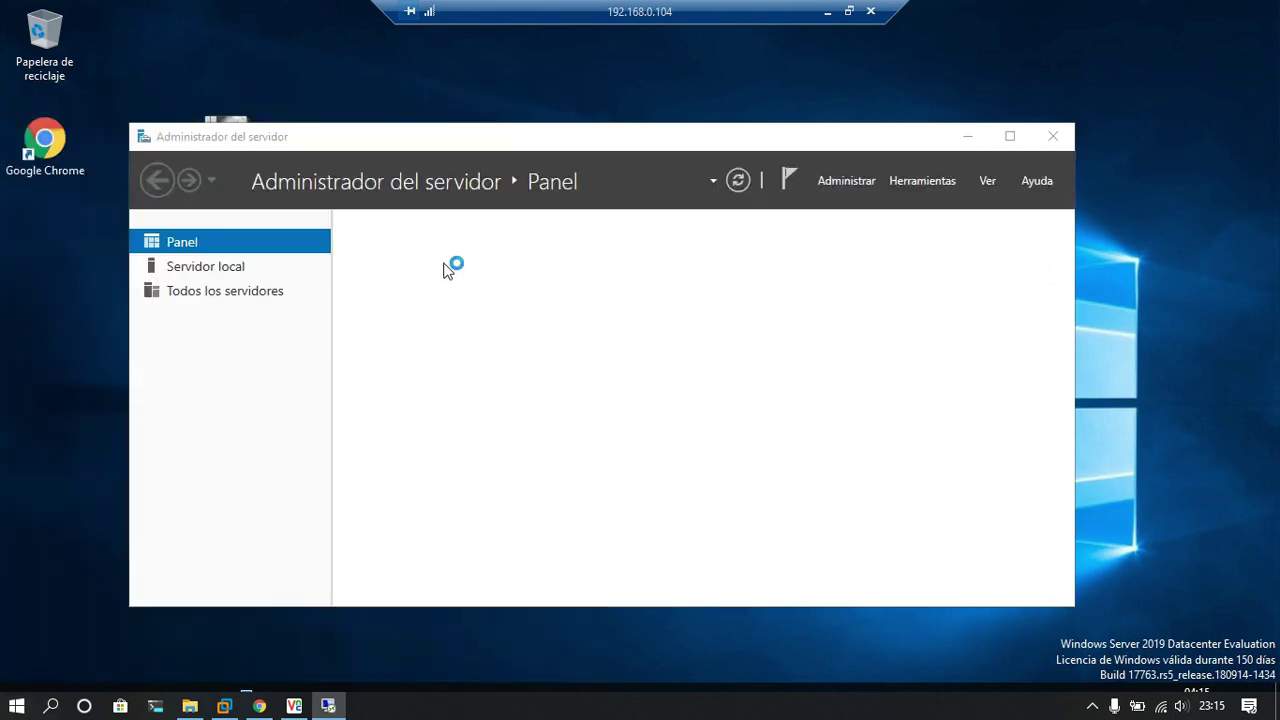
click(967, 138)
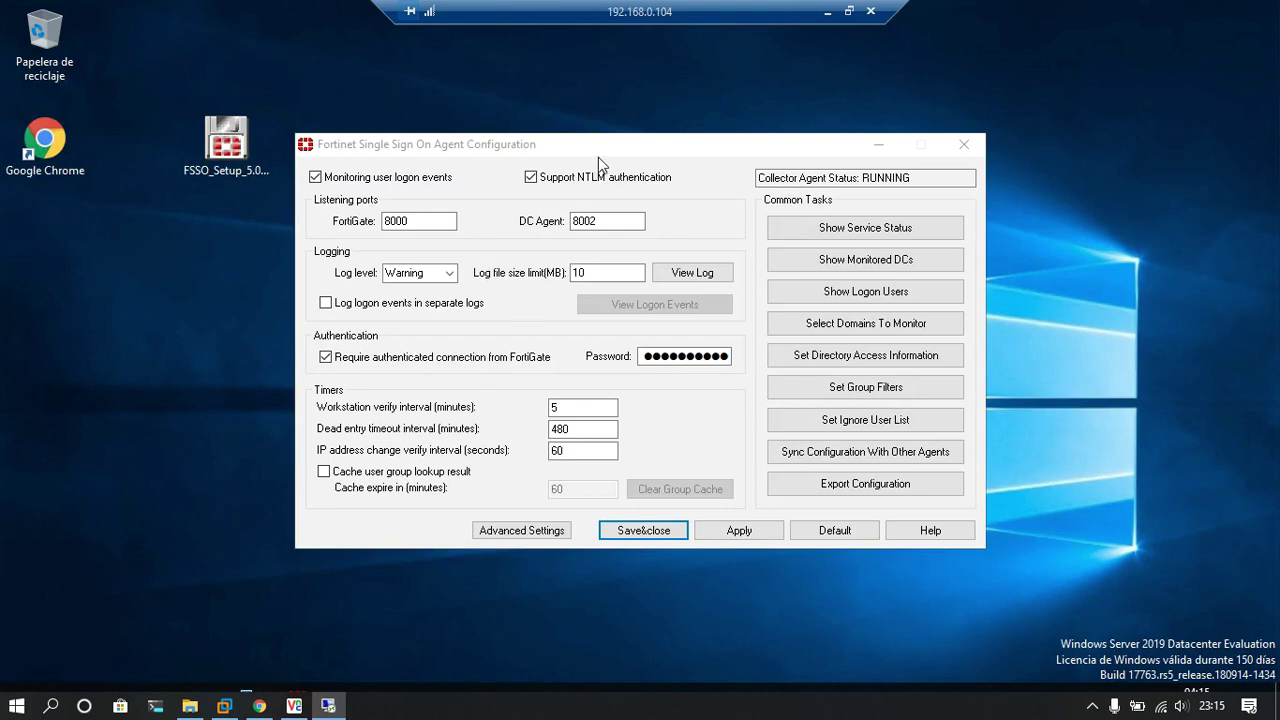
Step: Replace the FortiGate connection password in the agent configuration and apply it
drag(603, 153, 597, 137)
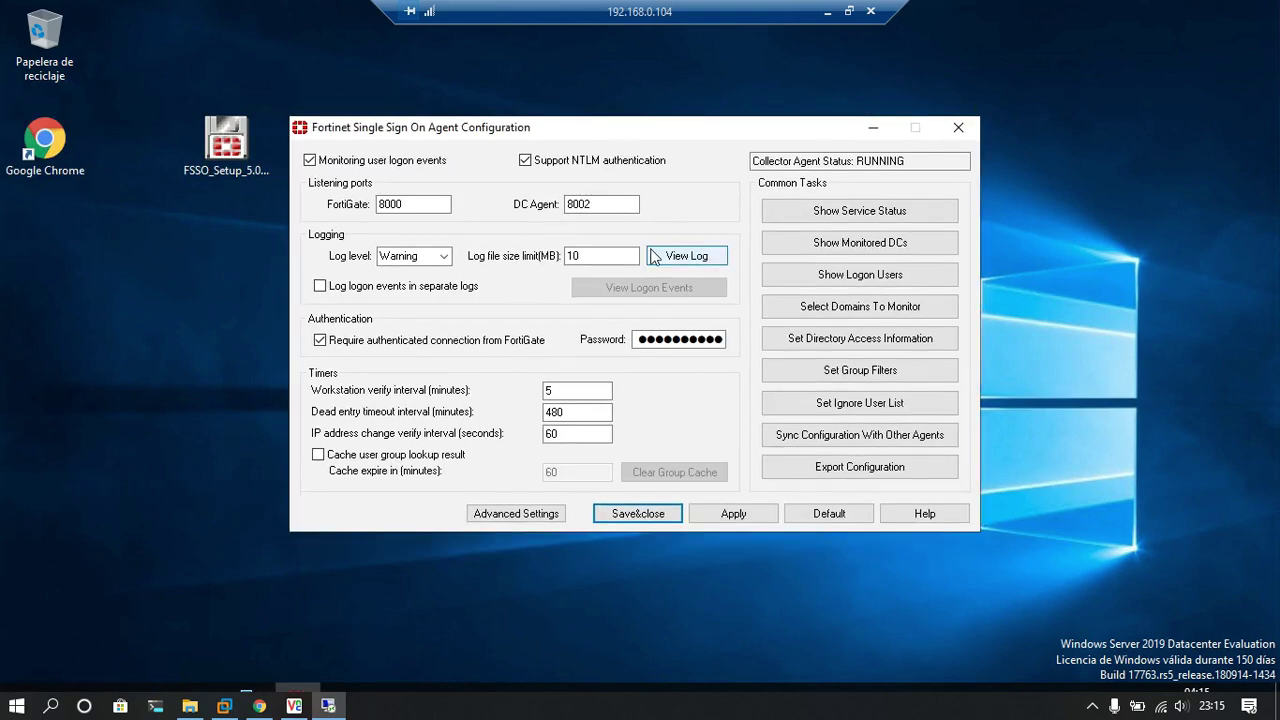
double_click(680, 340)
key(BackSpace)
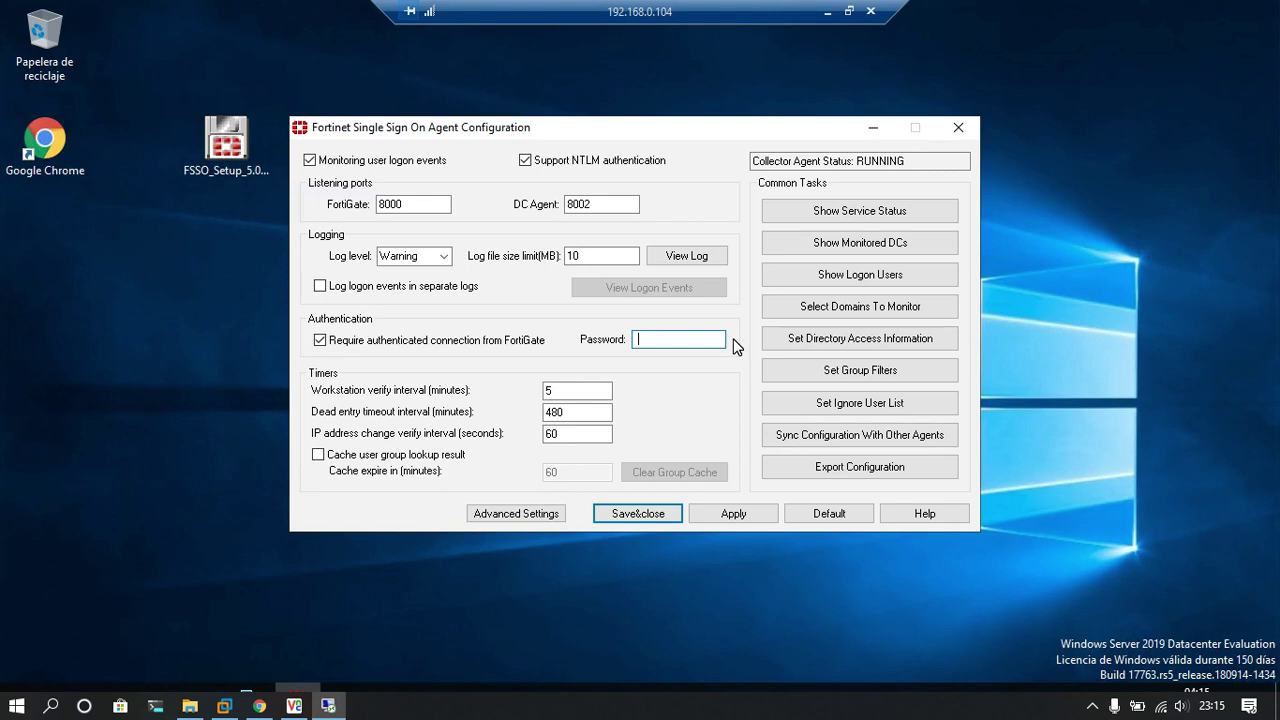
key(Caps_Lock)
text(*********)
click(727, 513)
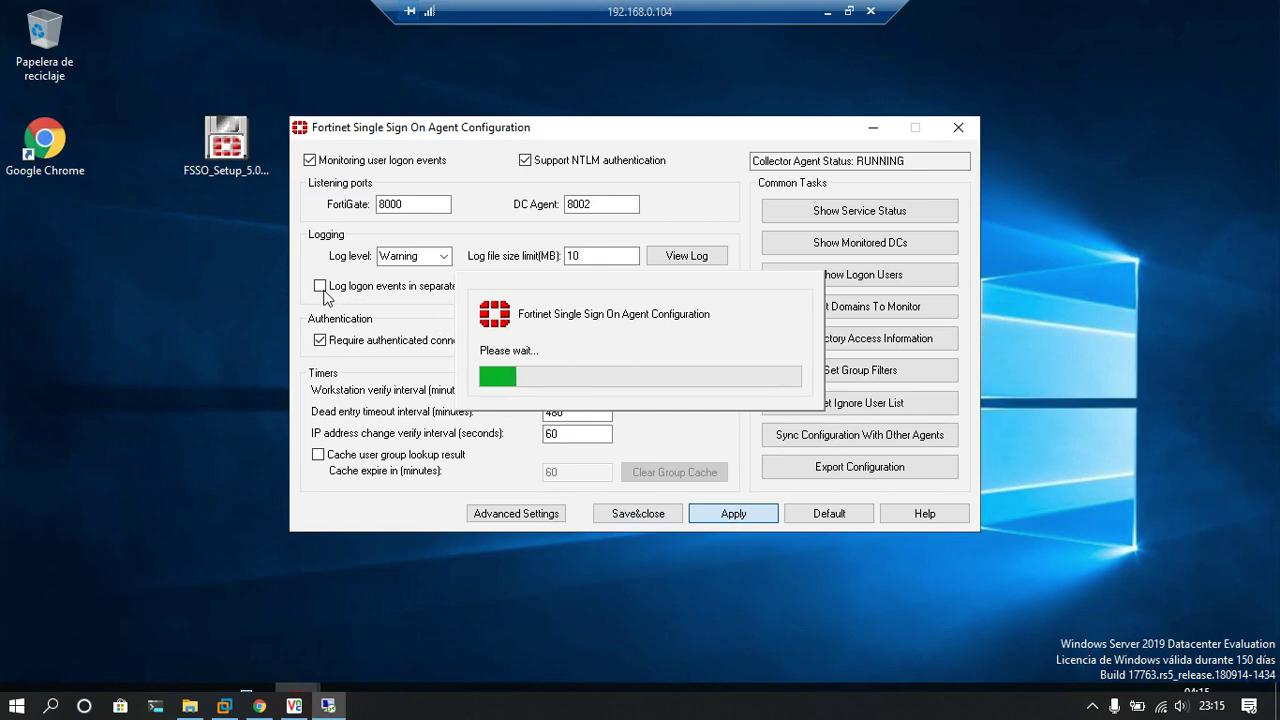
Step: Enable logging logon events in separate logs, apply, and minimize the remote session
click(321, 288)
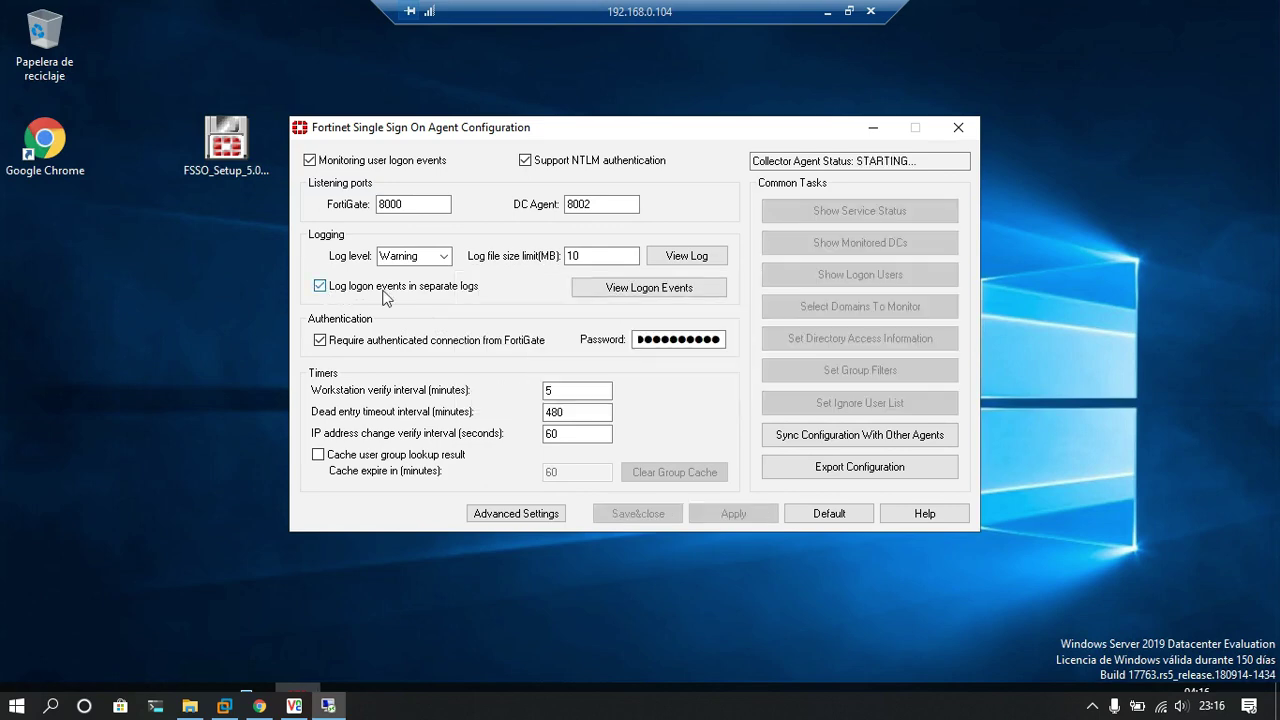
click(719, 514)
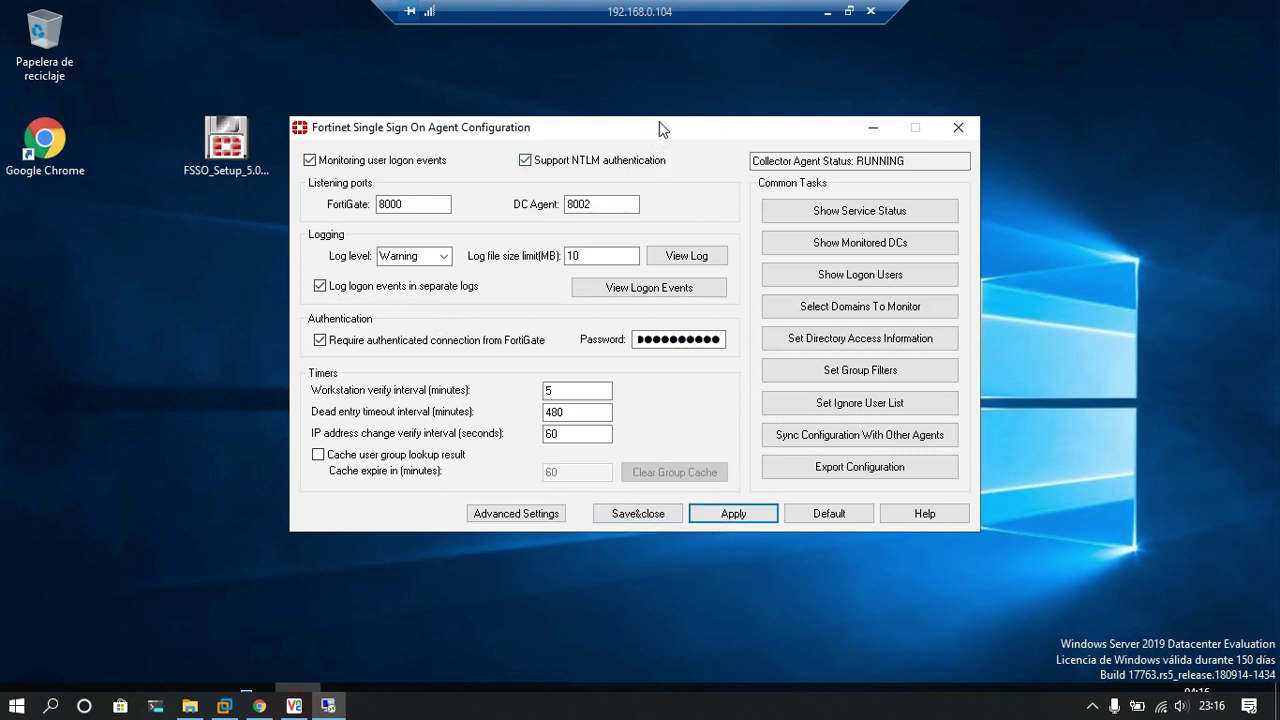
click(827, 14)
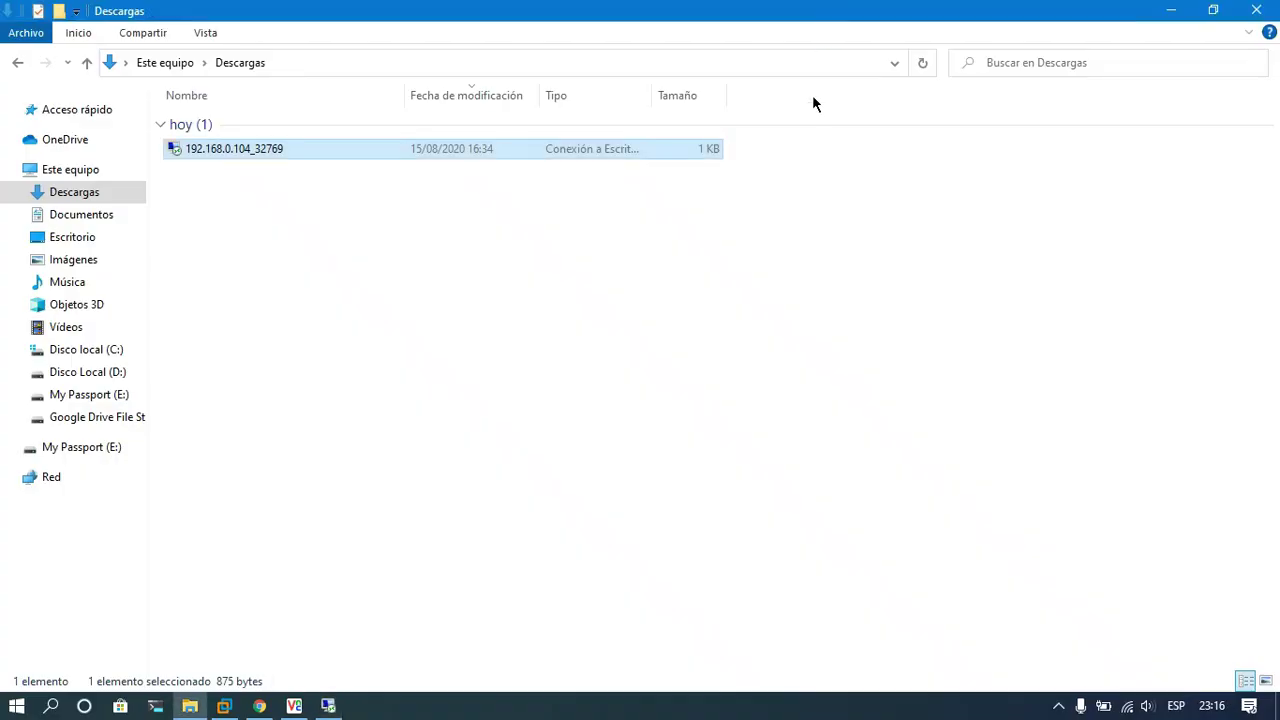
Step: Switch to the FortiGate tab and go to Security Fabric > Fabric Connectors, showing connector AD
click(1155, 10)
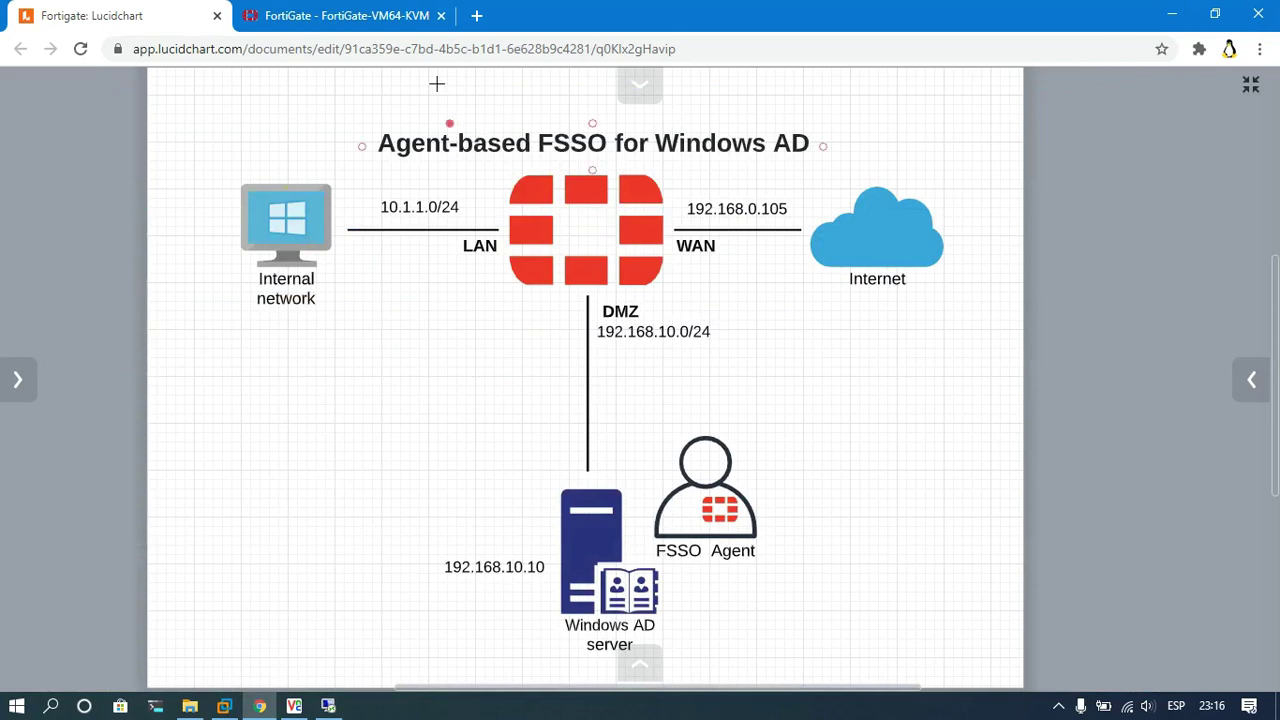
click(345, 15)
scroll(140, 326, down, 3)
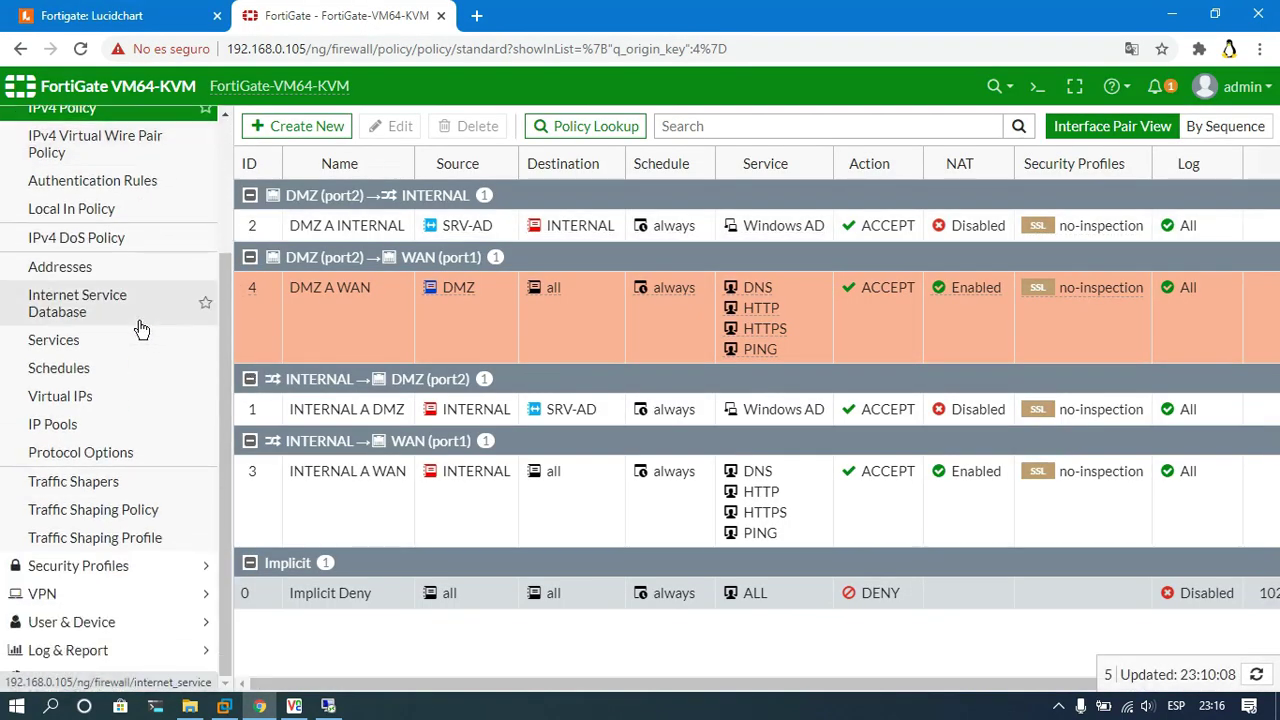
scroll(137, 328, up, 3)
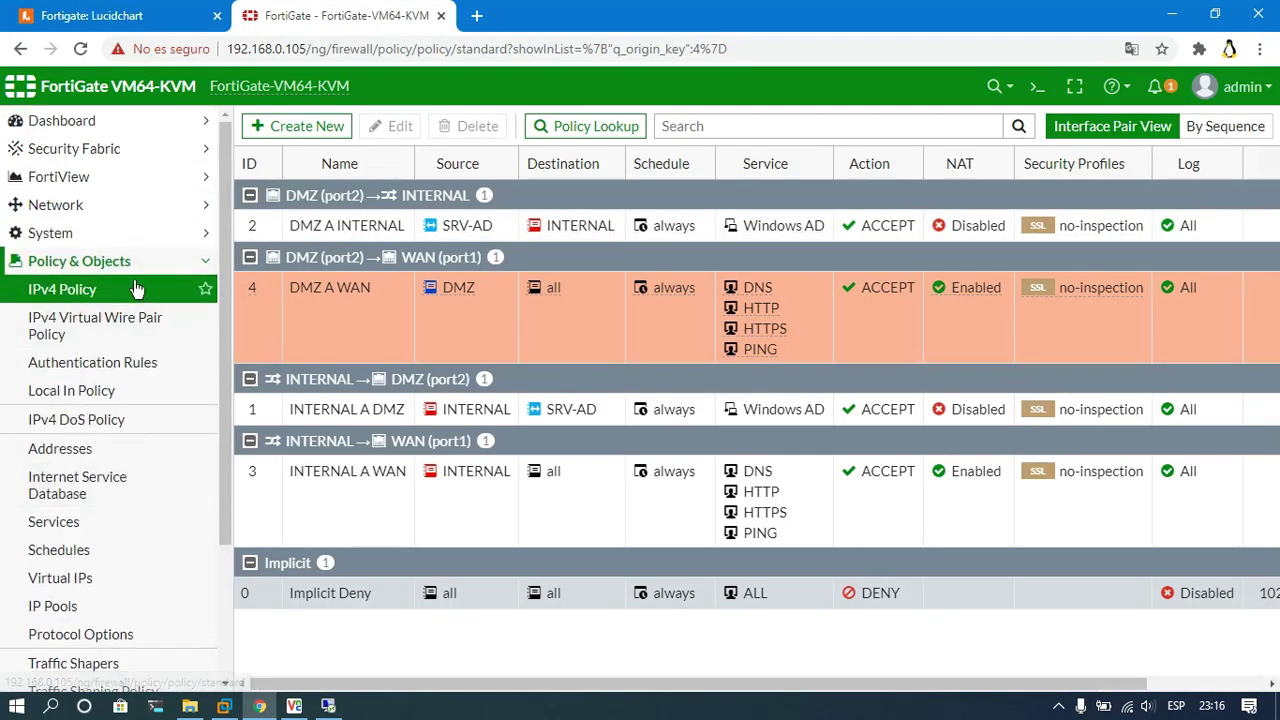
click(110, 261)
click(115, 152)
click(126, 320)
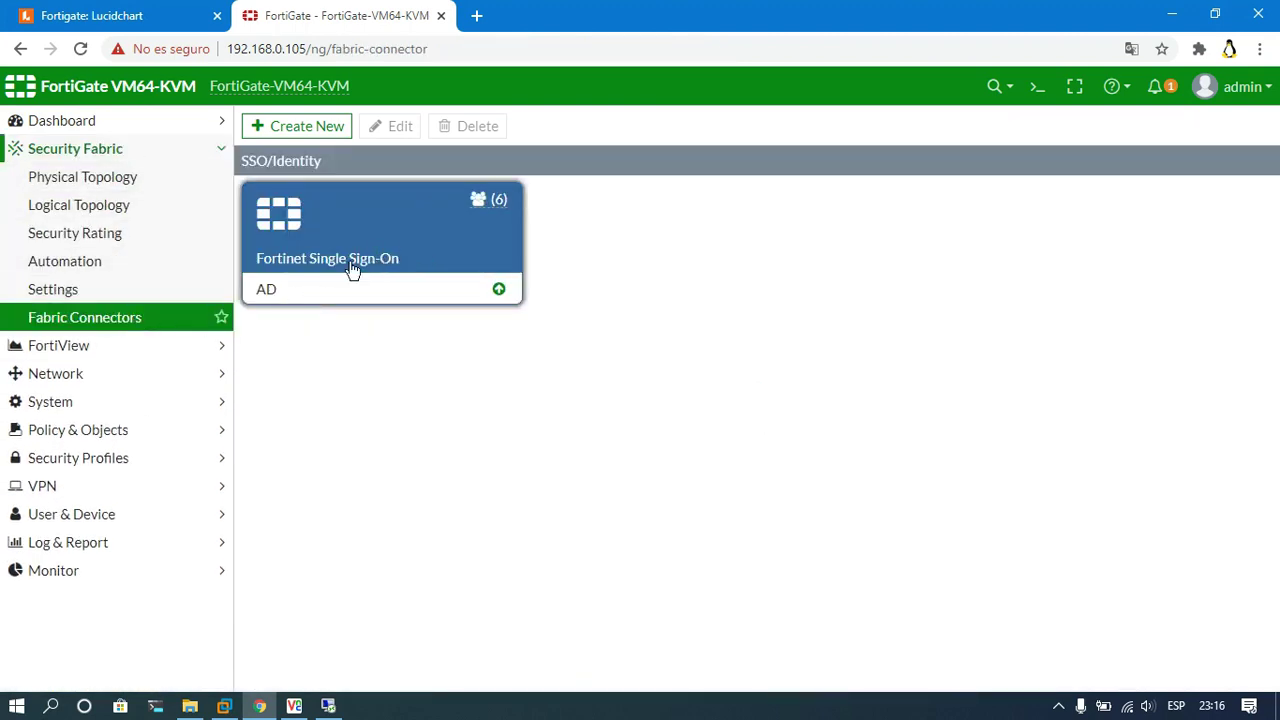
Step: Delete the existing AD single sign-on connector and start a new fabric connector
right_click(346, 260)
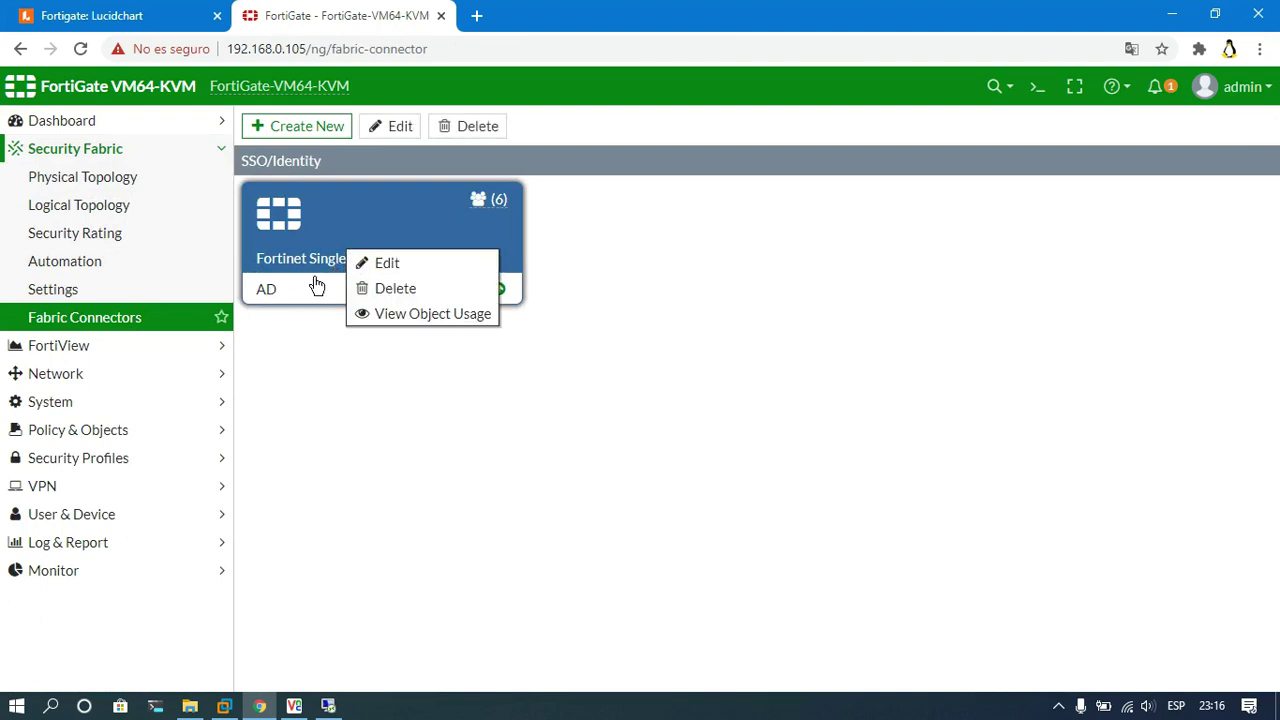
click(386, 289)
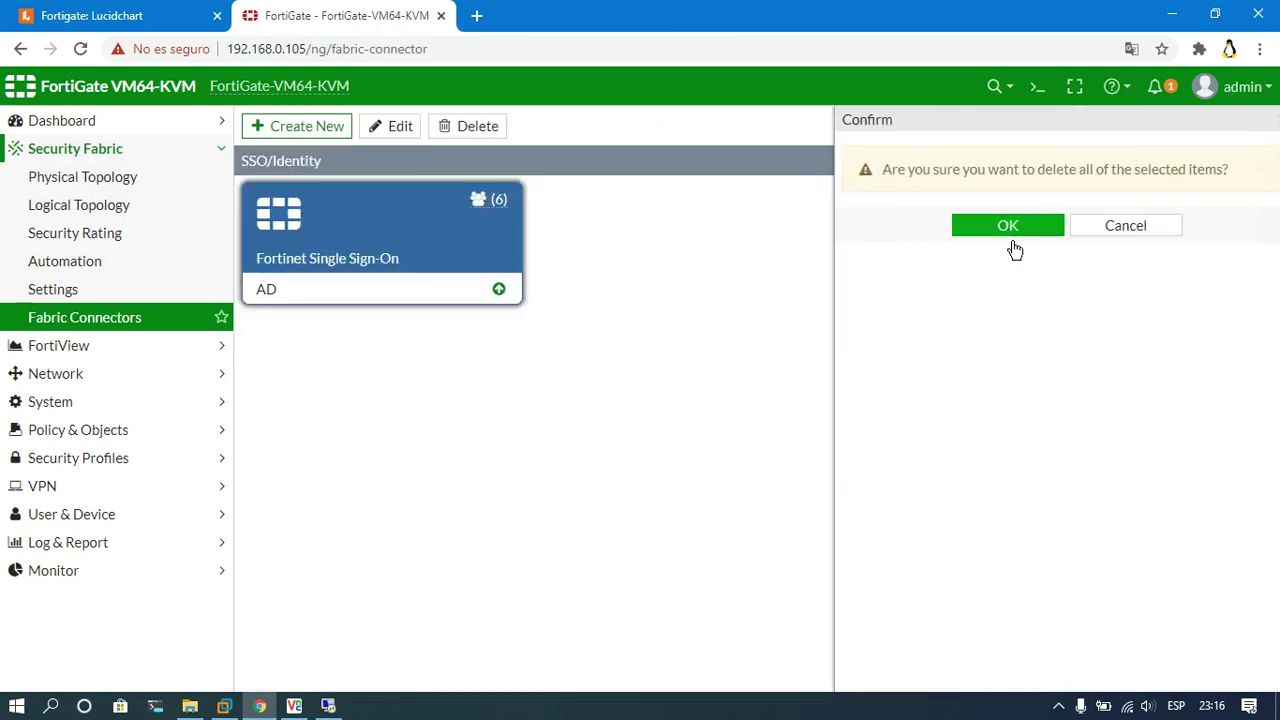
click(1004, 233)
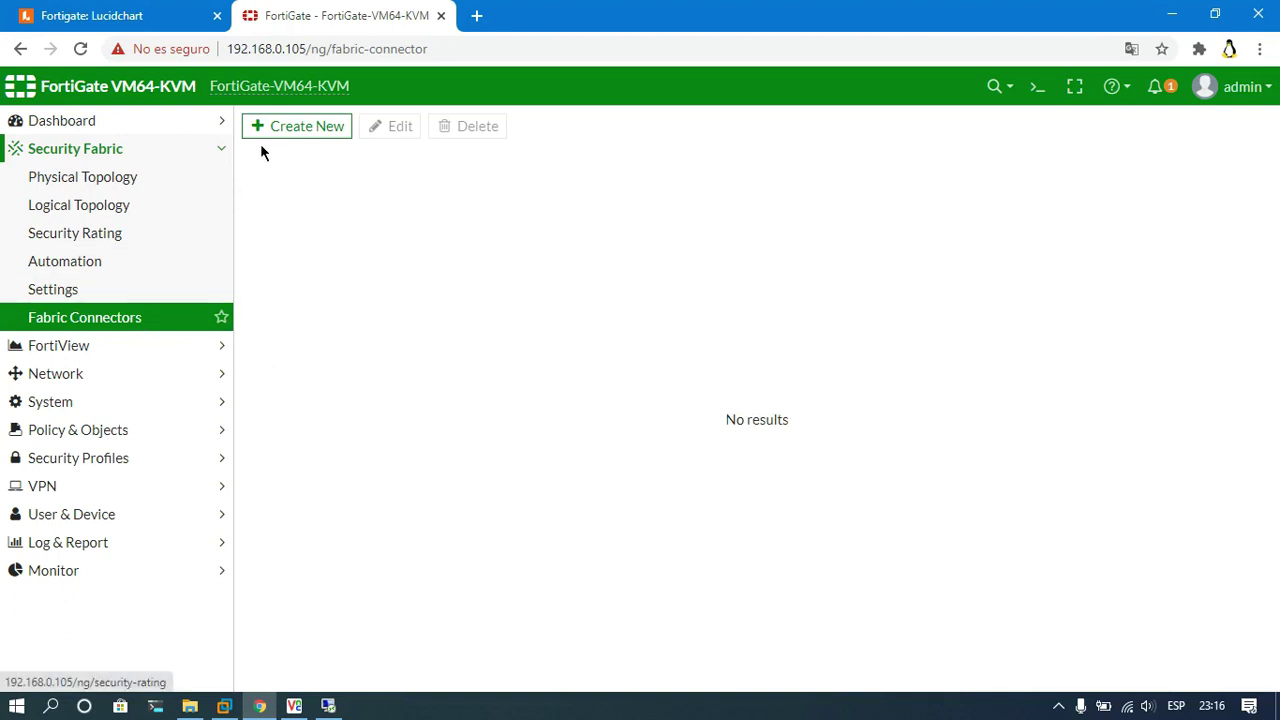
click(305, 132)
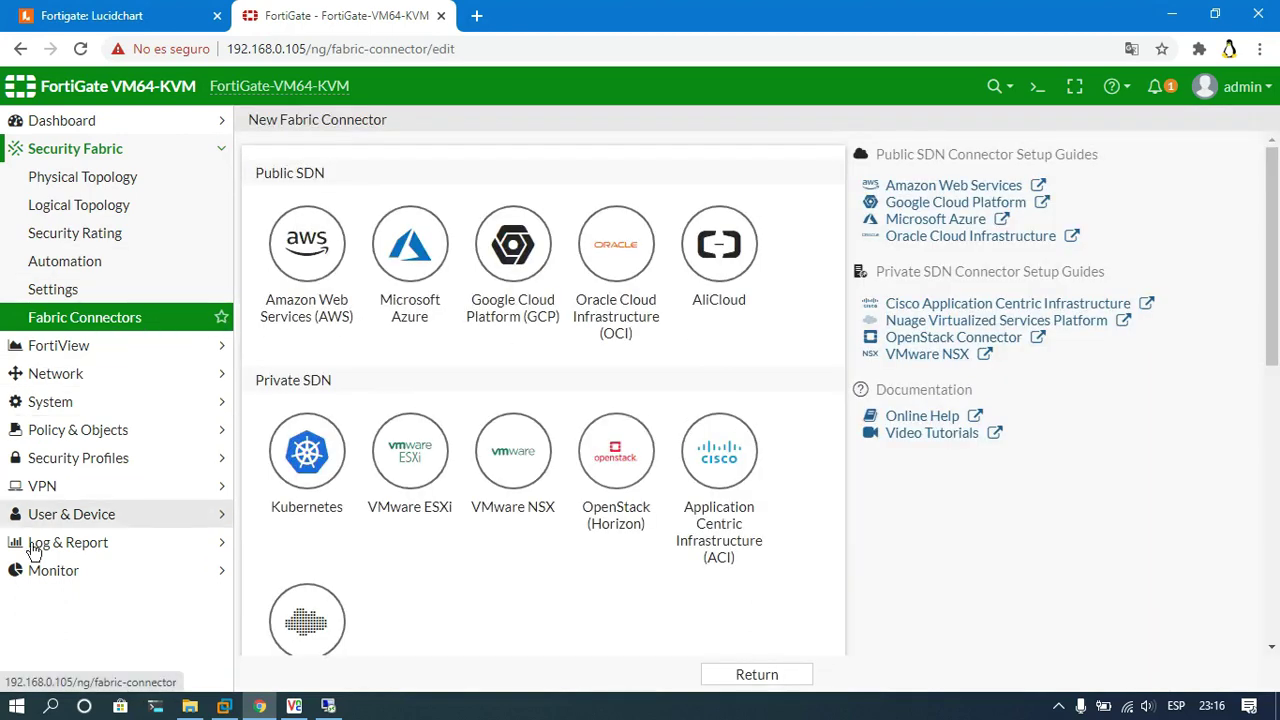
Step: Choose the Fortinet Single Sign-On Agent type: name AD, agent 192.168.10.10, plus its password
scroll(460, 374, down, 5)
scroll(460, 374, up, 1)
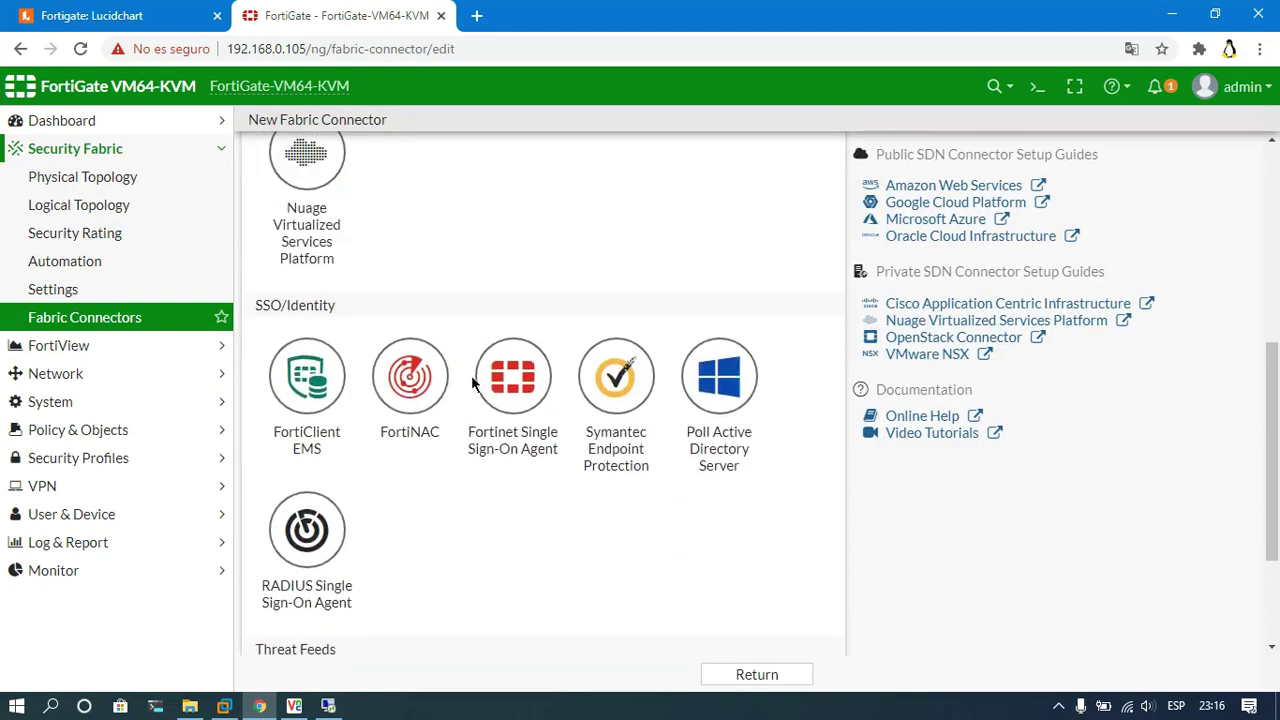
click(523, 381)
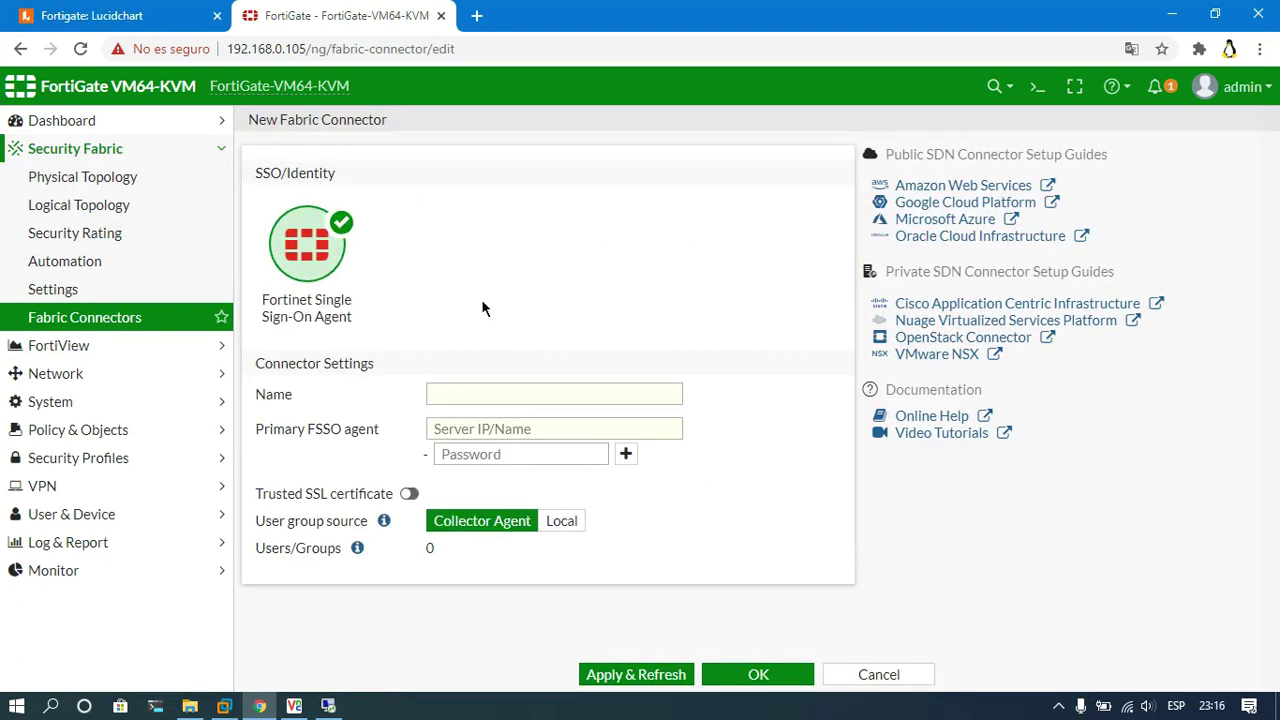
click(460, 402)
text(AD)
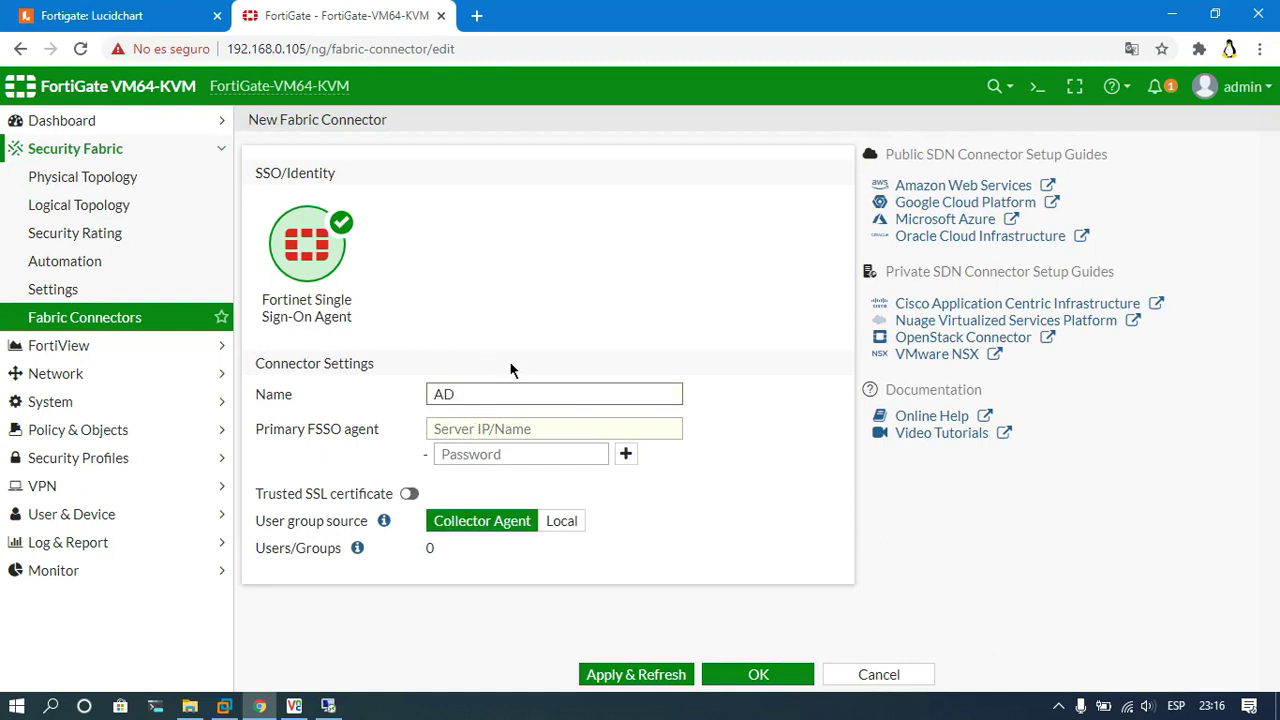
key(Tab)
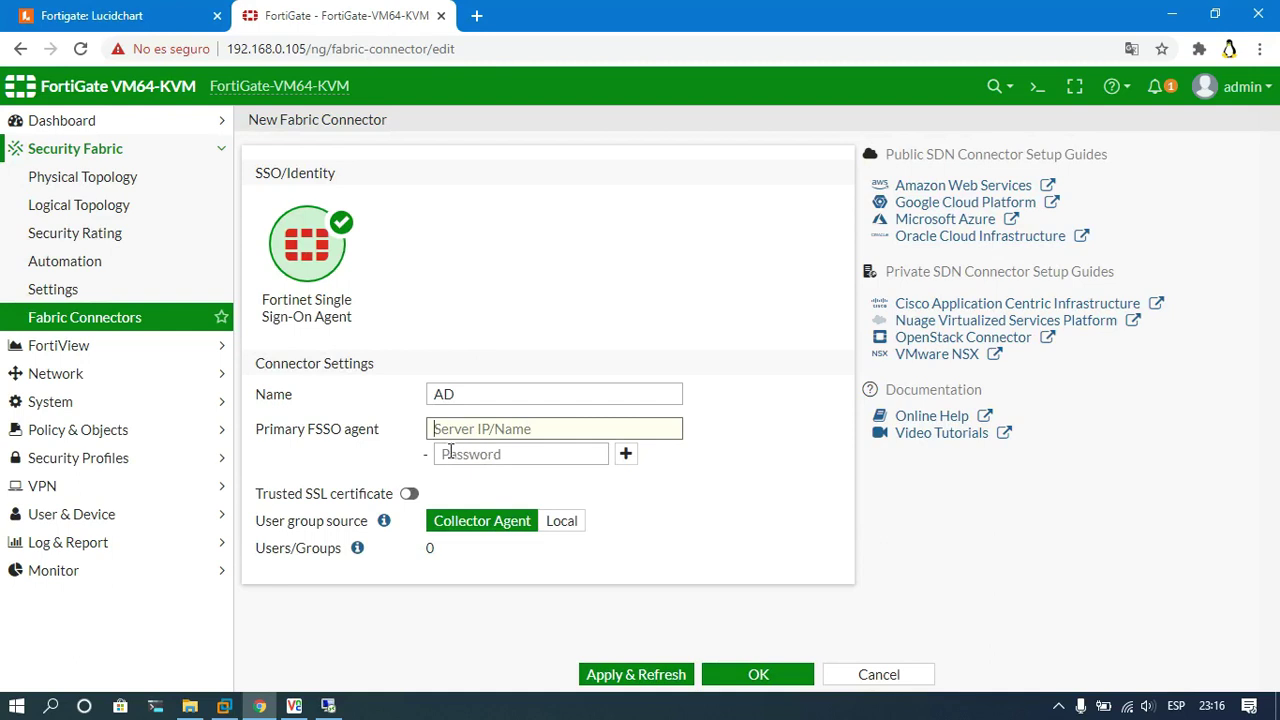
click(128, 10)
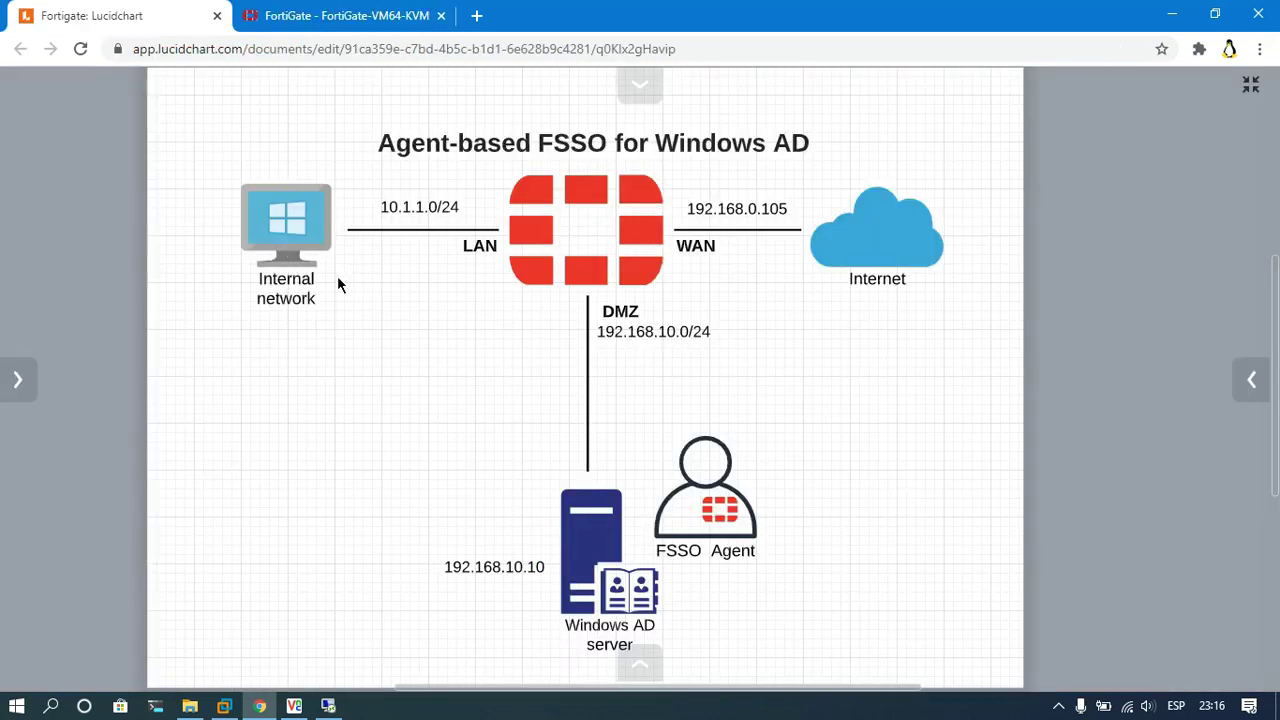
click(363, 15)
text(192.168.10.10)
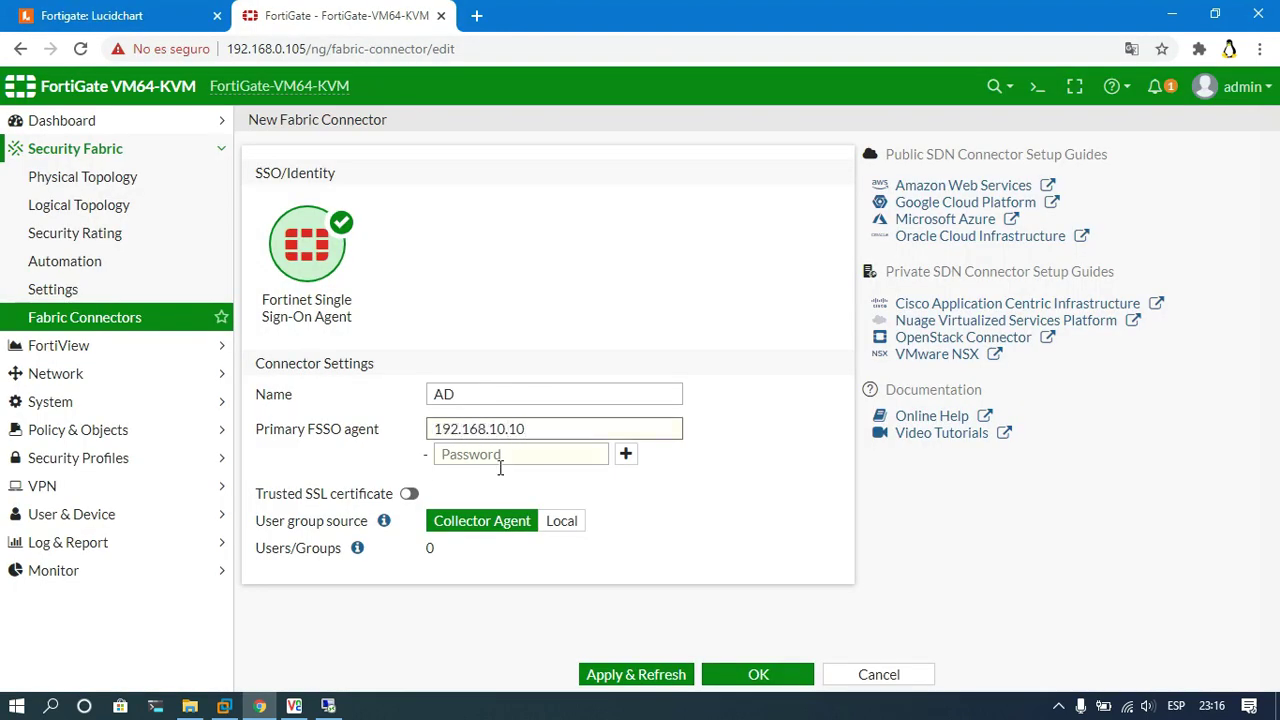
click(500, 462)
text(a)
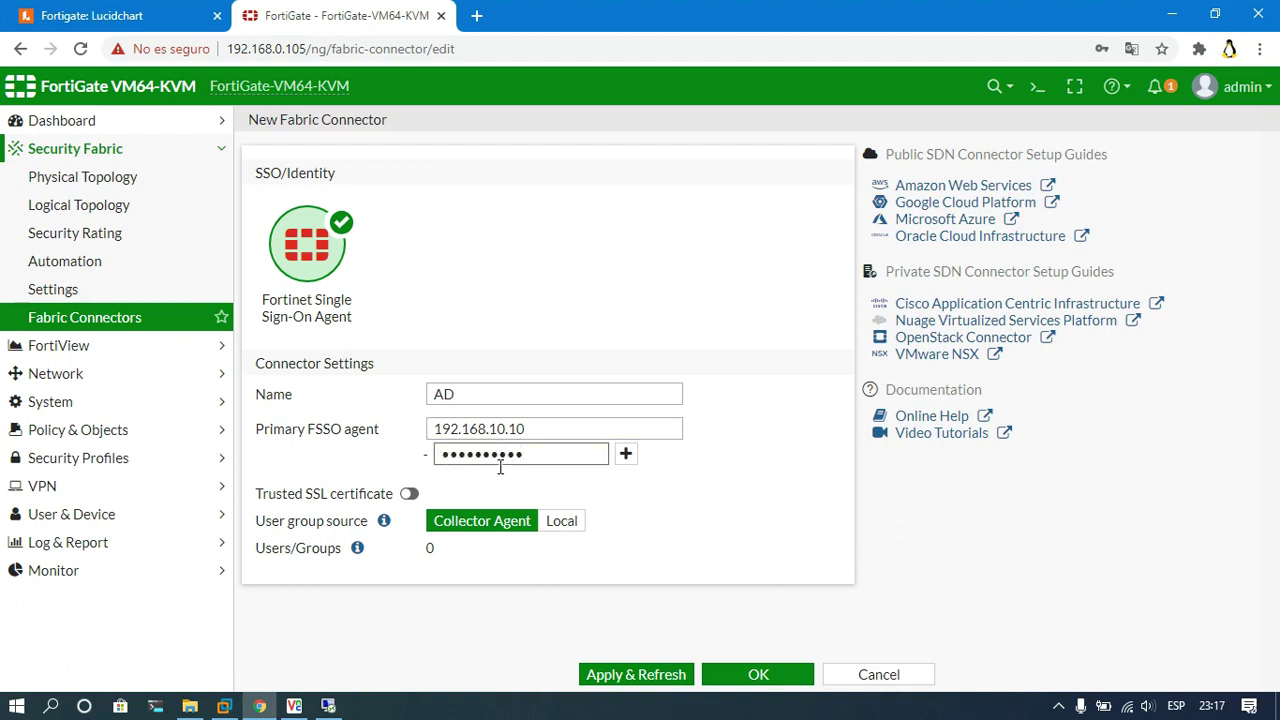
Step: Apply & Refresh to fetch 54 users/groups, save connector AD, and view its groups
click(627, 458)
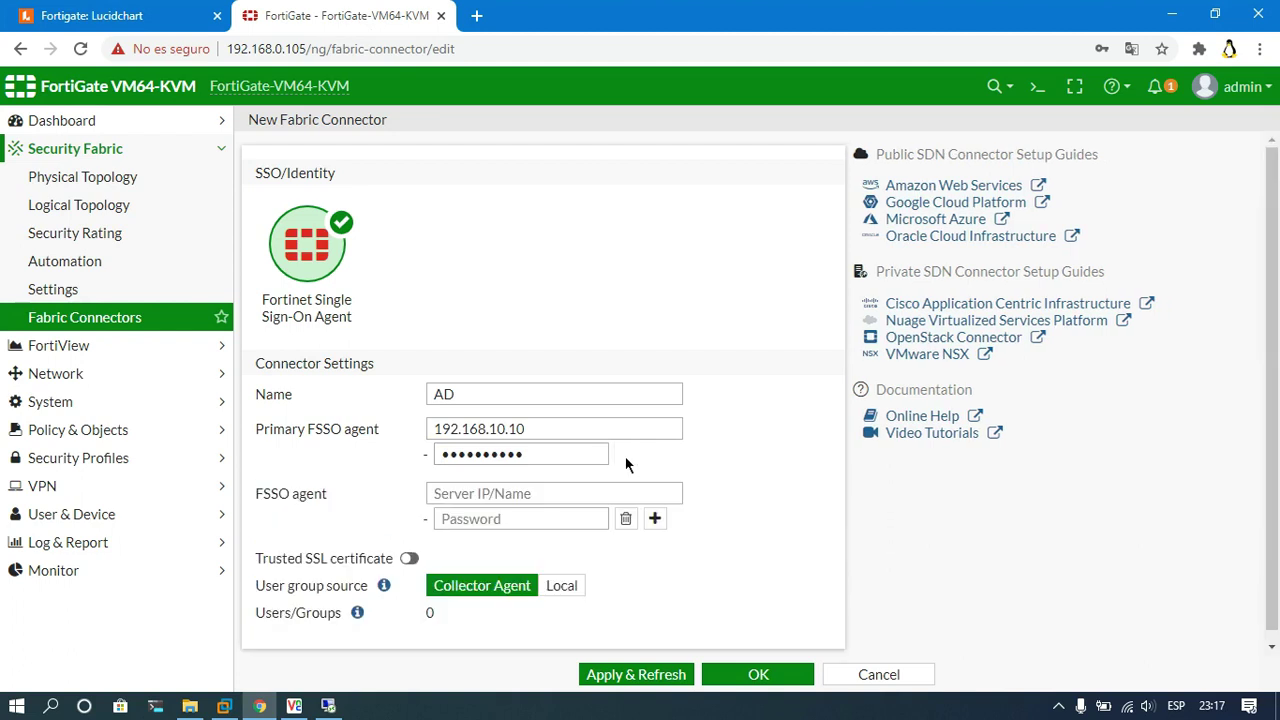
click(626, 518)
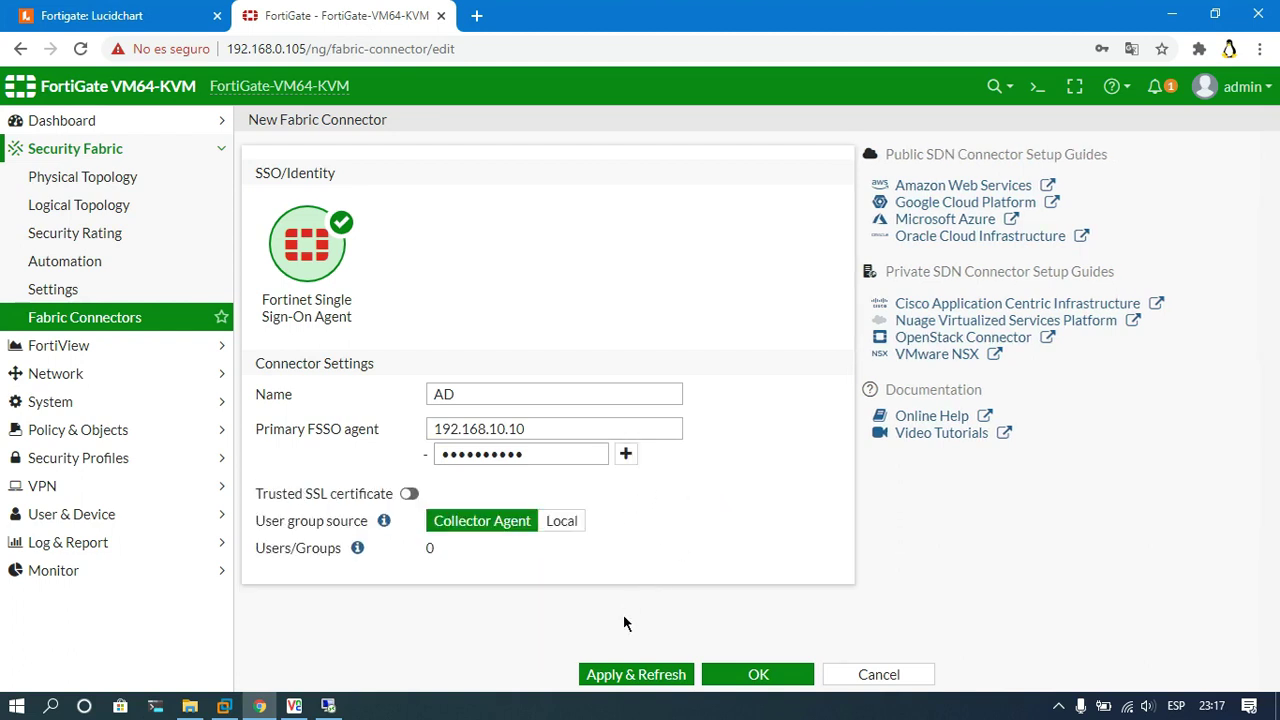
click(638, 680)
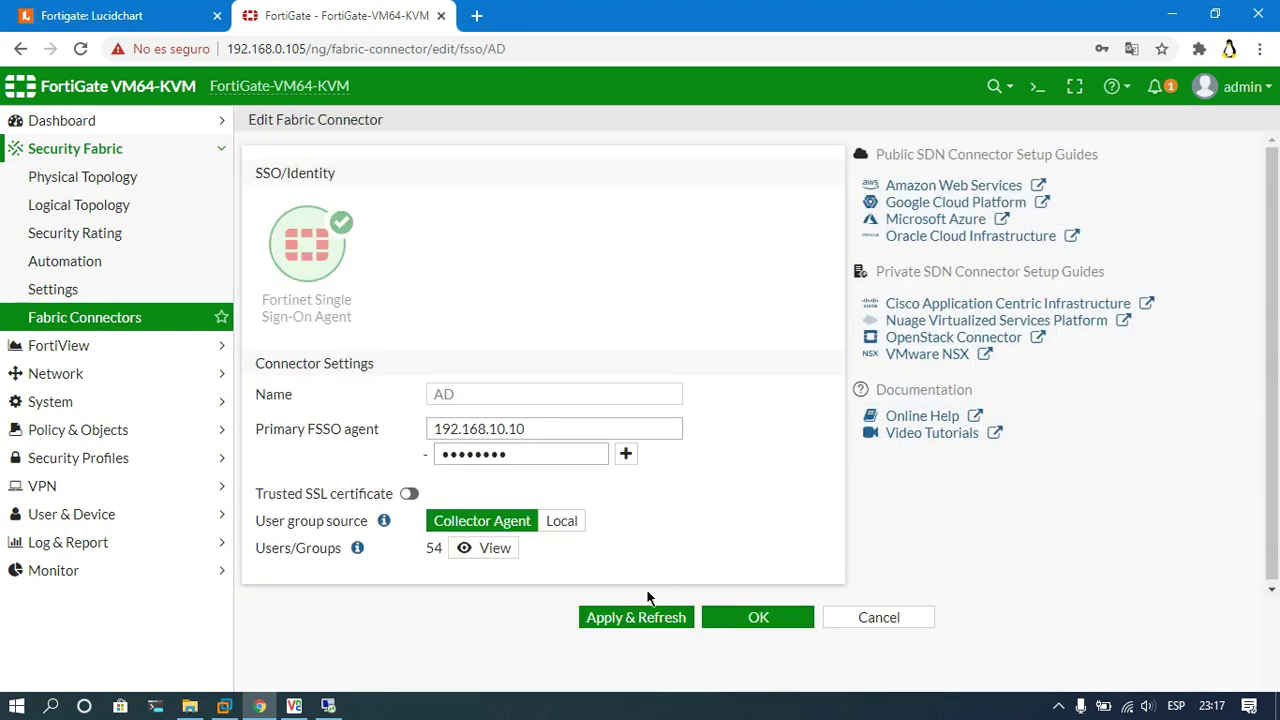
click(772, 630)
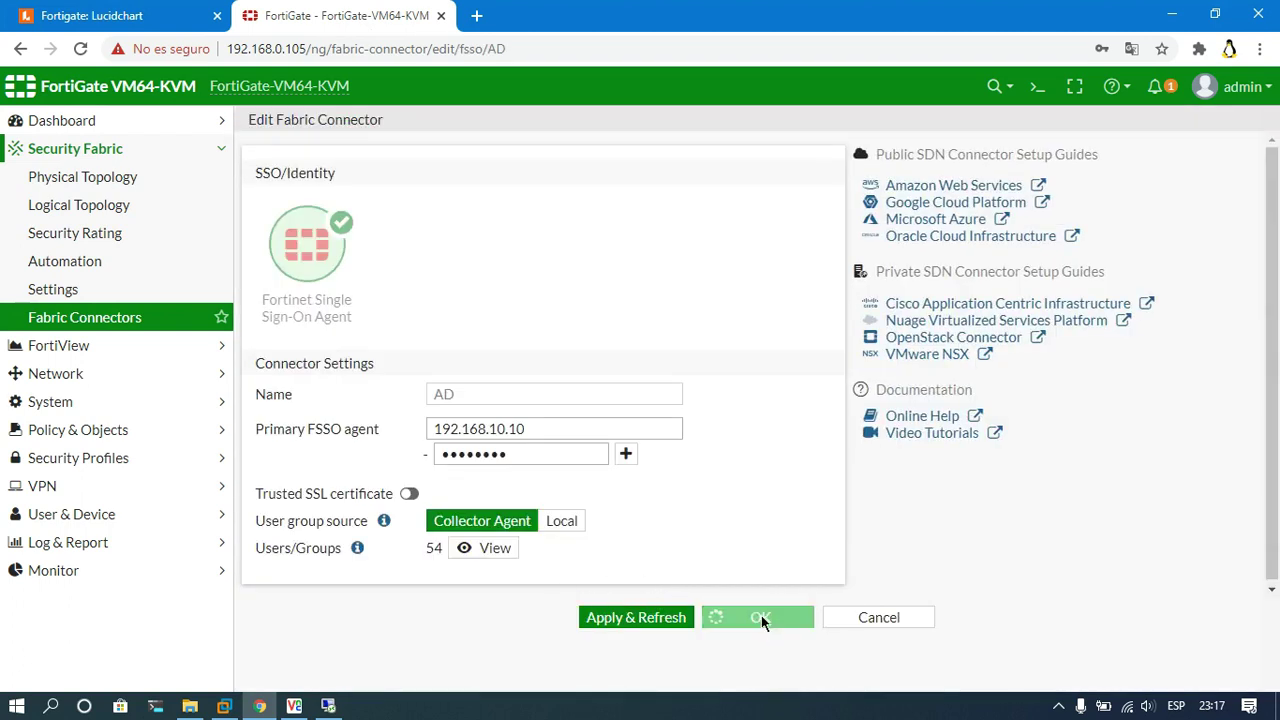
mouse_move(485, 212)
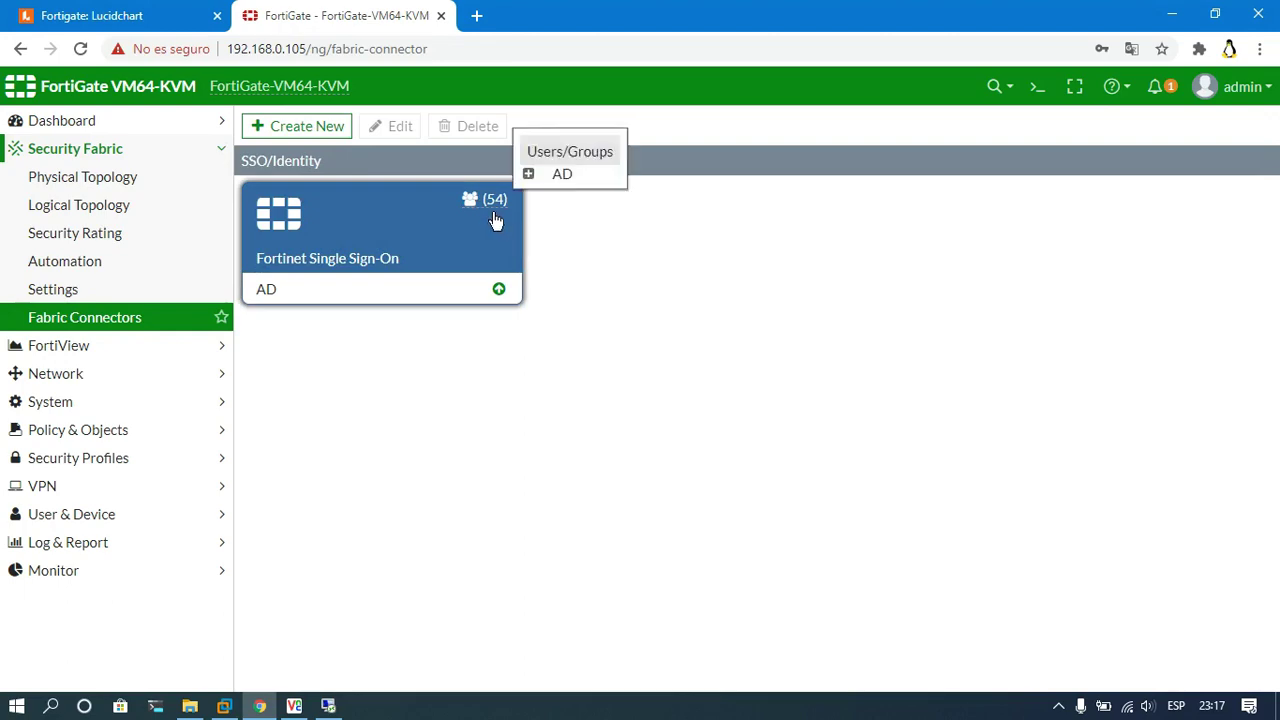
click(526, 172)
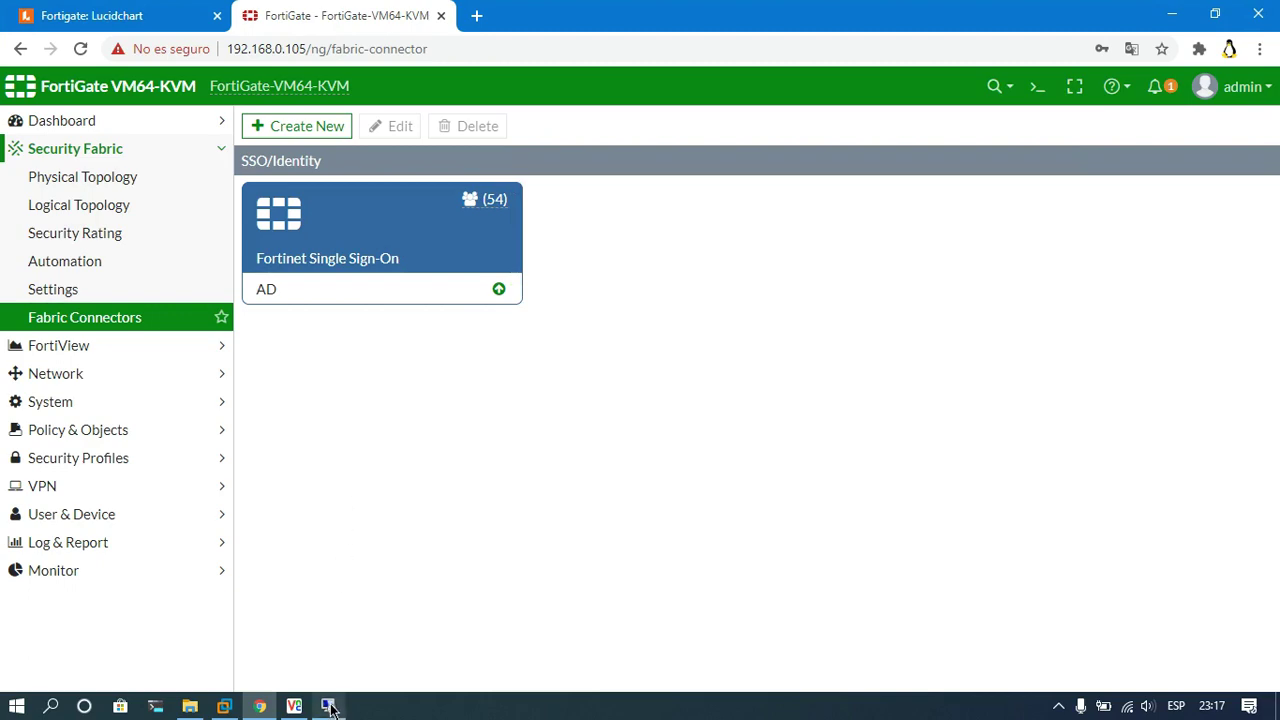
Step: Start a new default FortiGate group filter in the agent and browse directory groups
mouse_move(330, 708)
click(345, 632)
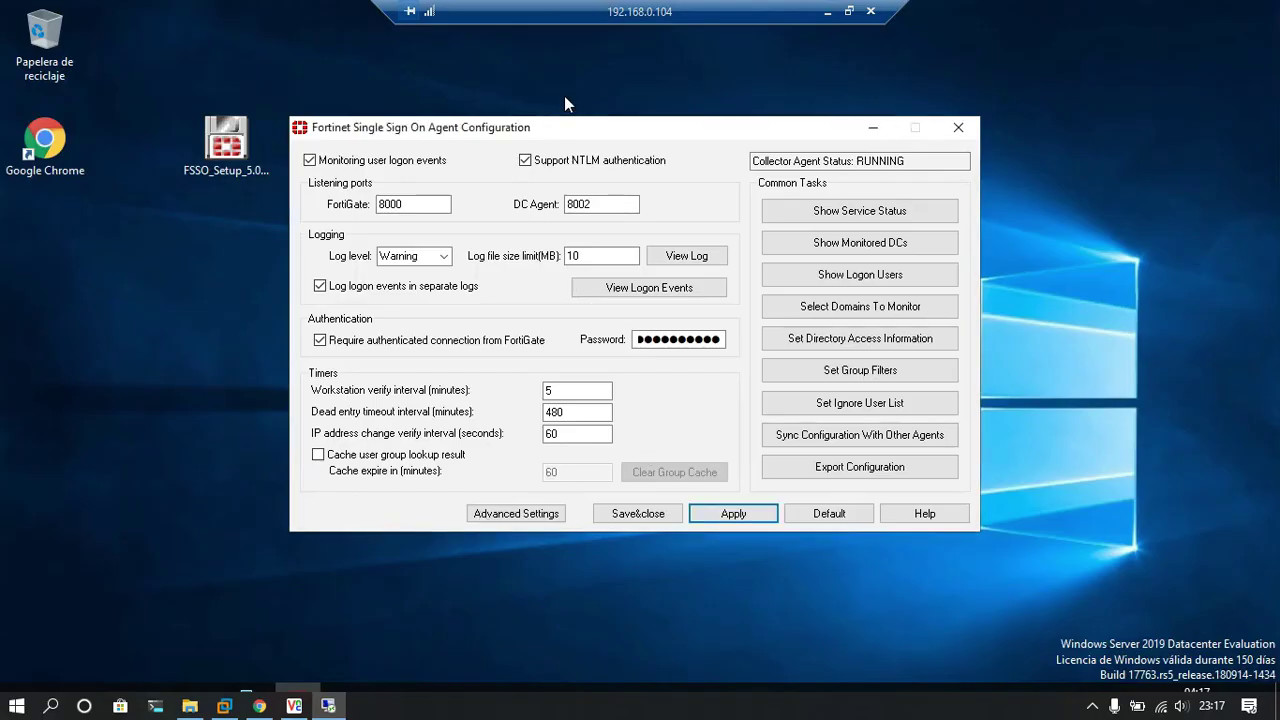
drag(572, 126, 552, 129)
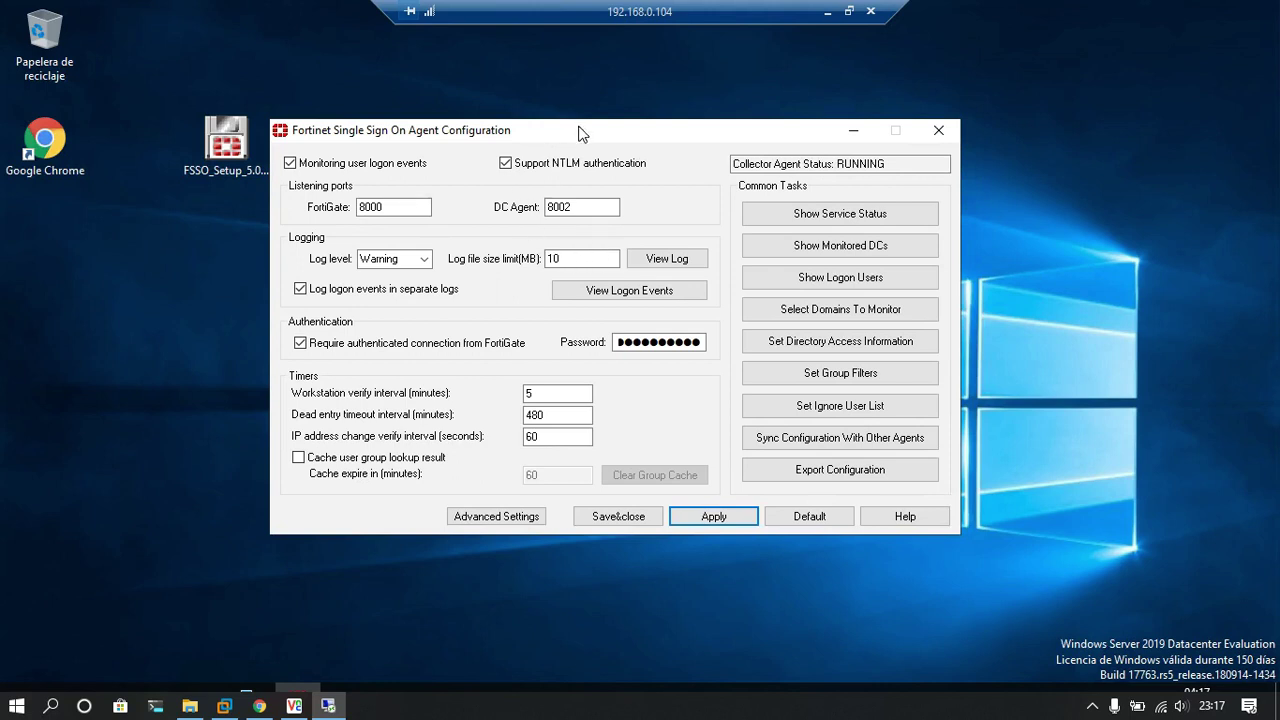
drag(576, 134, 560, 133)
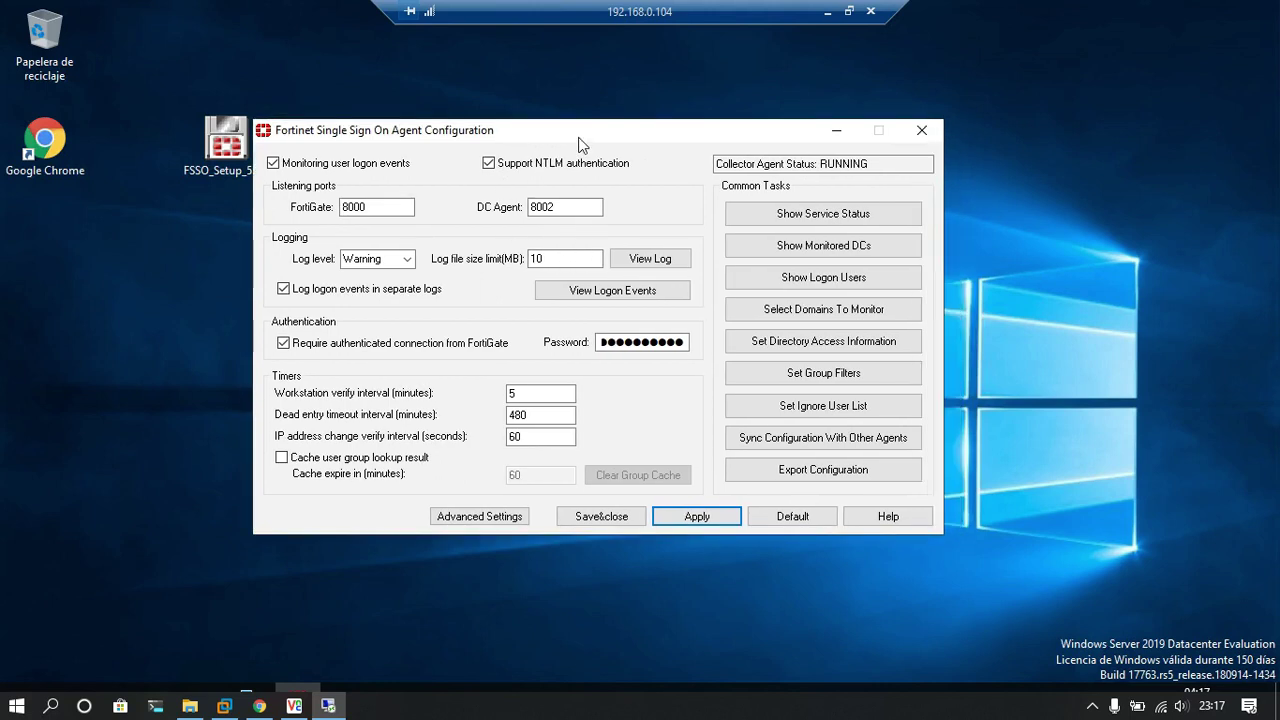
click(823, 372)
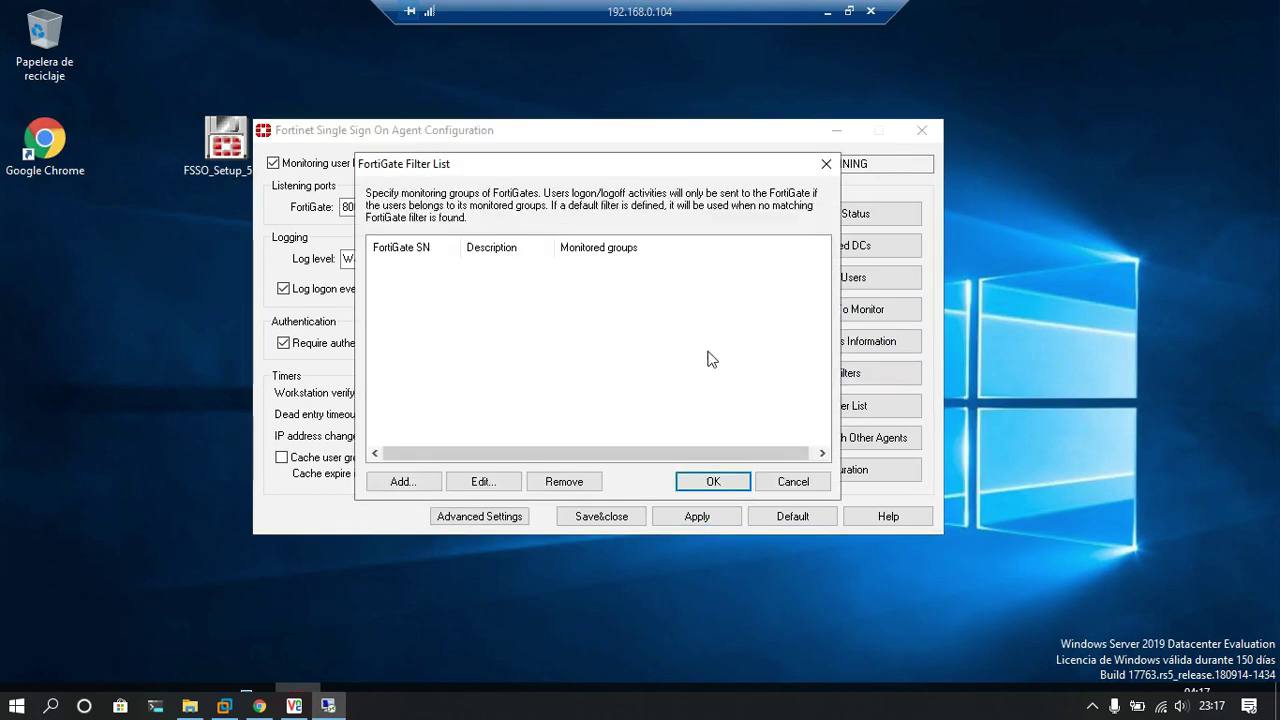
click(405, 482)
click(562, 194)
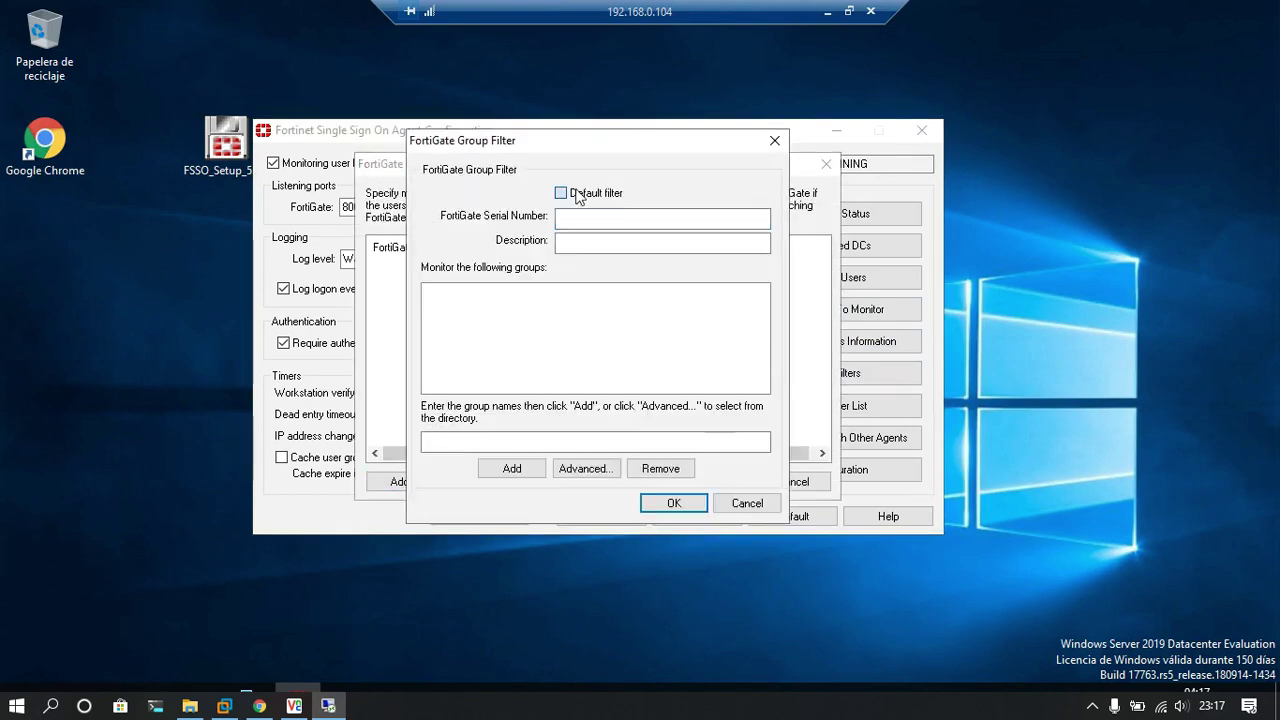
click(578, 470)
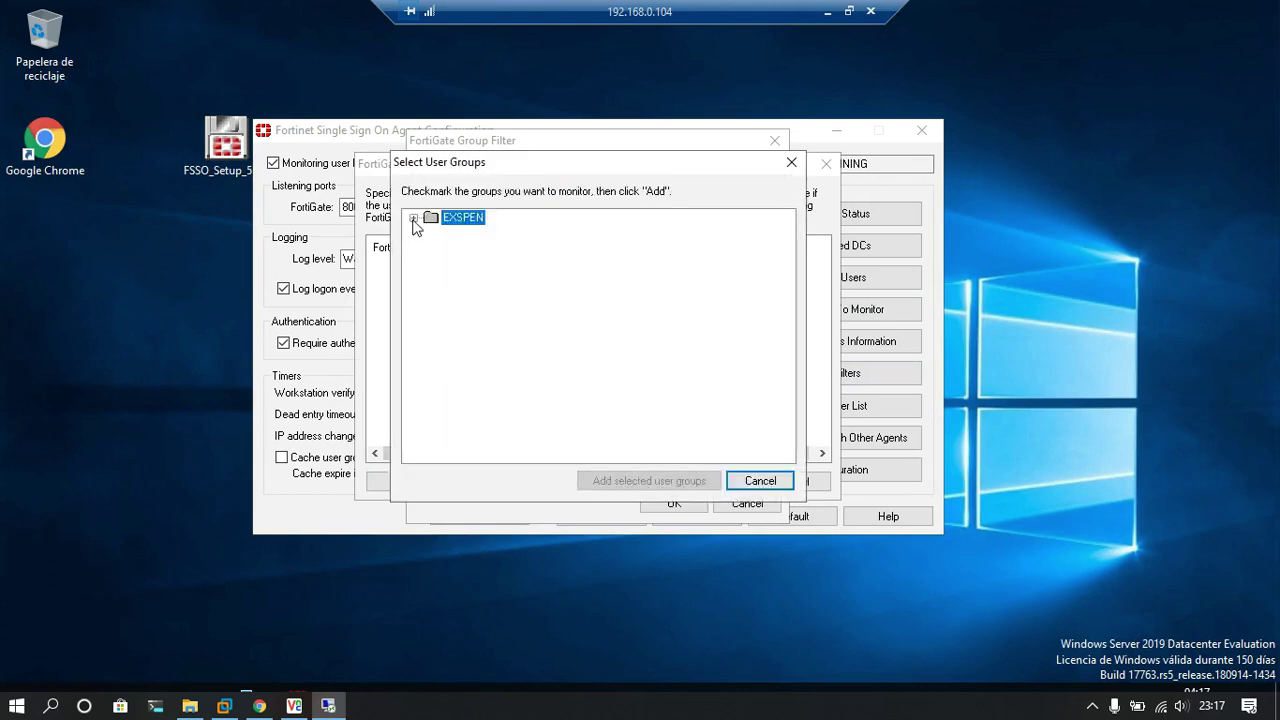
Step: Check the EXSPEN groups Logistica, Marketing, RRHH, sistemas, ventas and Finanzas
click(414, 218)
scroll(557, 321, down, 4)
scroll(557, 357, down, 3)
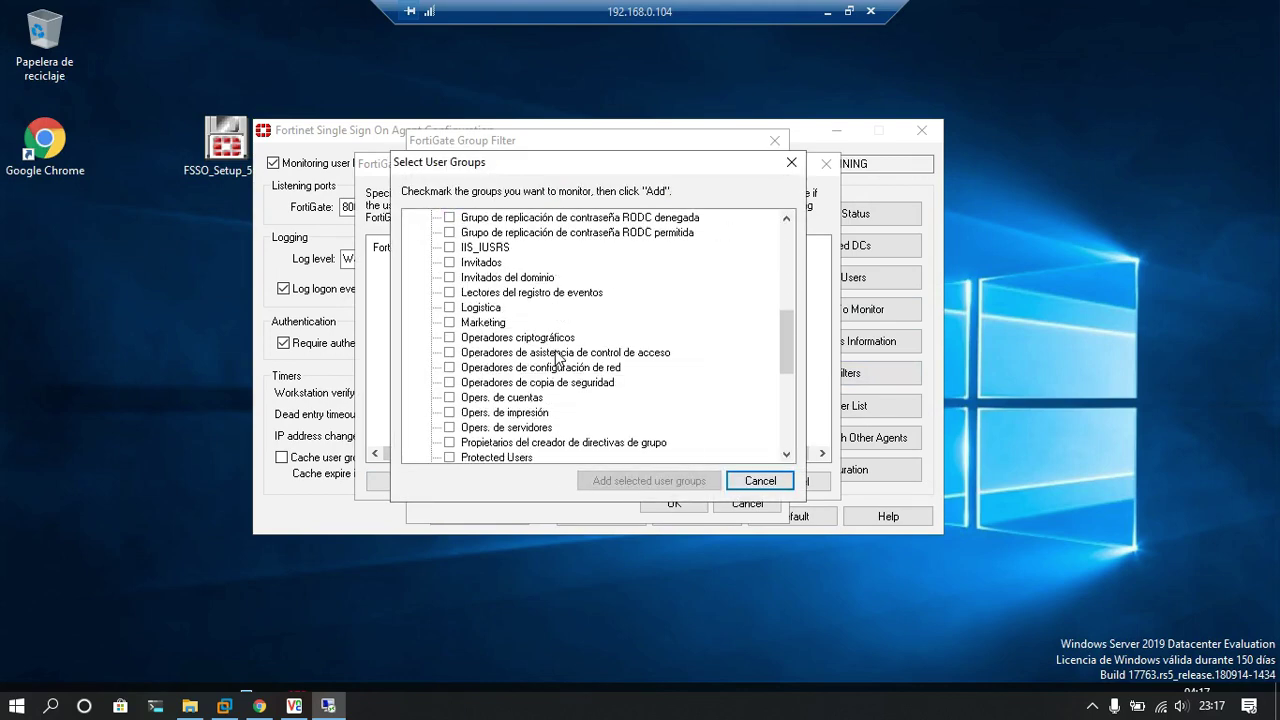
click(450, 308)
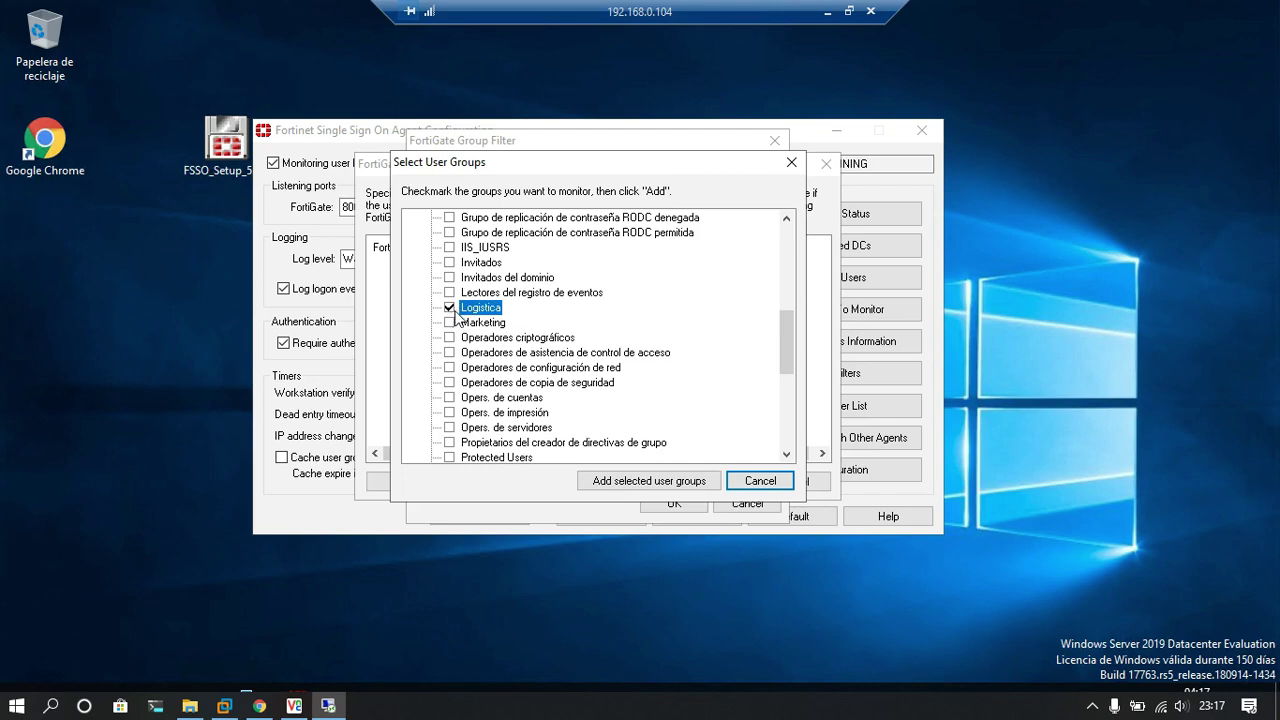
click(450, 322)
scroll(452, 325, down, 3)
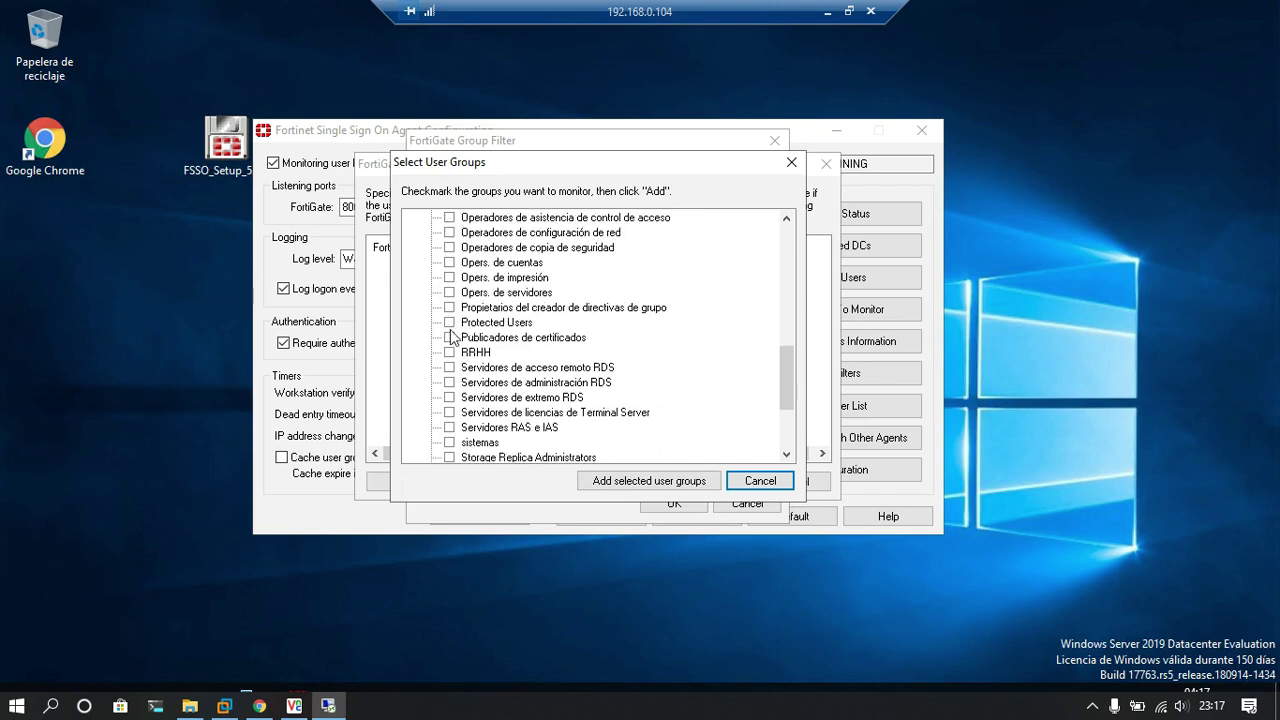
click(449, 352)
scroll(450, 356, down, 1)
click(449, 398)
scroll(450, 400, down, 2)
click(449, 442)
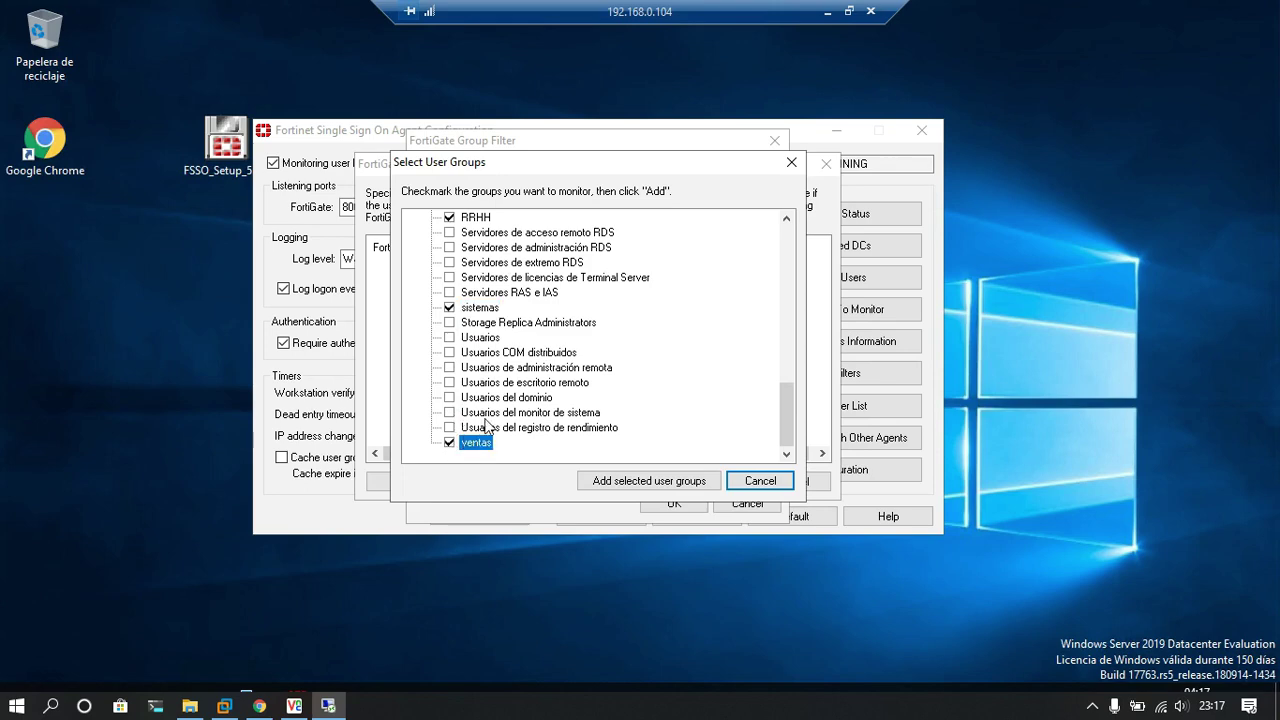
scroll(495, 415, up, 12)
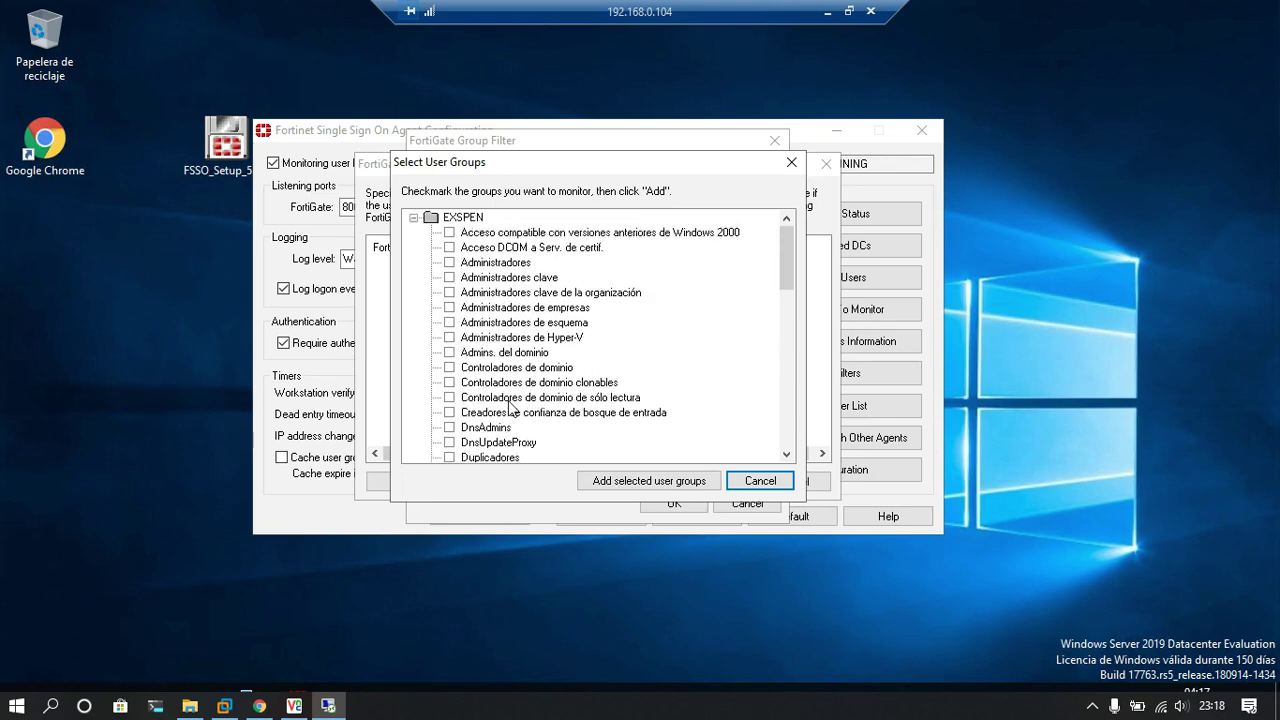
scroll(510, 405, down, 1)
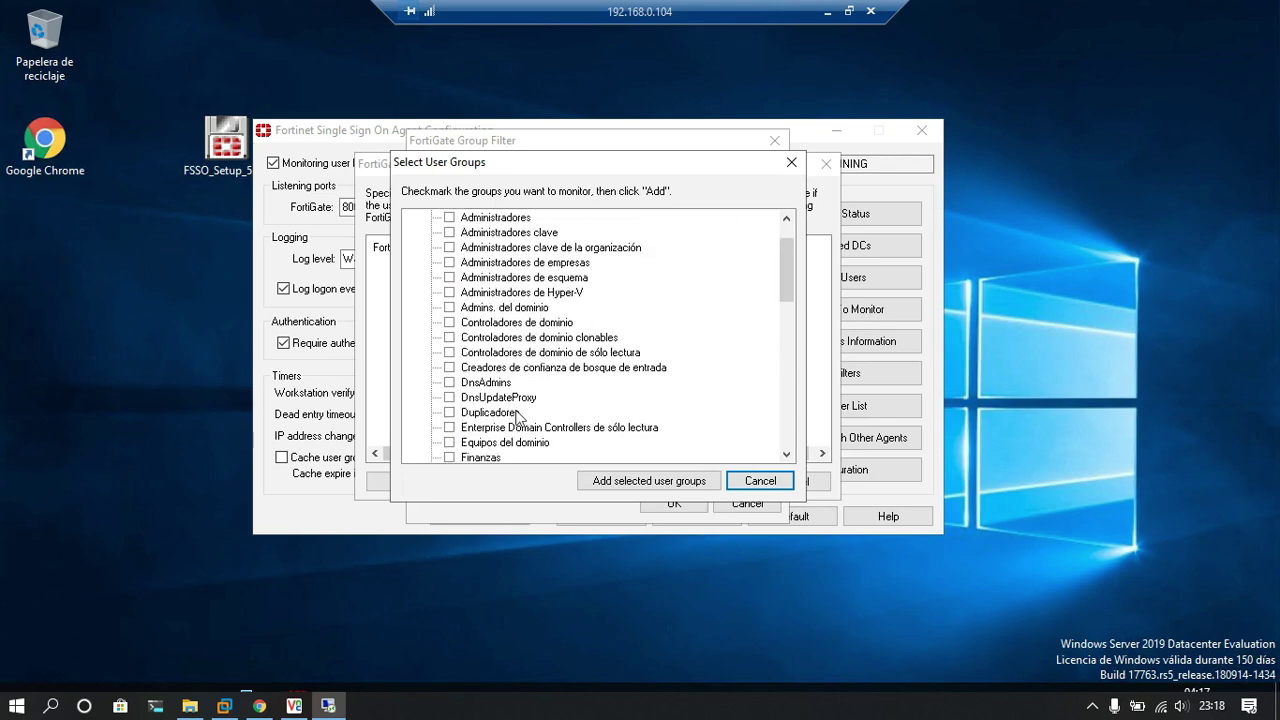
scroll(515, 412, down, 2)
click(449, 367)
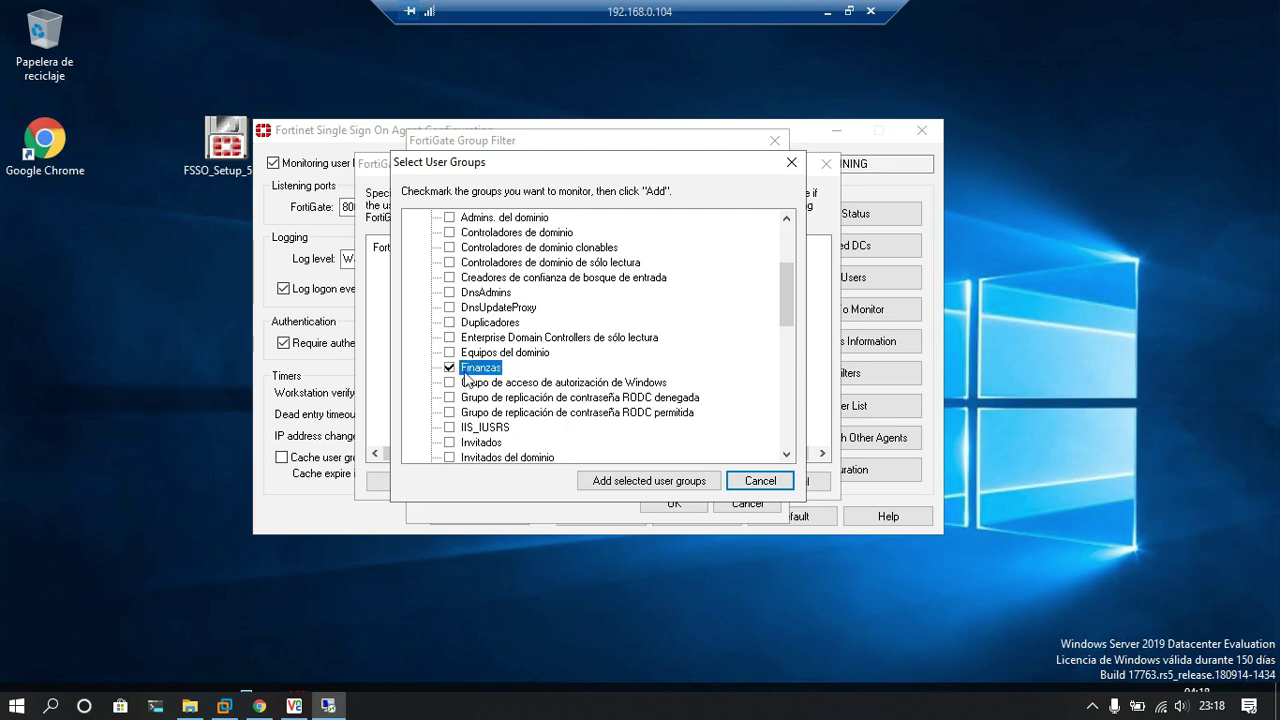
scroll(620, 377, down, 7)
scroll(620, 377, down, 3)
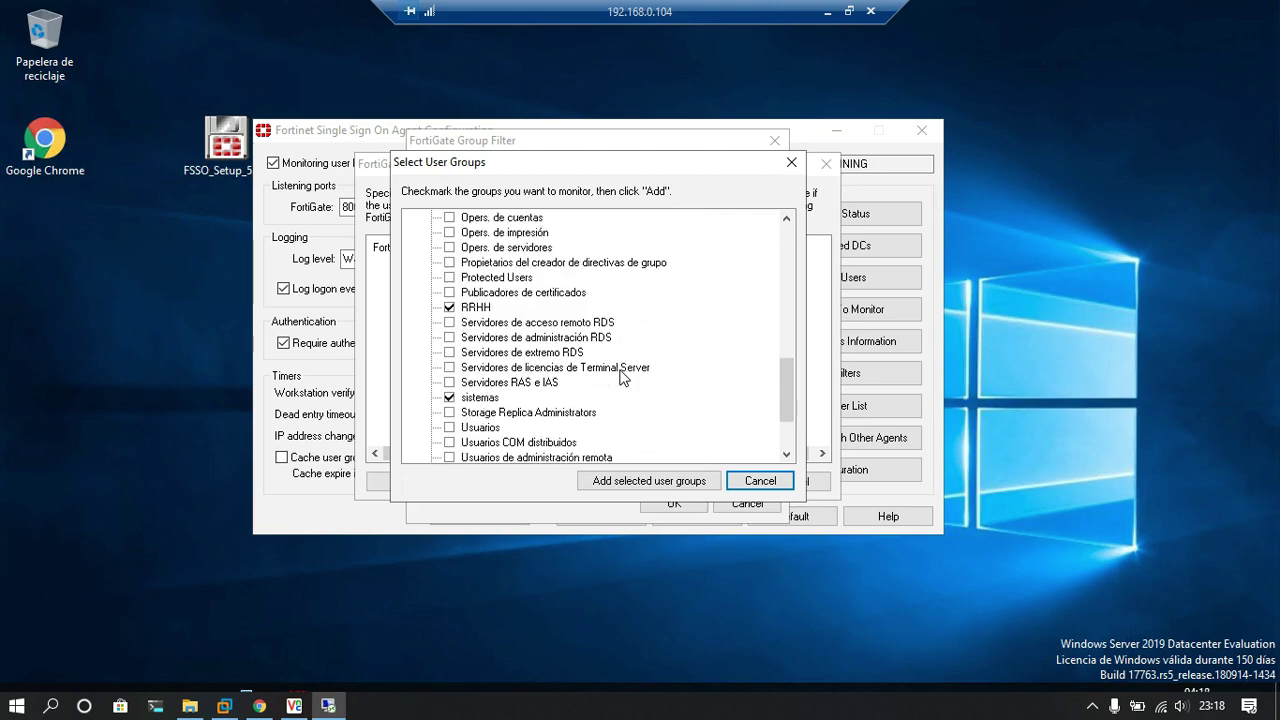
scroll(585, 370, up, 13)
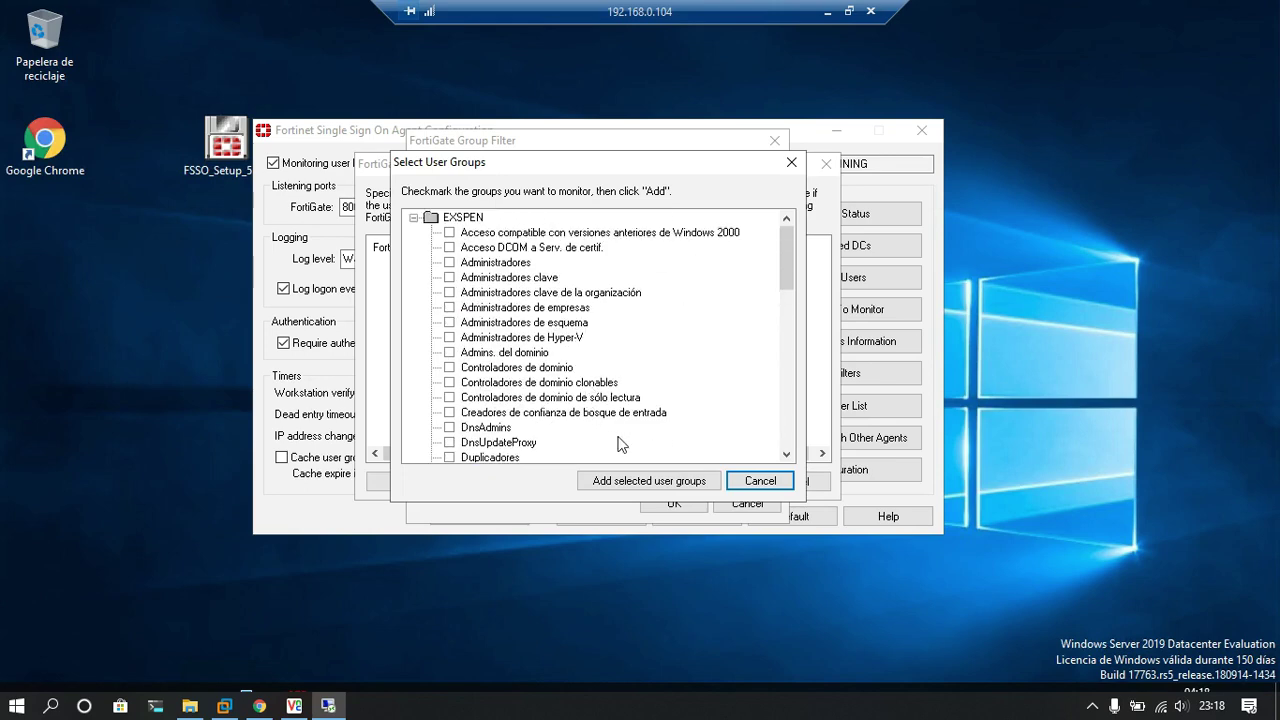
Step: Add the six groups to the default filter, confirm it, and apply the filter list
click(613, 480)
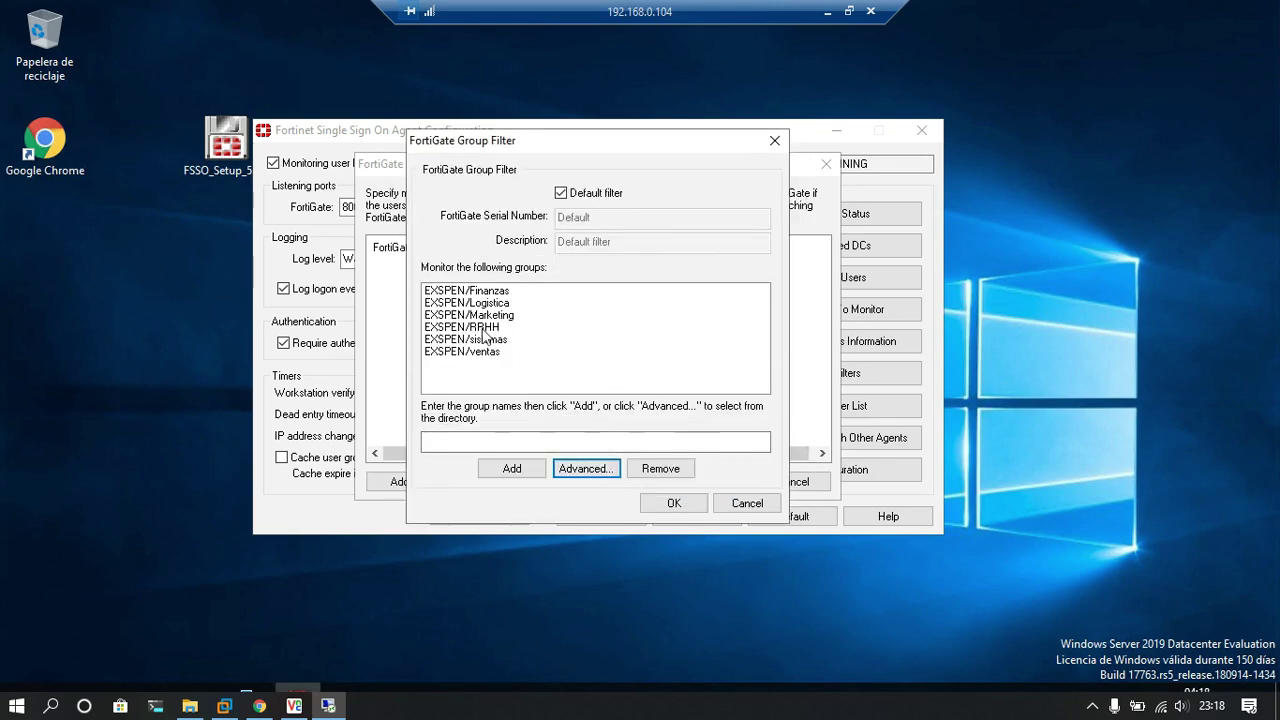
click(670, 505)
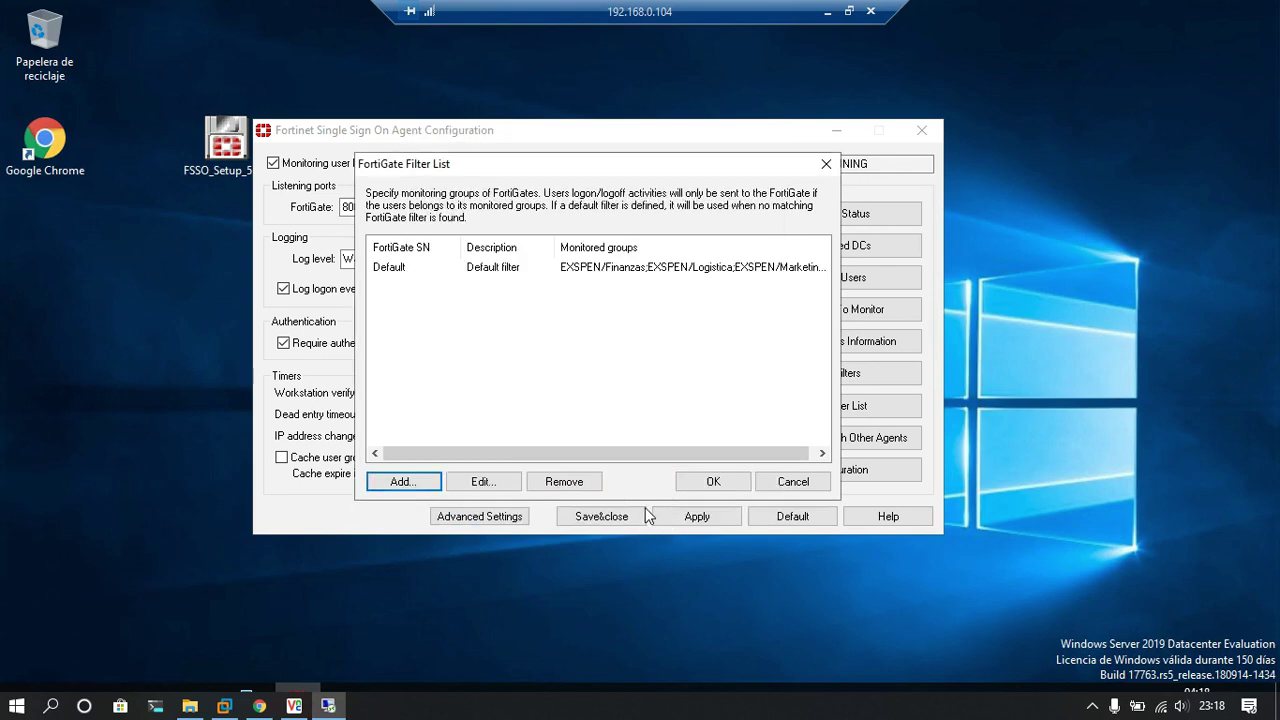
click(715, 486)
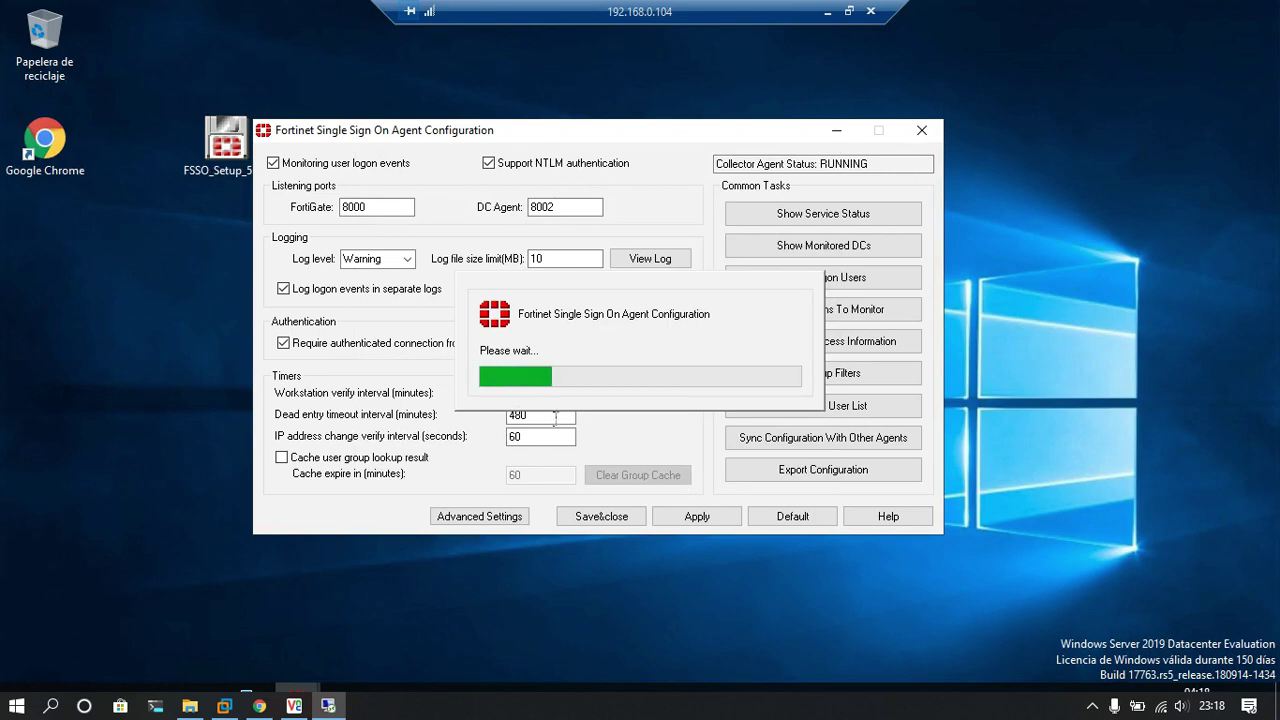
Step: Reopen connector AD, Apply & Refresh, save, and check it now lists 6 groups
click(830, 12)
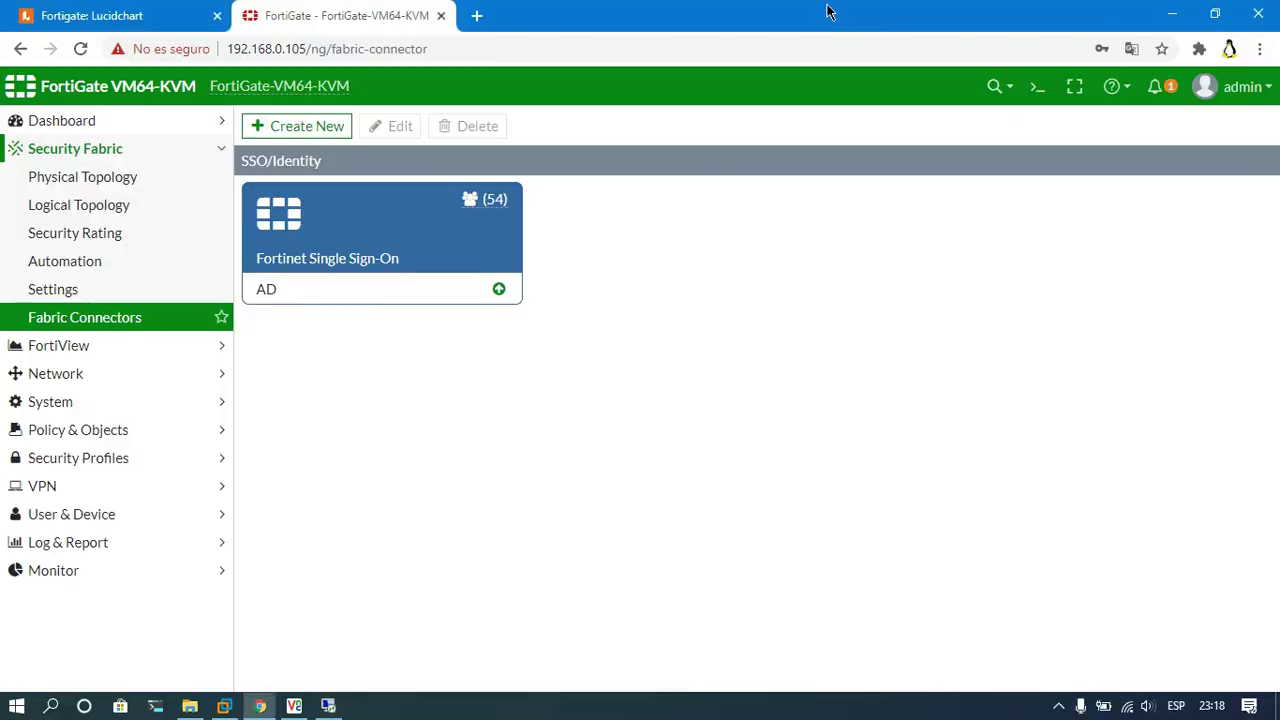
click(446, 249)
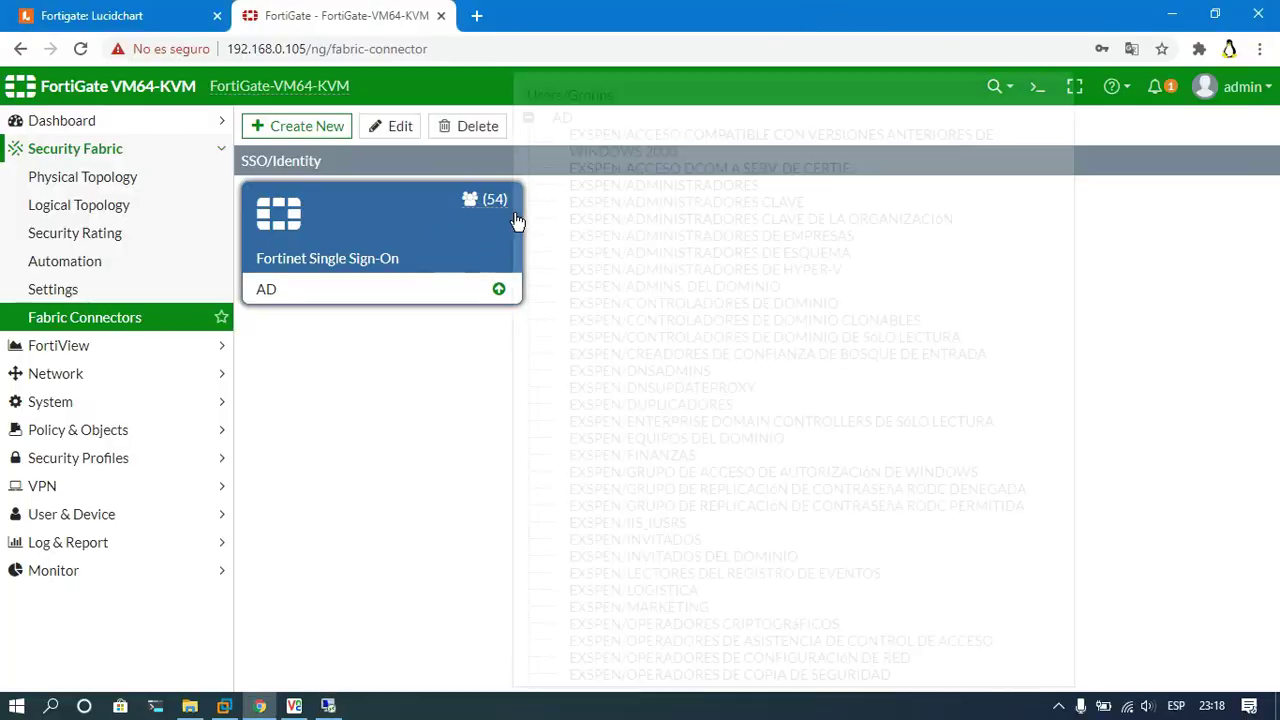
double_click(433, 248)
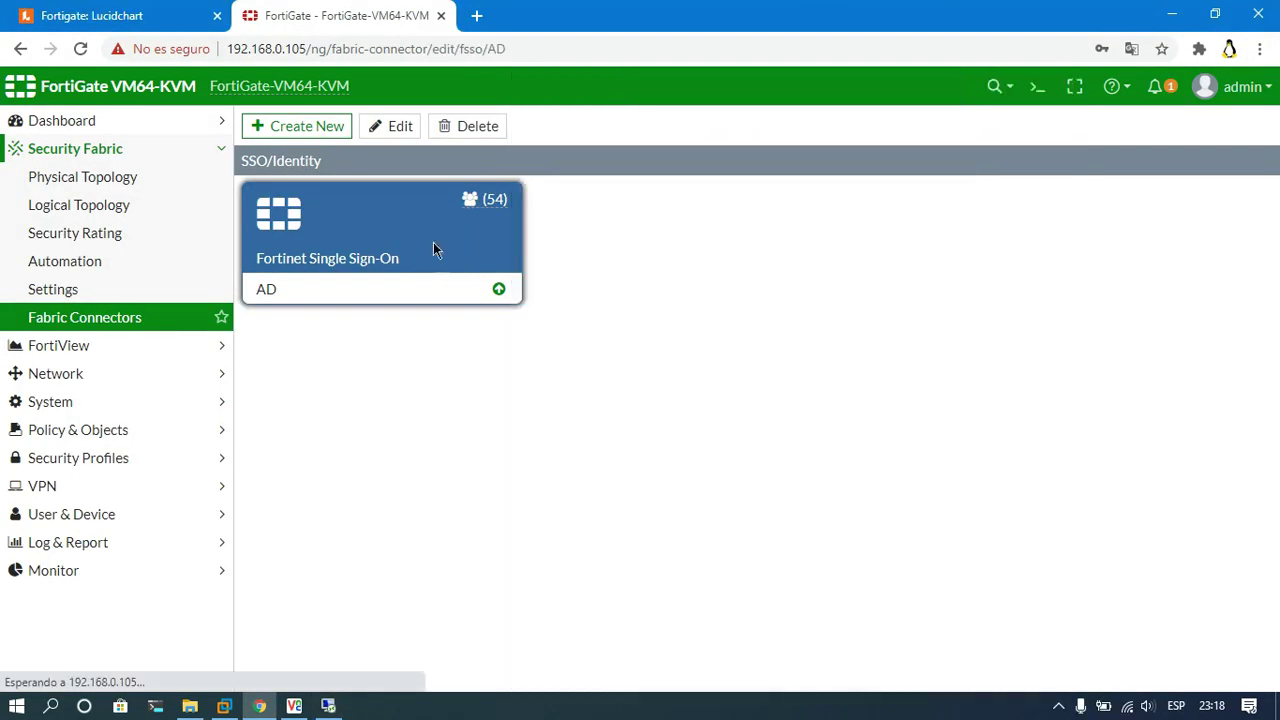
click(618, 617)
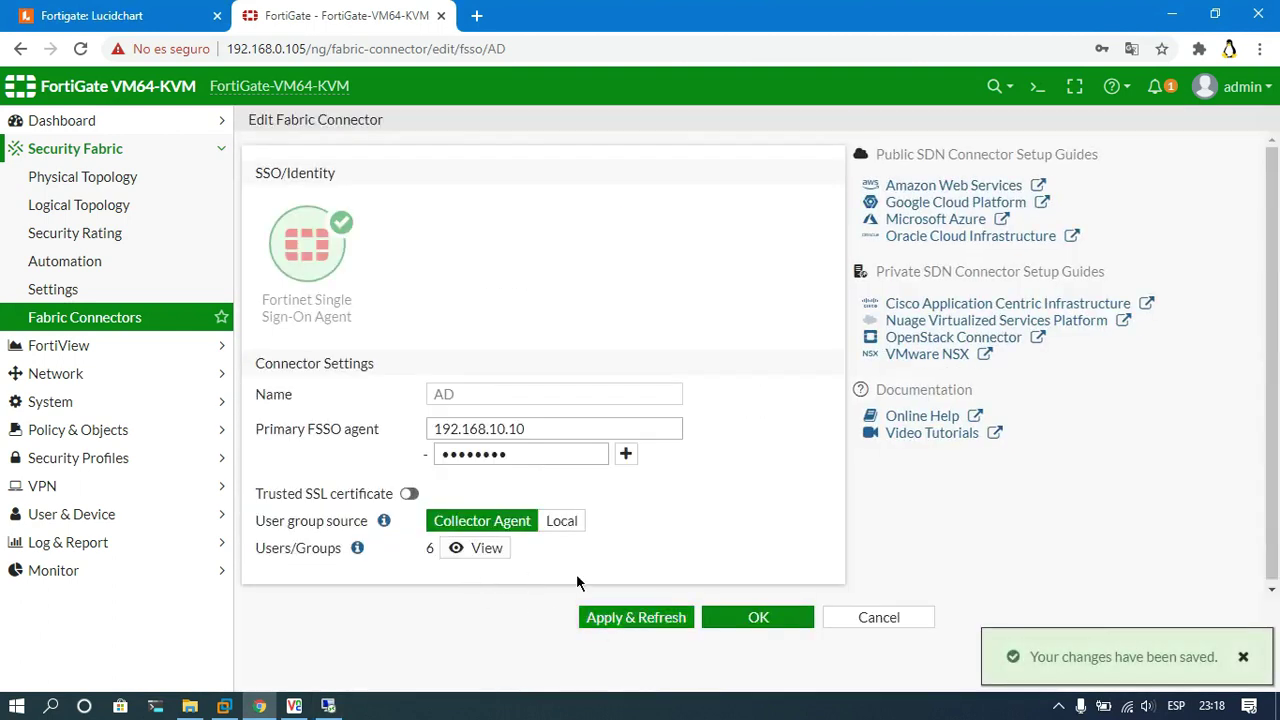
click(757, 620)
mouse_move(510, 224)
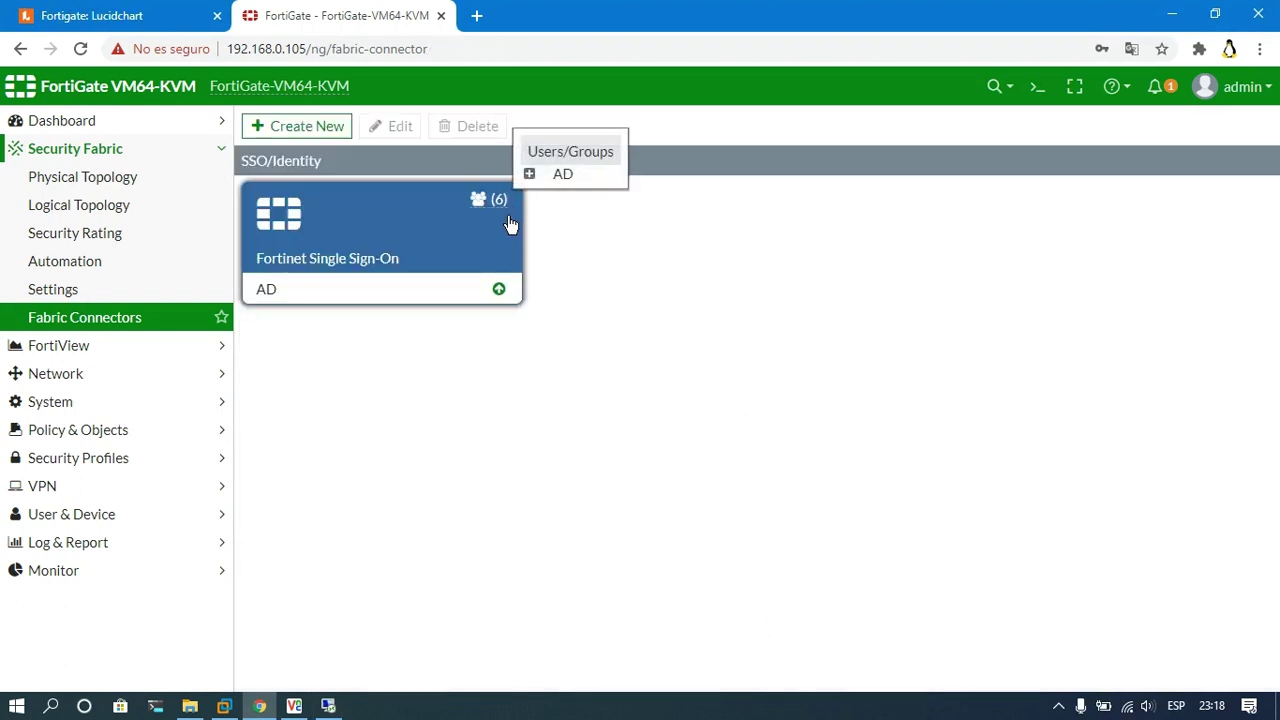
click(529, 174)
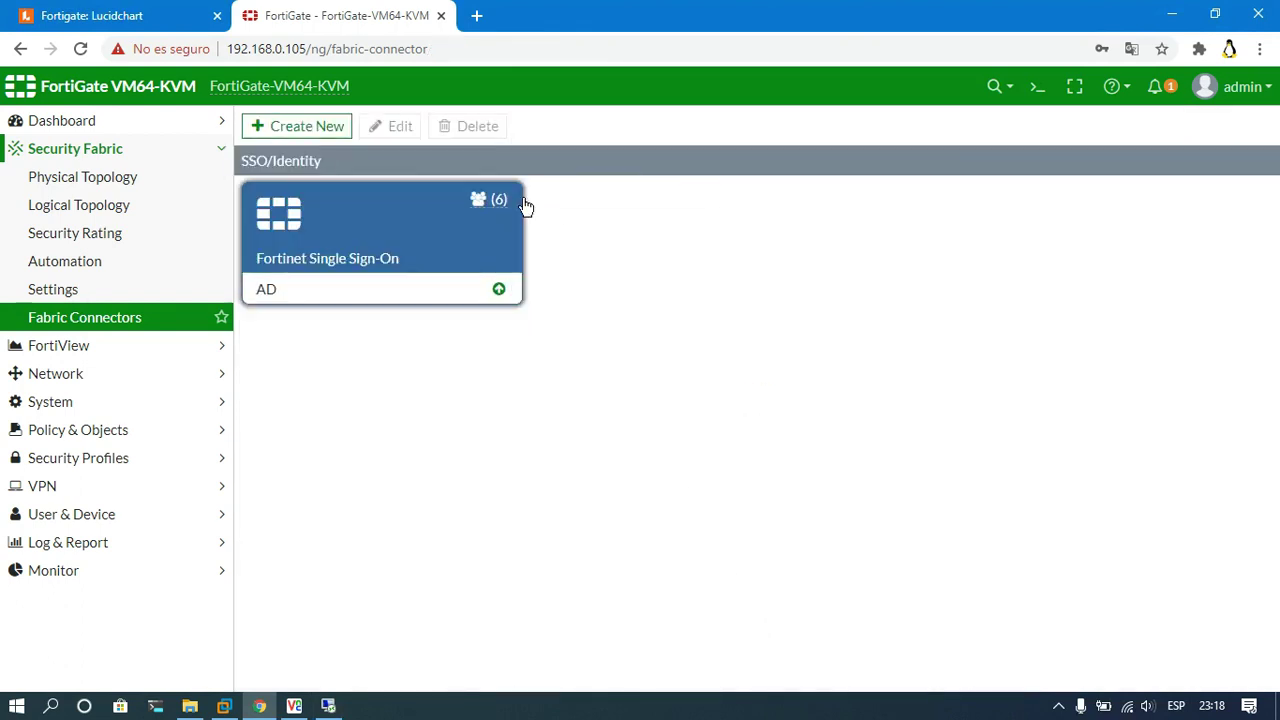
mouse_move(518, 224)
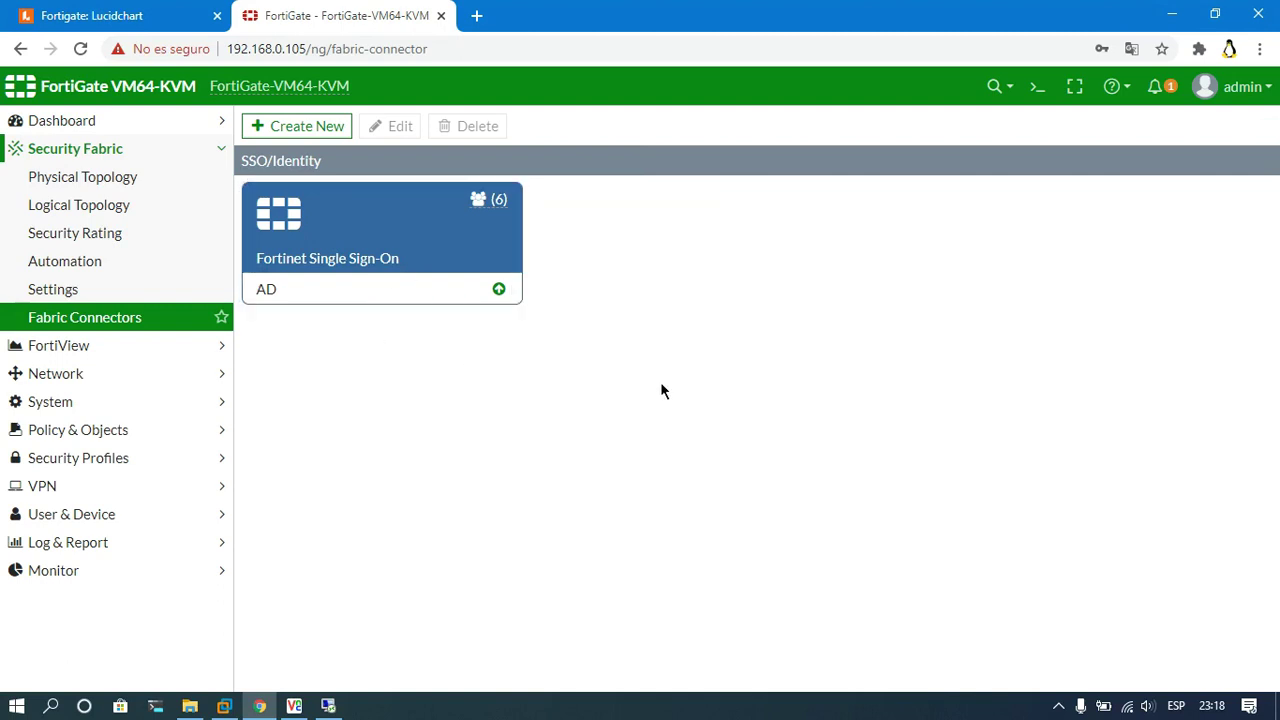
Step: Under User & Device > User Groups, create FSSO group 'sistemas' with member EXSPEN/SISTEMAS
click(143, 152)
click(110, 347)
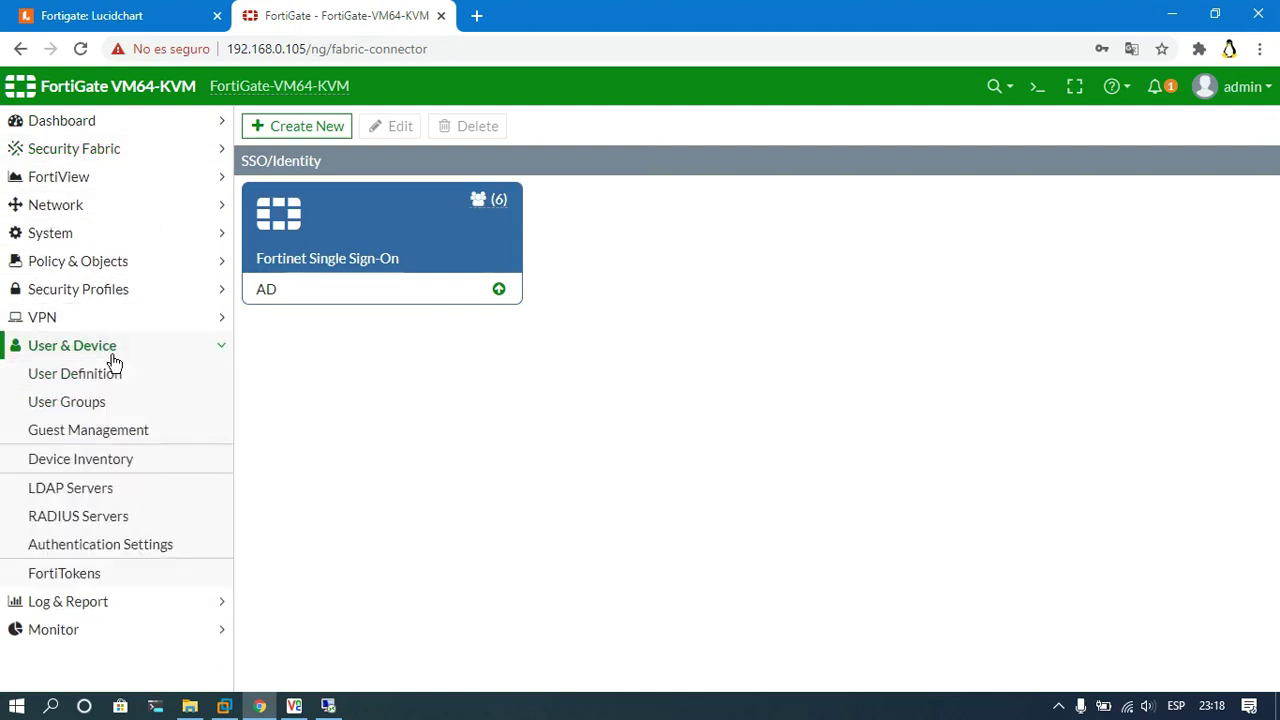
click(105, 410)
click(308, 132)
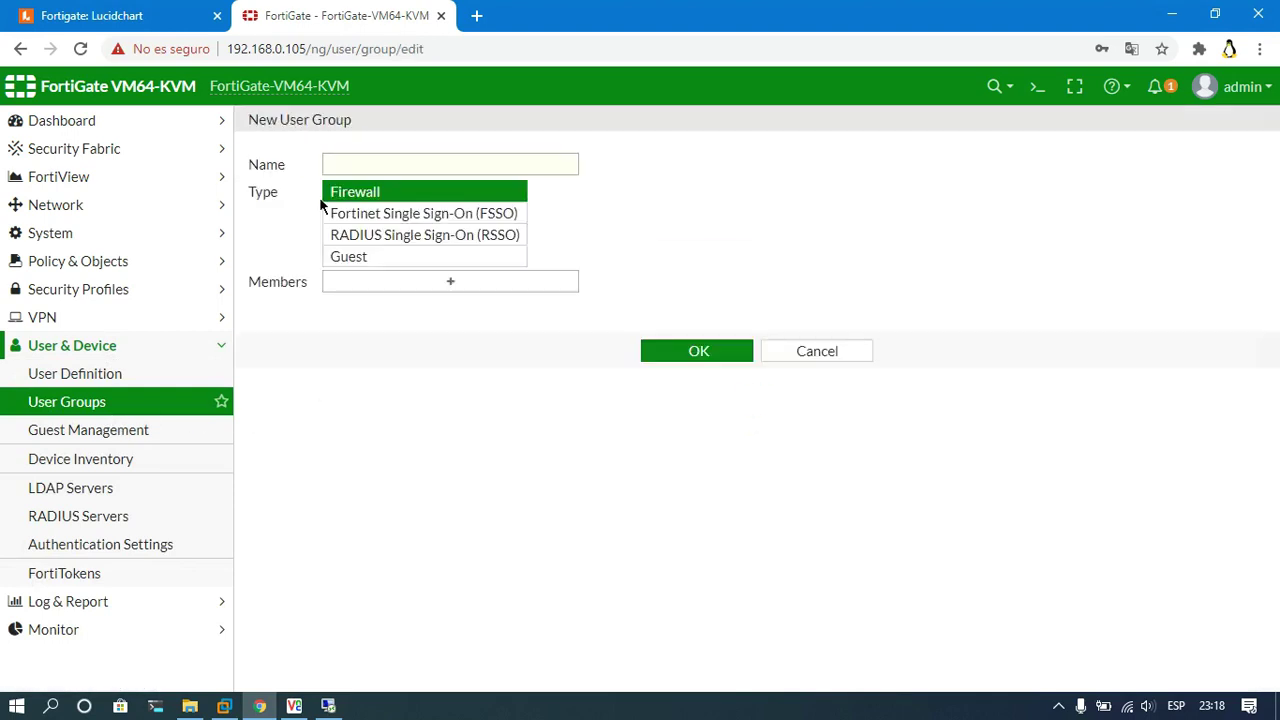
click(410, 219)
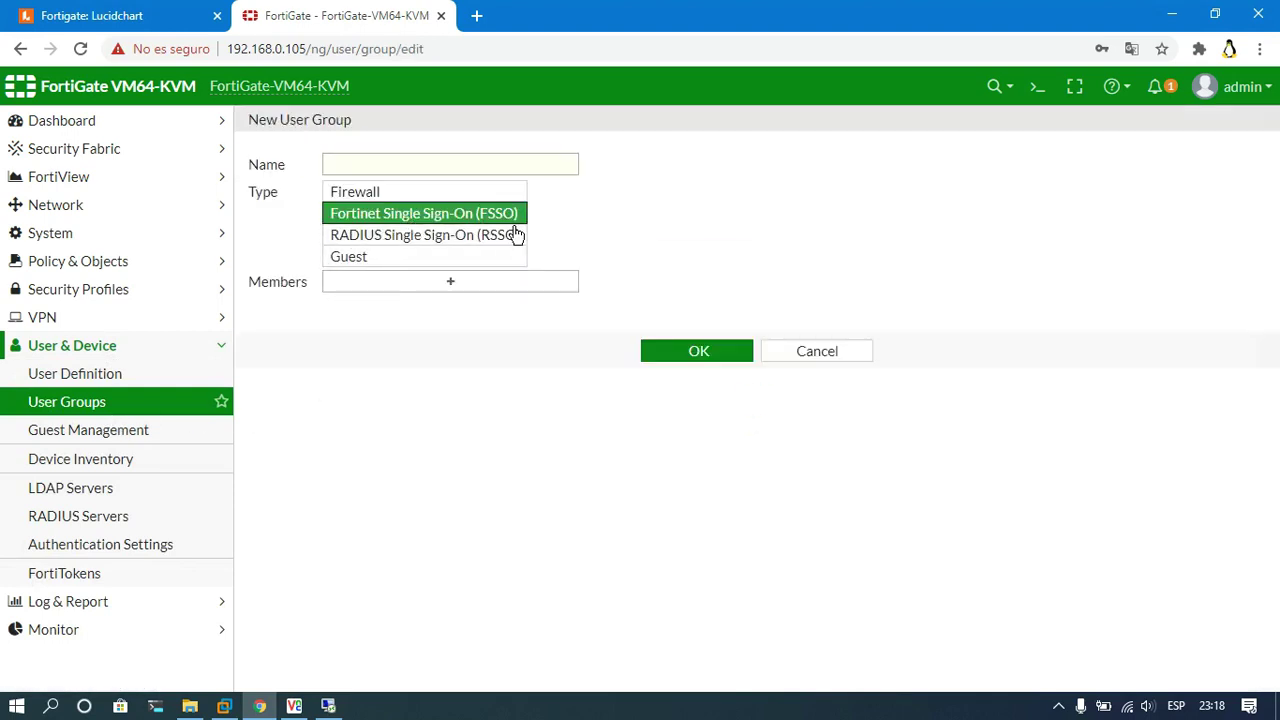
click(390, 181)
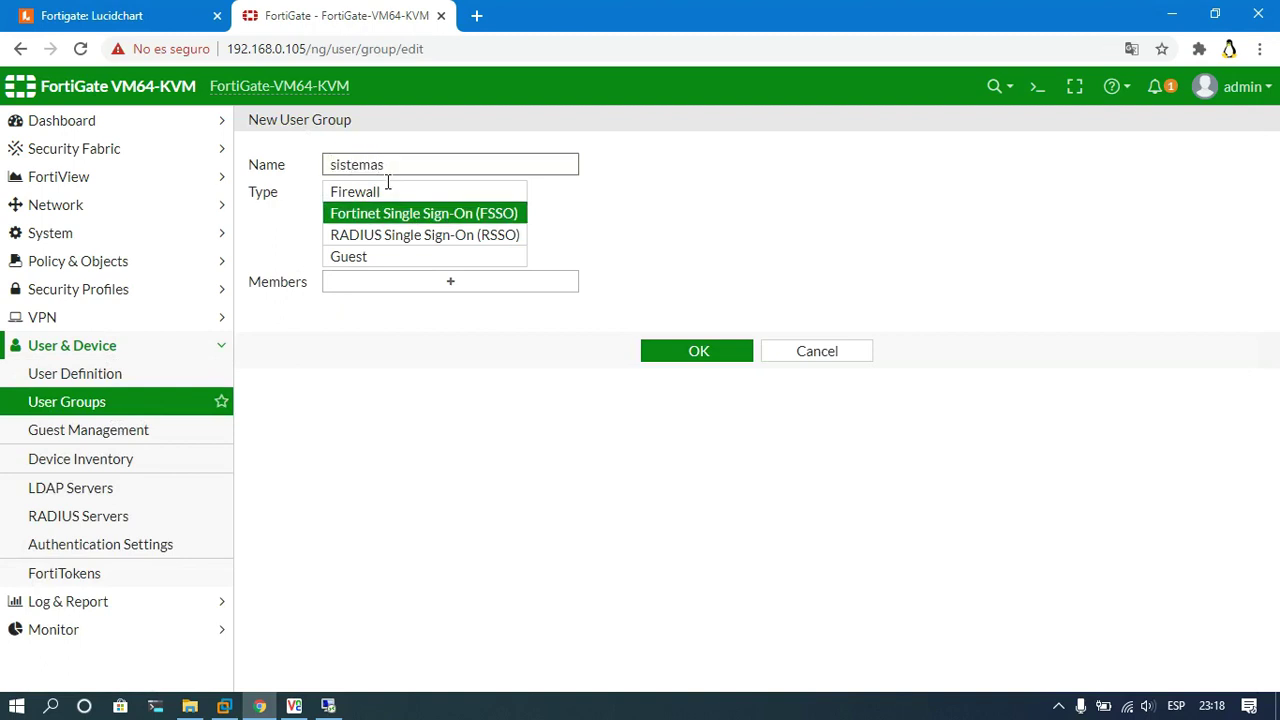
click(385, 287)
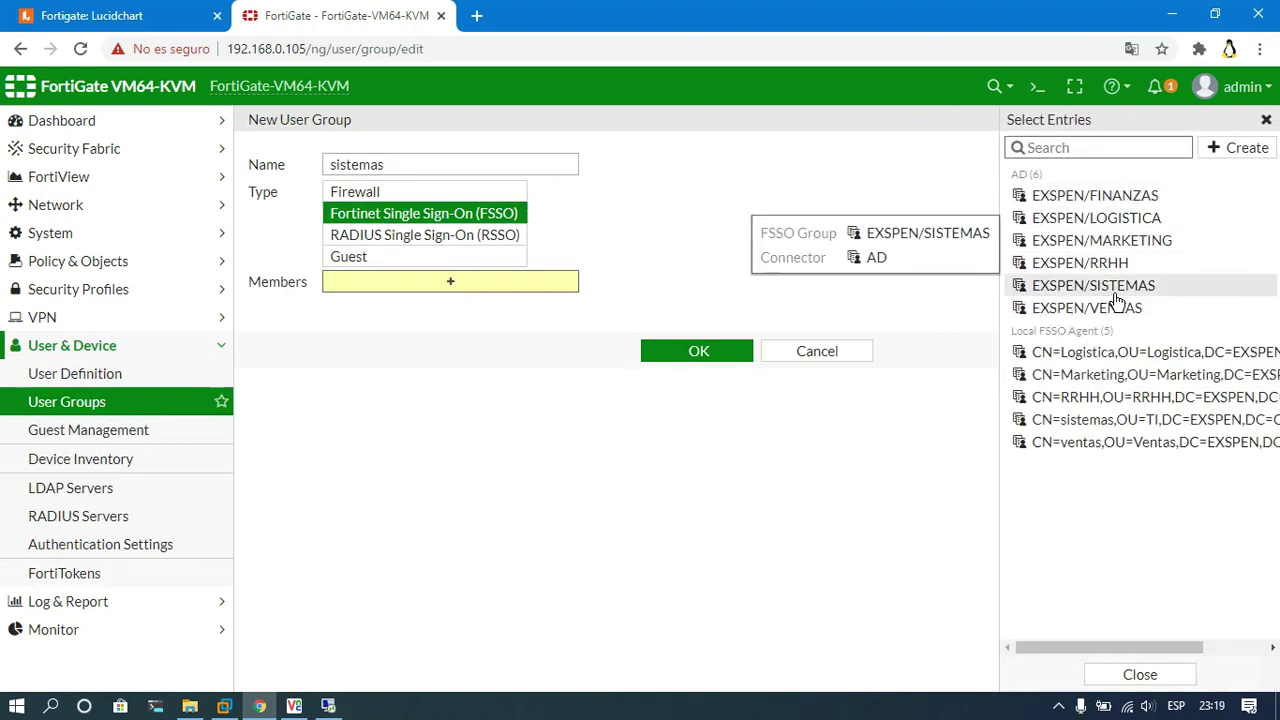
click(1103, 293)
click(813, 263)
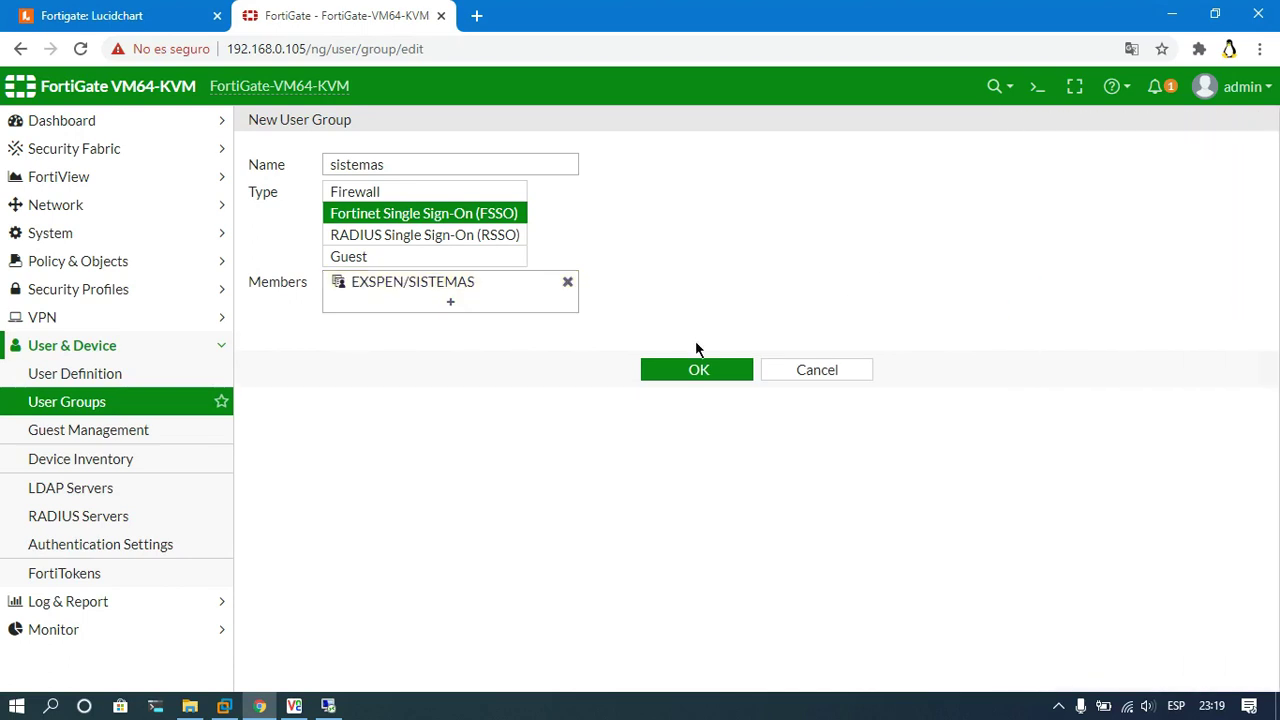
click(697, 370)
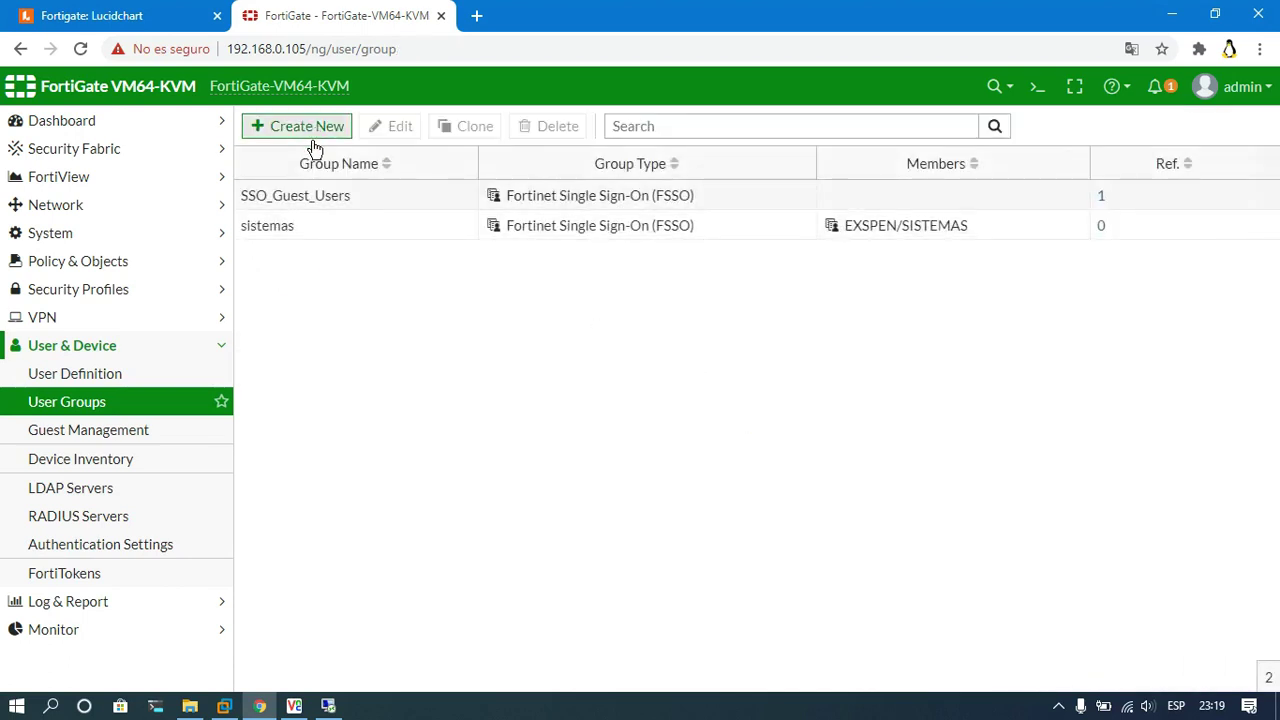
Step: Add FSSO group 'RRHH' with member EXSPEN/RRHH, save it, and collapse User & Device
click(306, 126)
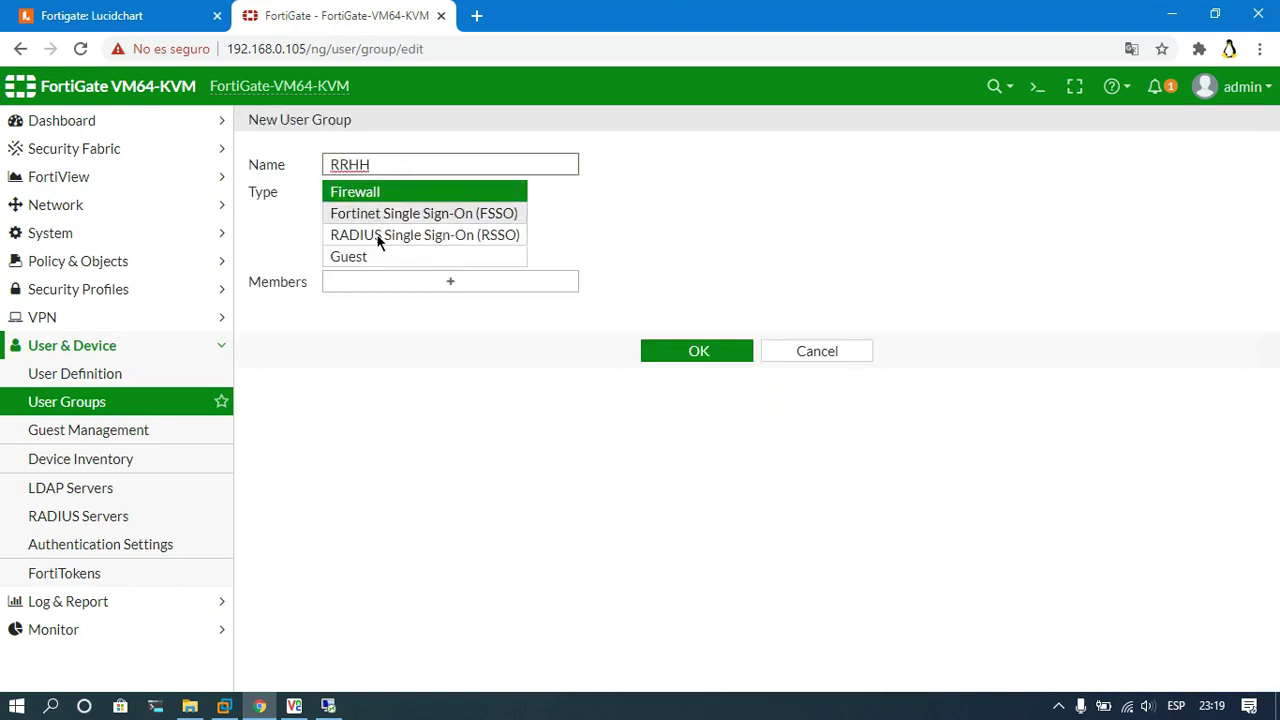
click(424, 213)
click(437, 286)
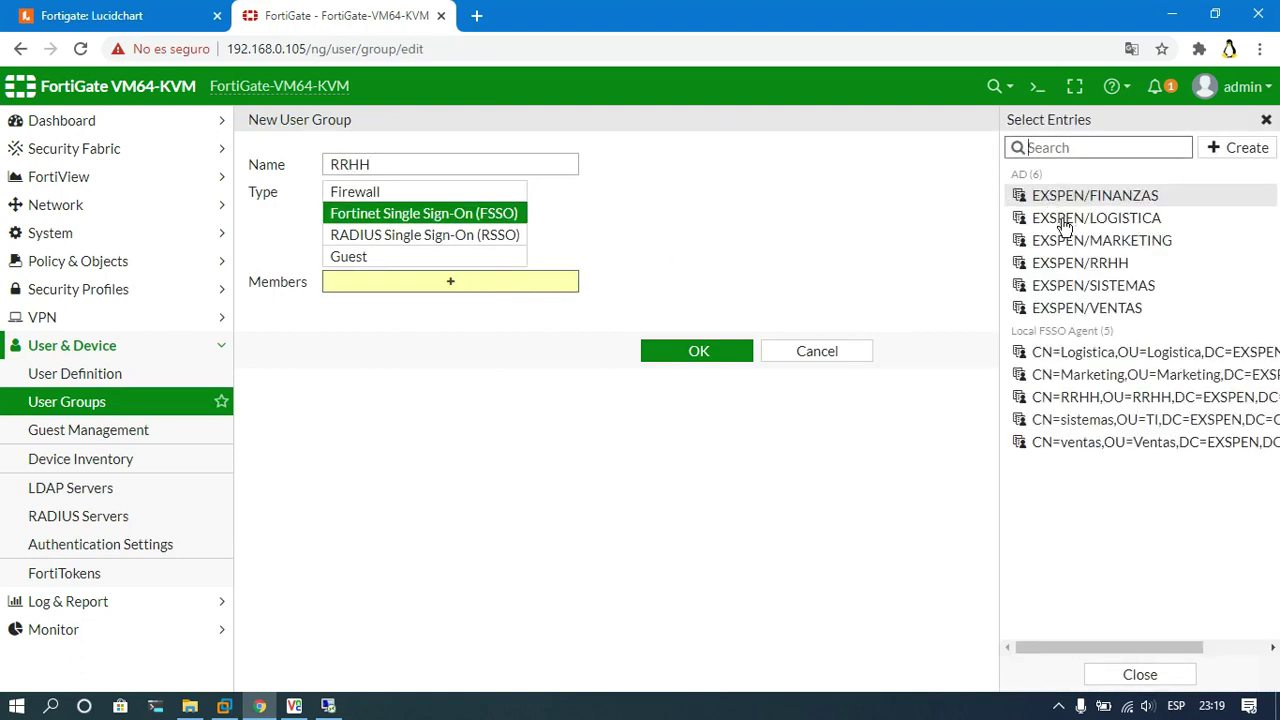
click(1048, 263)
click(801, 212)
click(709, 362)
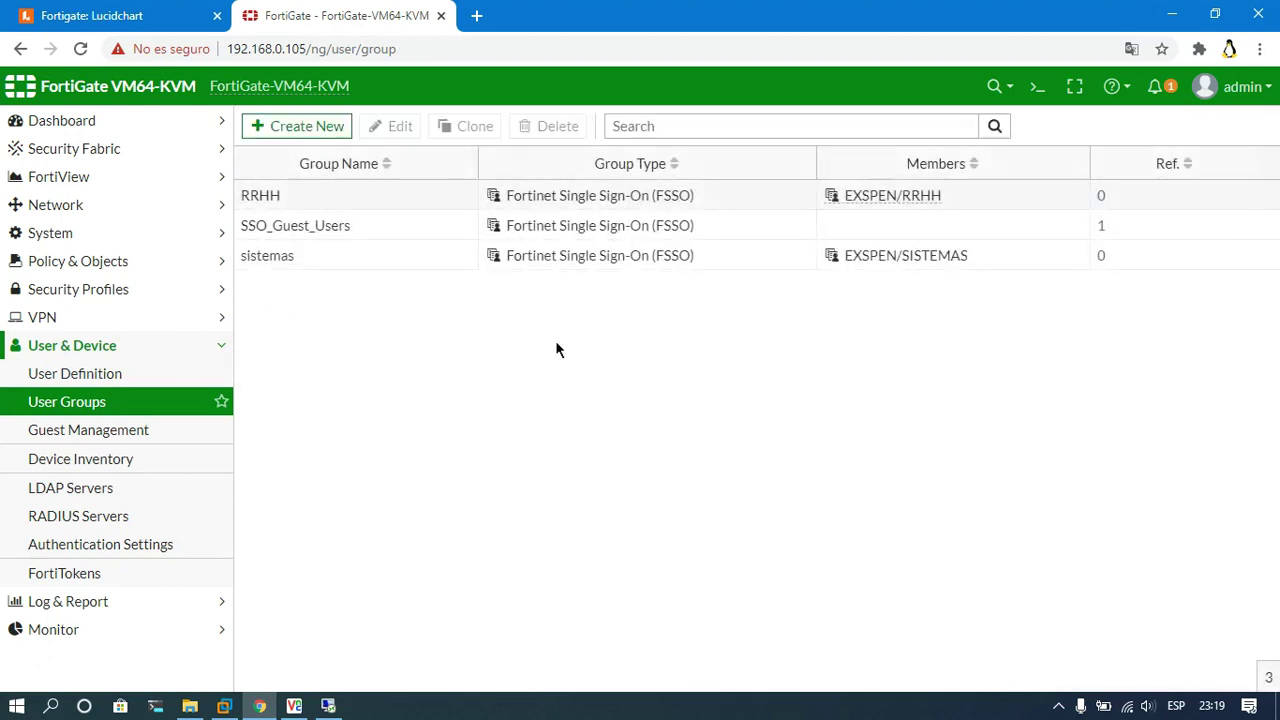
click(135, 350)
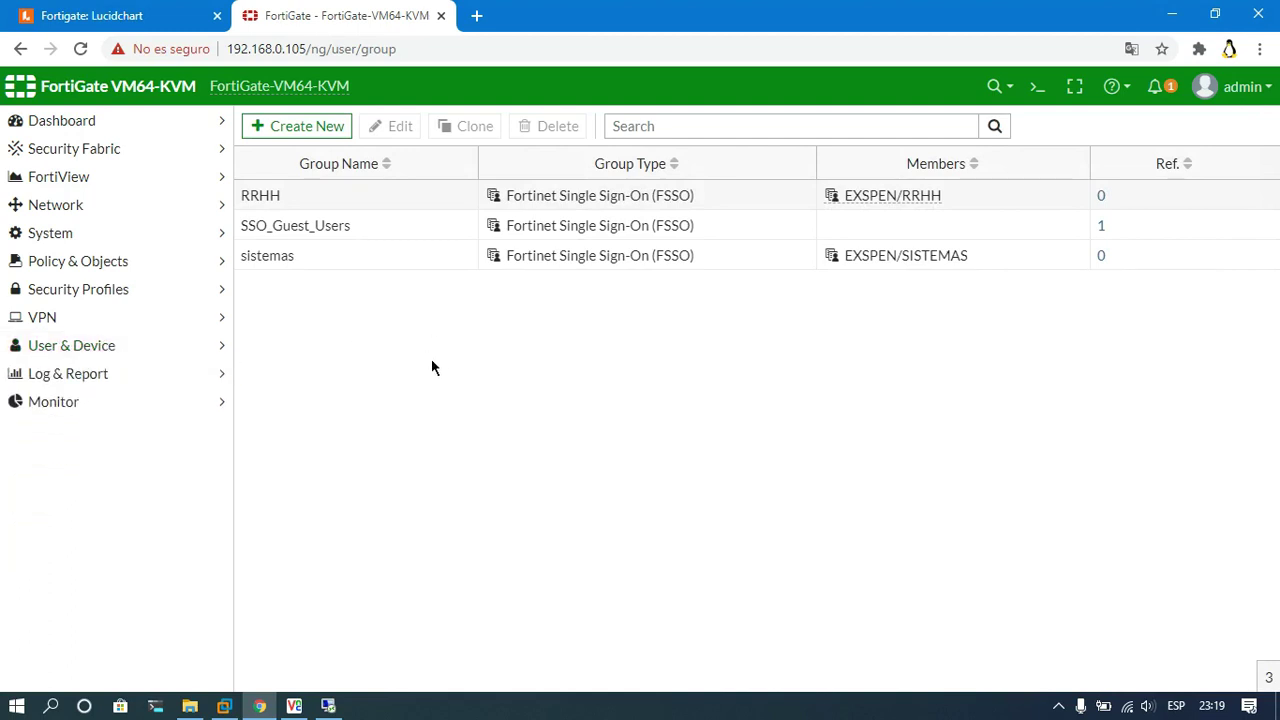
Step: Return to the remote Windows Server 2019 session and open Server Manager maximized
mouse_move(328, 706)
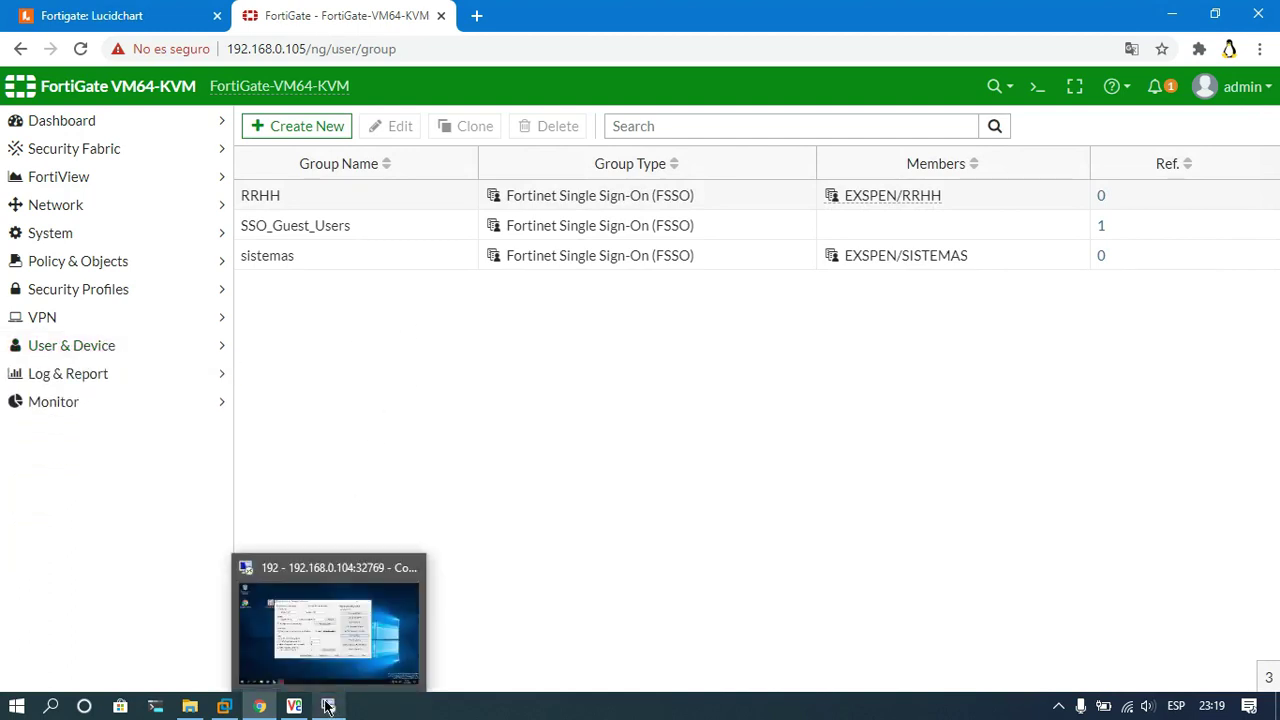
click(336, 630)
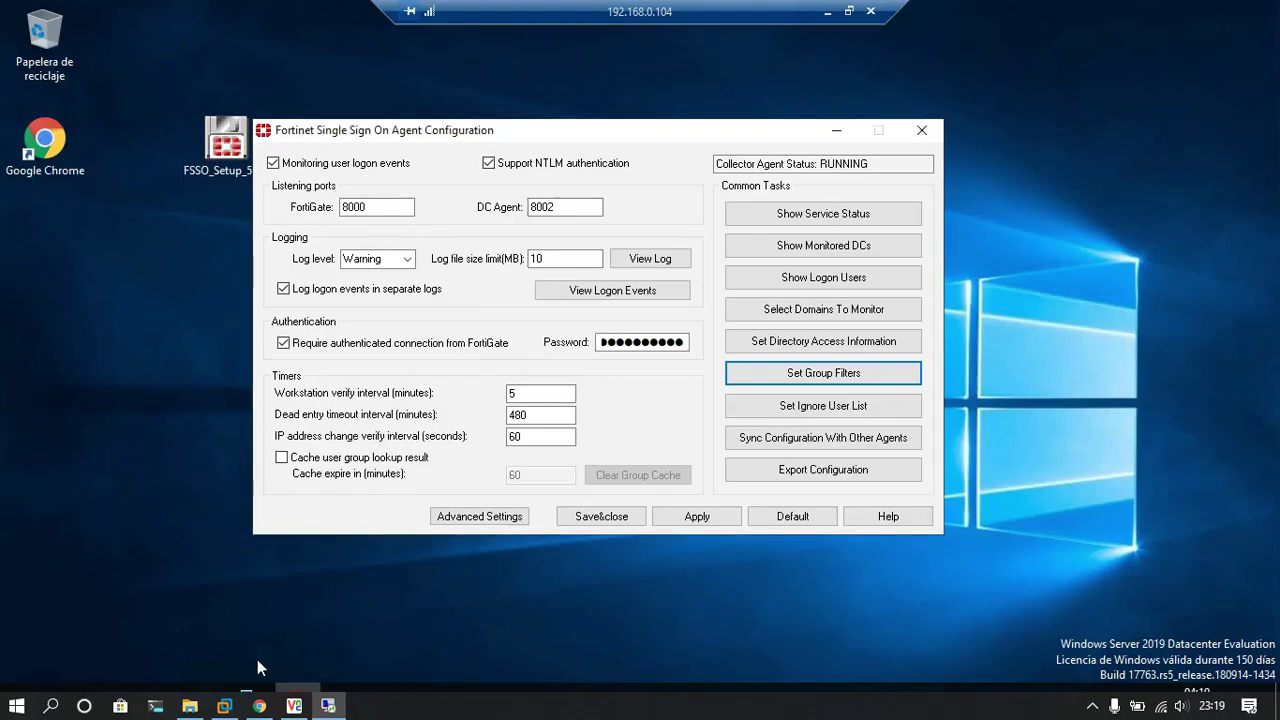
mouse_move(298, 688)
click(250, 640)
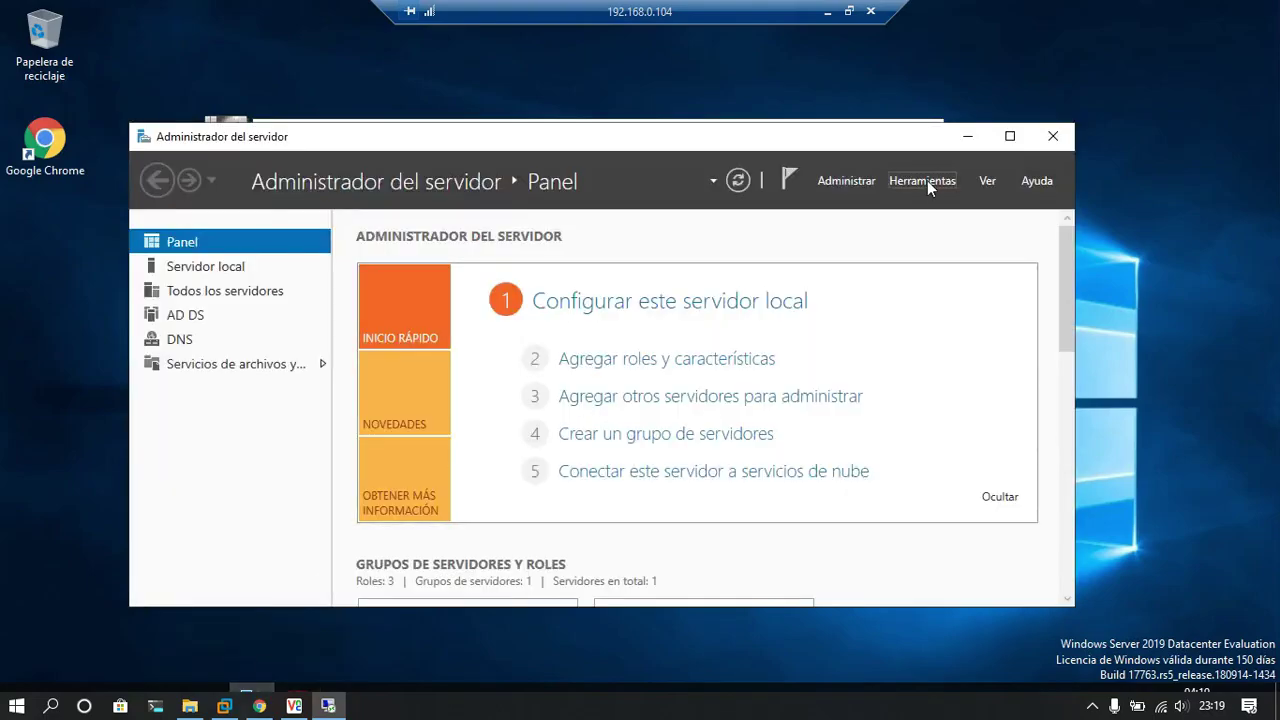
click(1012, 136)
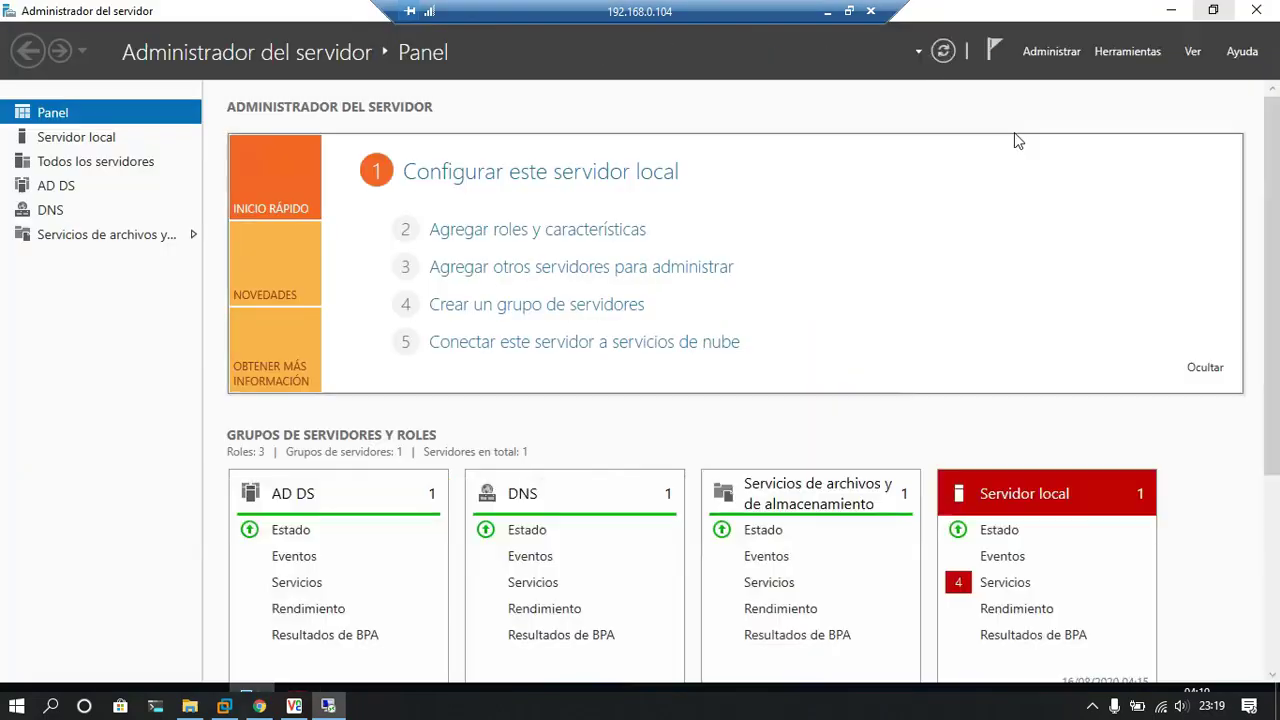
Step: Launch Usuarios y equipos de Active Directory from Server Manager's Herramientas menu
click(1105, 51)
scroll(1060, 320, down, 2)
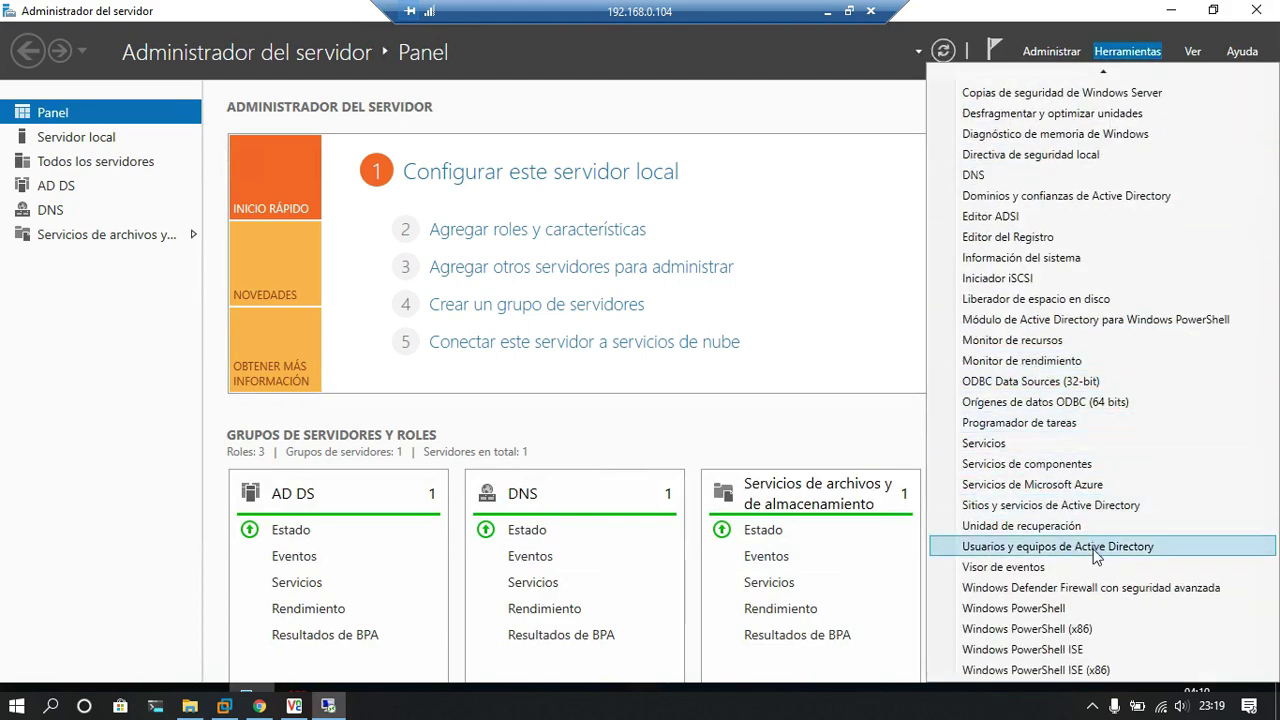
click(1090, 564)
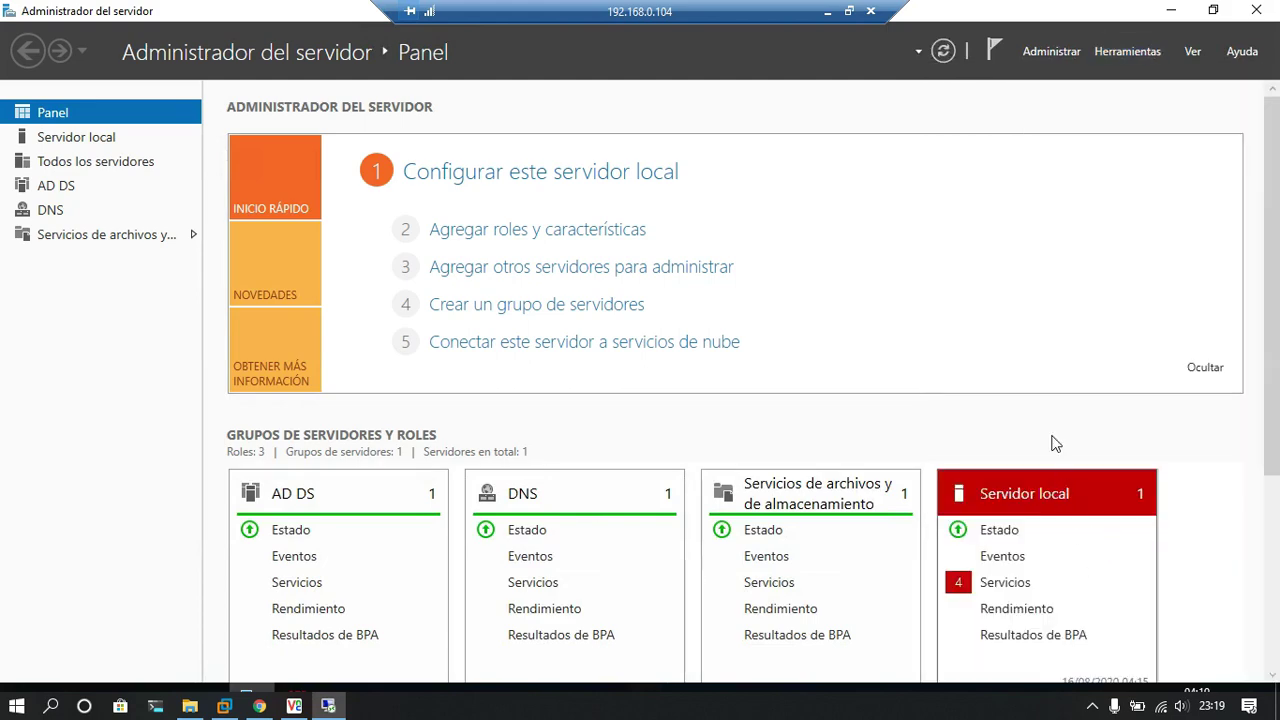
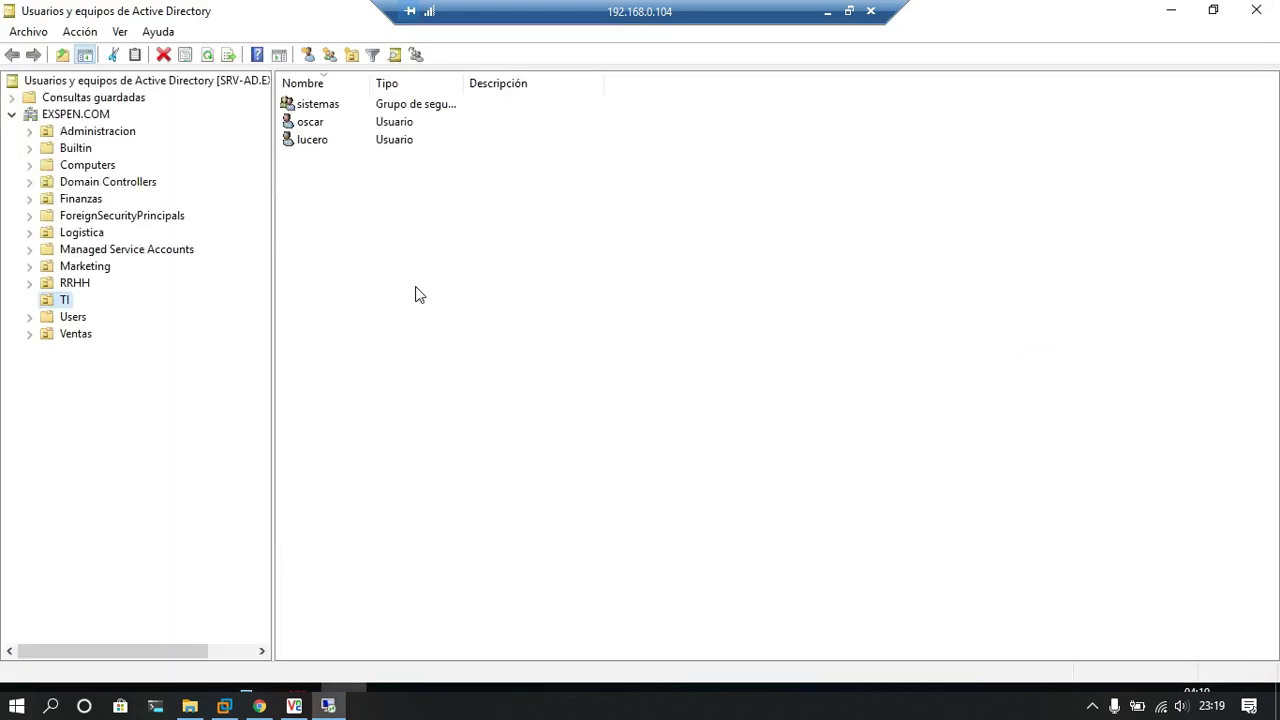
Step: Review a TI unit user account and the sistemas group, then minimize the RDP session
click(299, 145)
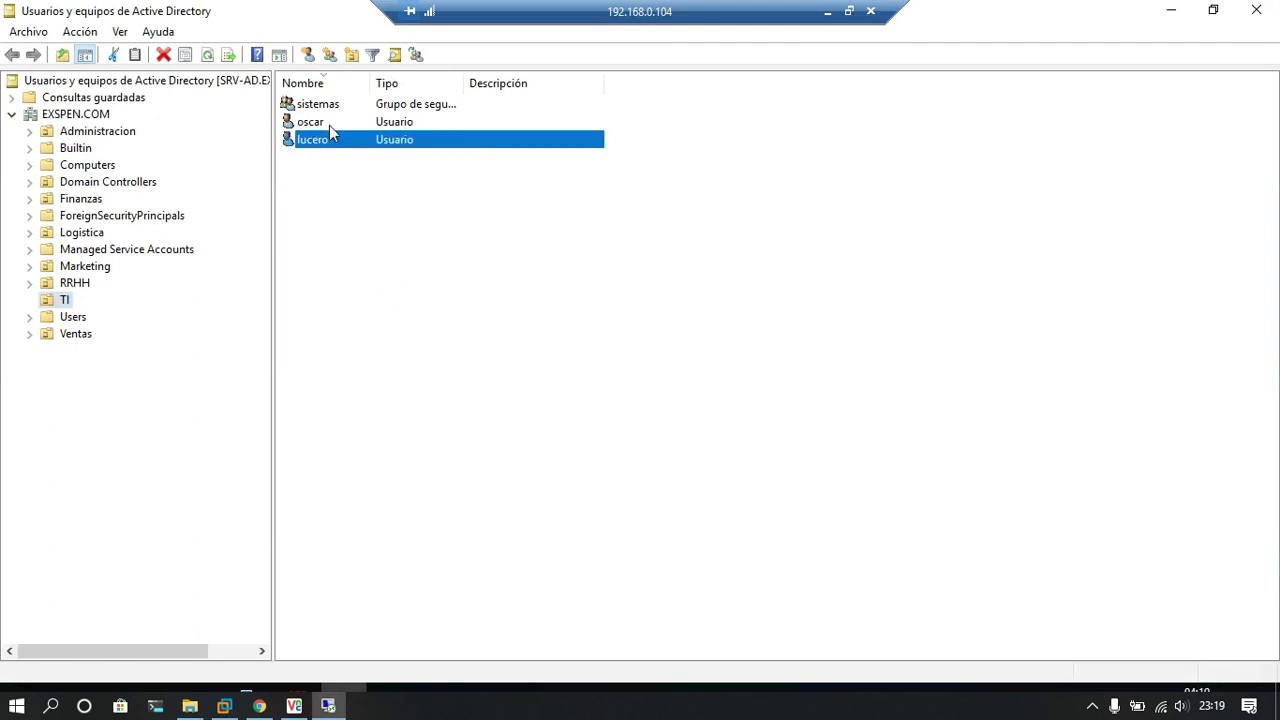
click(319, 107)
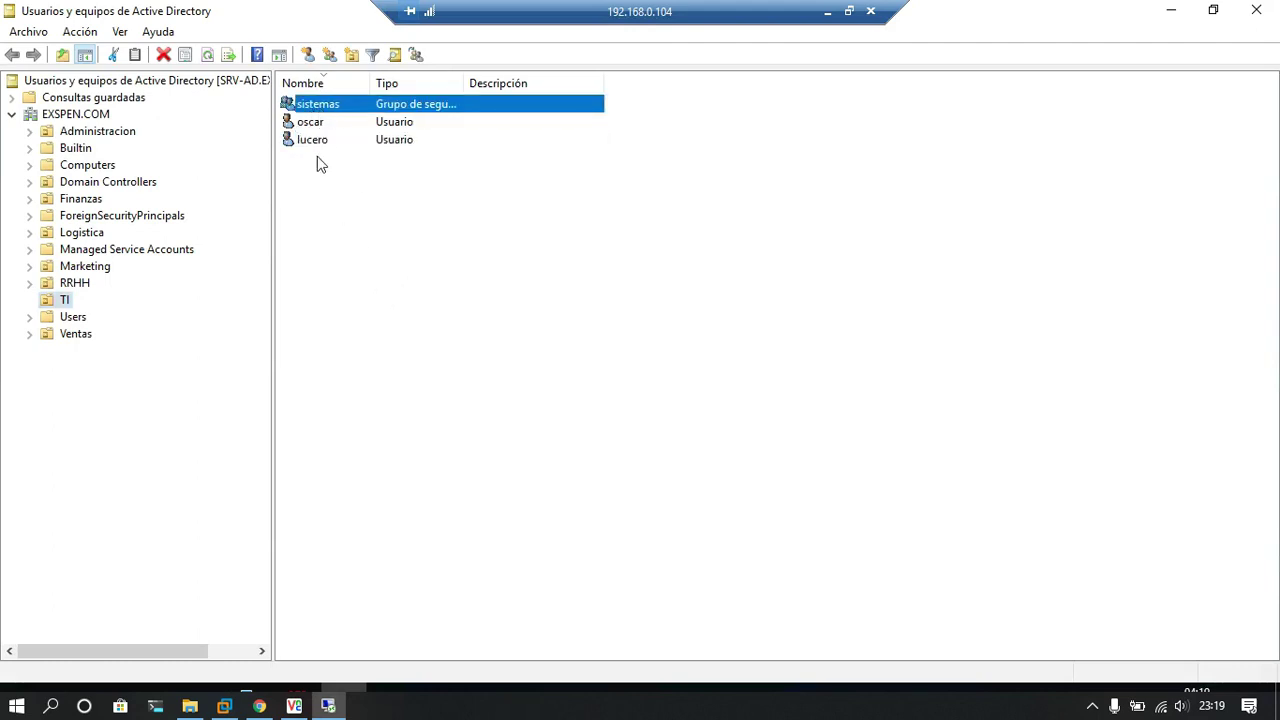
click(822, 11)
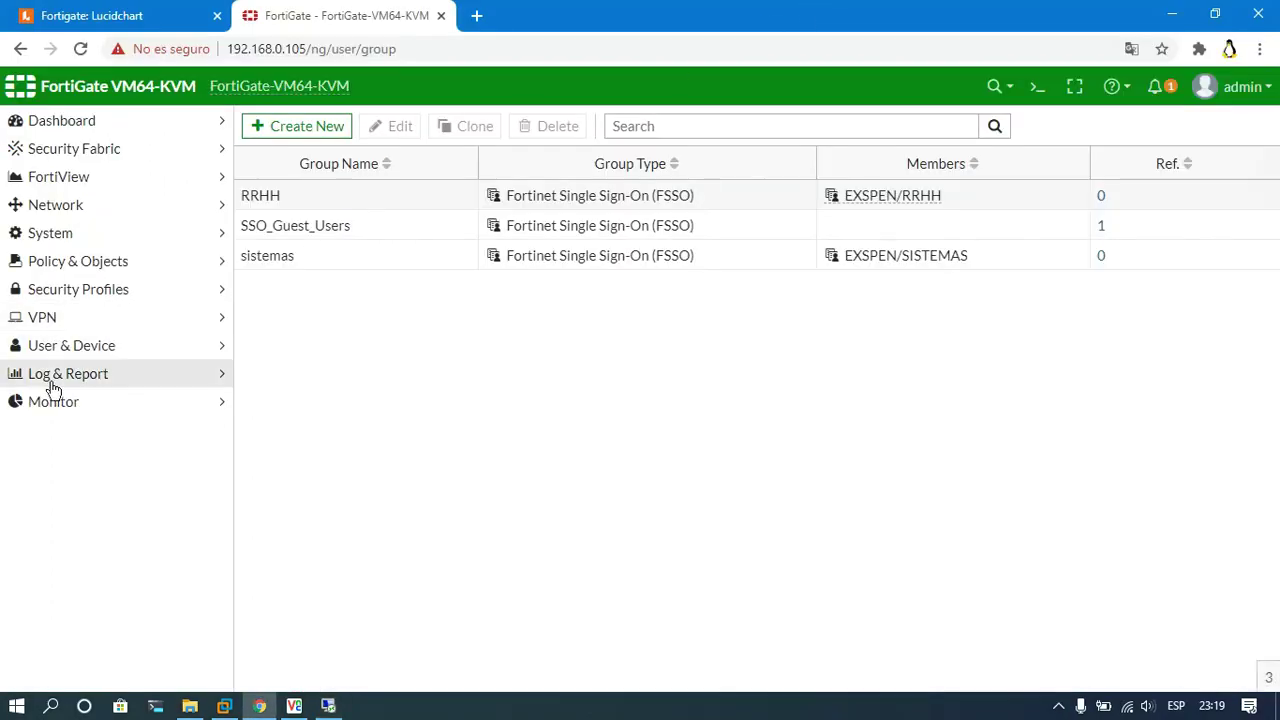
Step: Show all FSSO logons in the Firewall User Monitor (none listed), then bring up the Windows 7 VM
click(74, 408)
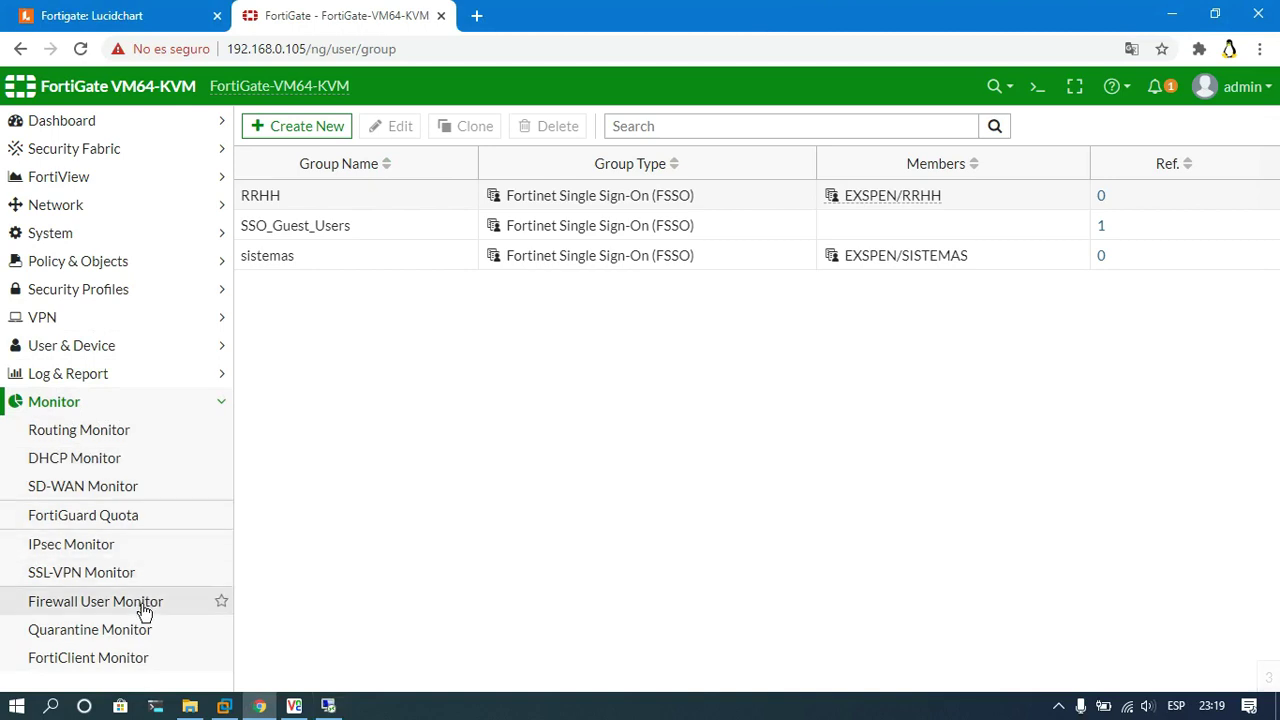
click(180, 604)
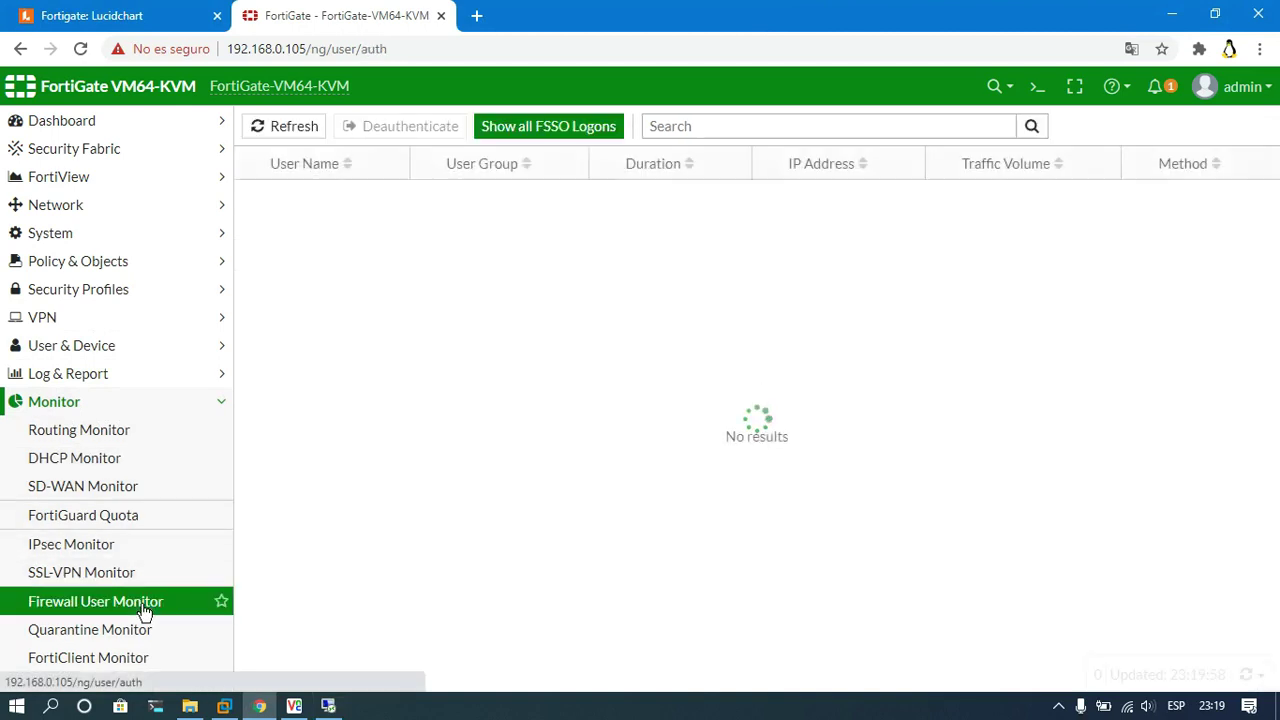
click(563, 143)
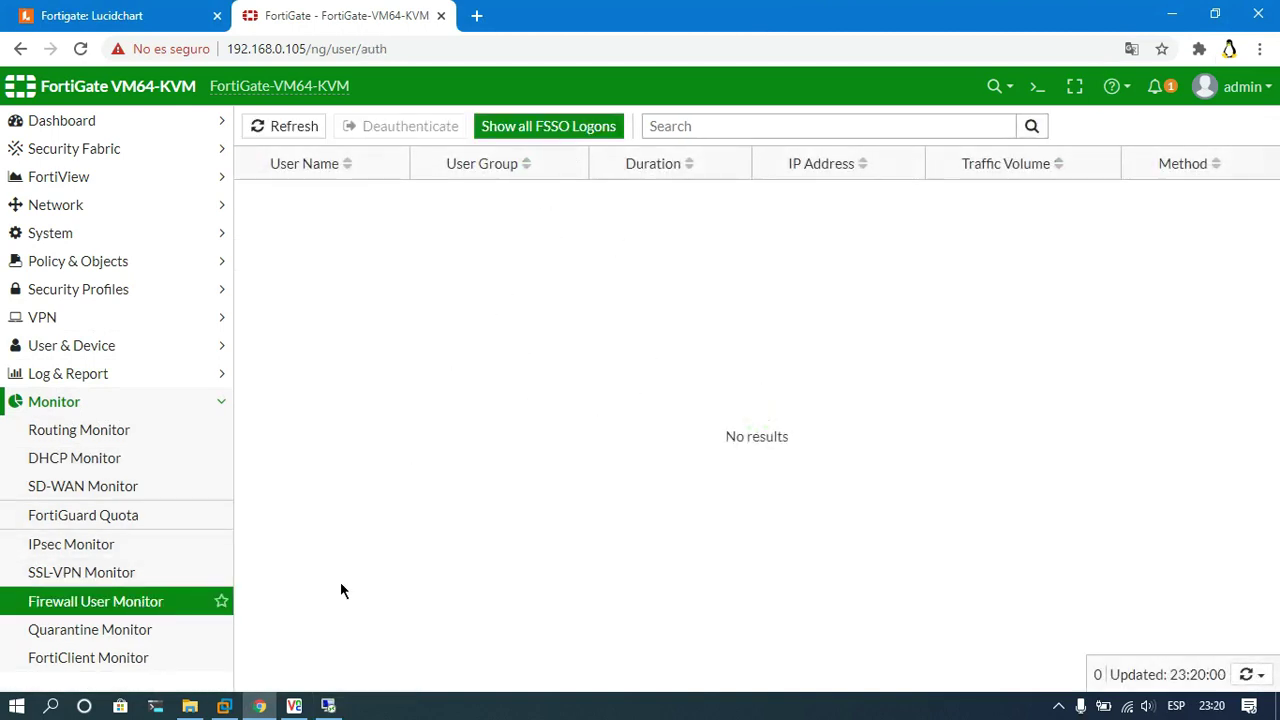
mouse_move(294, 706)
click(323, 630)
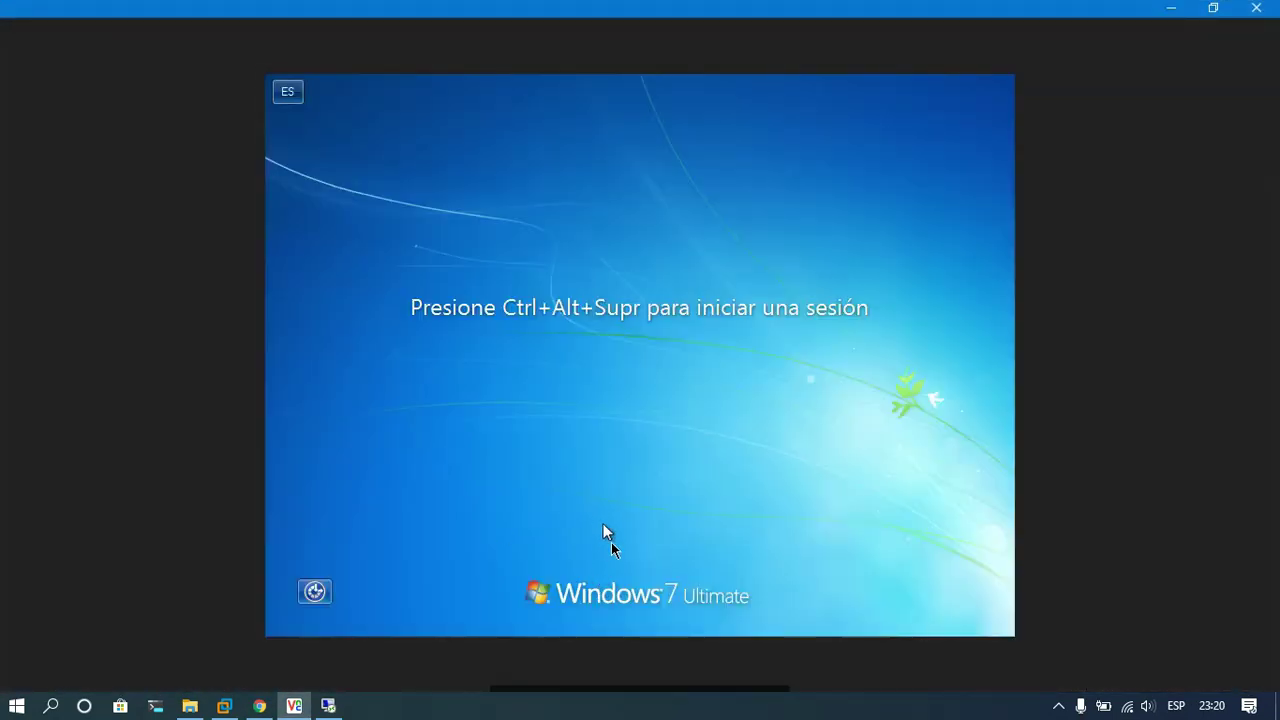
Step: Send Ctrl+Alt+Del to the Windows 7 VM and choose Cambiar de usuario > Otro usuario
click(603, 686)
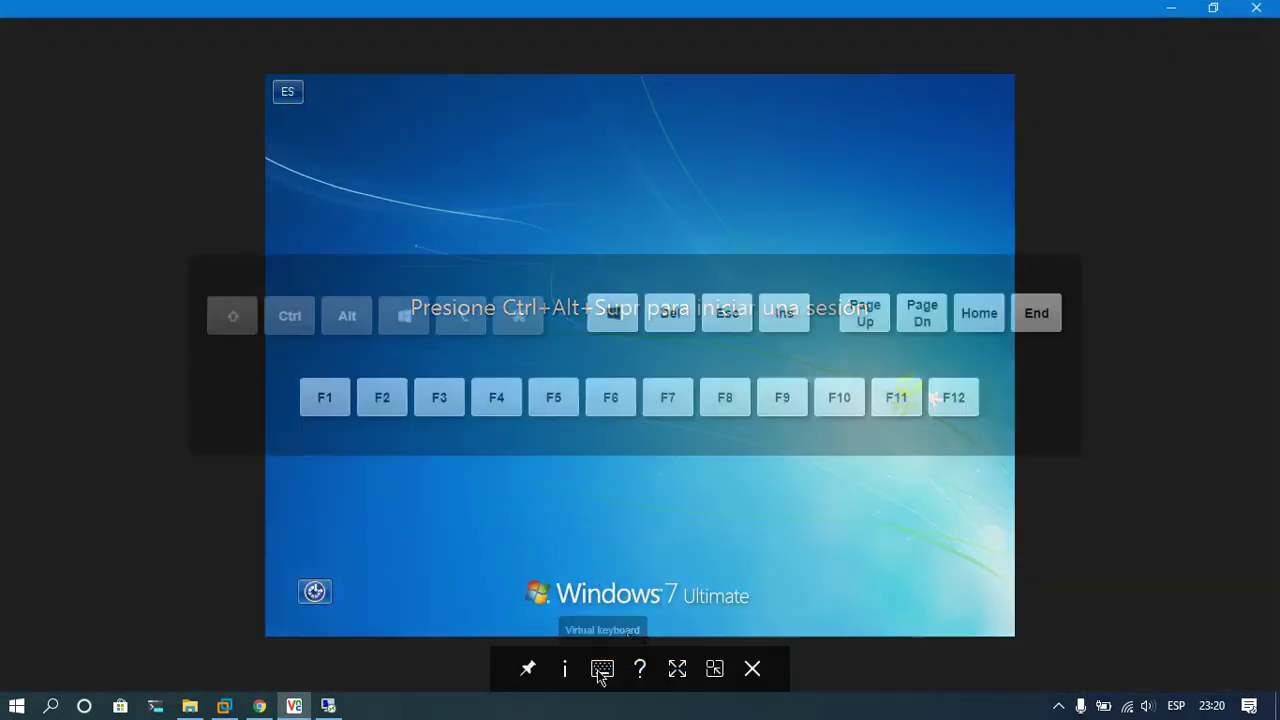
click(292, 330)
click(347, 318)
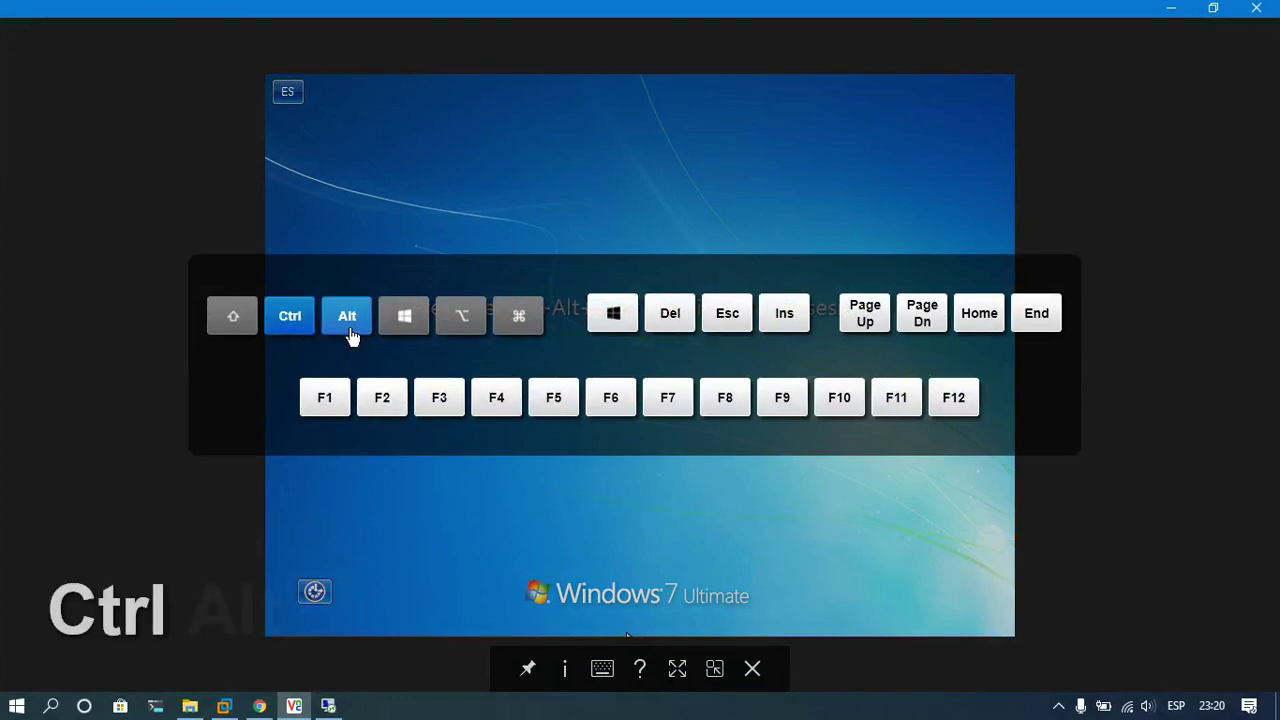
key(Delete)
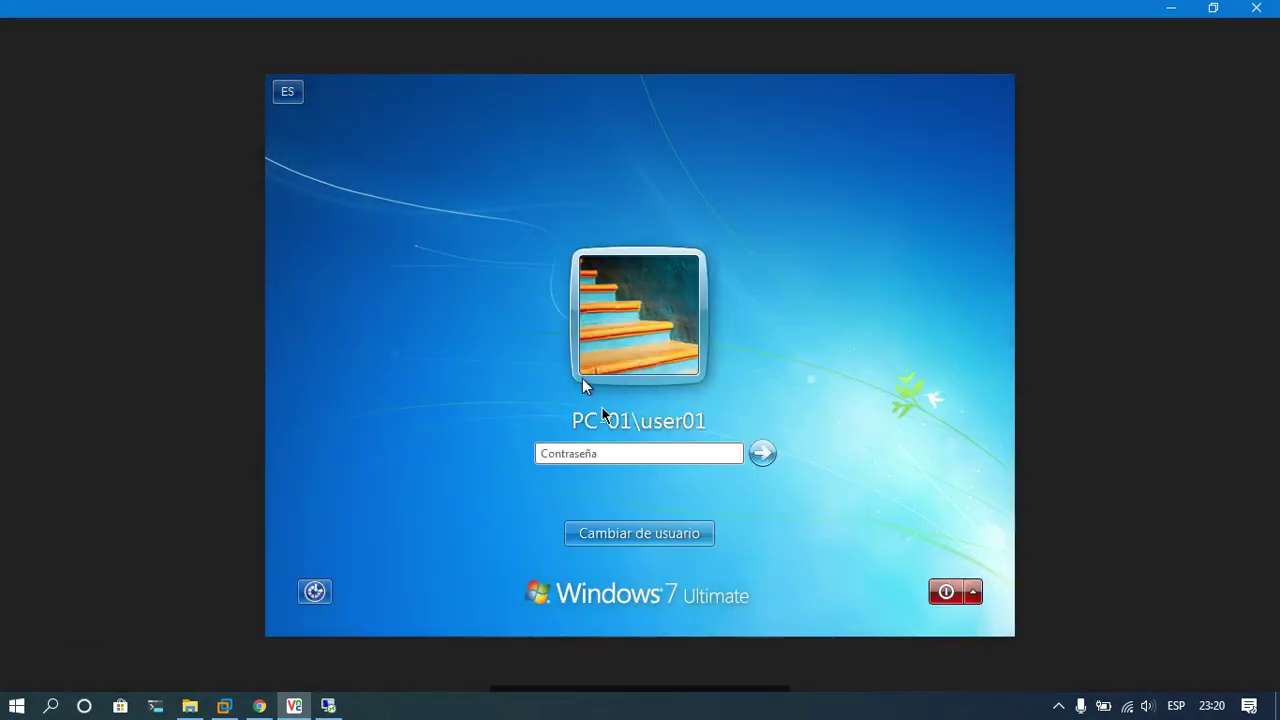
click(665, 538)
click(707, 432)
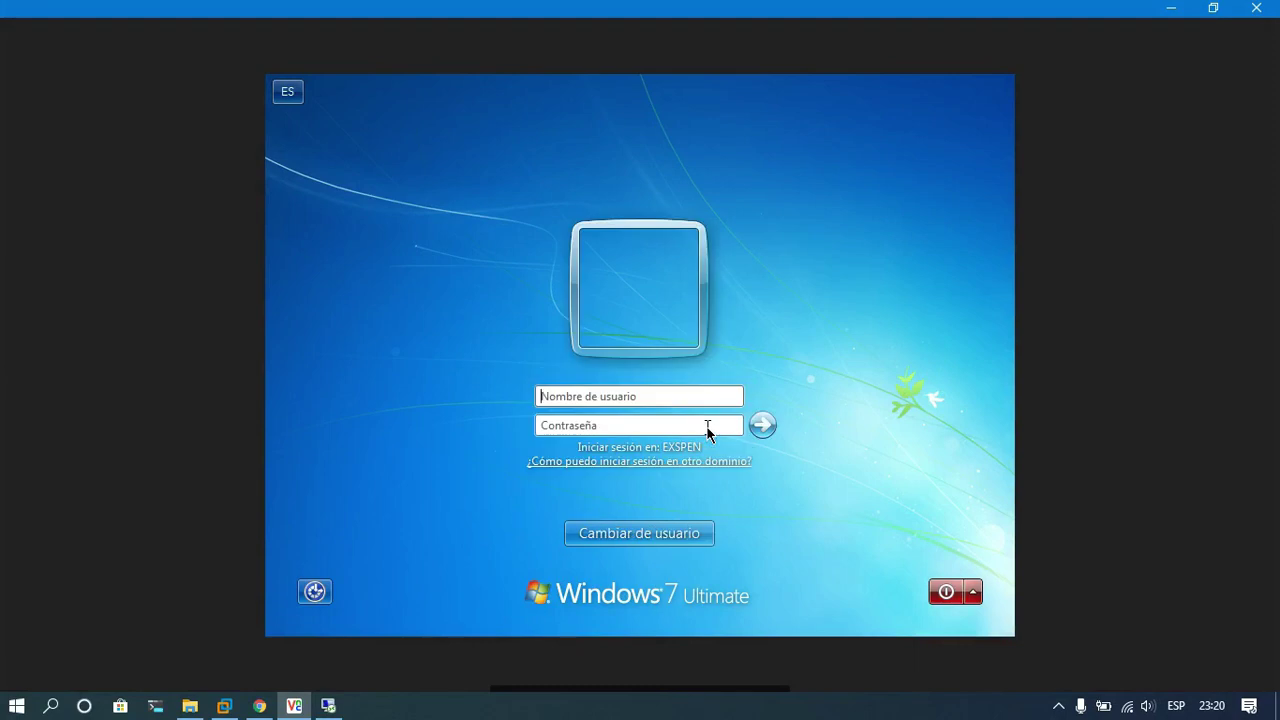
Step: Sign in with the domain user's name and password, refresh the desktop, and minimize the VM
text(lucero)
click(683, 429)
text(***)
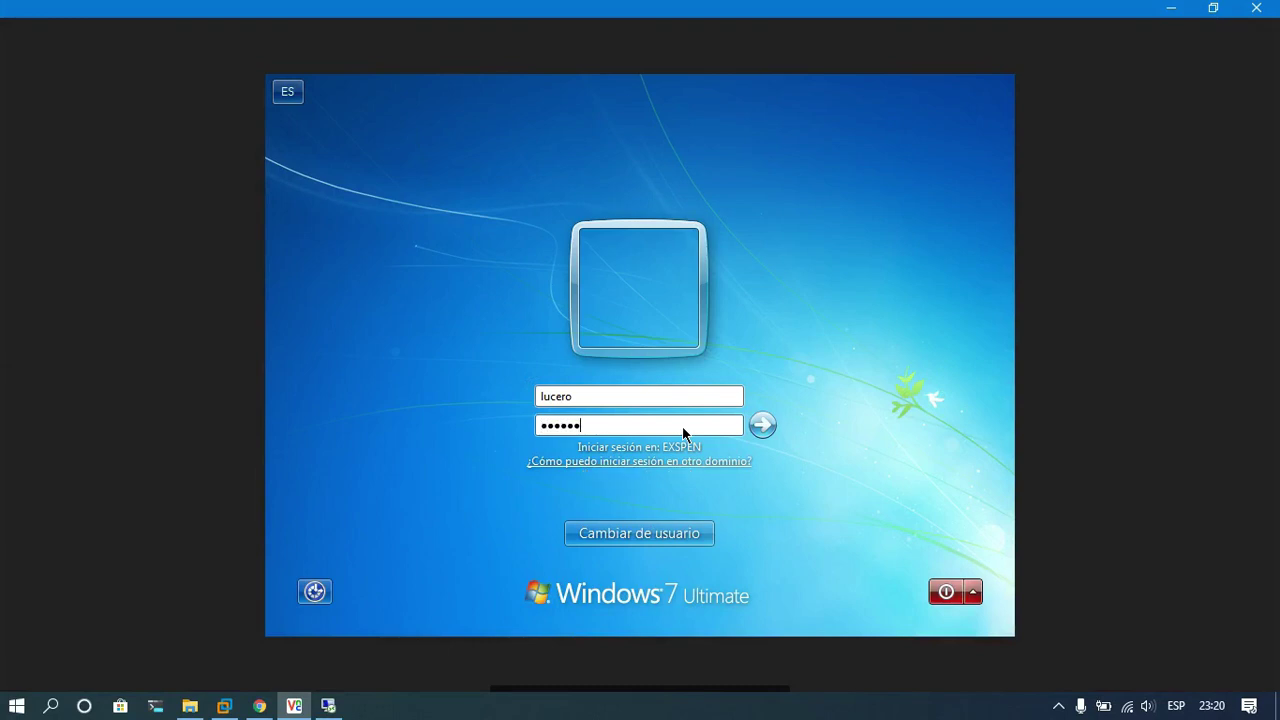
key(Return)
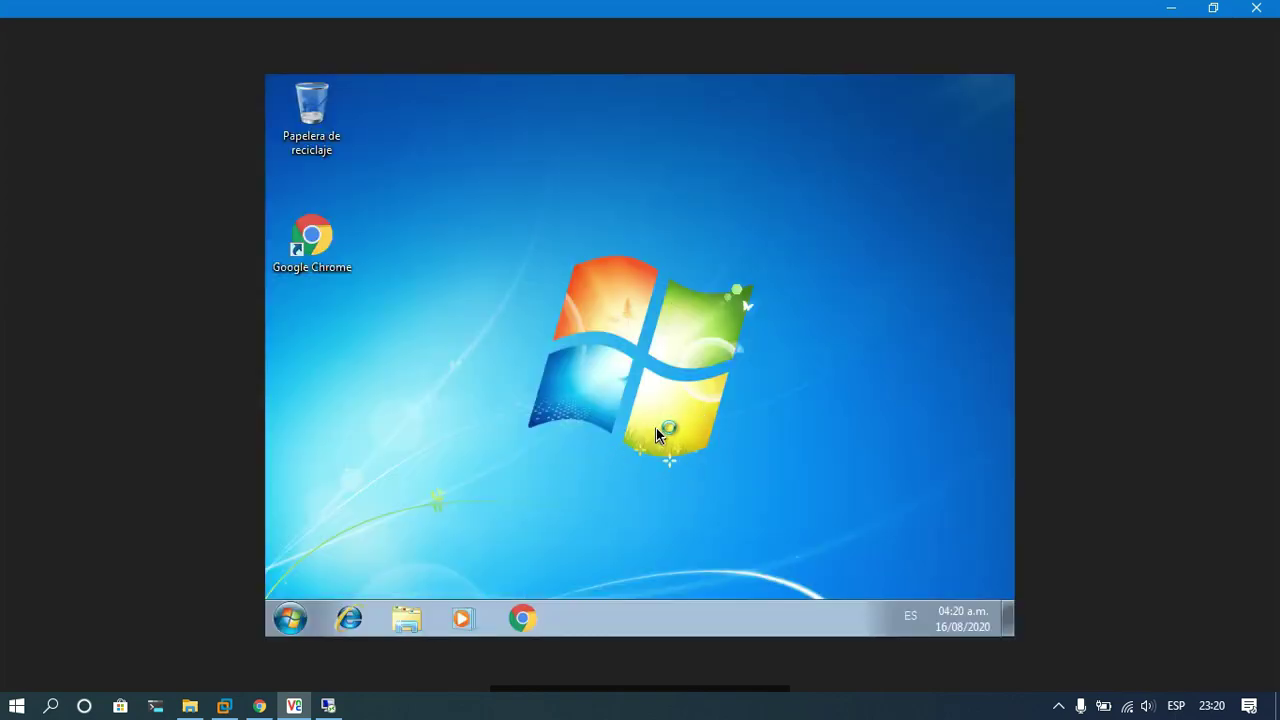
right_click(597, 257)
click(634, 320)
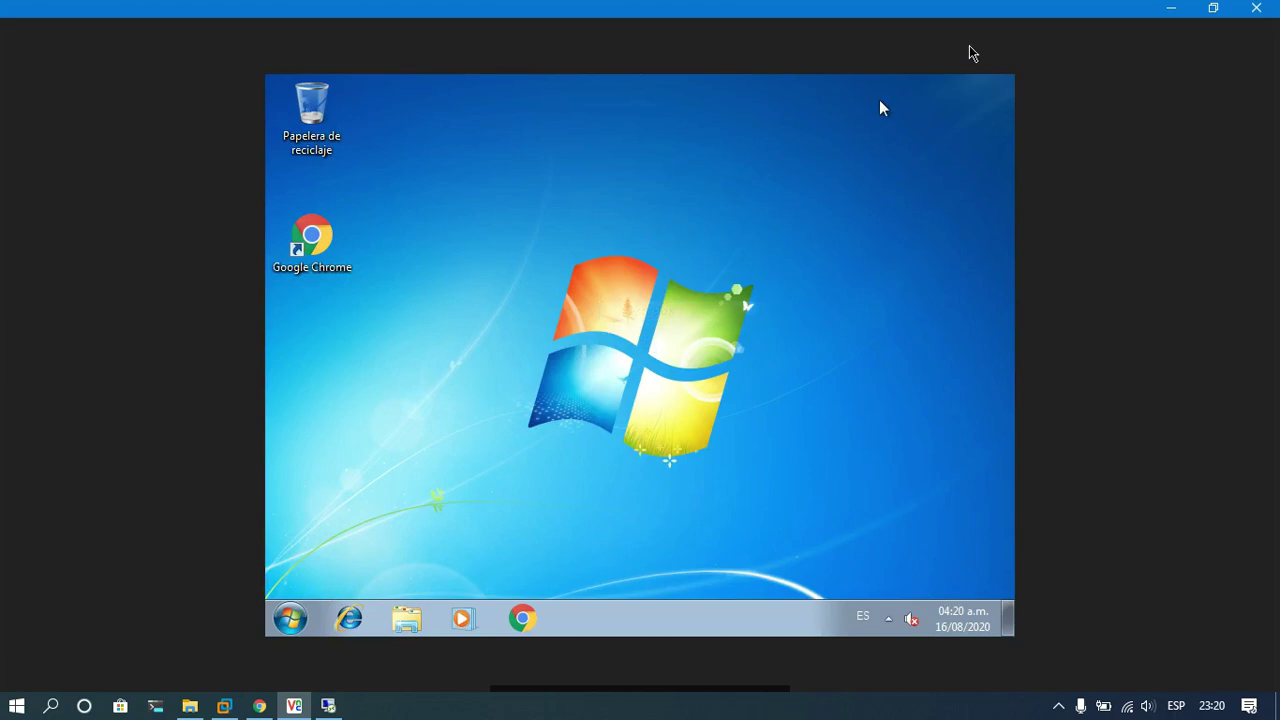
click(1171, 8)
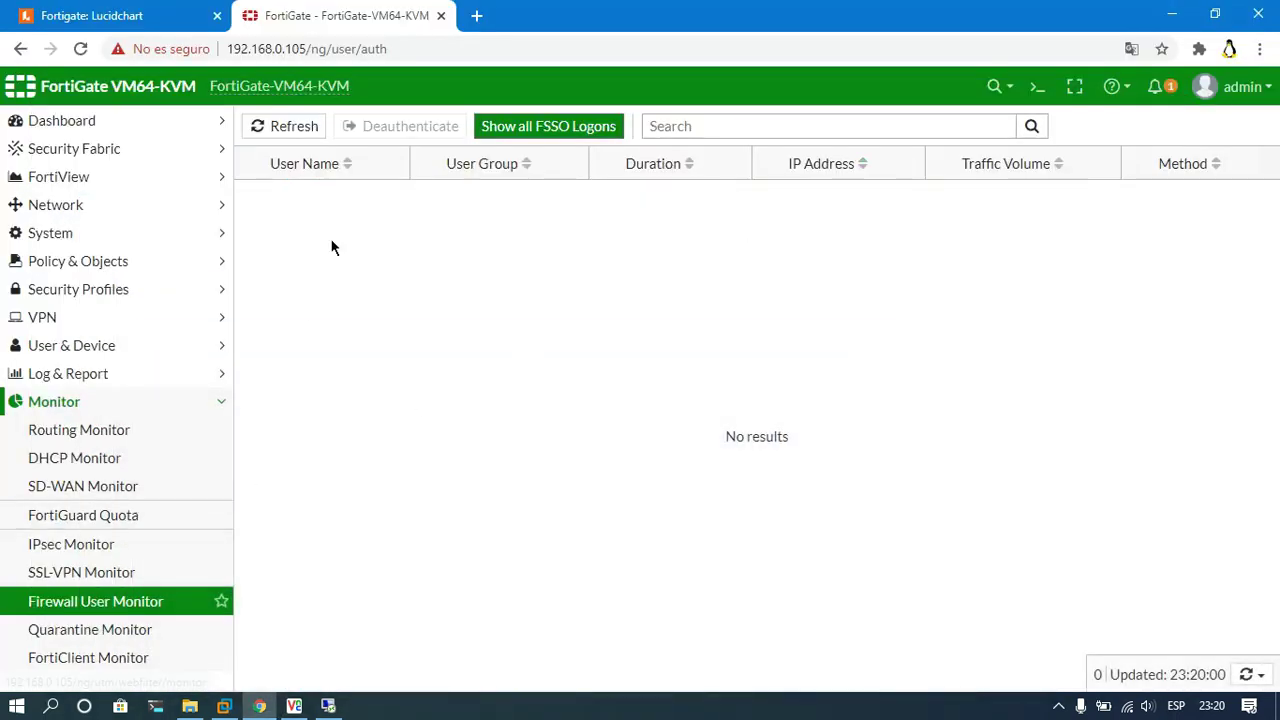
Step: Refresh the user monitor until the user's FSSO logon from 10.1.1.2 in sistemas appears
click(543, 128)
click(323, 140)
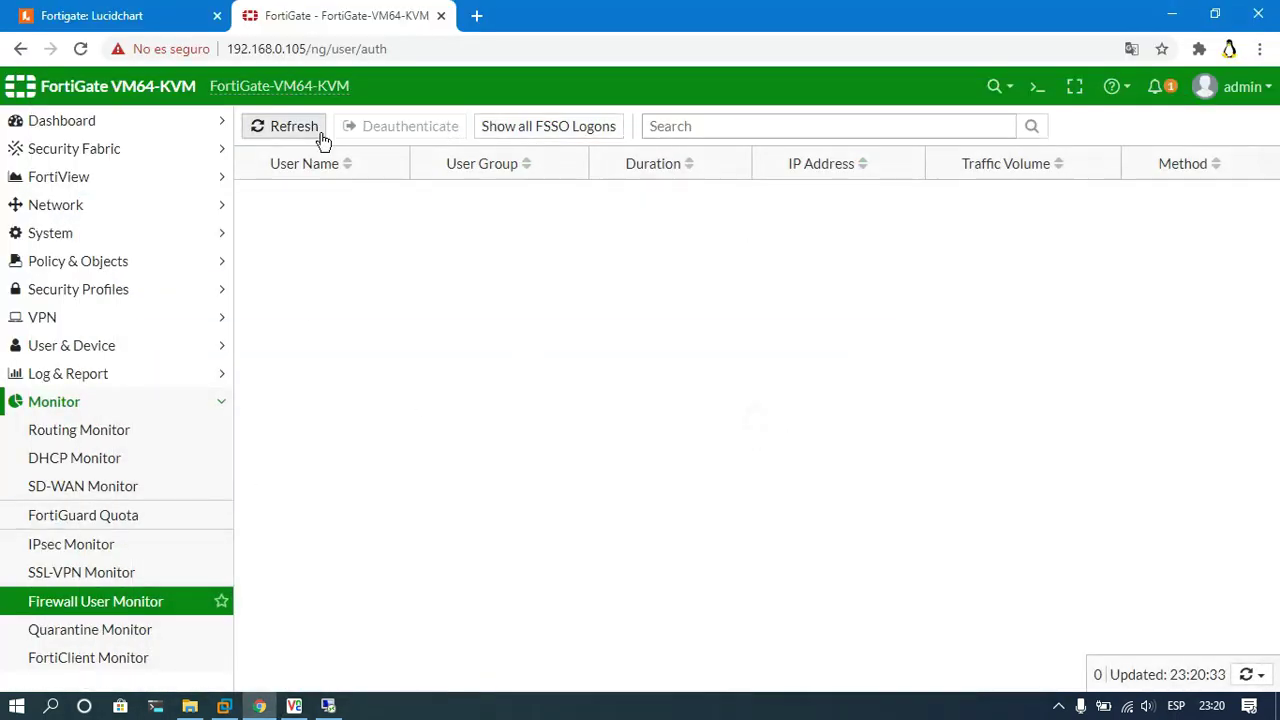
click(157, 613)
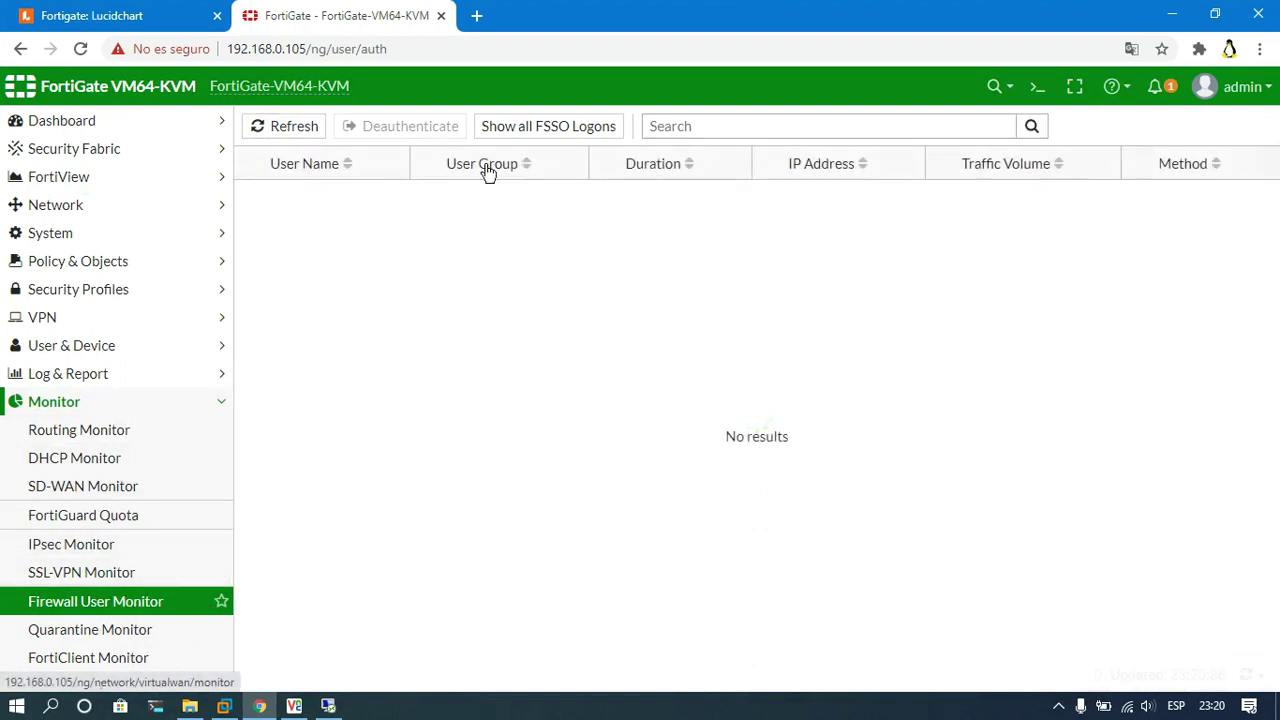
click(500, 128)
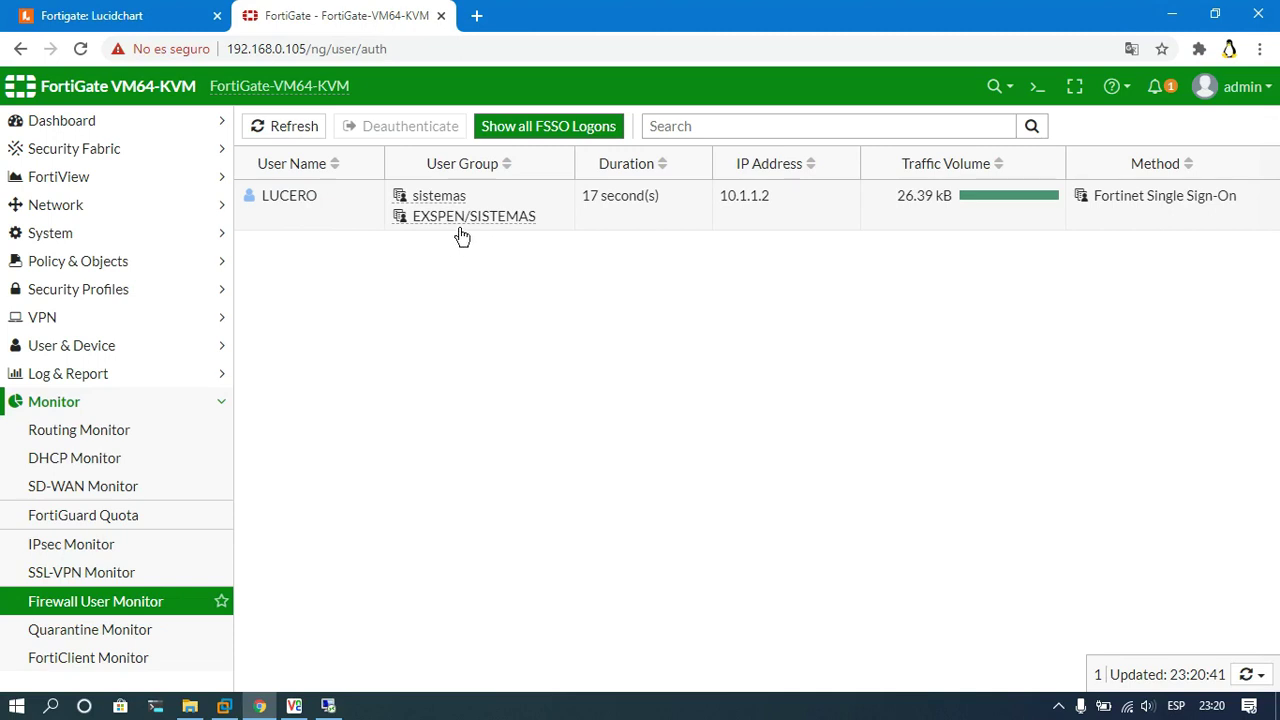
click(85, 414)
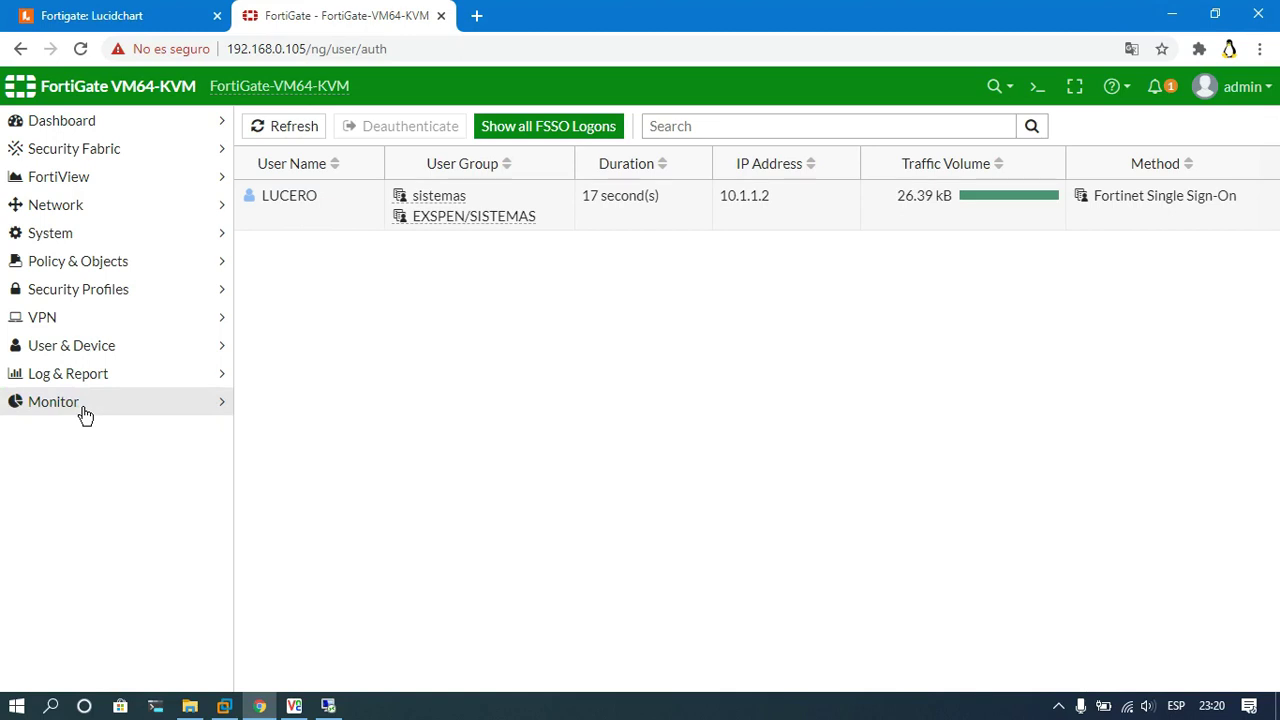
click(143, 268)
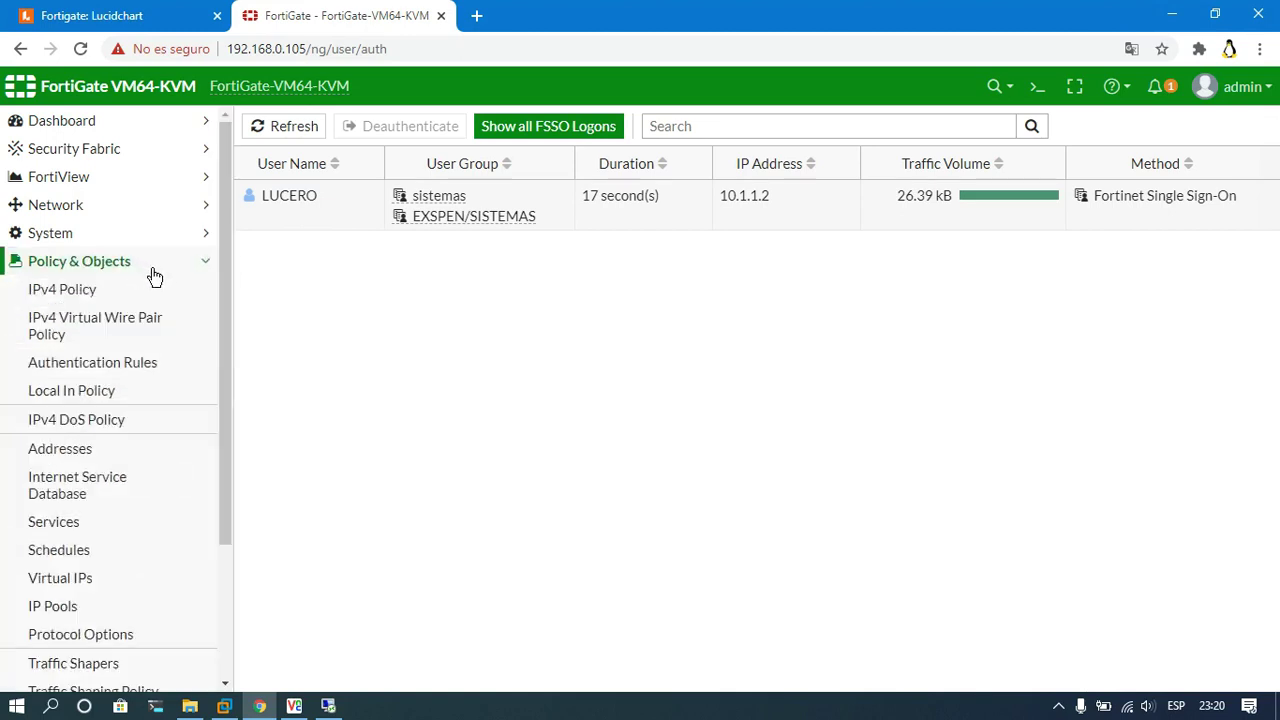
Step: Open the IPv4 policy list and edit the INTERNAL A WAN policy (ID 3)
click(93, 296)
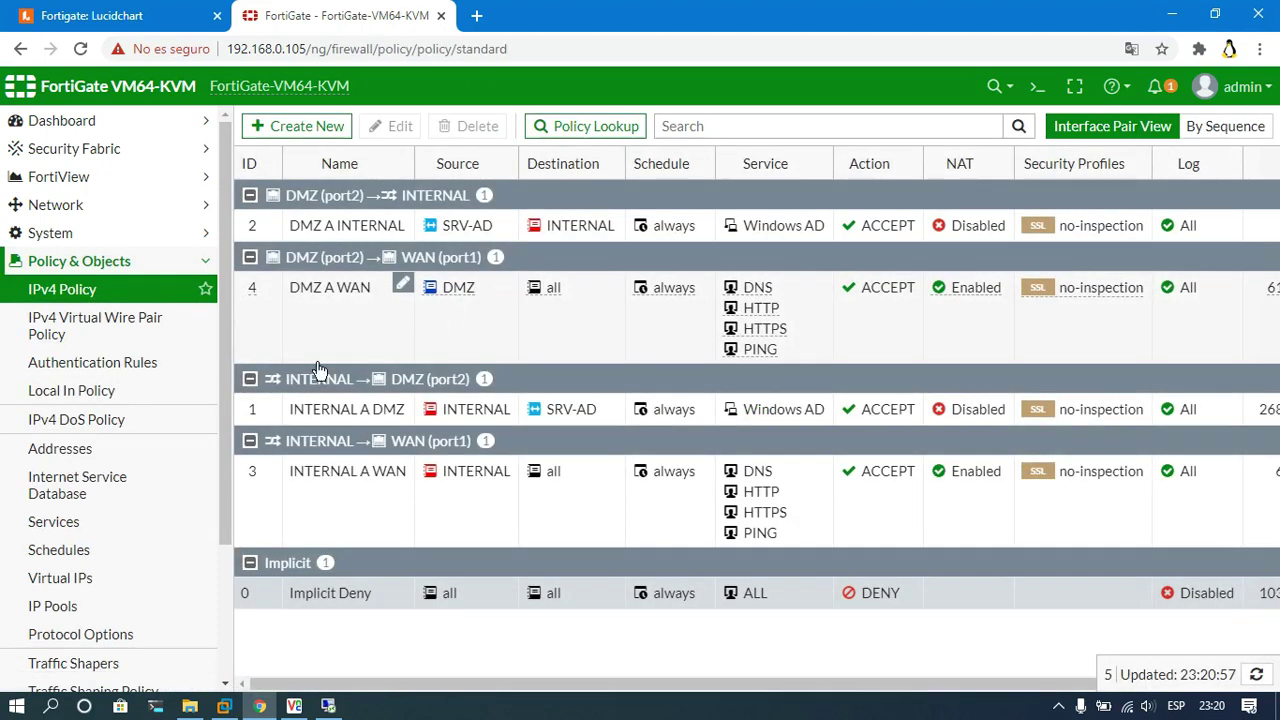
click(330, 707)
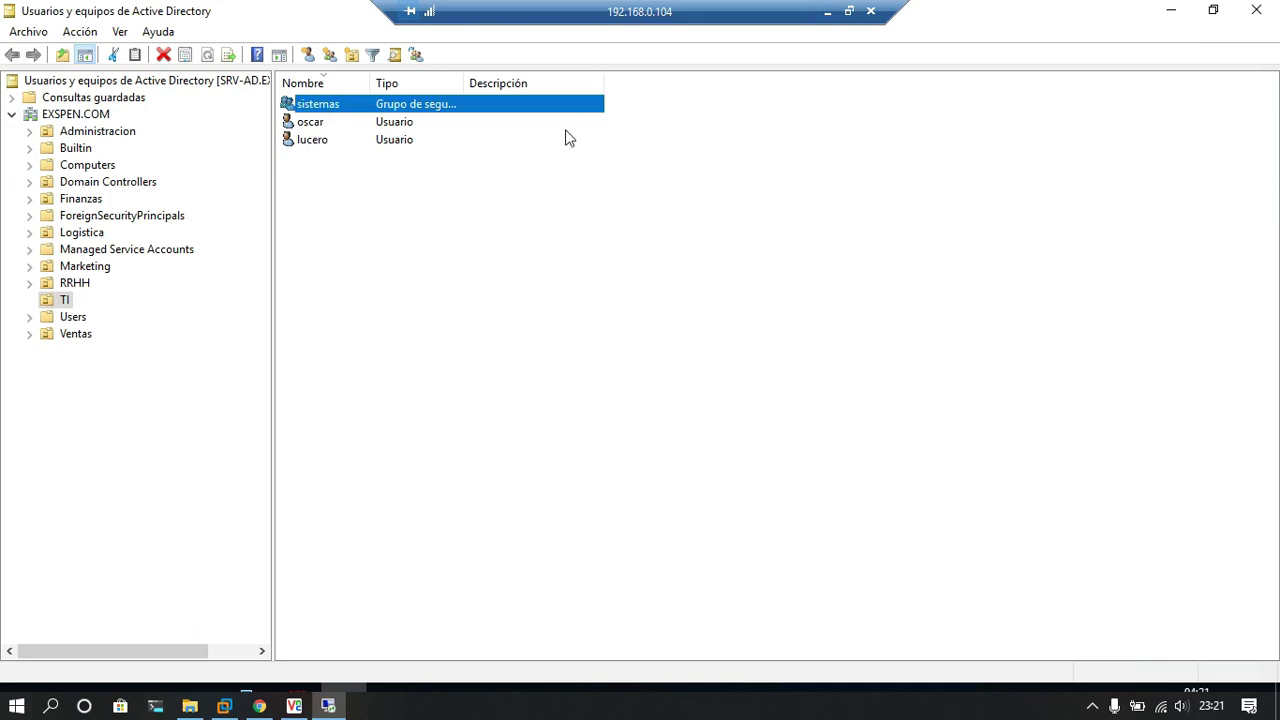
click(822, 12)
double_click(412, 534)
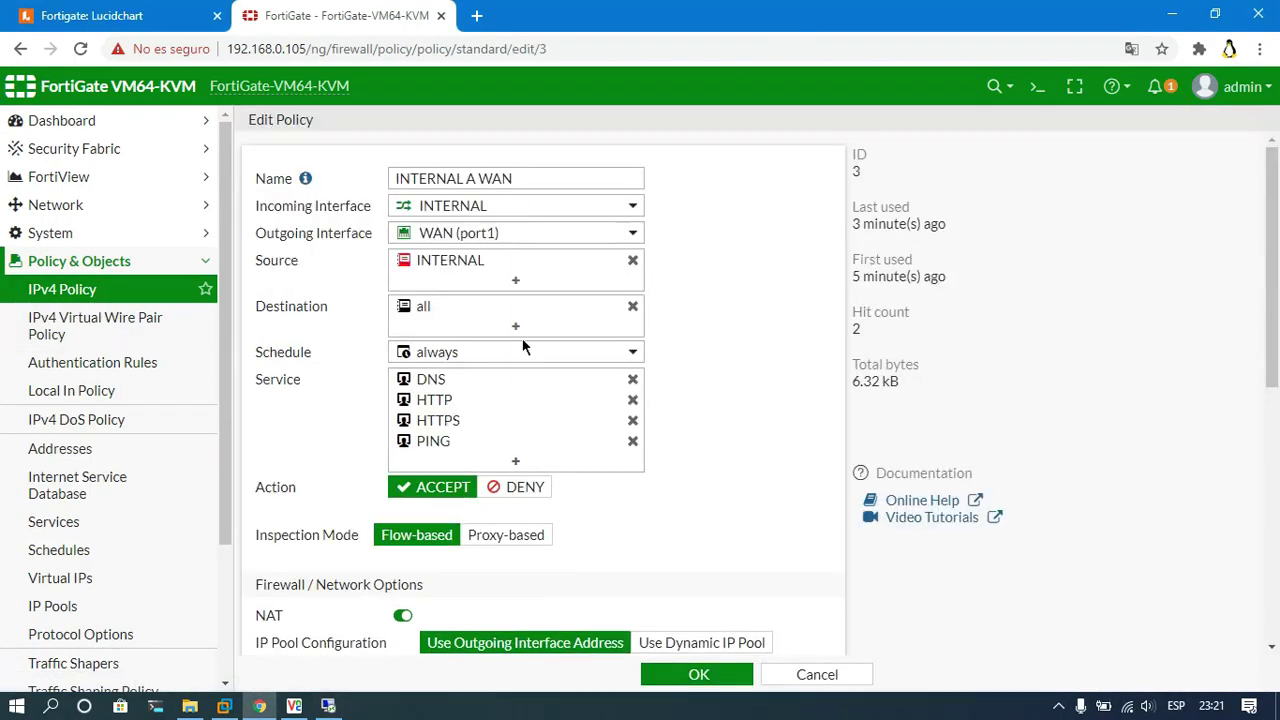
Step: Add the sistemas user group to the INTERNAL A WAN source alongside INTERNAL and save it
click(528, 285)
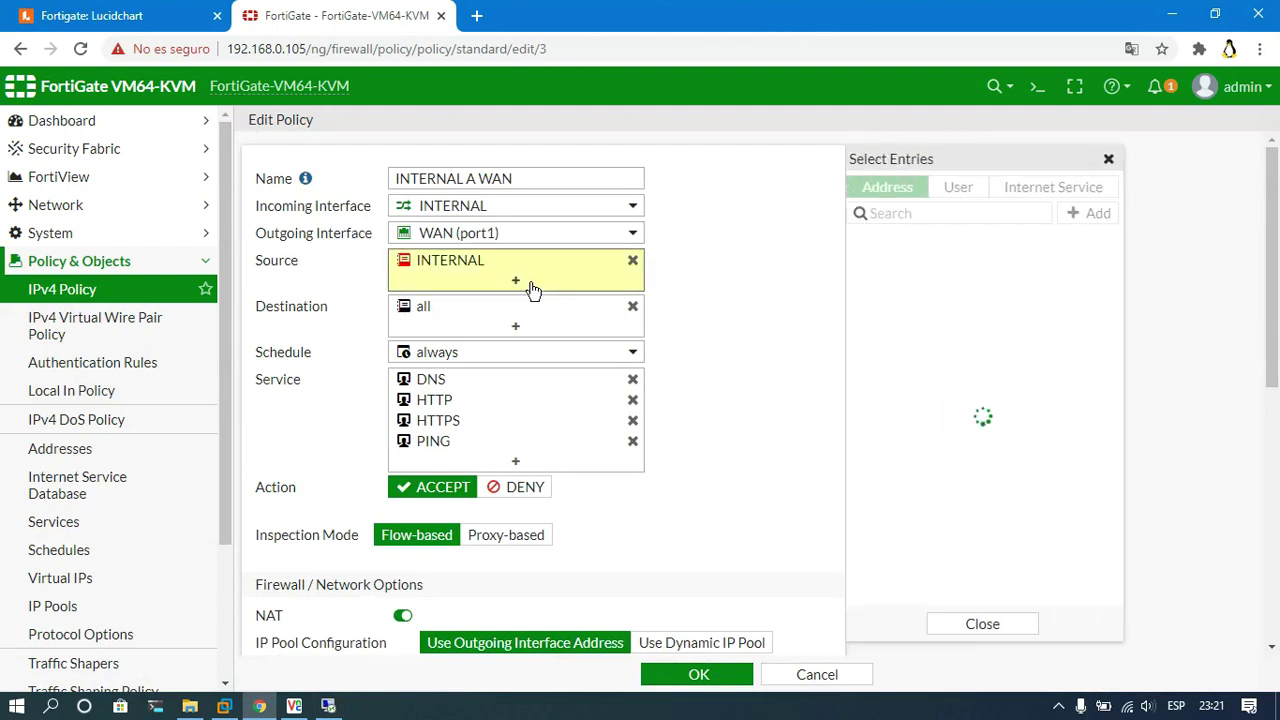
click(962, 190)
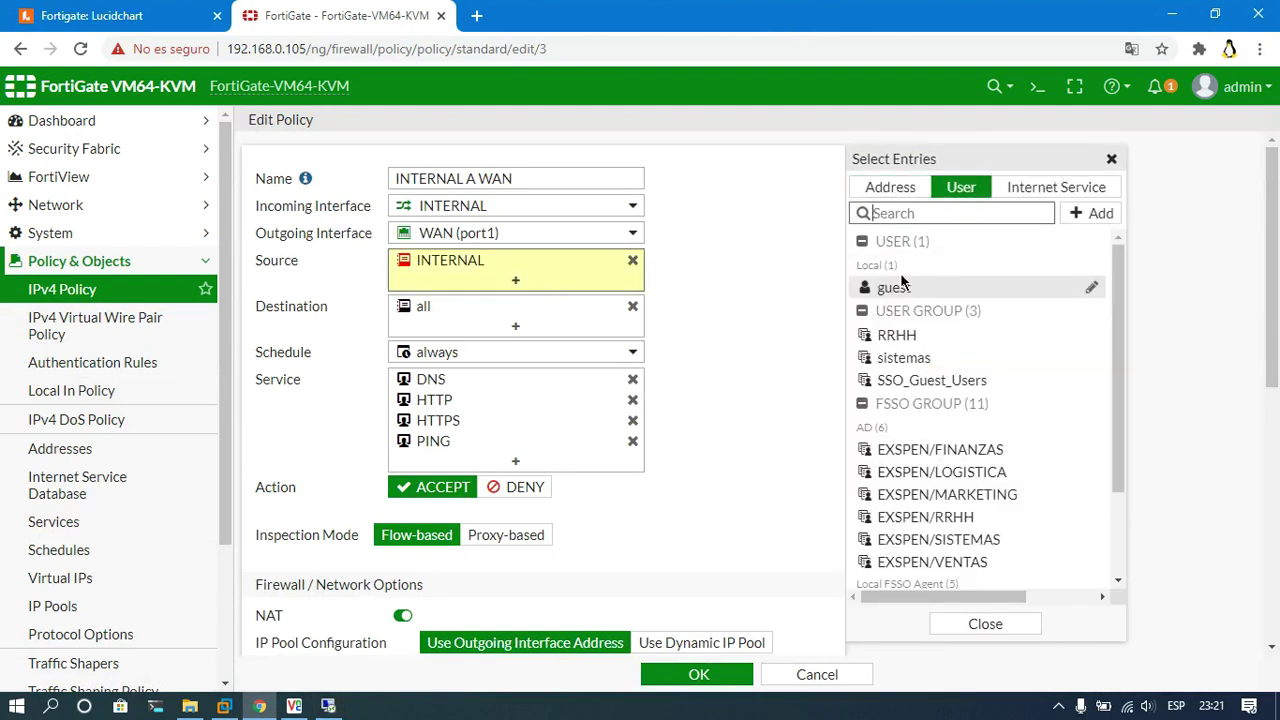
click(900, 358)
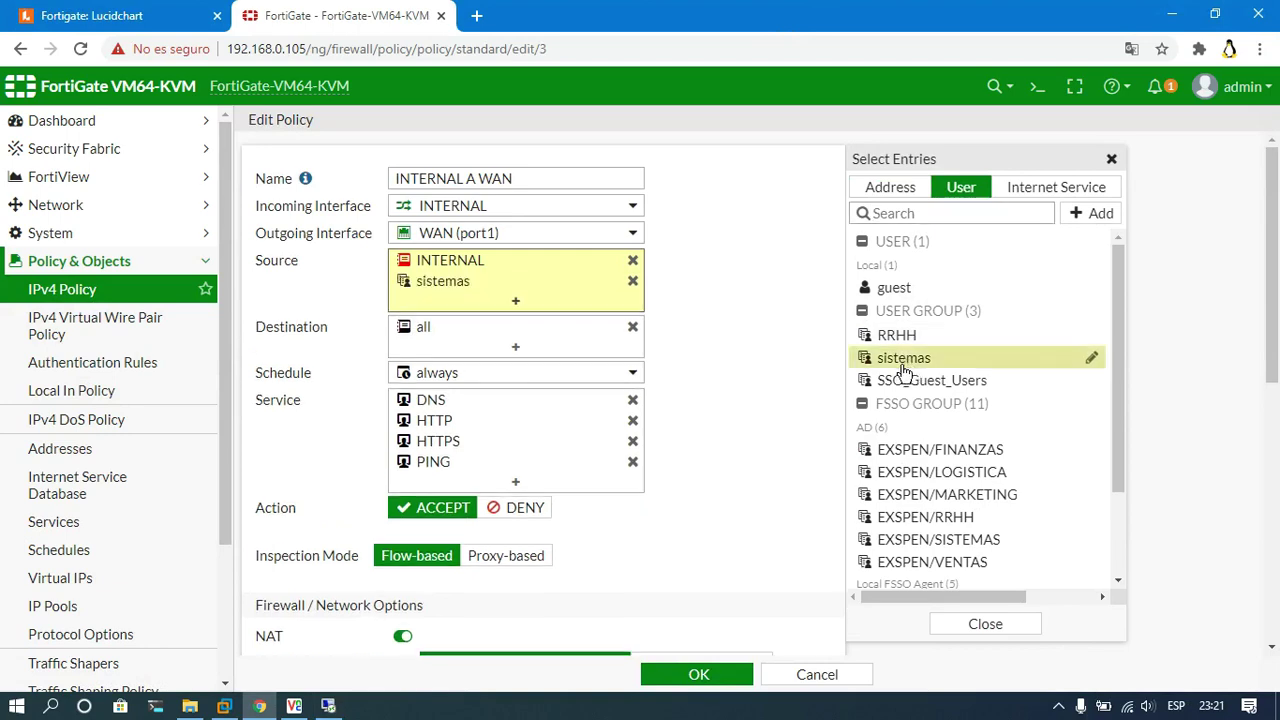
click(784, 339)
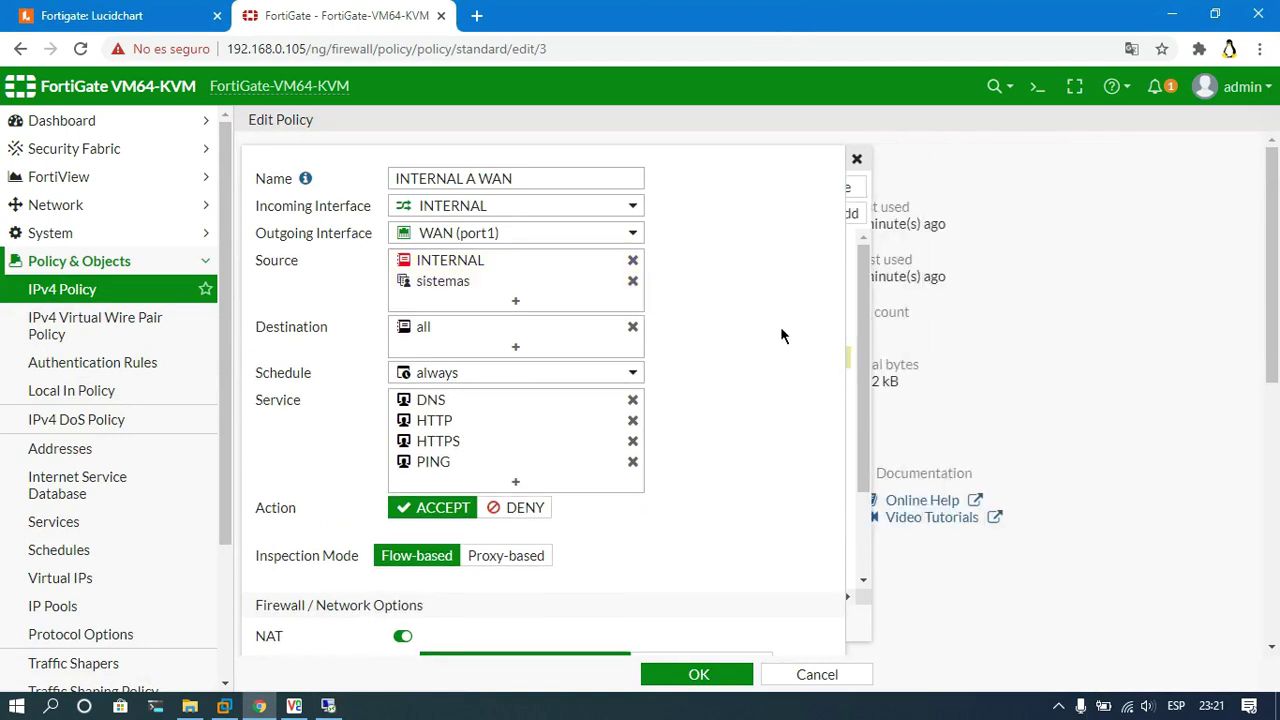
click(698, 674)
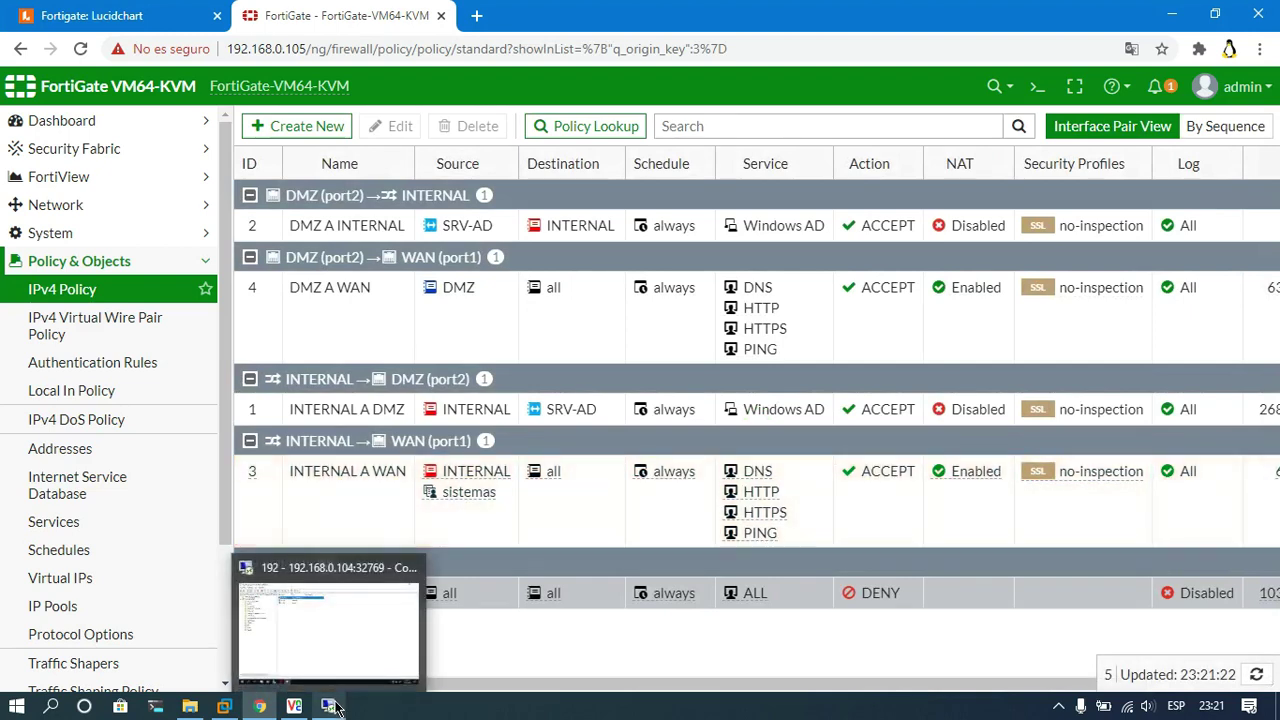
Step: Ping google.com from a cmd prompt on the VM (4/4 replies), then reopen policy 3
click(296, 708)
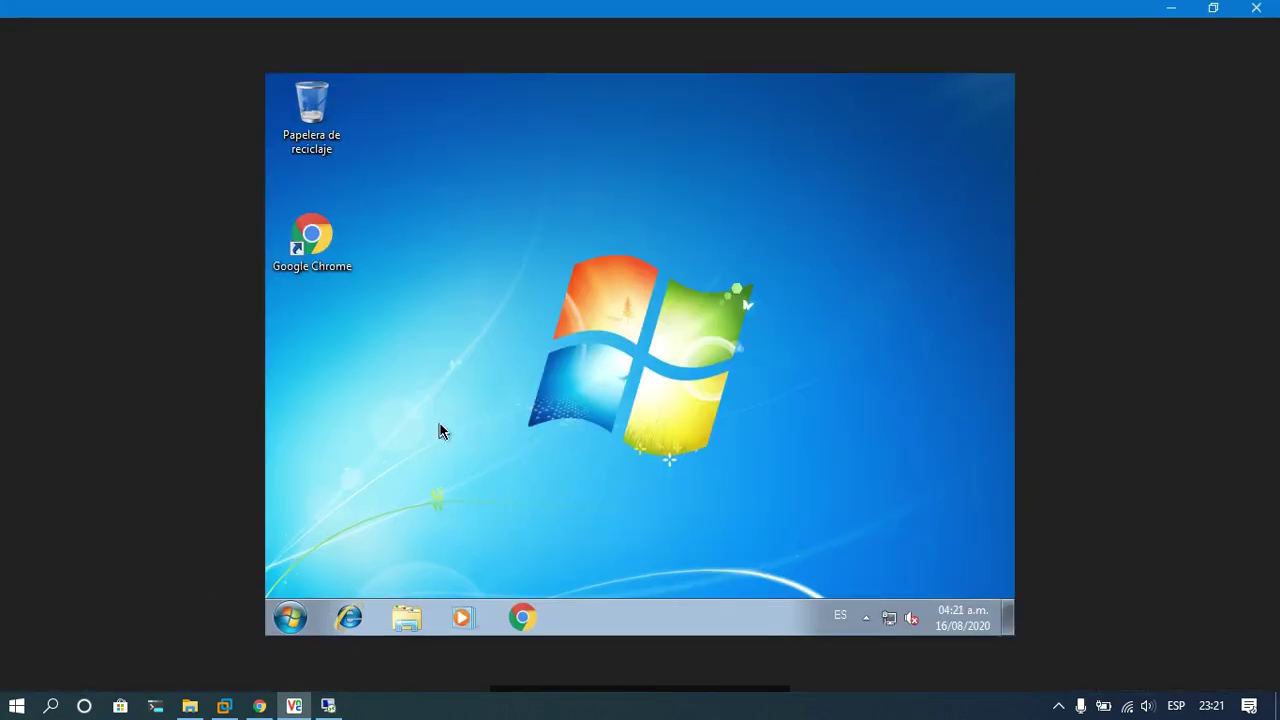
click(292, 619)
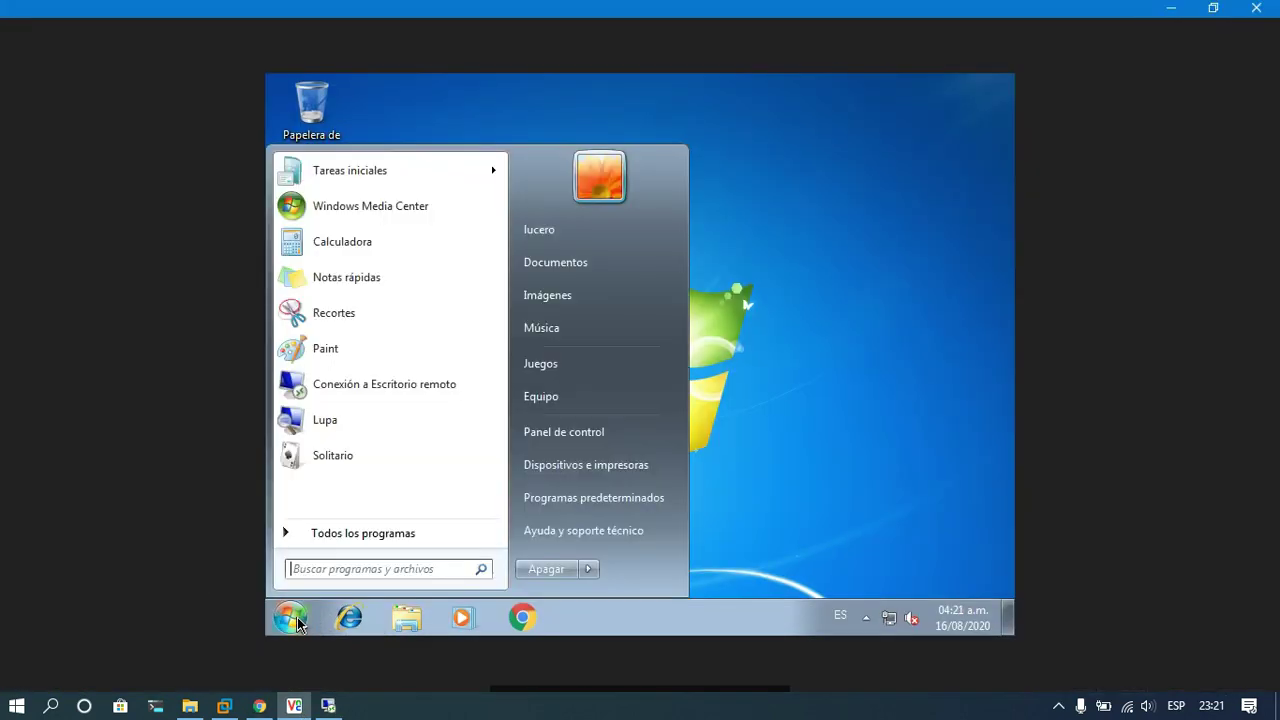
text(cmd)
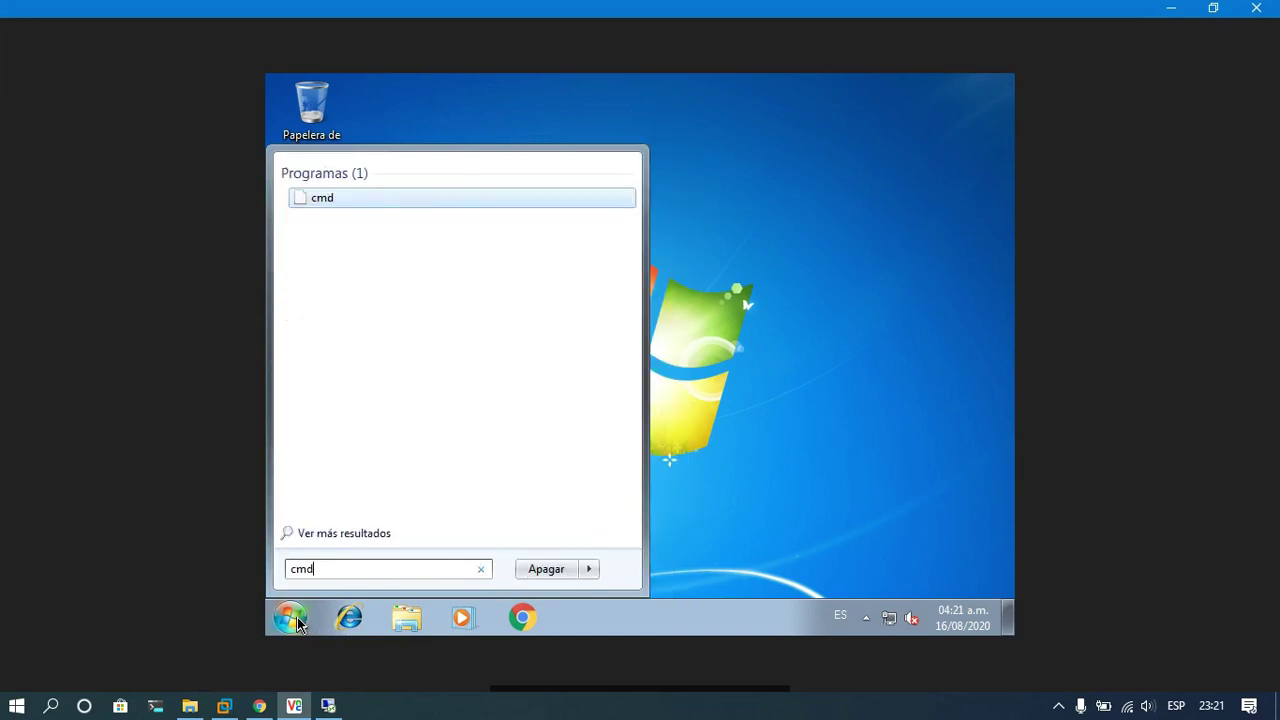
key(Return)
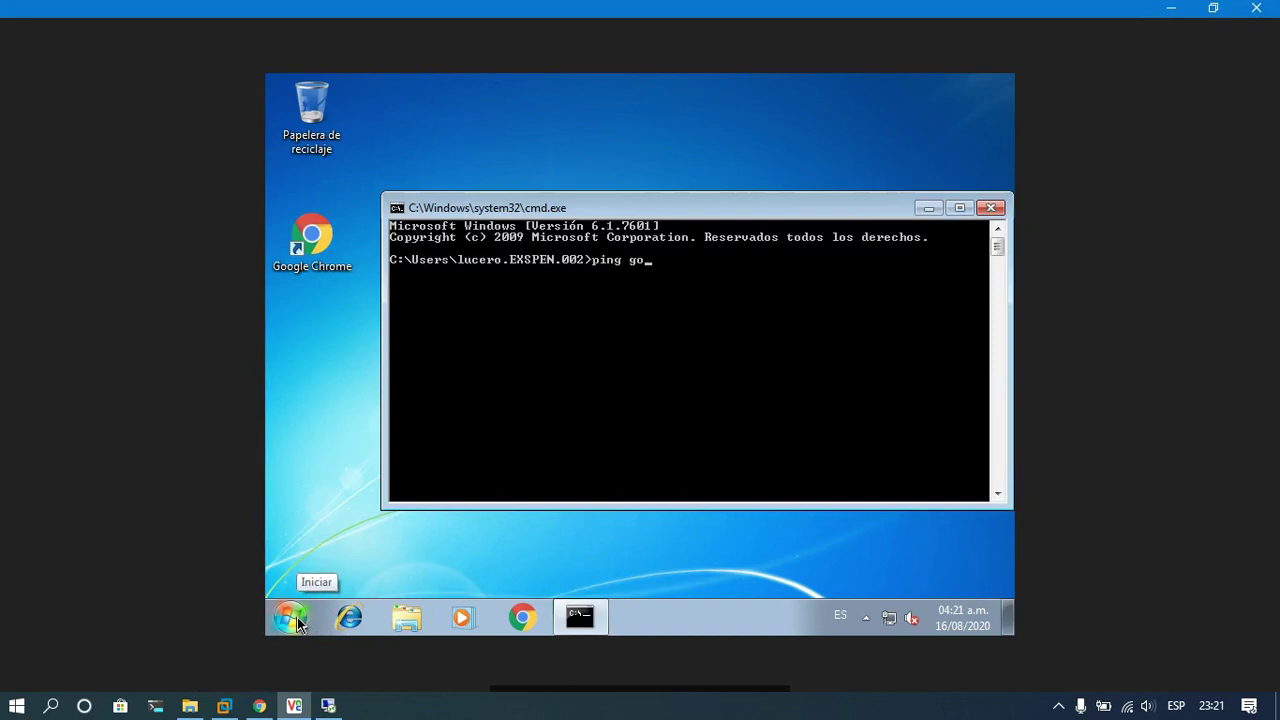
text(ping google.)
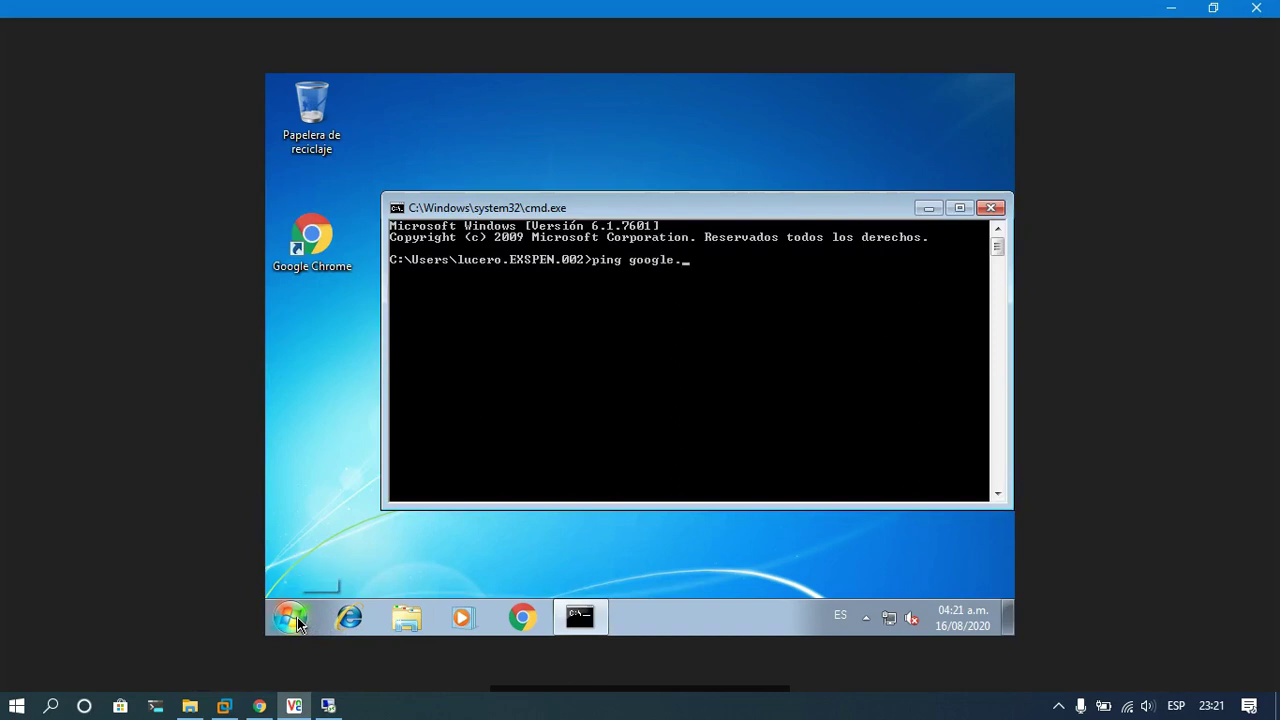
text(com)
key(Return)
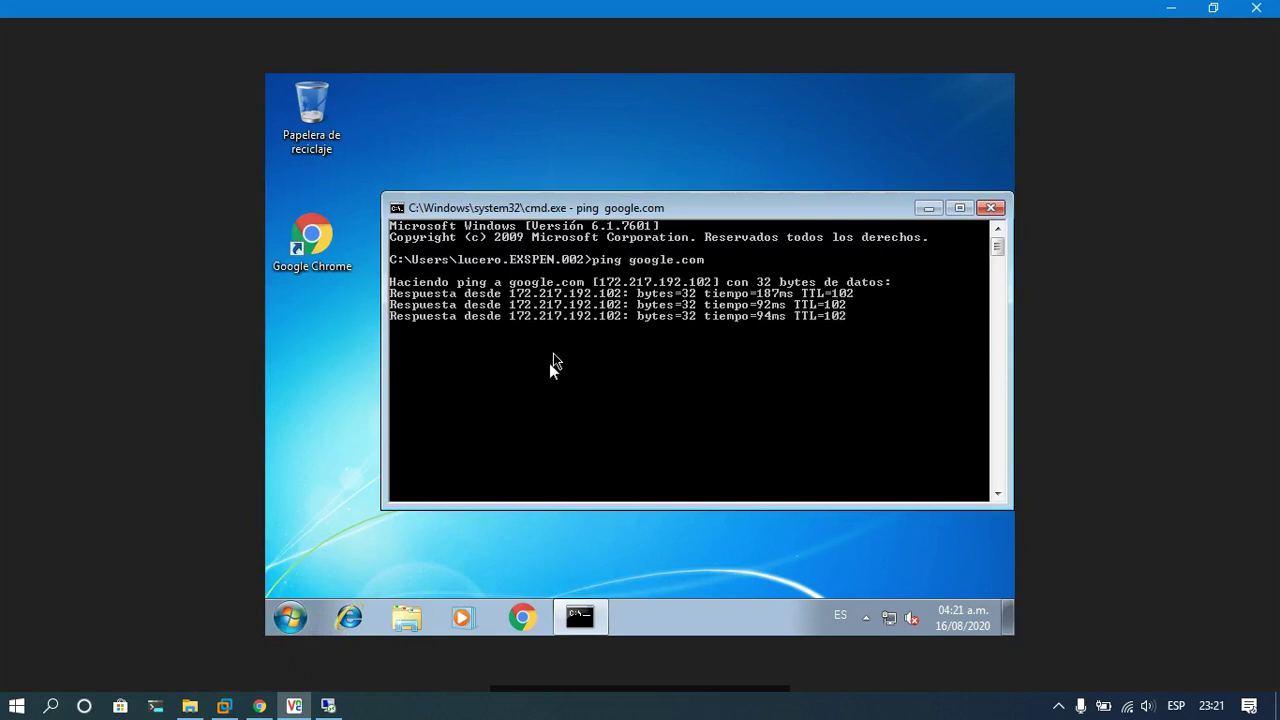
click(1162, 10)
double_click(540, 528)
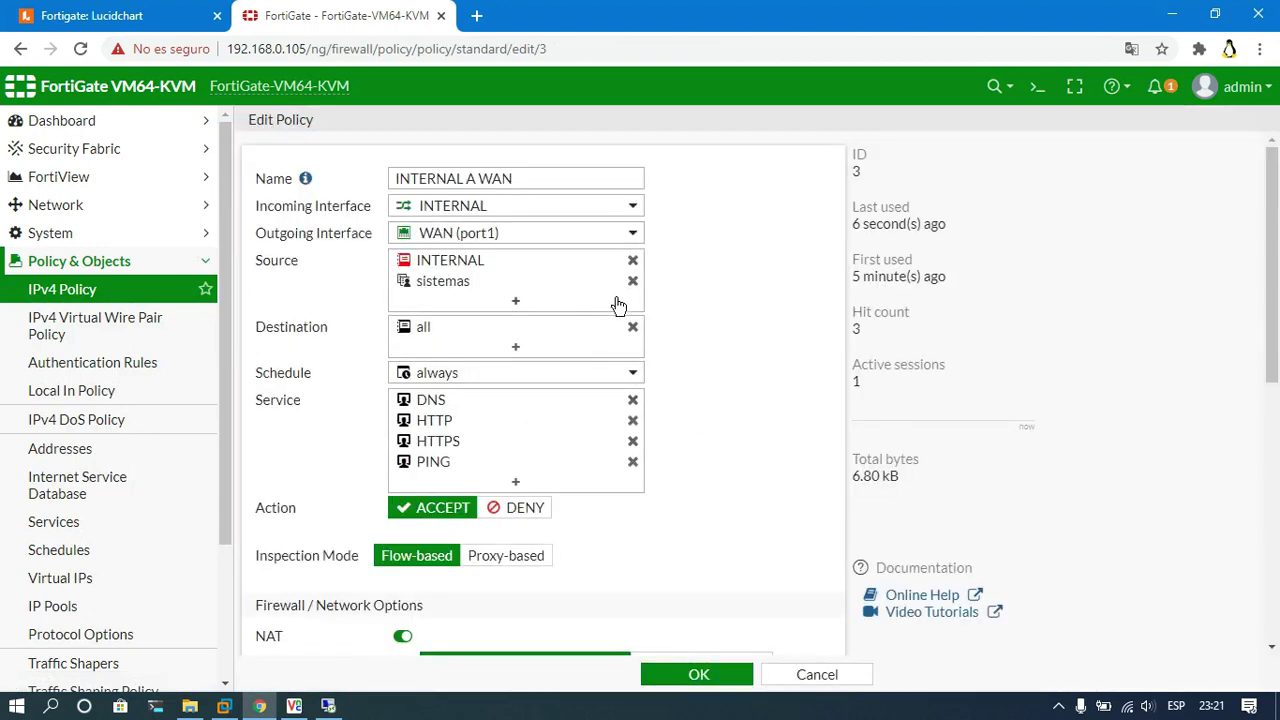
Step: Replace sistemas with the RRHH group in the INTERNAL A WAN source and save
click(633, 284)
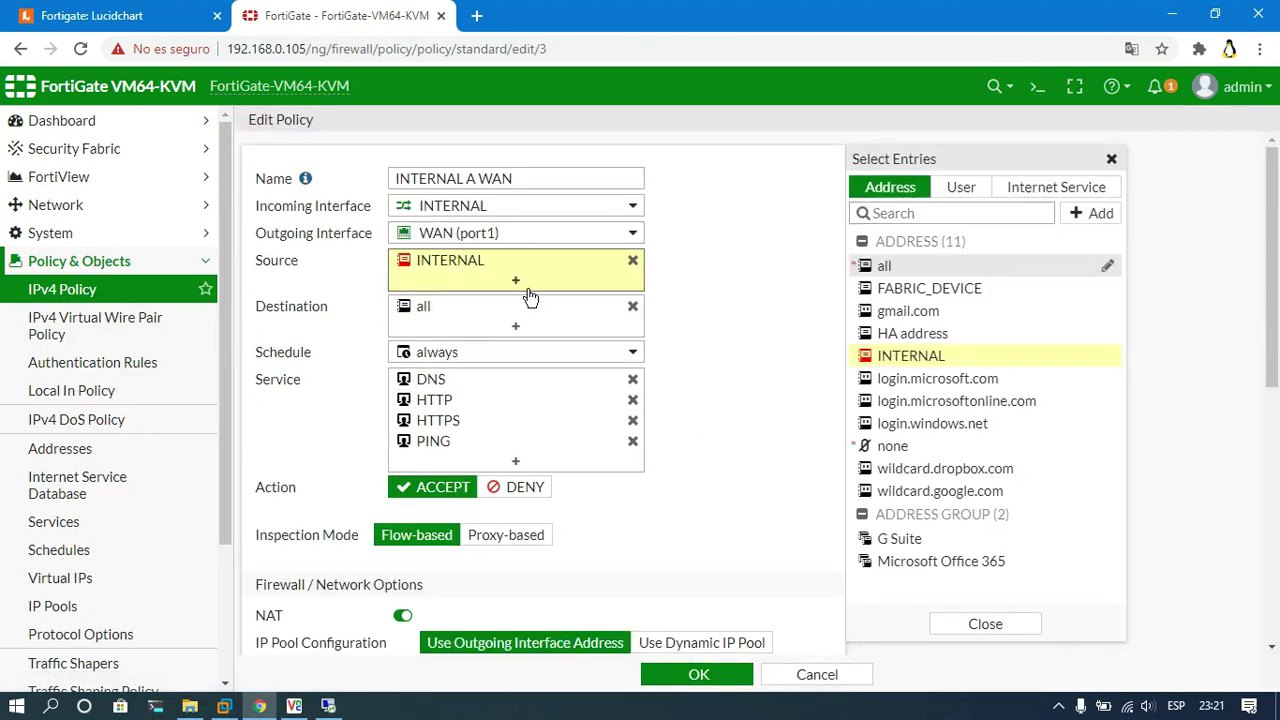
click(961, 187)
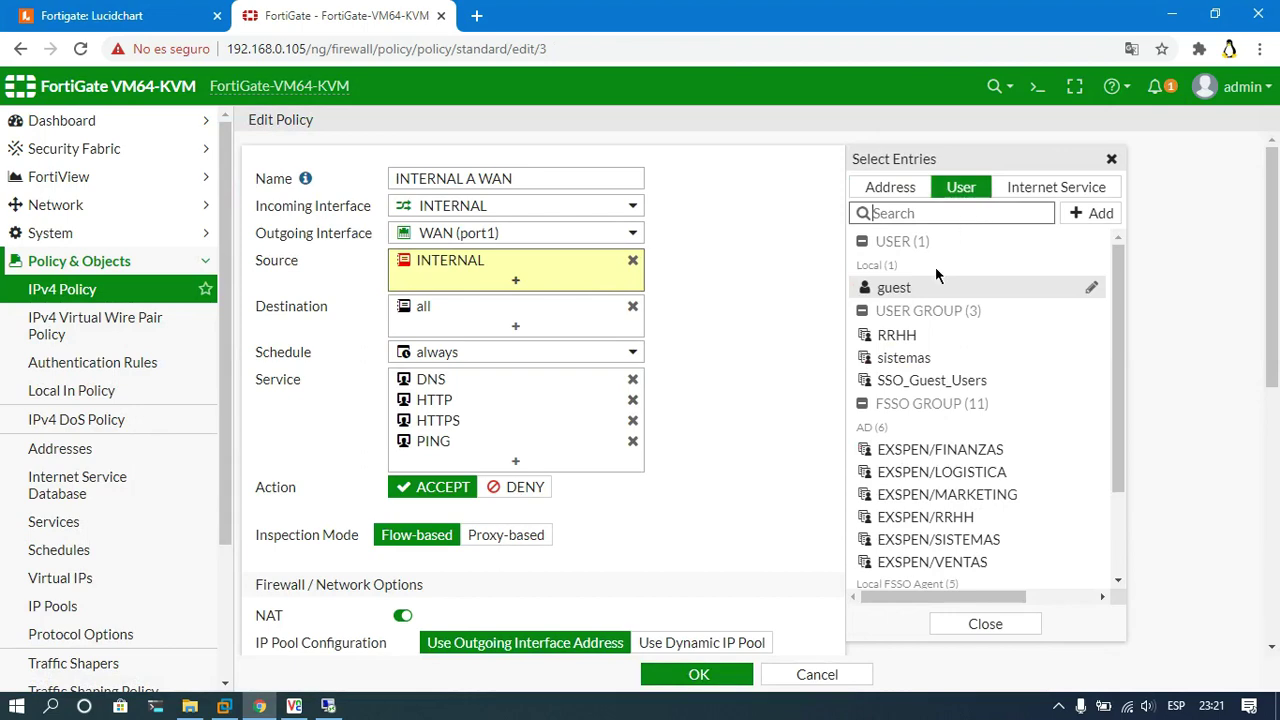
click(897, 335)
click(749, 309)
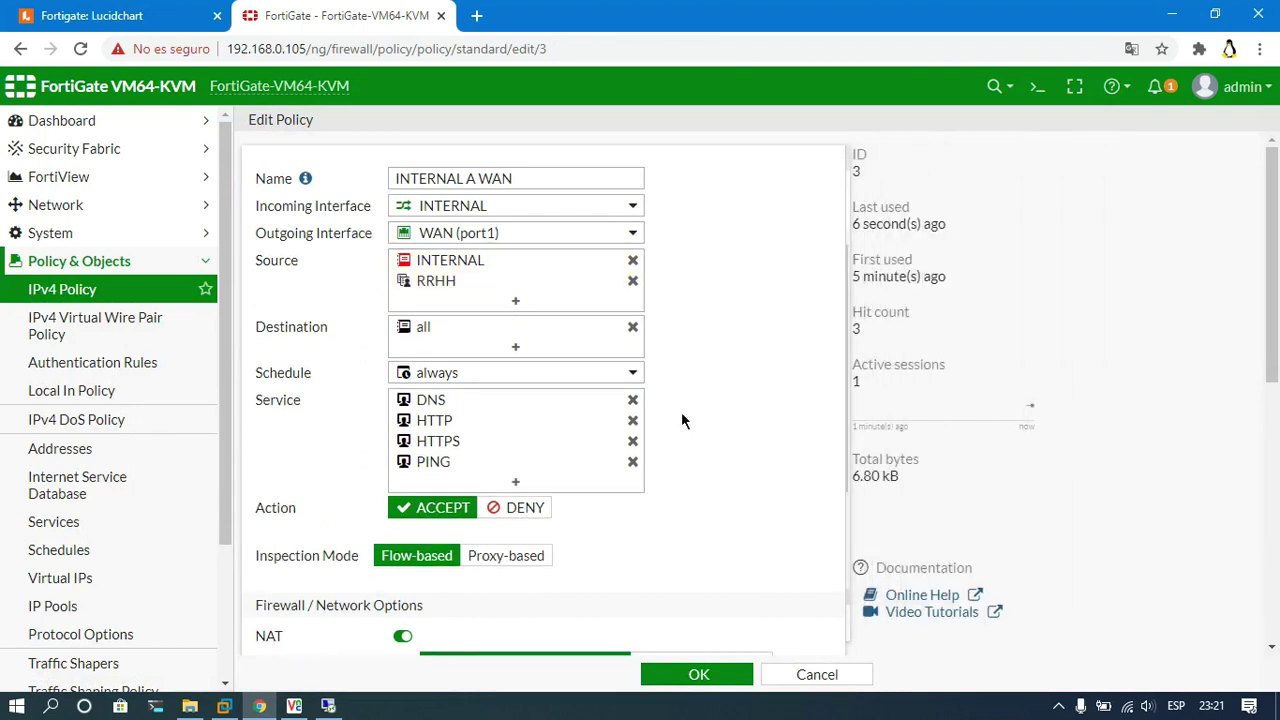
scroll(688, 432, down, 3)
scroll(690, 435, up, 3)
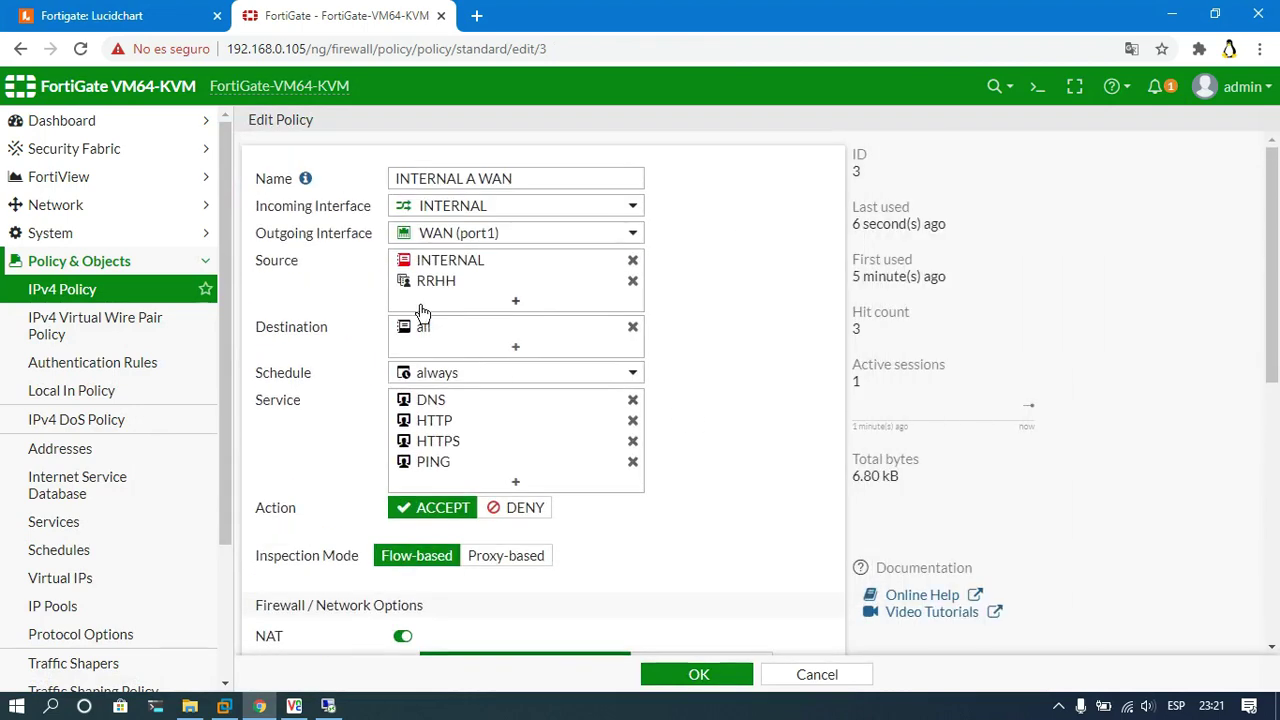
scroll(750, 500, down, 6)
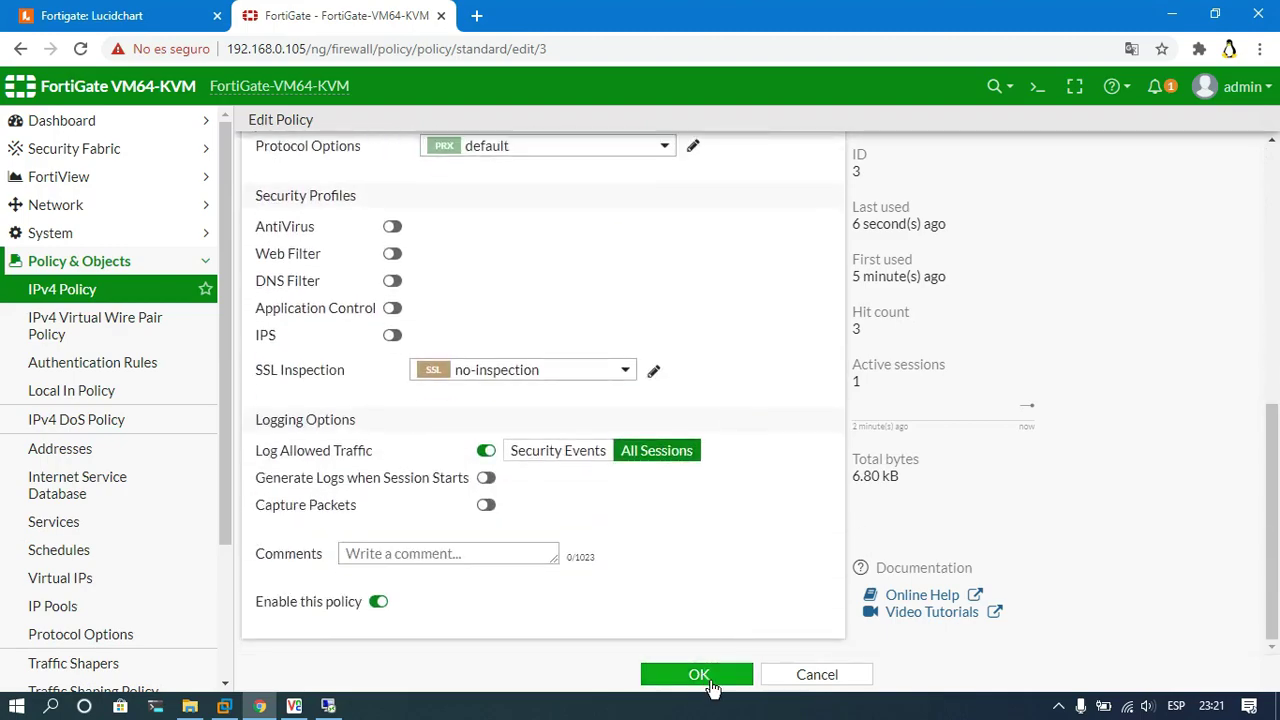
click(697, 673)
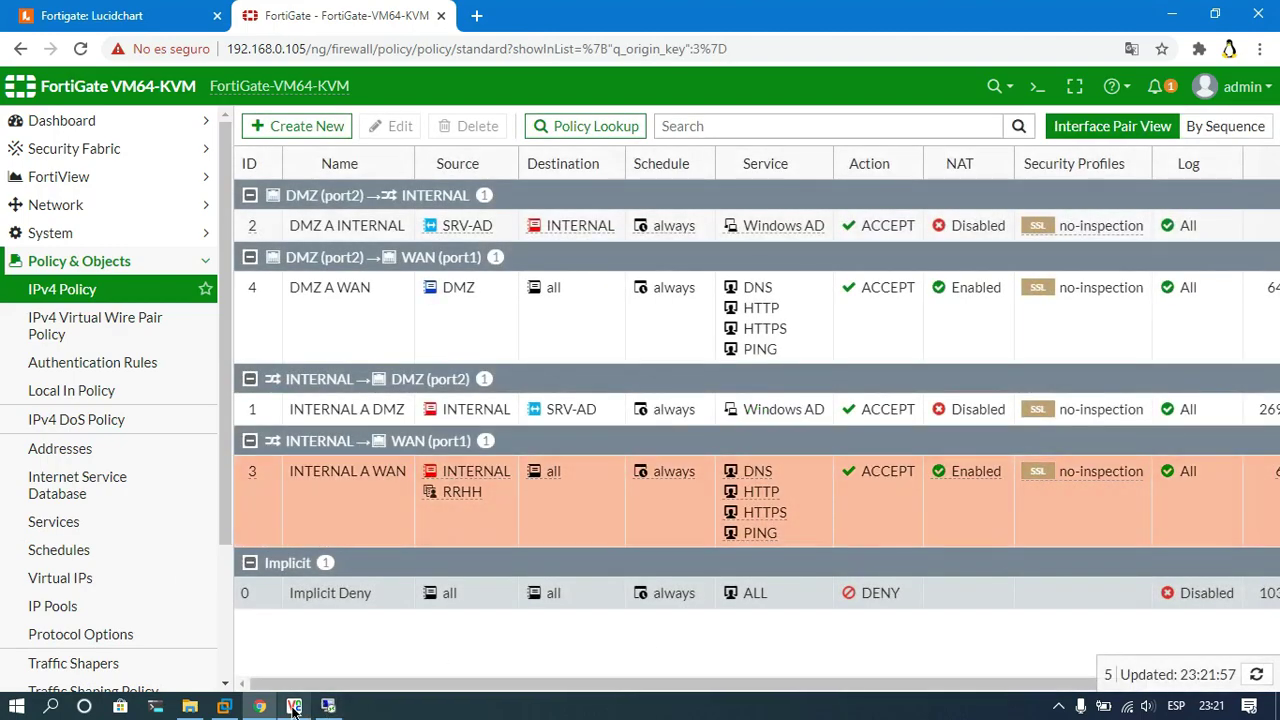
Step: Rerun ping google.com in the VM's command prompt to confirm it no longer gets replies
mouse_move(294, 706)
click(308, 658)
key(Up)
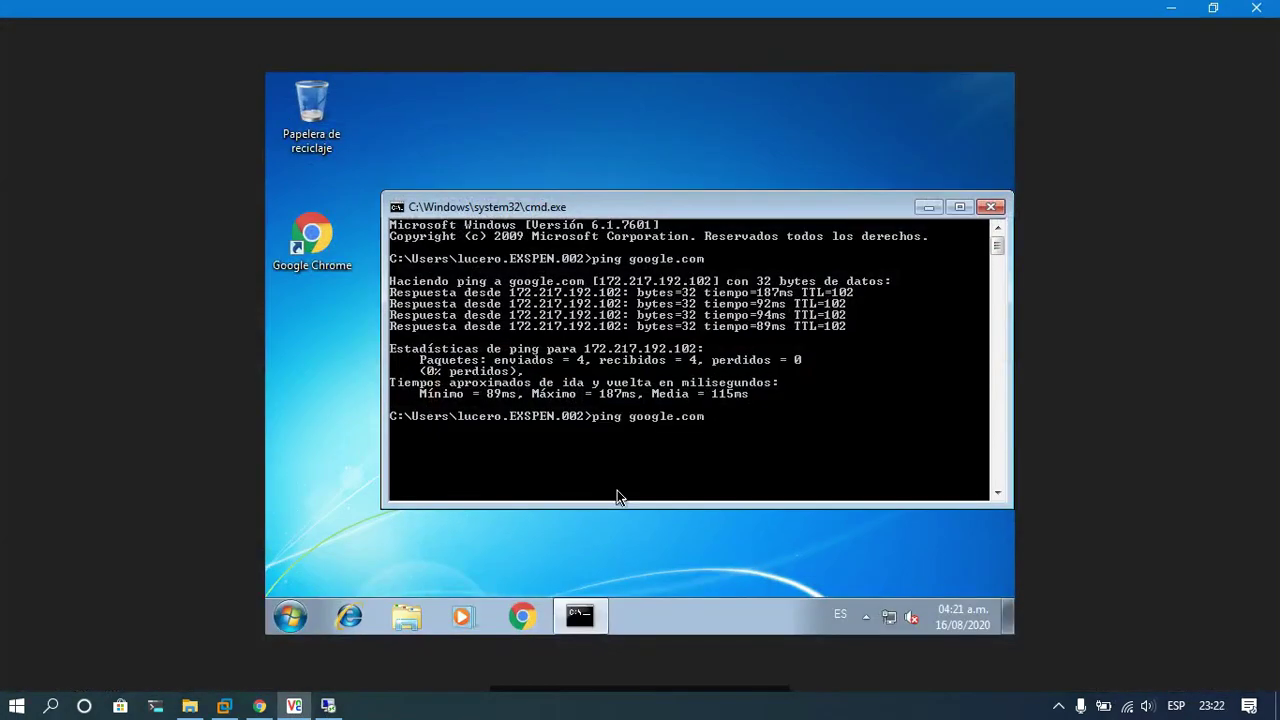
key(Return)
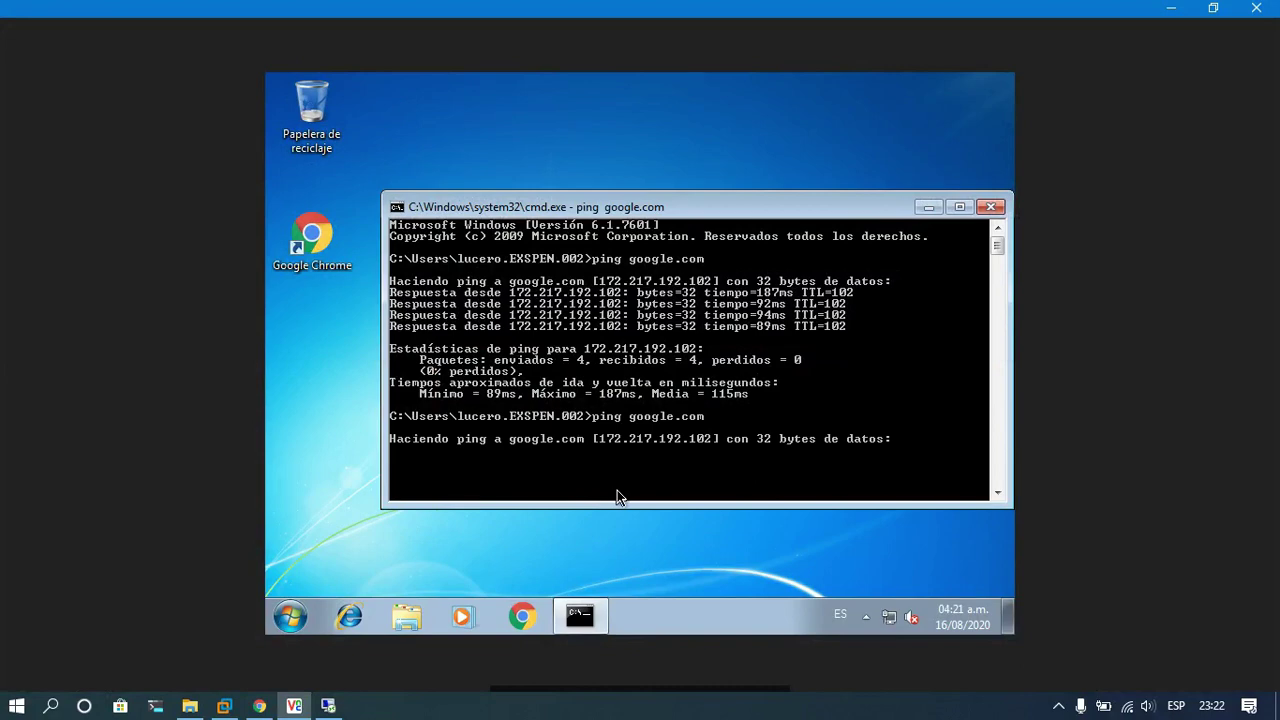
drag(700, 203, 641, 197)
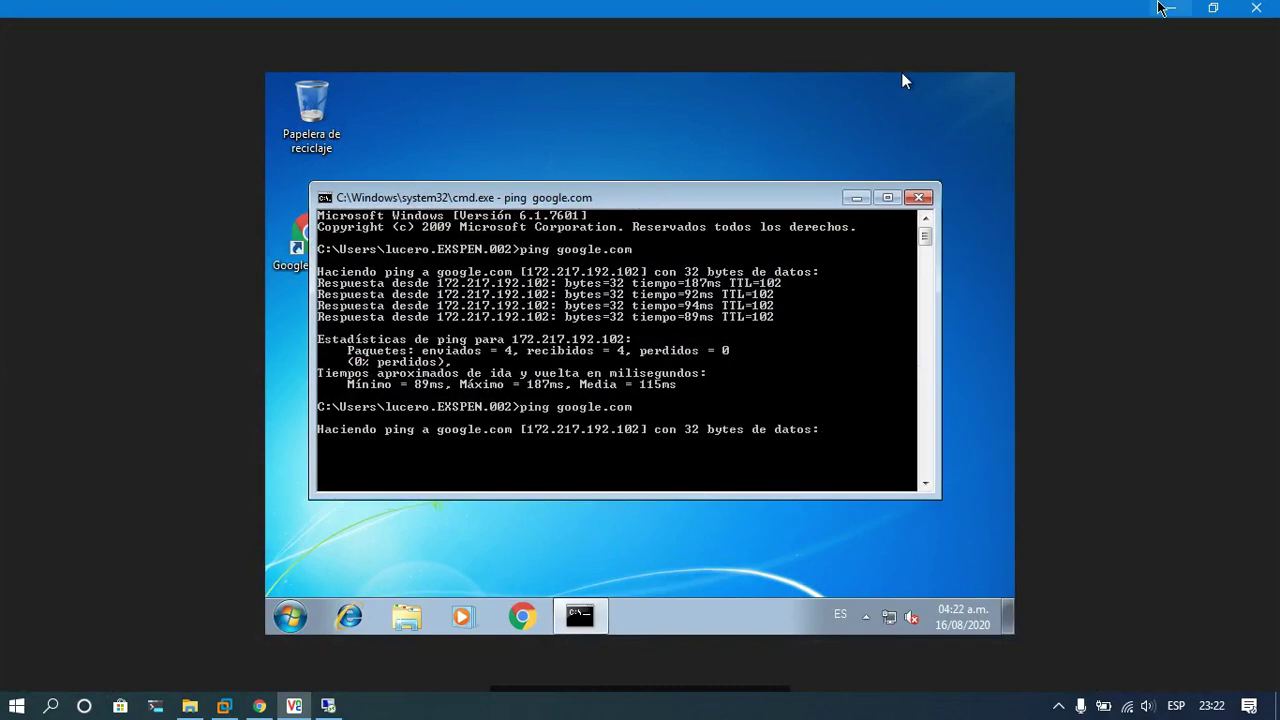
key(alt+Tab)
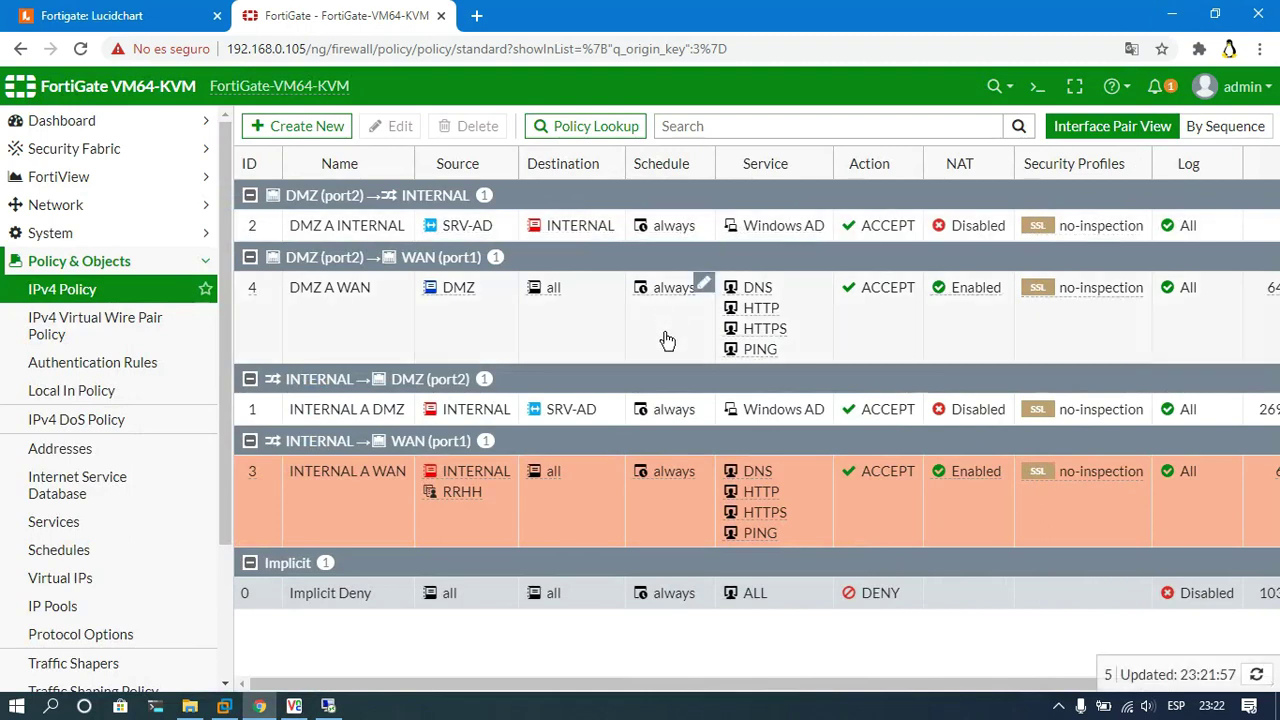
double_click(566, 536)
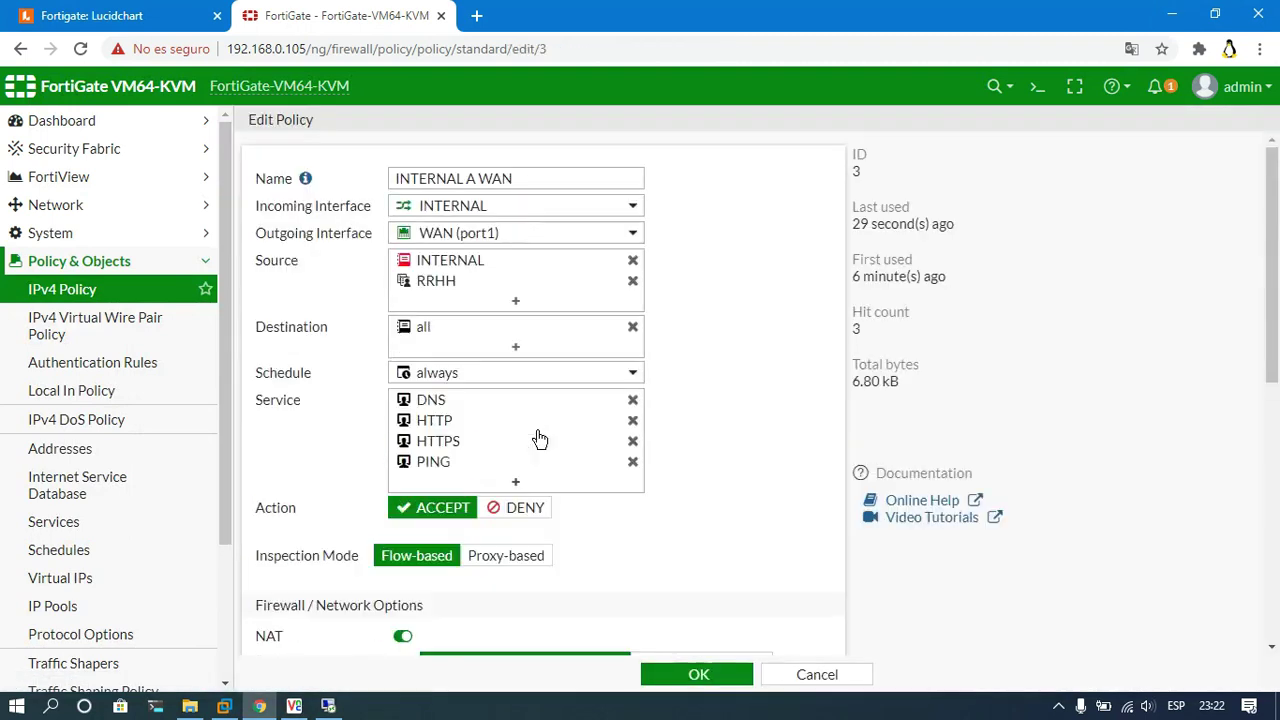
scroll(486, 437, down, 3)
scroll(568, 486, down, 1)
scroll(566, 486, down, 1)
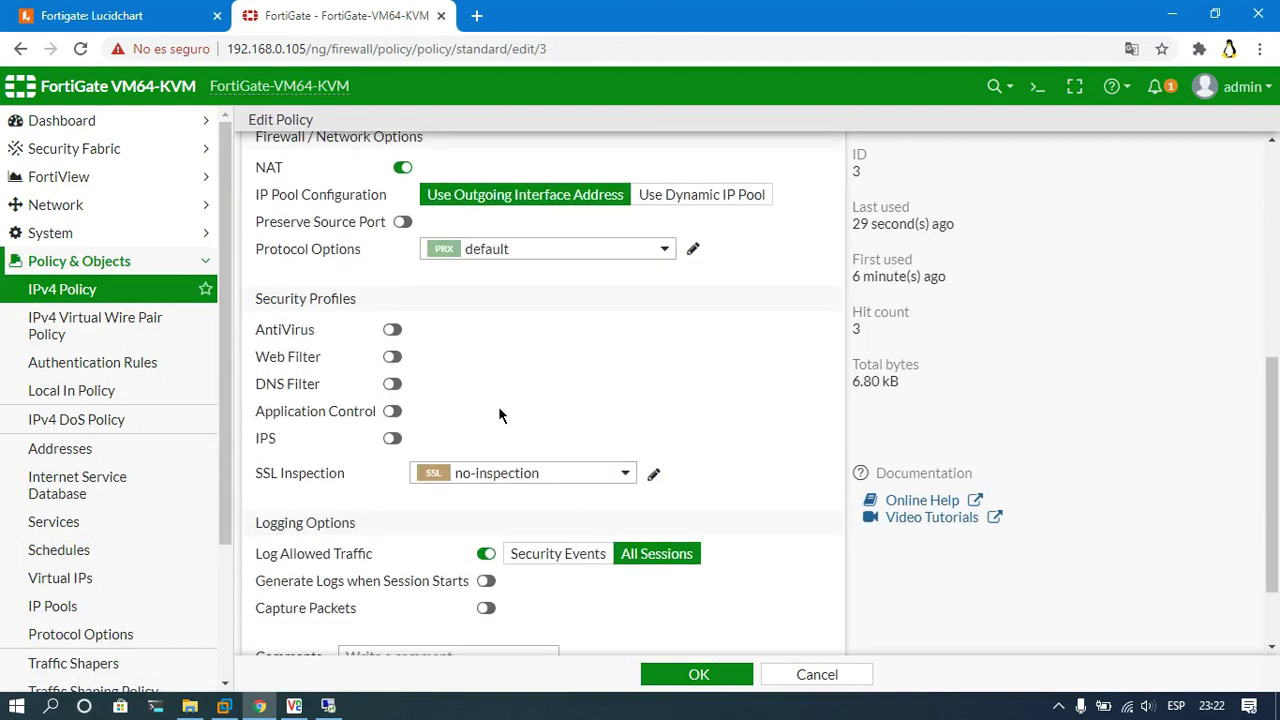
scroll(650, 372, down, 1)
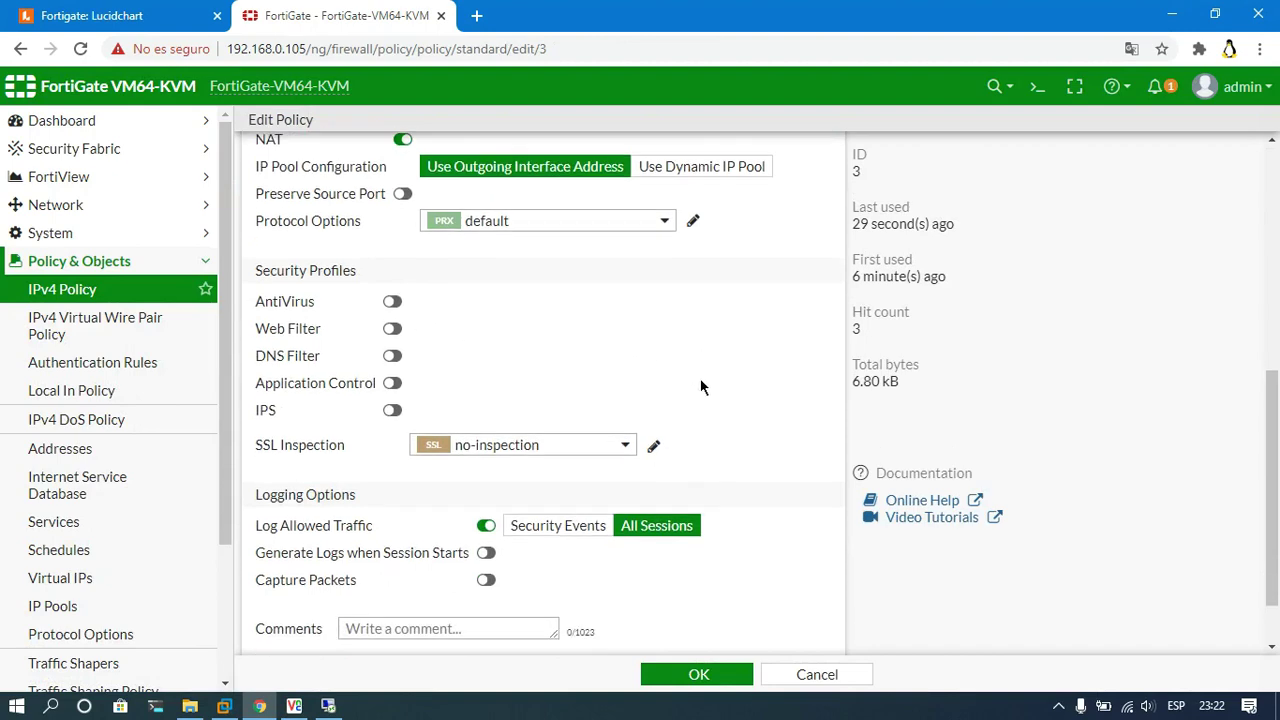
scroll(741, 377, up, 5)
scroll(741, 386, up, 1)
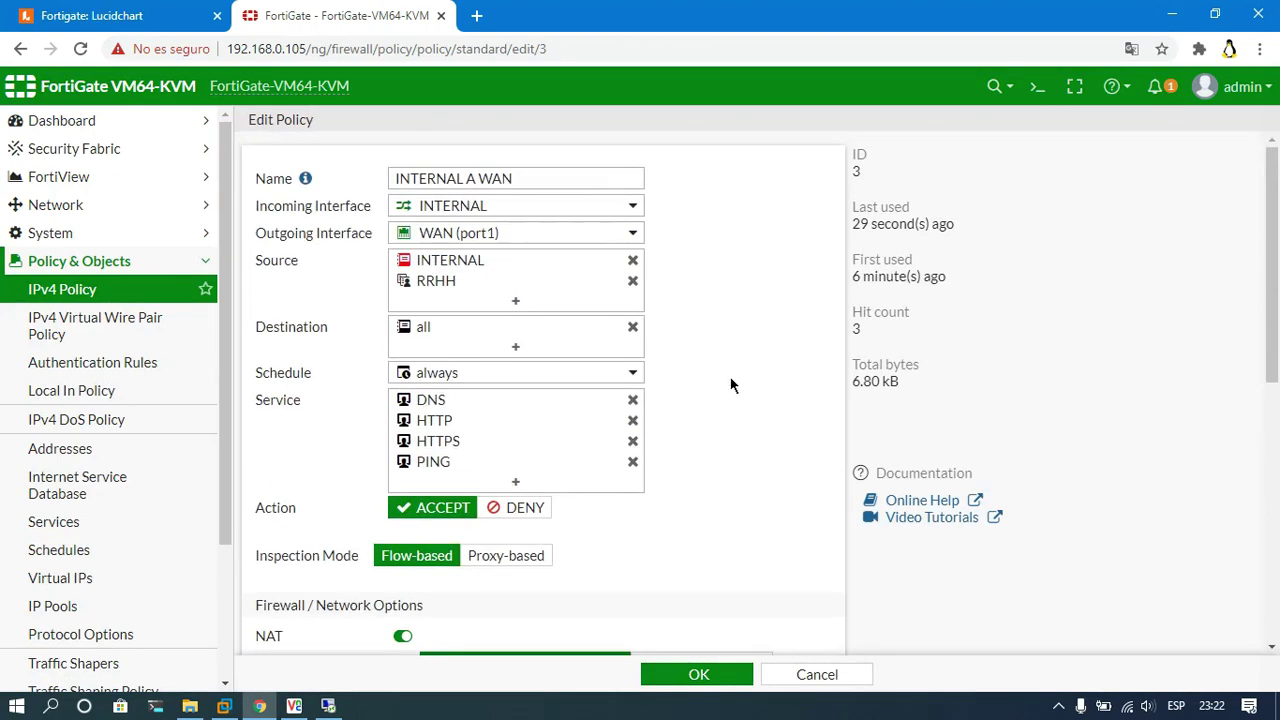
click(812, 674)
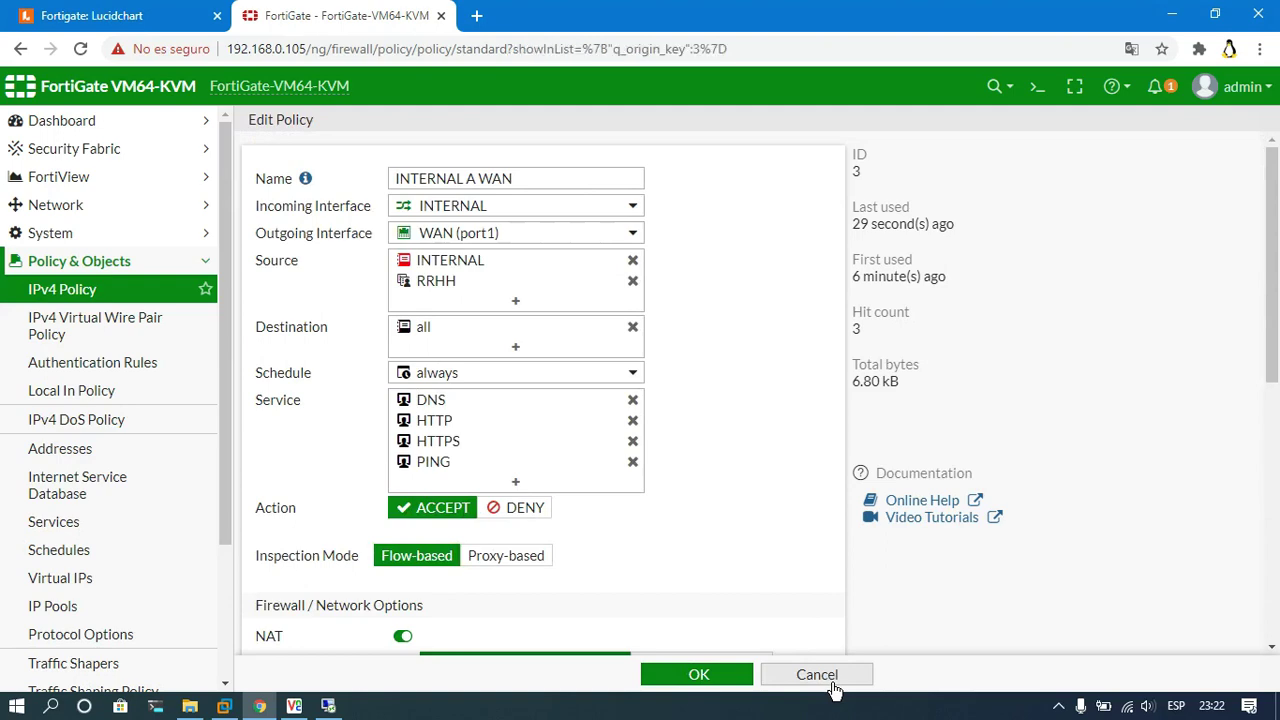
scroll(114, 414, down, 3)
scroll(150, 480, up, 3)
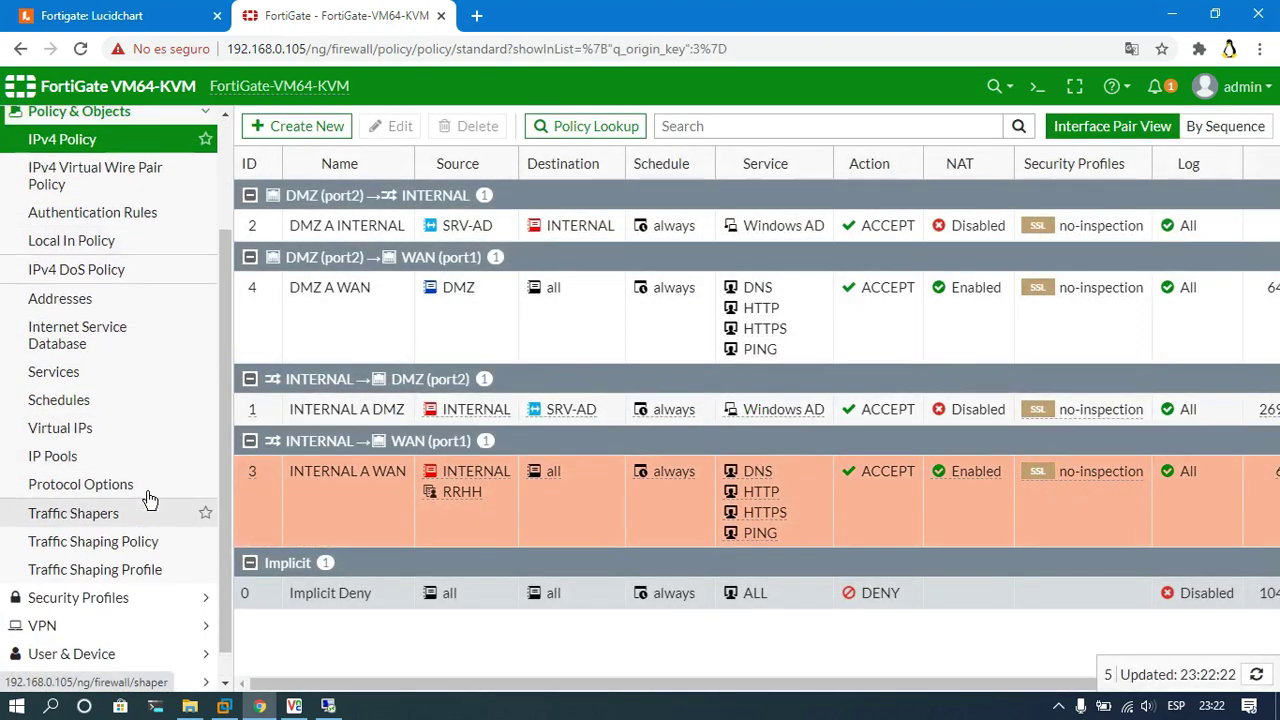